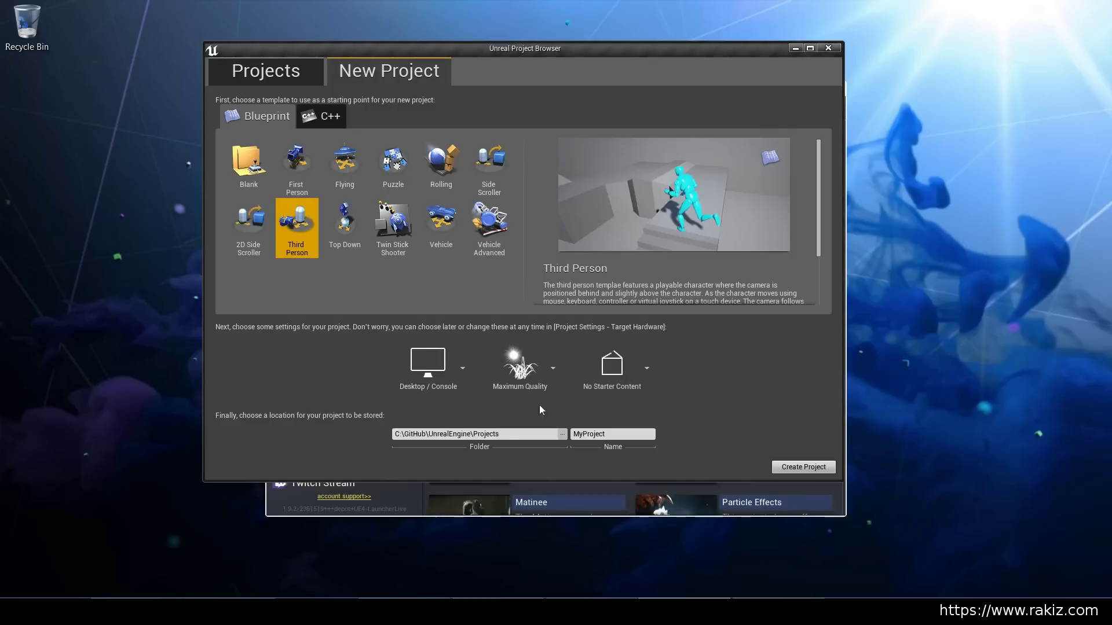
# Name the Third Person Blueprint project DemoProject and create it.
pyautogui.doubleClick(605, 434)
pyautogui.write('Demo')
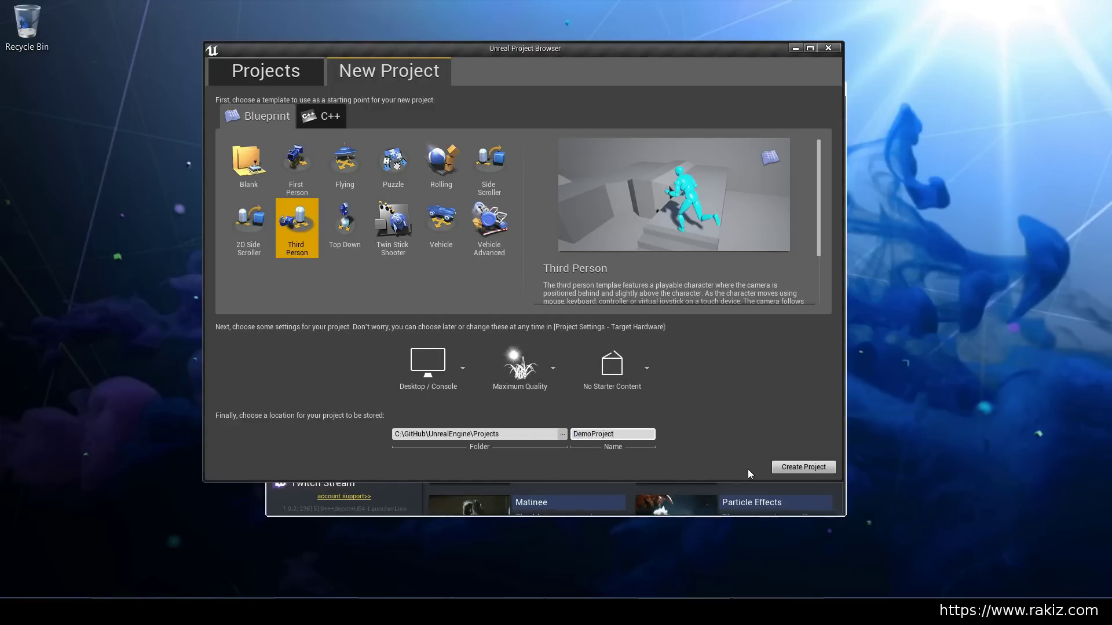
pyautogui.click(803, 467)
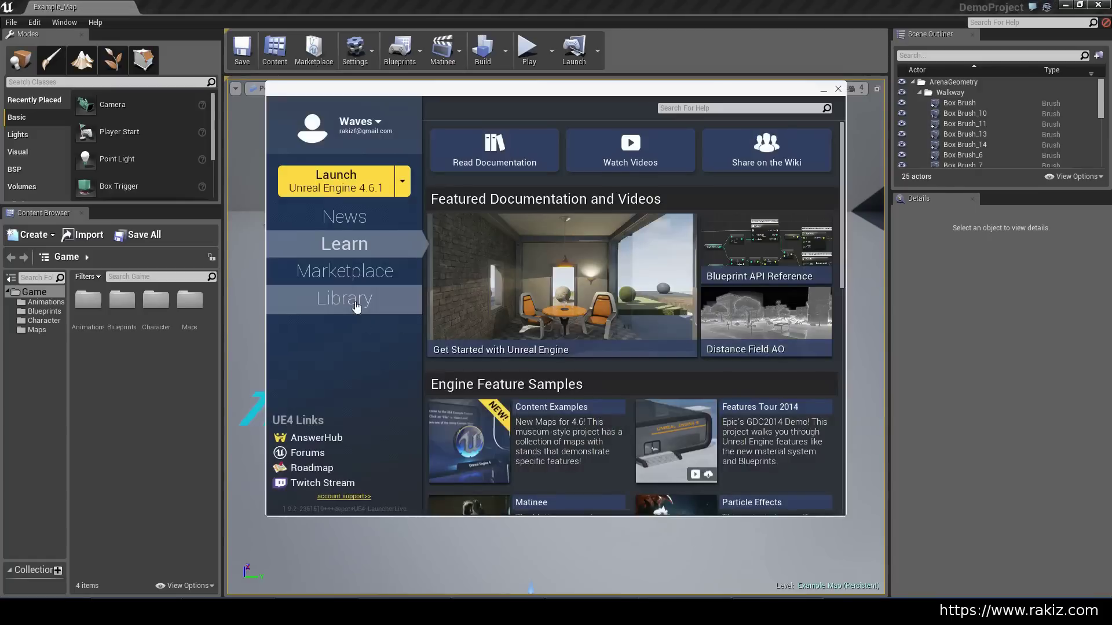
pyautogui.click(359, 300)
pyautogui.moveTo(844, 175); pyautogui.dragTo(838, 412)
pyautogui.click(701, 420)
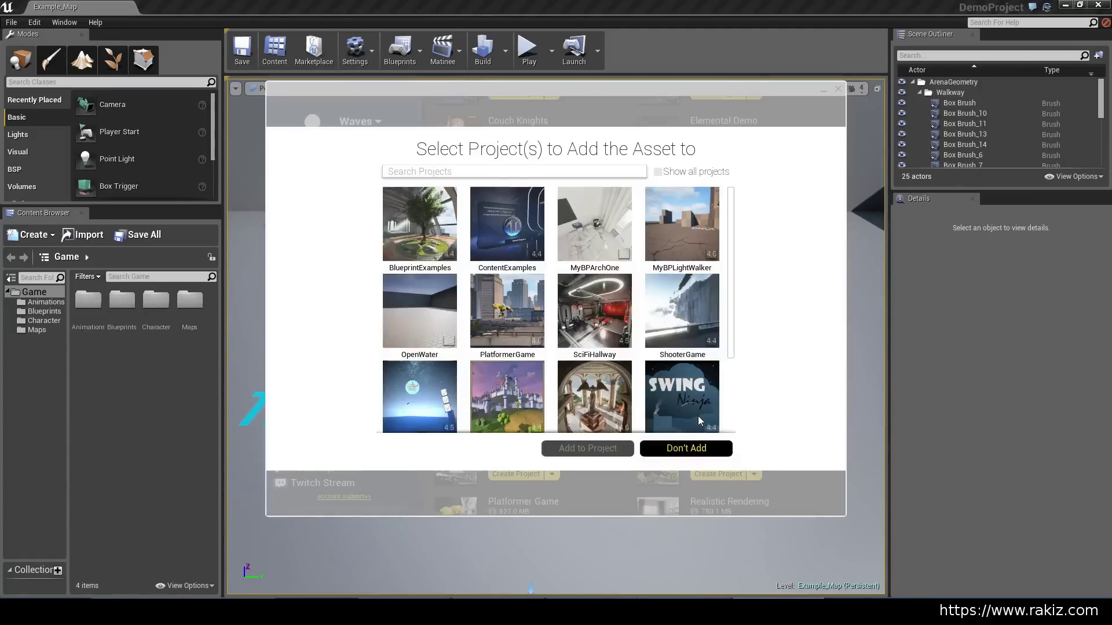
pyautogui.click(674, 172)
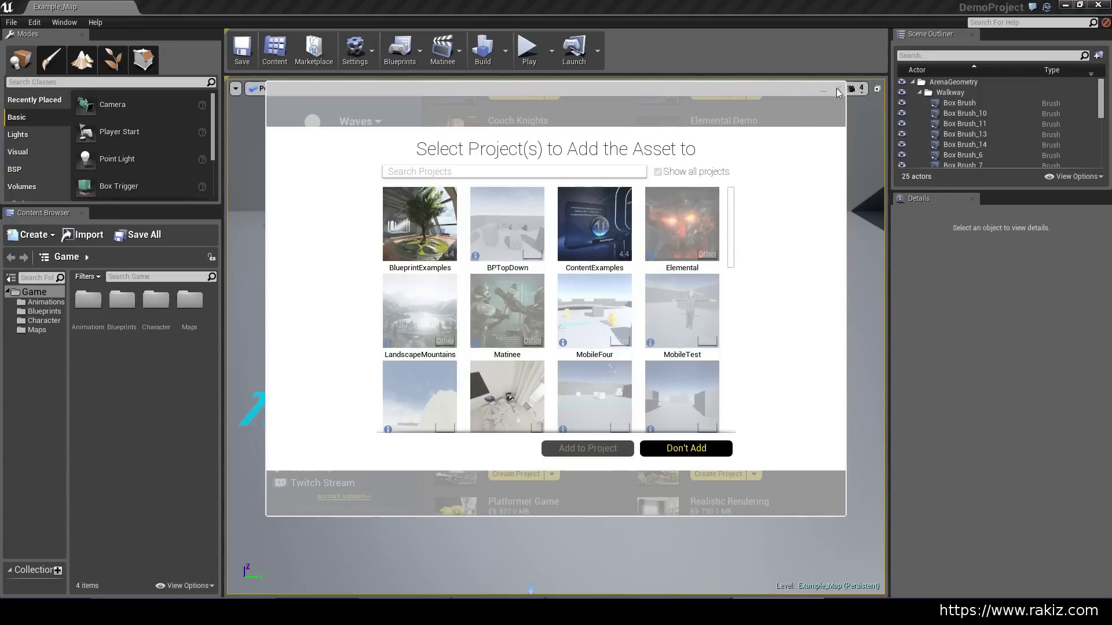
pyautogui.click(692, 449)
# Restart the launcher to refresh its project list and add the Mixamo Animation Pack from the Vault to DemoProject.
pyautogui.click(838, 89)
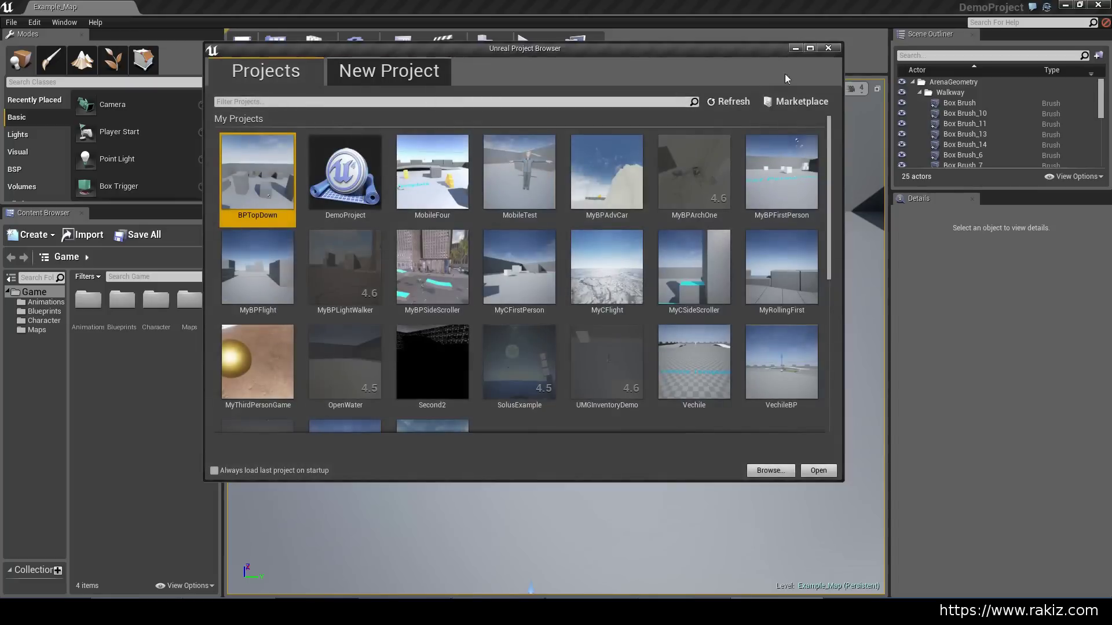
pyautogui.click(828, 48)
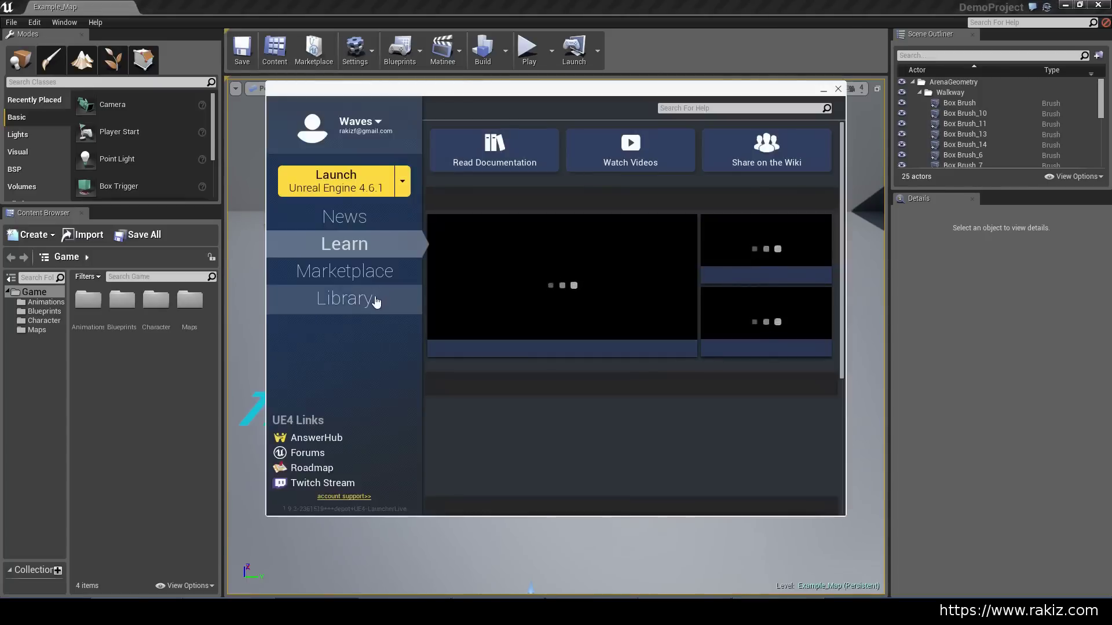
pyautogui.click(375, 301)
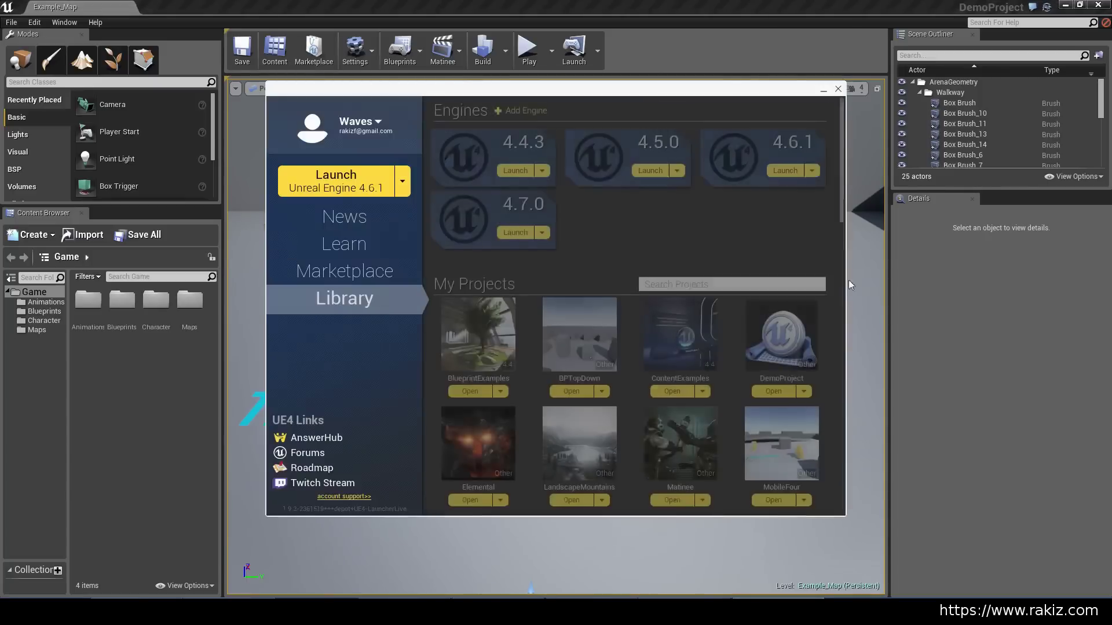
pyautogui.moveTo(841, 177); pyautogui.dragTo(832, 380)
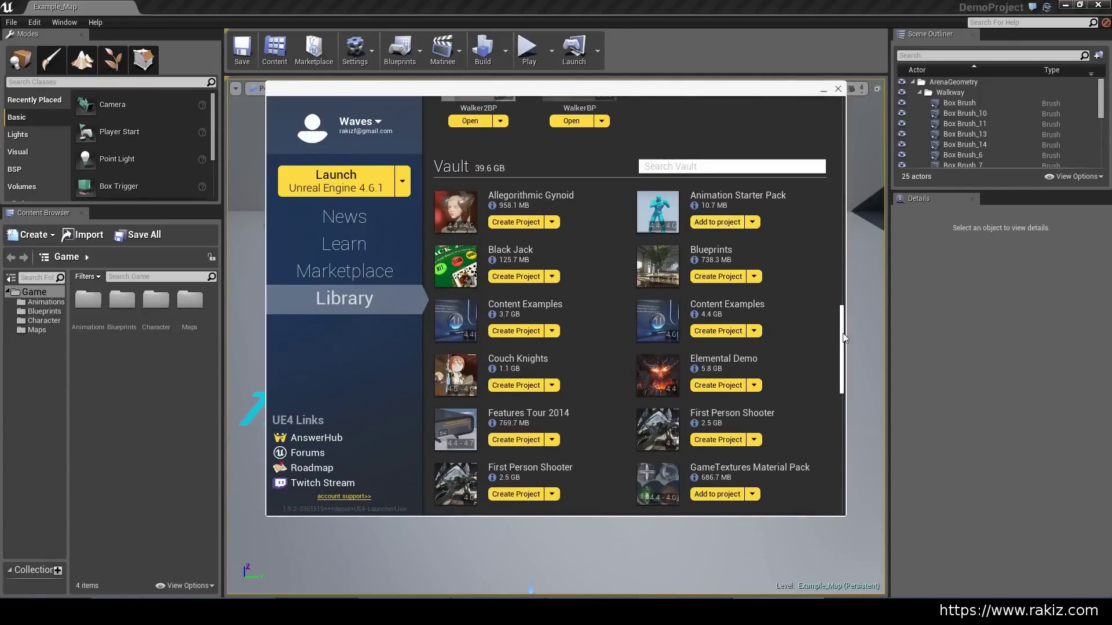
pyautogui.moveTo(844, 339); pyautogui.dragTo(846, 371)
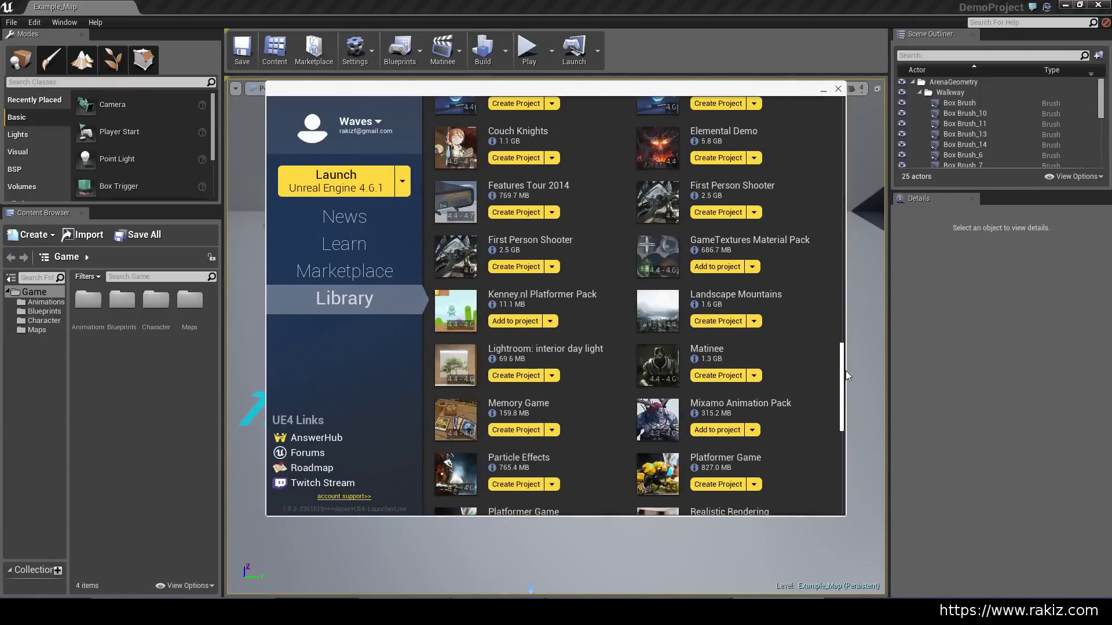
pyautogui.click(716, 431)
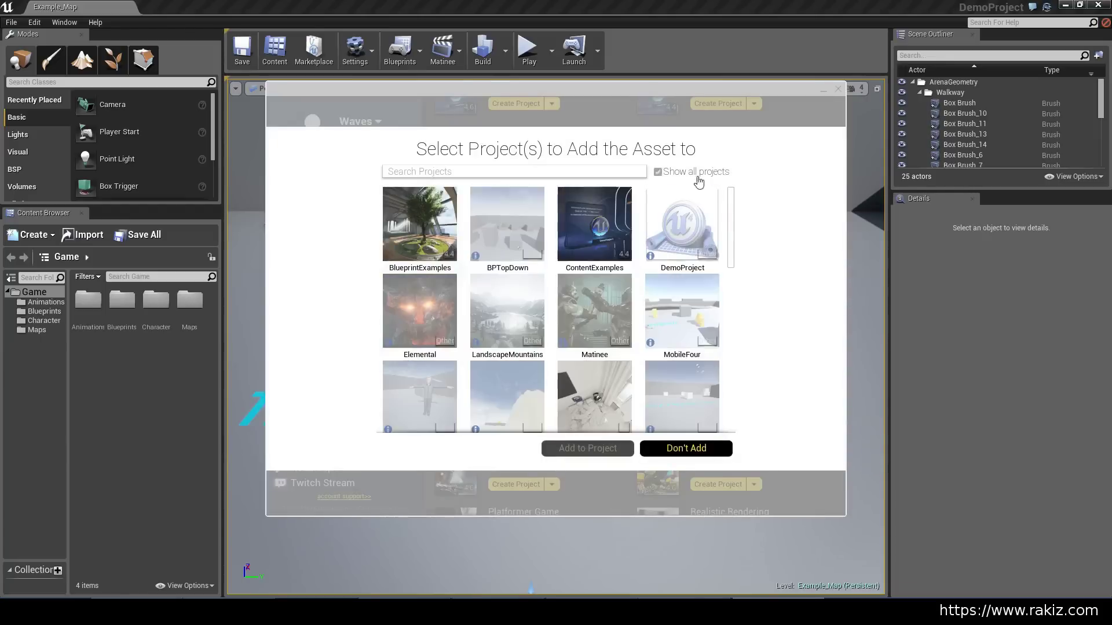
pyautogui.click(682, 225)
pyautogui.click(588, 449)
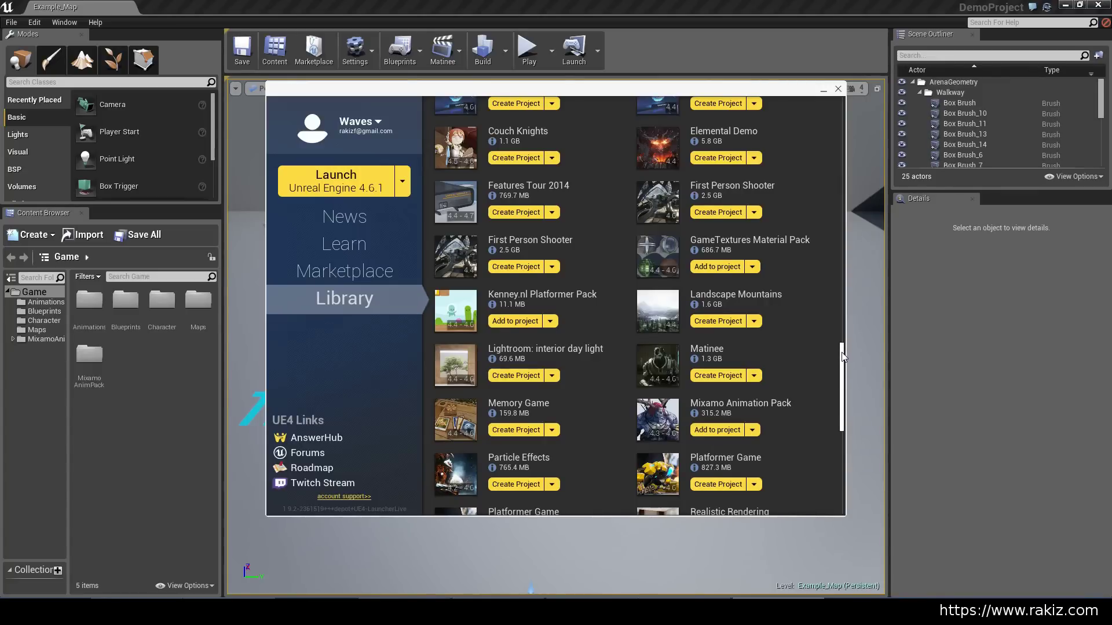
# Add the Animation Starter Pack from the Vault to DemoProject, showing all projects, and close the launcher.
pyautogui.moveTo(843, 356); pyautogui.dragTo(849, 296)
pyautogui.click(736, 348)
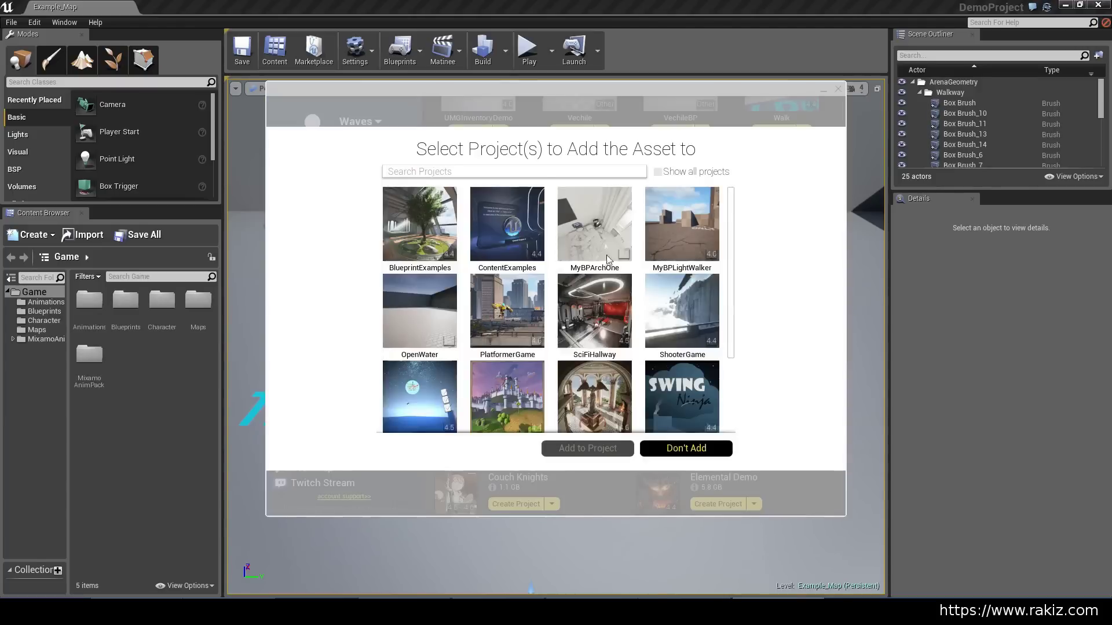
pyautogui.click(705, 177)
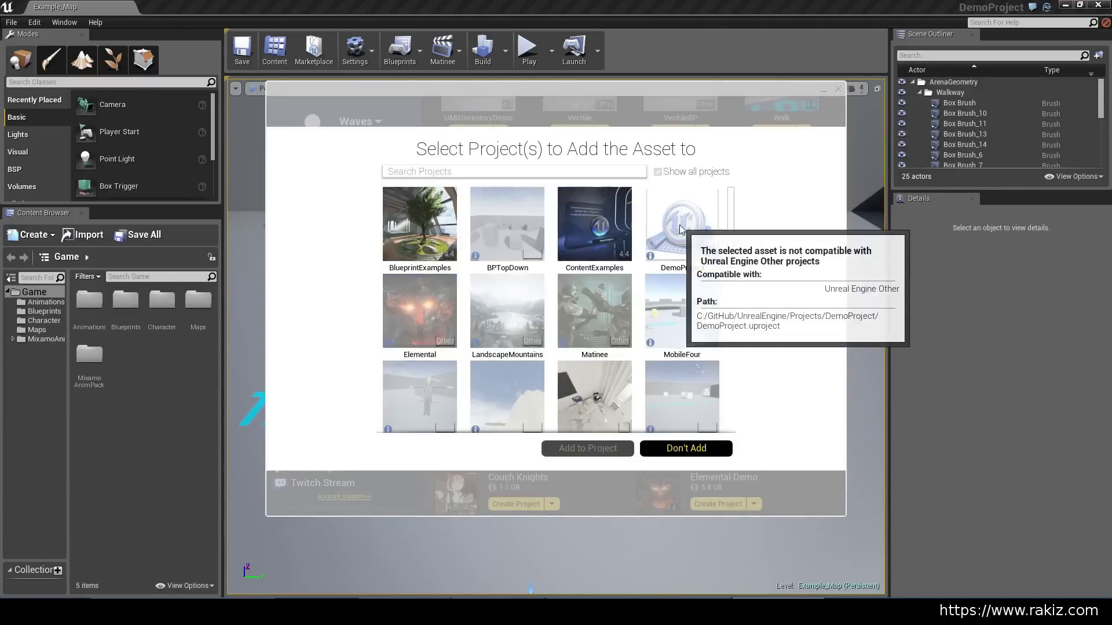
pyautogui.click(666, 255)
pyautogui.click(600, 450)
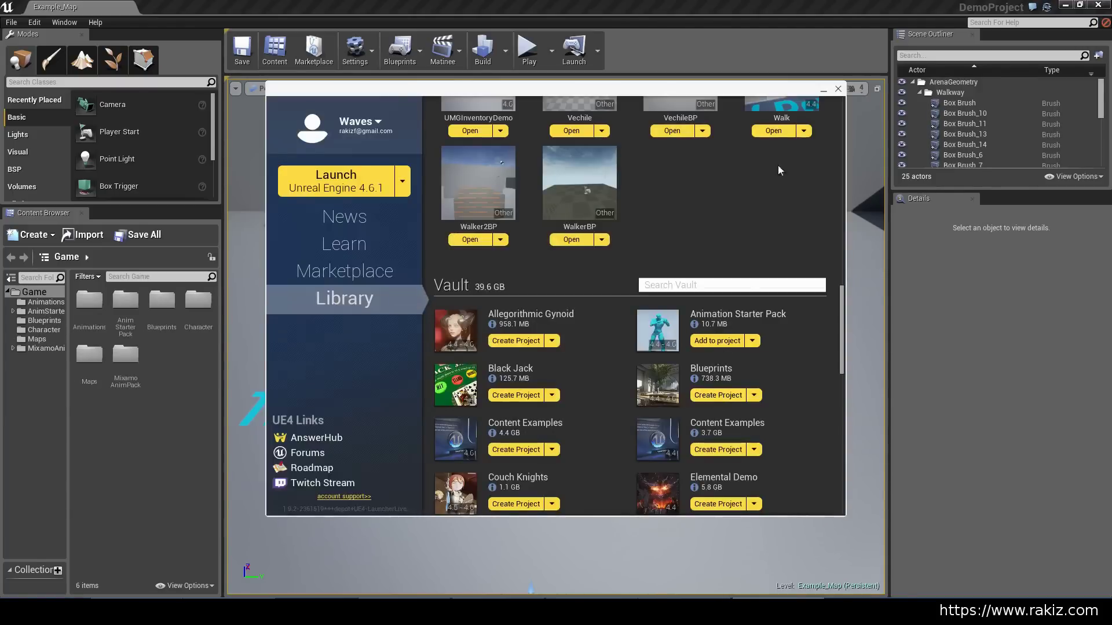
pyautogui.click(838, 90)
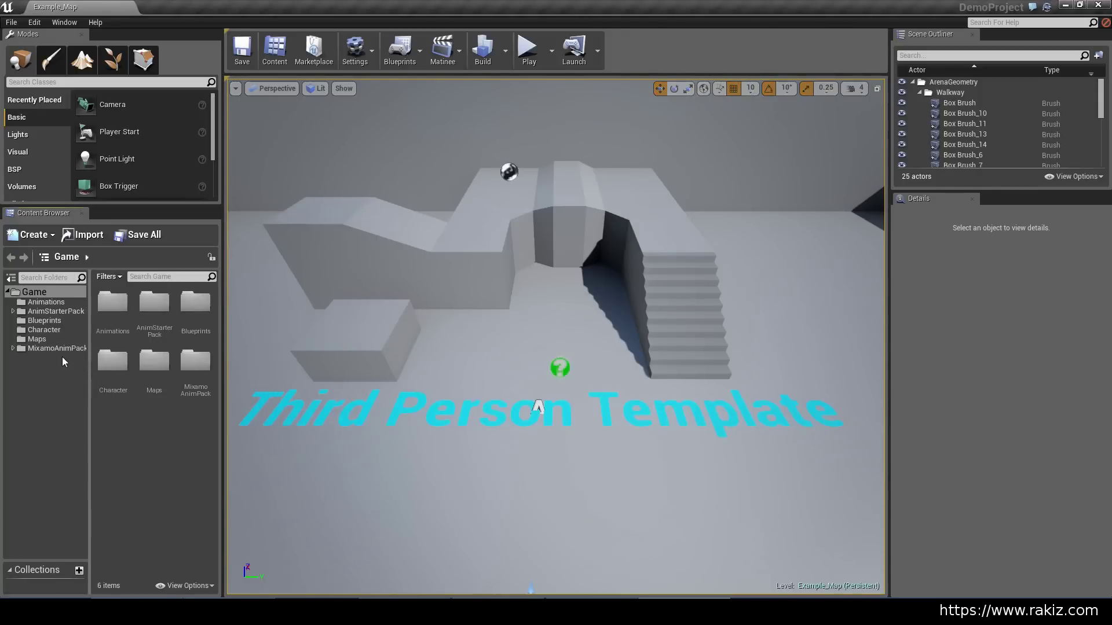
# Check the contents of the MixamoAnimPack, AnimStarterPack and Mixamo_Adam folders in the project.
pyautogui.click(48, 349)
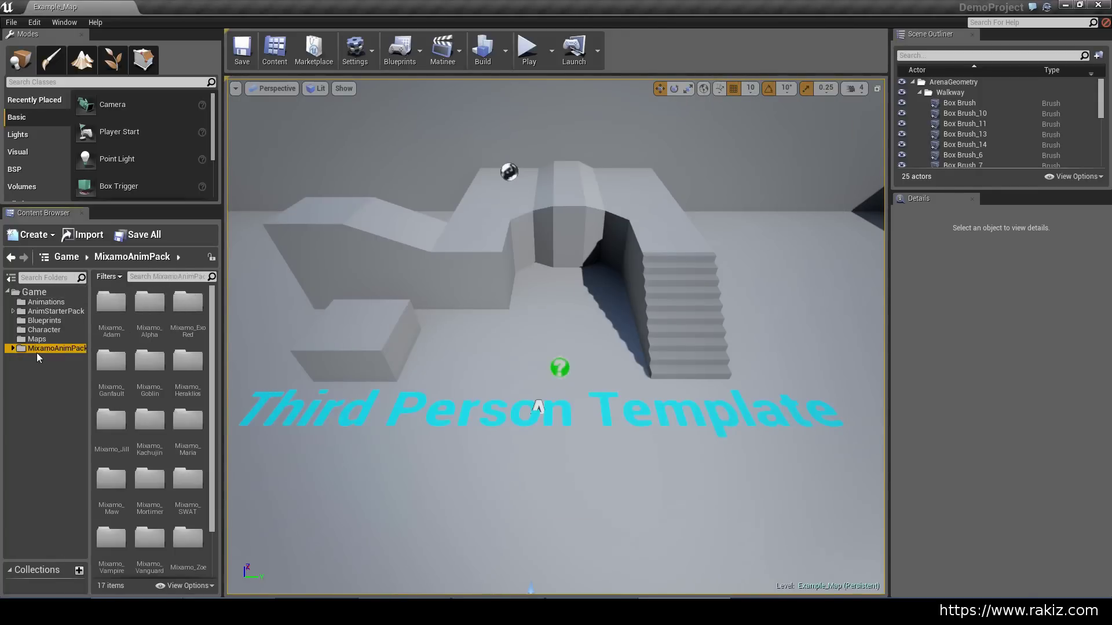
pyautogui.click(29, 312)
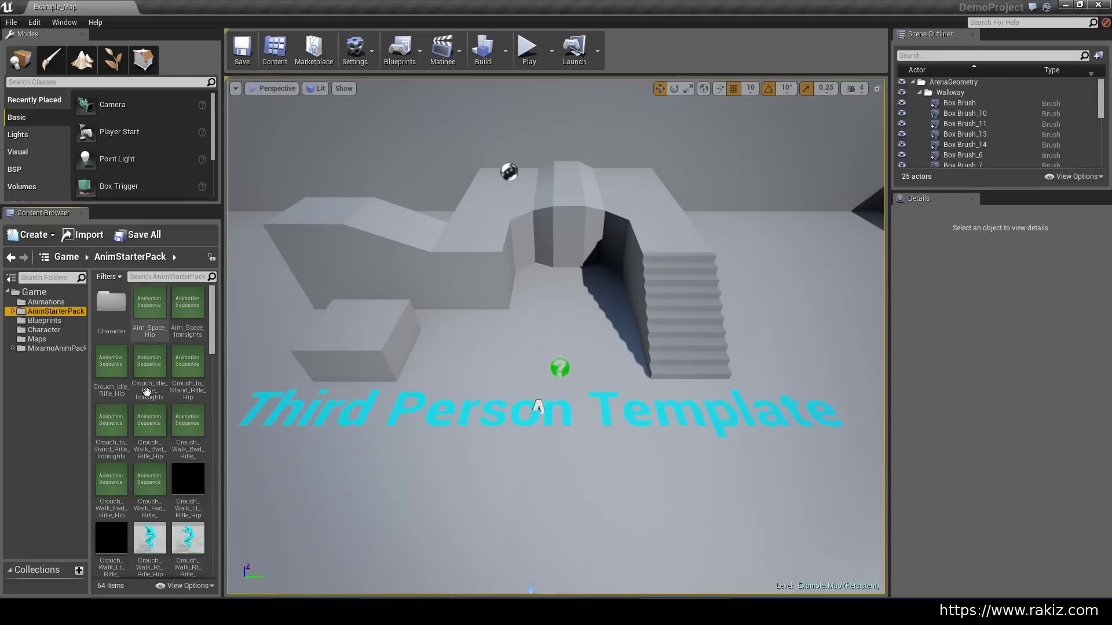
pyautogui.click(12, 348)
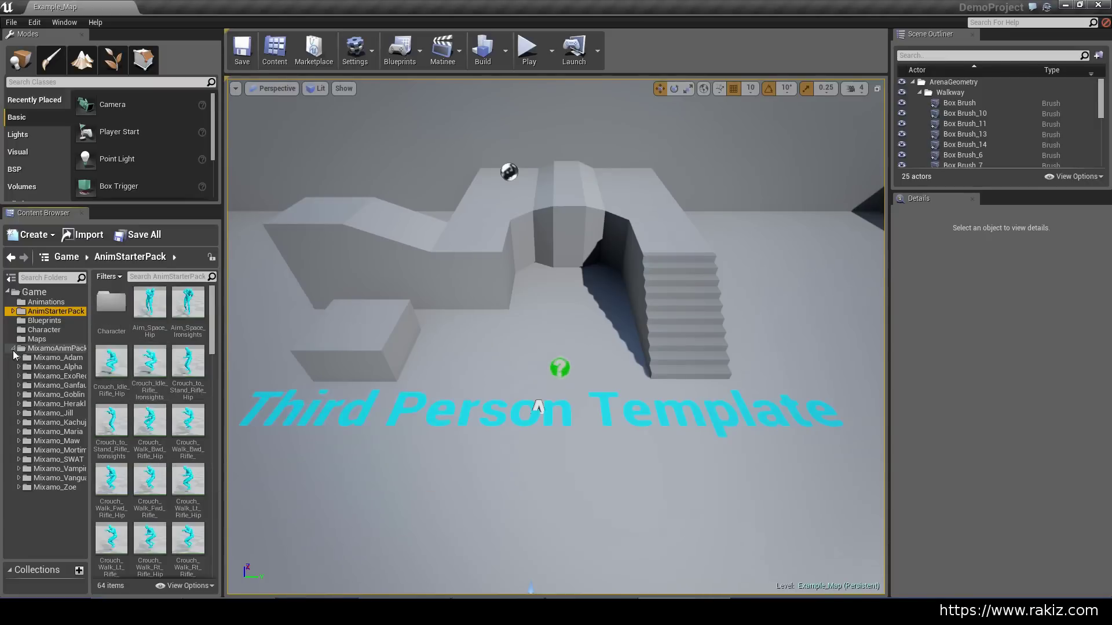
pyautogui.click(55, 359)
# Create a new folder named Adam in the project's Game root folder.
pyautogui.click(33, 292)
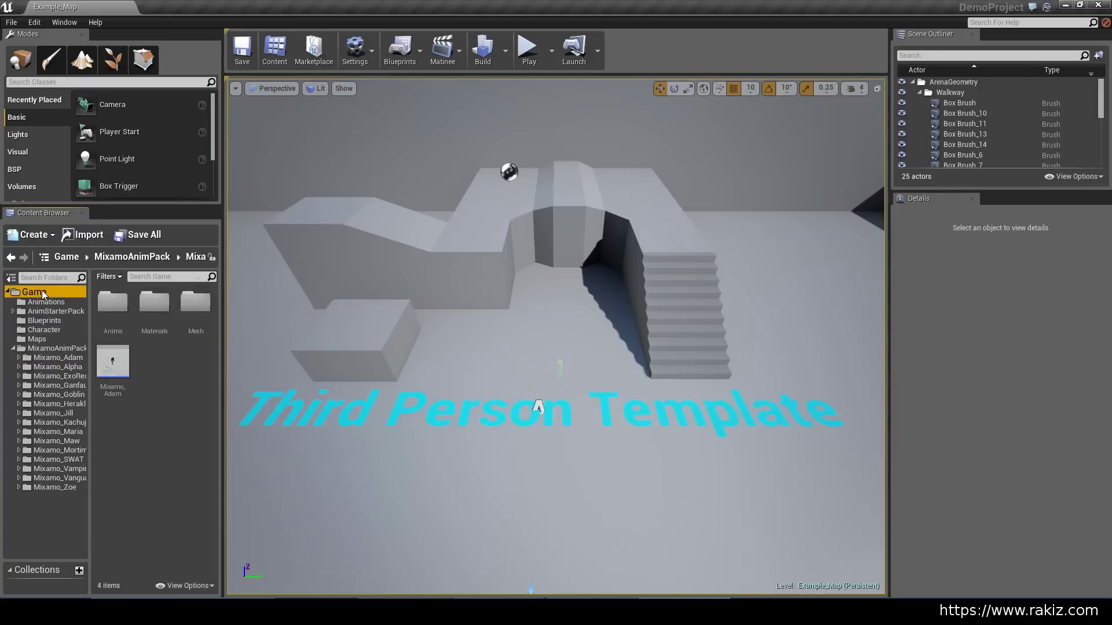
pyautogui.click(29, 235)
pyautogui.click(60, 258)
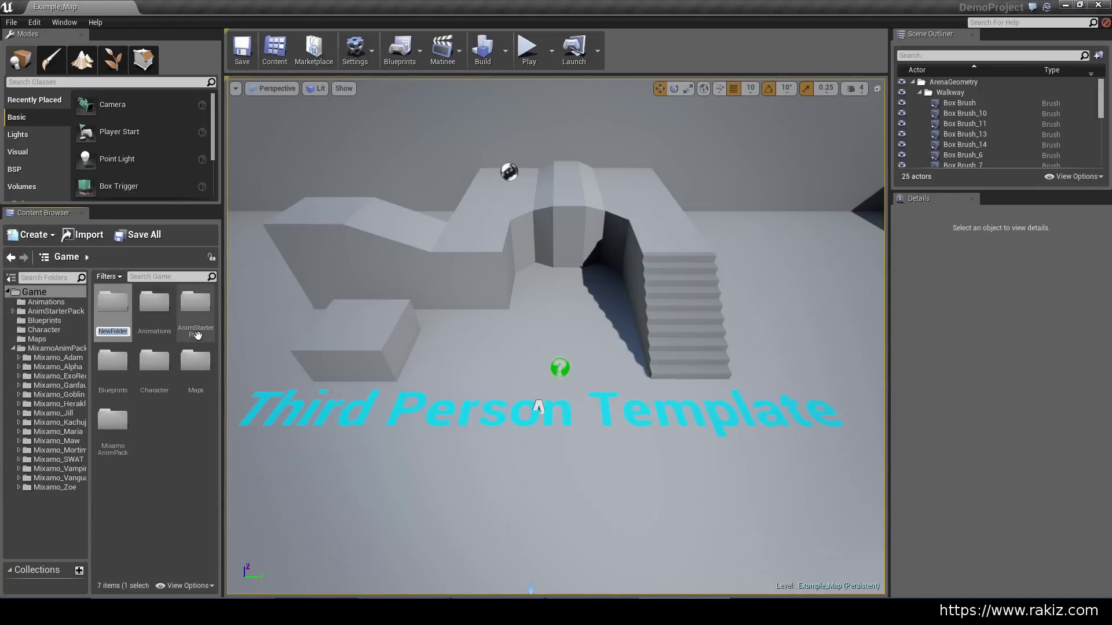
pyautogui.write('Adam')
pyautogui.press('Return')
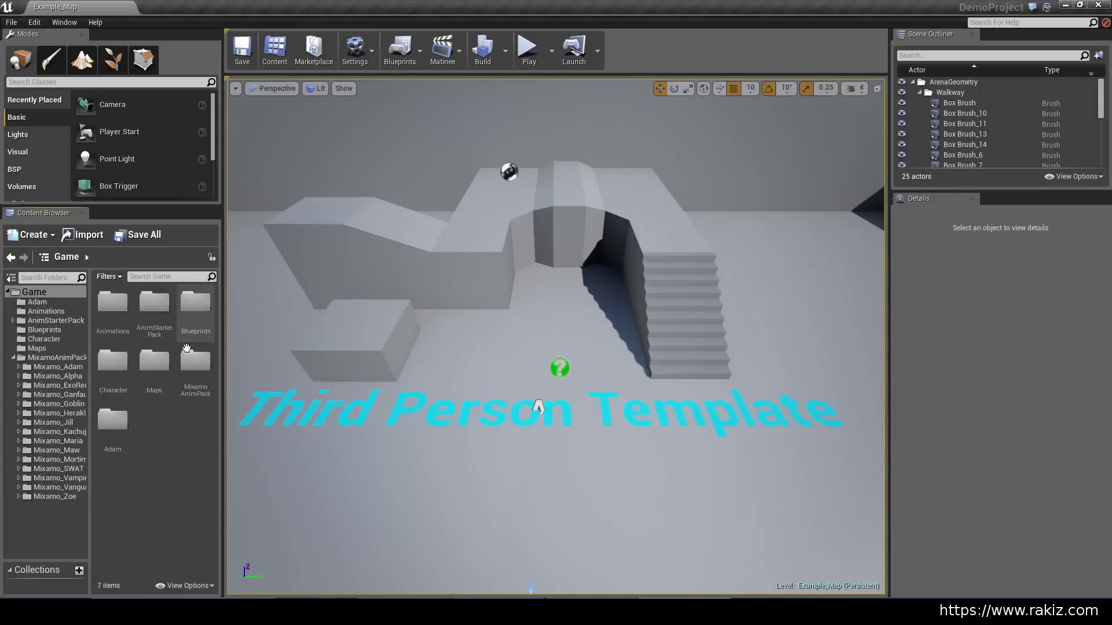
# Open the Adam folder and create a subfolder named Blueprint inside it.
pyautogui.click(111, 417)
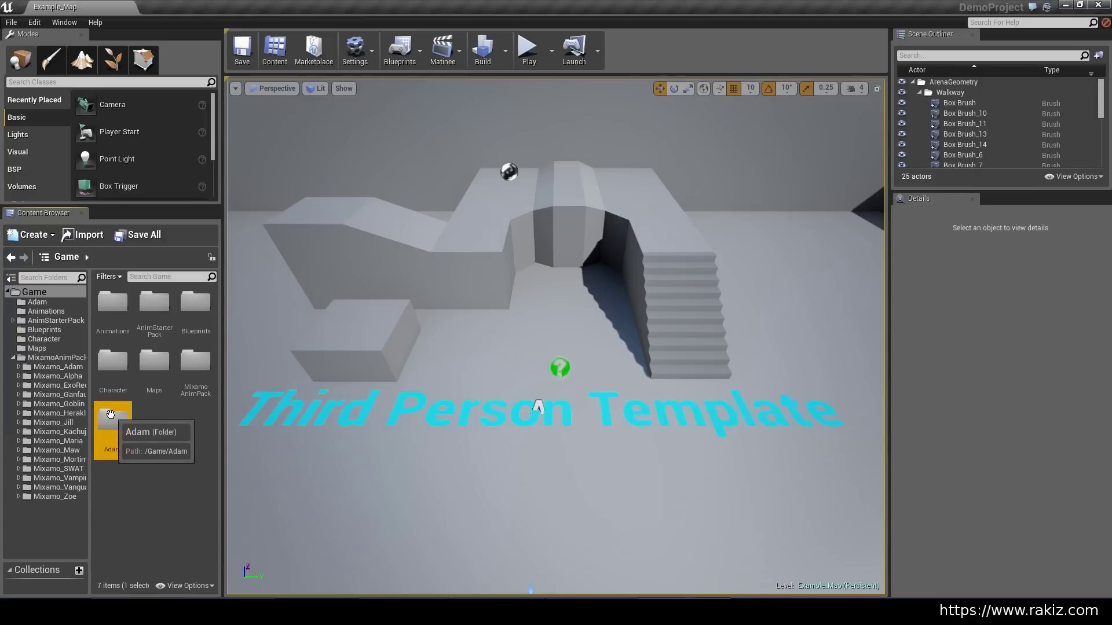
pyautogui.doubleClick(110, 414)
pyautogui.rightClick(103, 319)
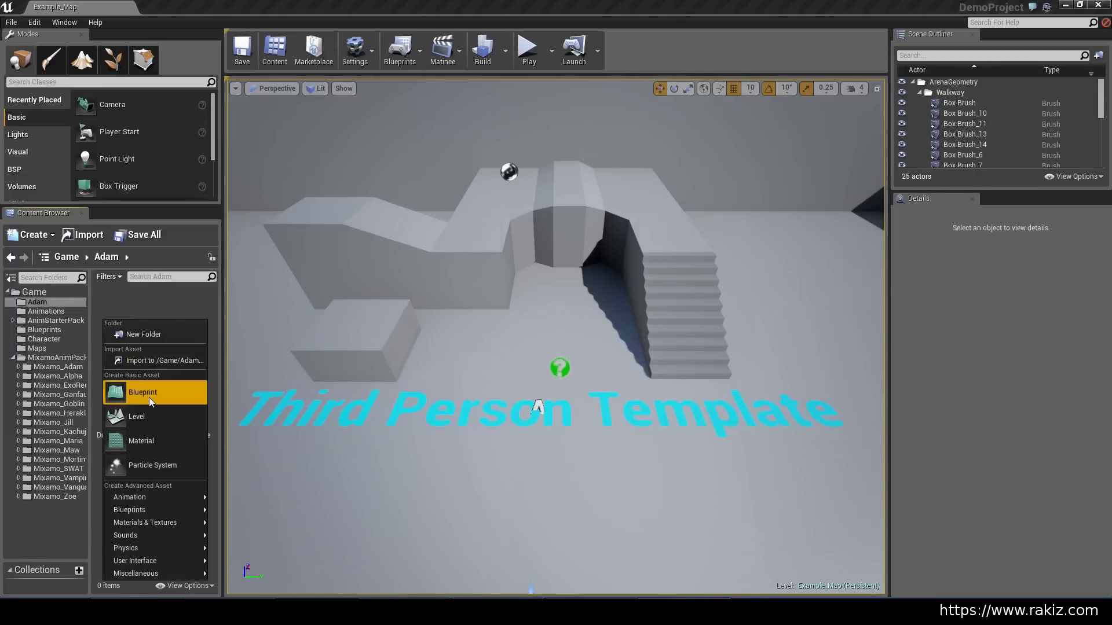
pyautogui.click(139, 339)
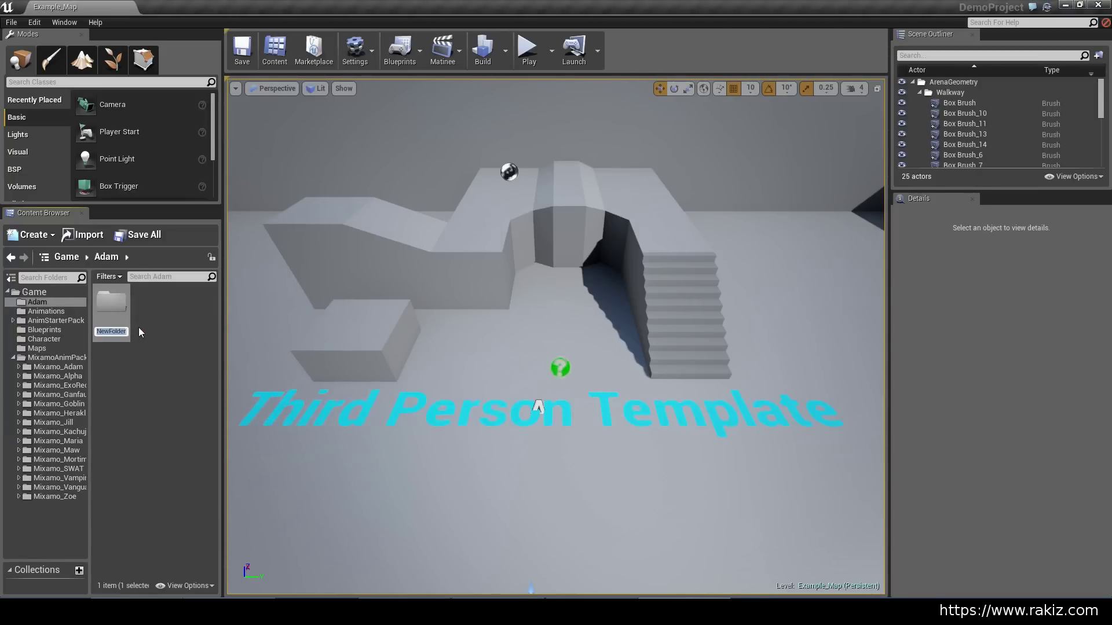
pyautogui.write('Blueprint')
pyautogui.click(139, 331)
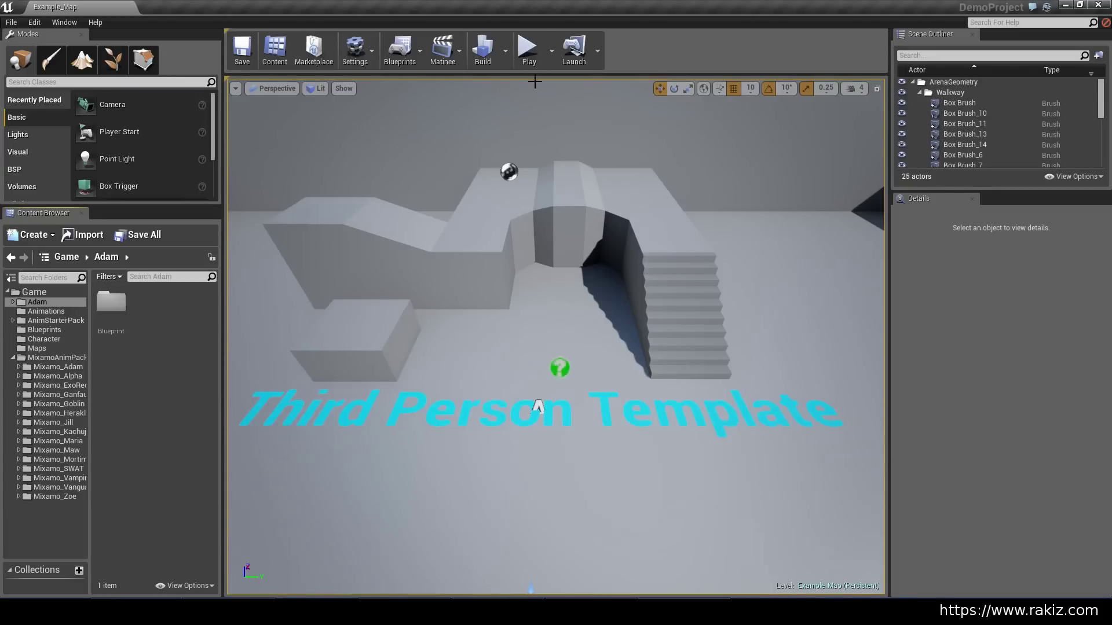
# Play the level, test the default character's running and jumping, and stop the play session.
pyautogui.click(528, 48)
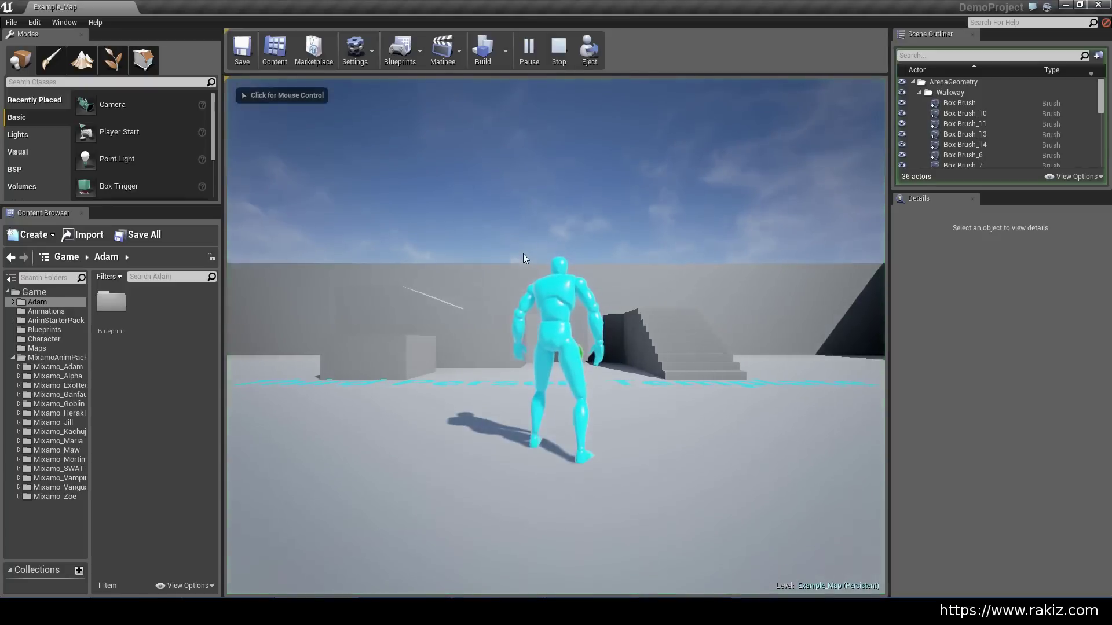
pyautogui.click(510, 274)
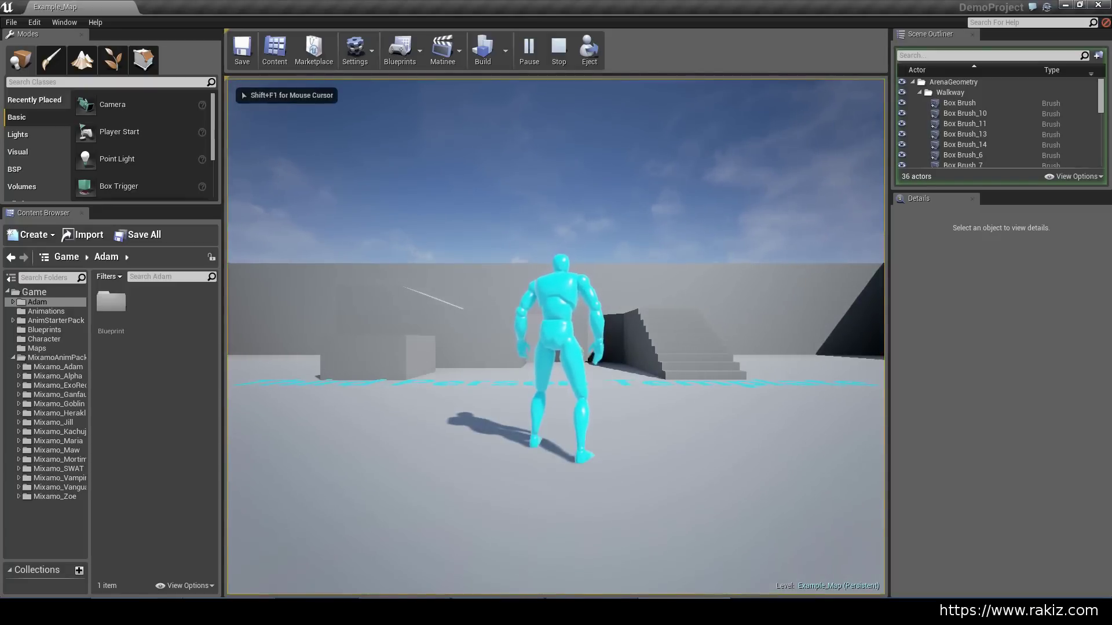
pyautogui.press('w')
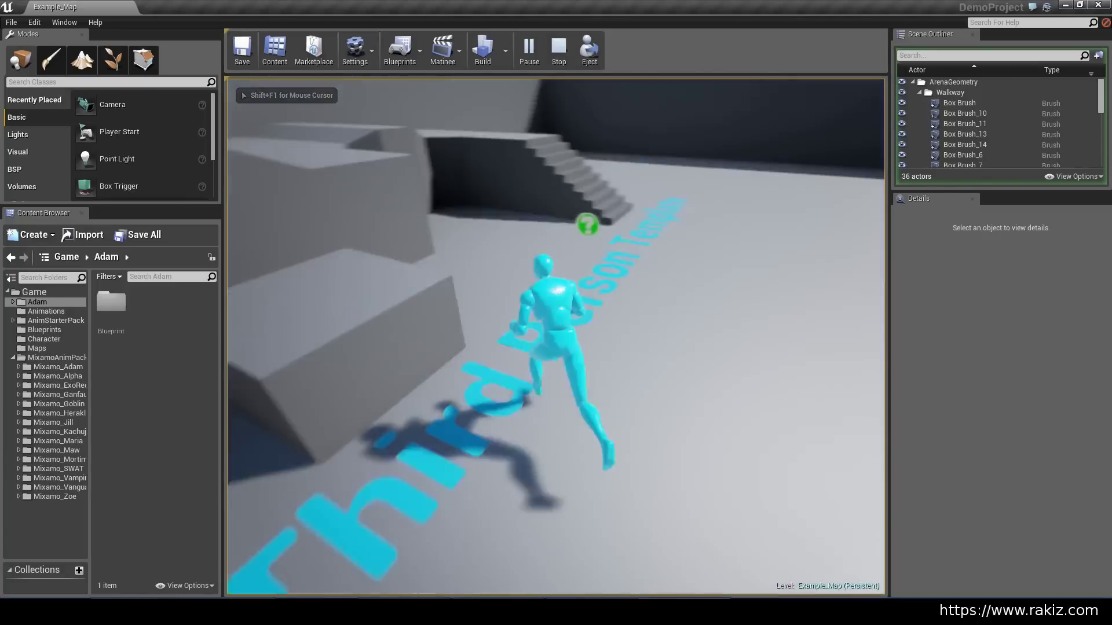
pyautogui.press('space')
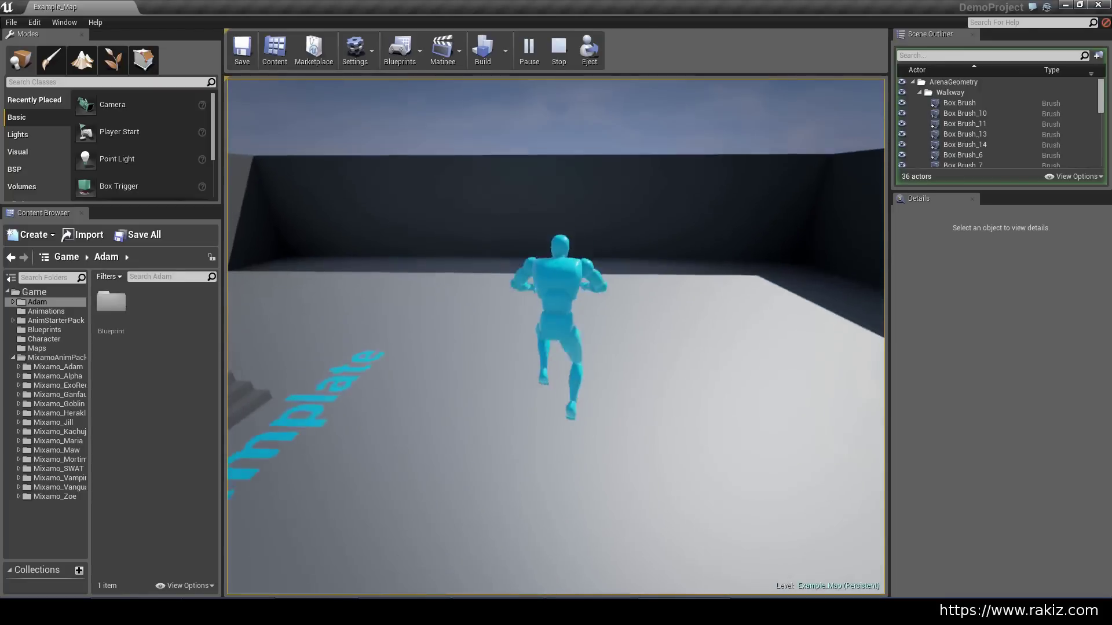
pyautogui.press('w')
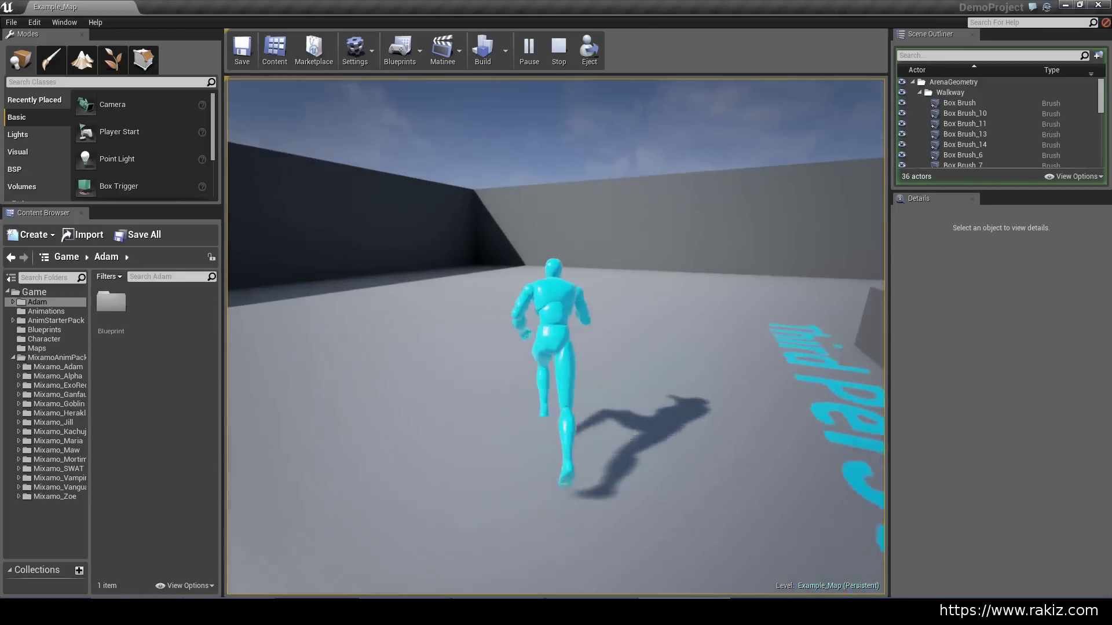
pyautogui.press('space')
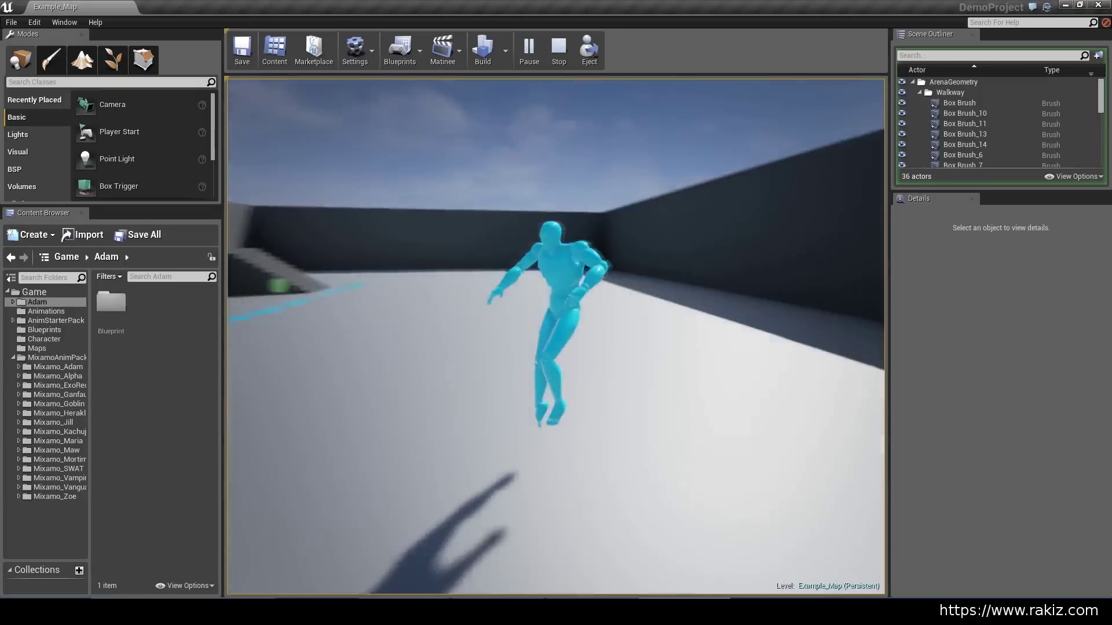
pyautogui.press('w')
pyautogui.press('space')
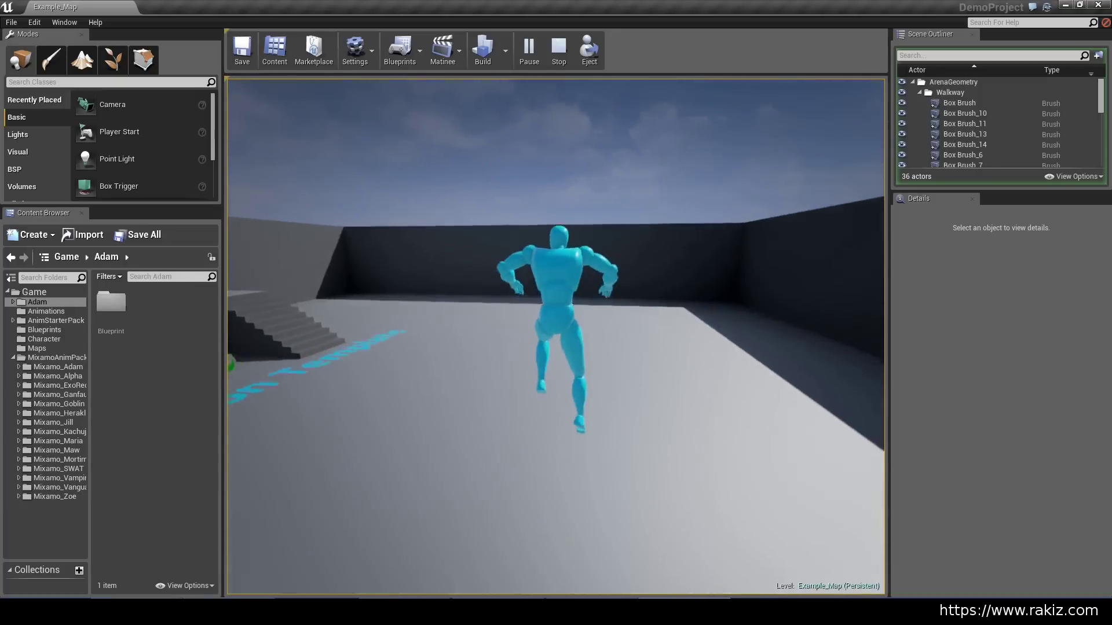
pyautogui.press('space')
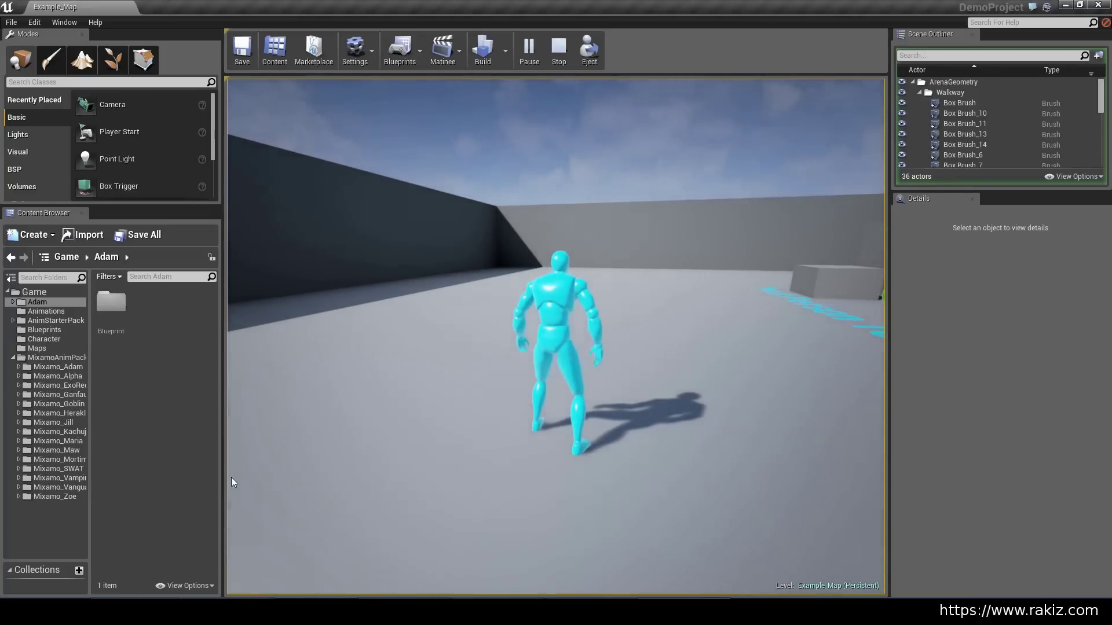
pyautogui.press('Escape')
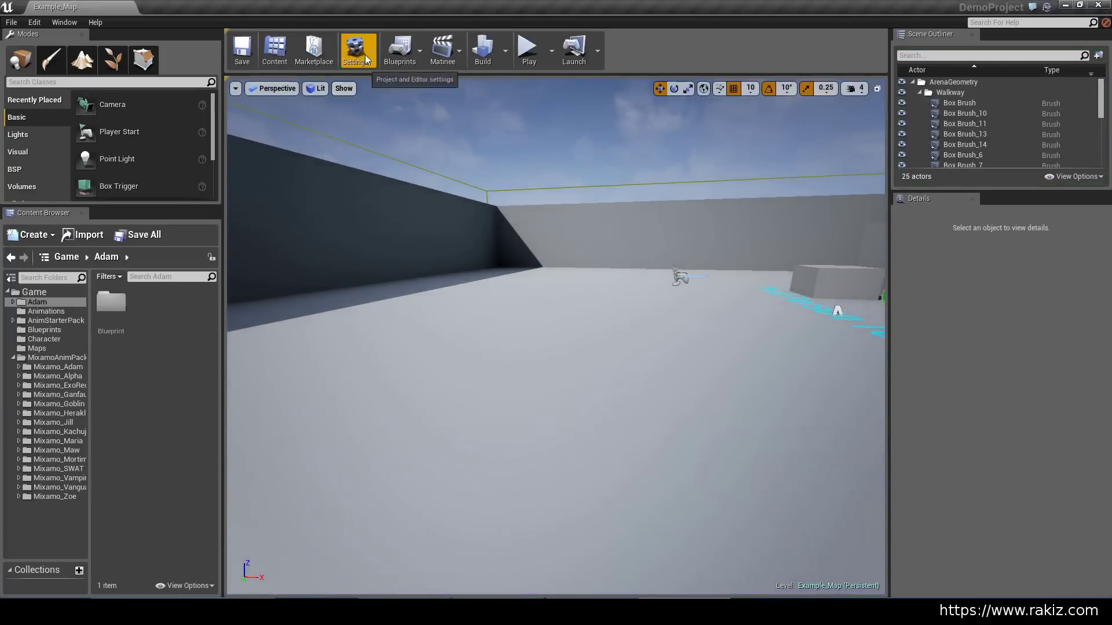
# In the World Settings, override the game mode with MyGame and set its default pawn class to Mixamo_Adam.
pyautogui.click(364, 55)
pyautogui.click(387, 86)
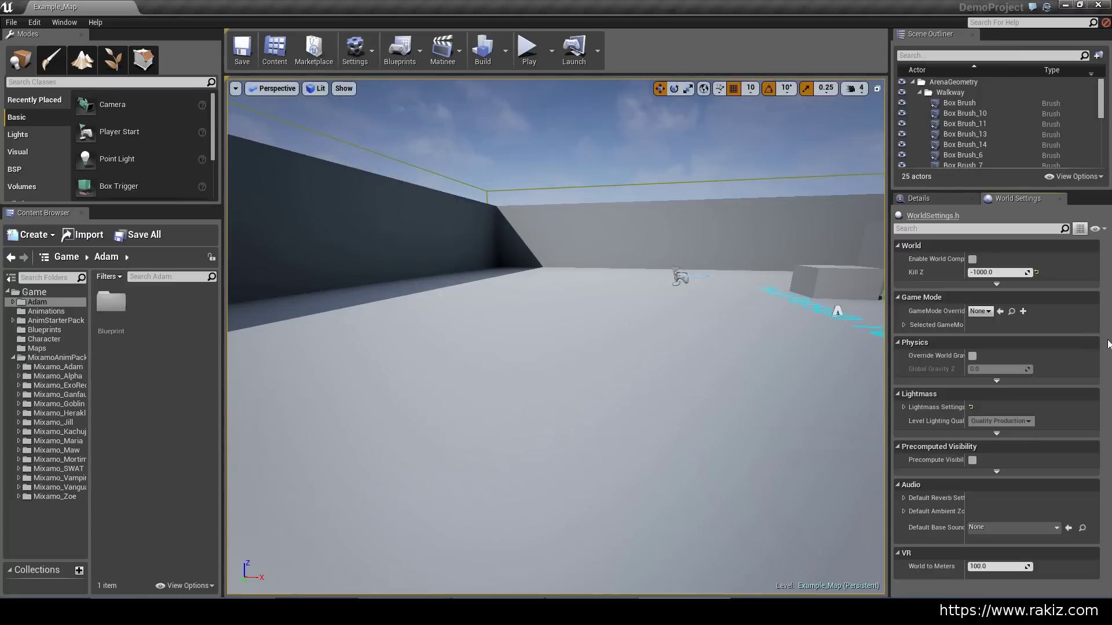
pyautogui.click(907, 325)
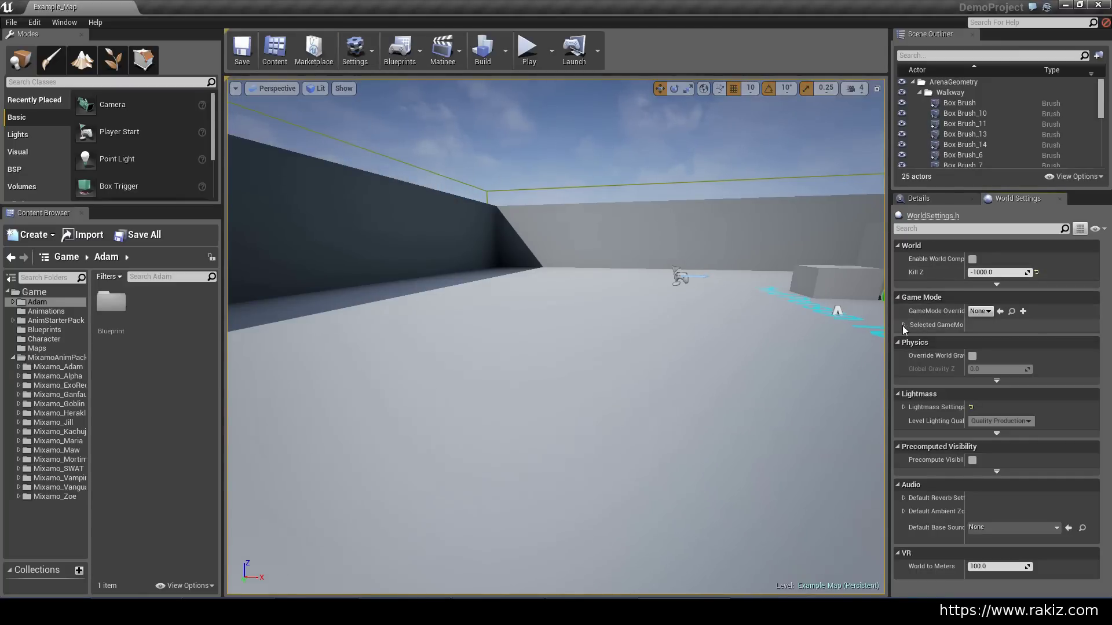
pyautogui.click(978, 311)
pyautogui.click(994, 368)
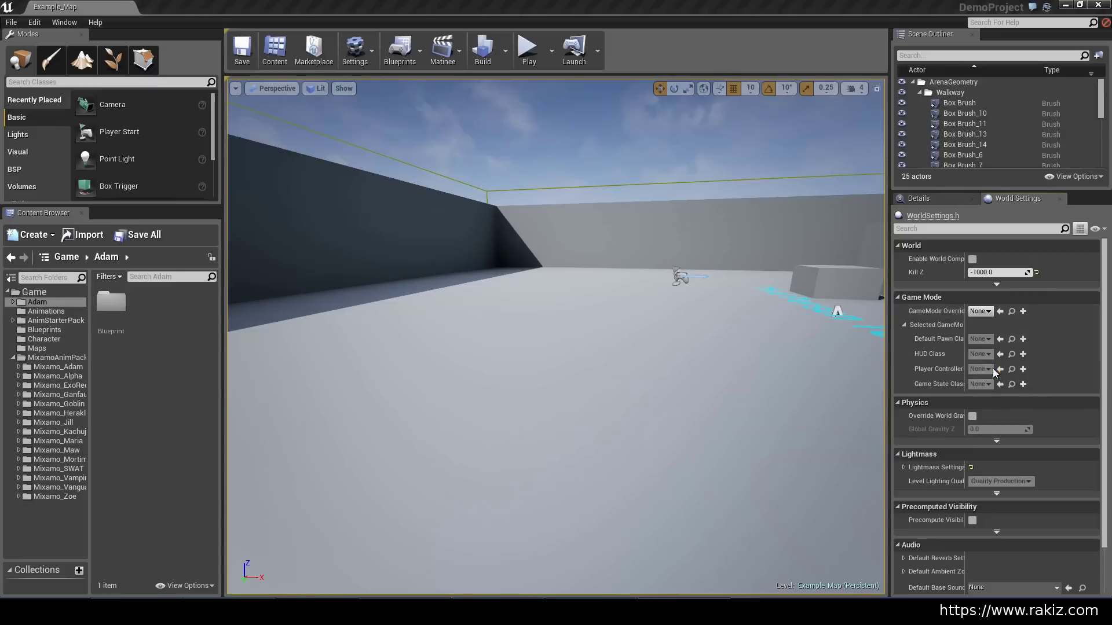
pyautogui.click(991, 339)
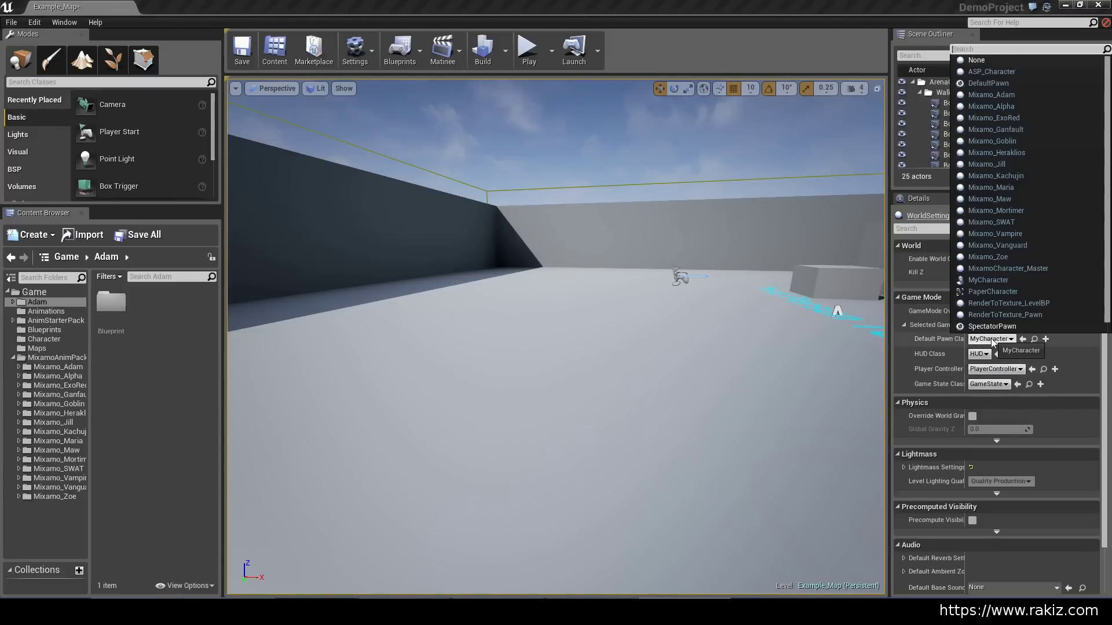
pyautogui.click(1013, 94)
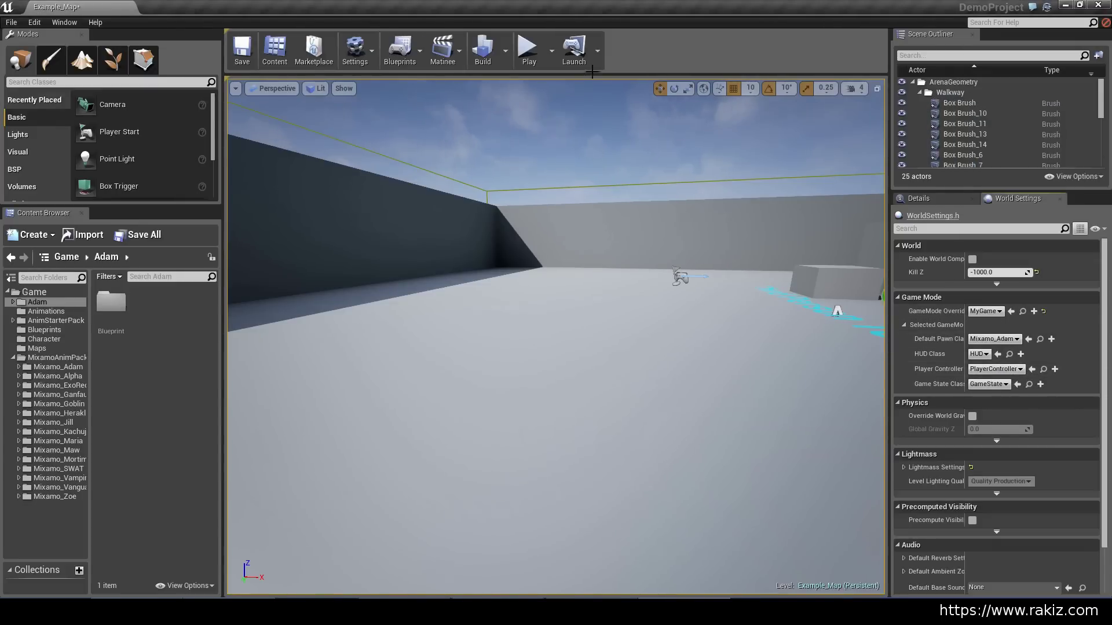
# Play the level, test the Mixamo_Adam character's running and jumping, and stop the play session.
pyautogui.click(527, 47)
pyautogui.click(592, 390)
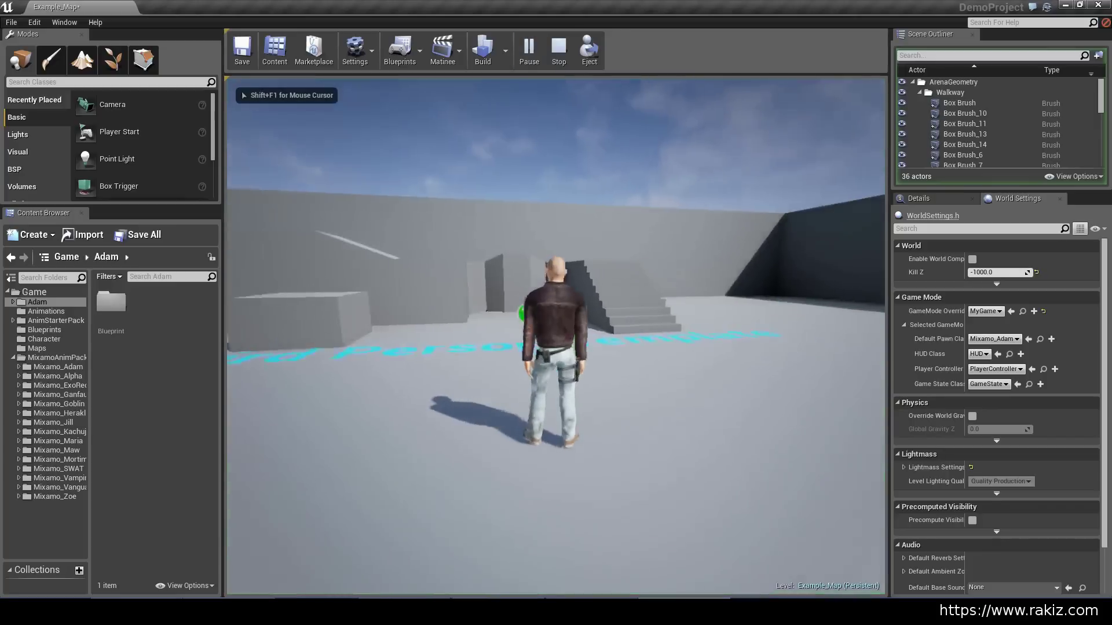
pyautogui.press('w')
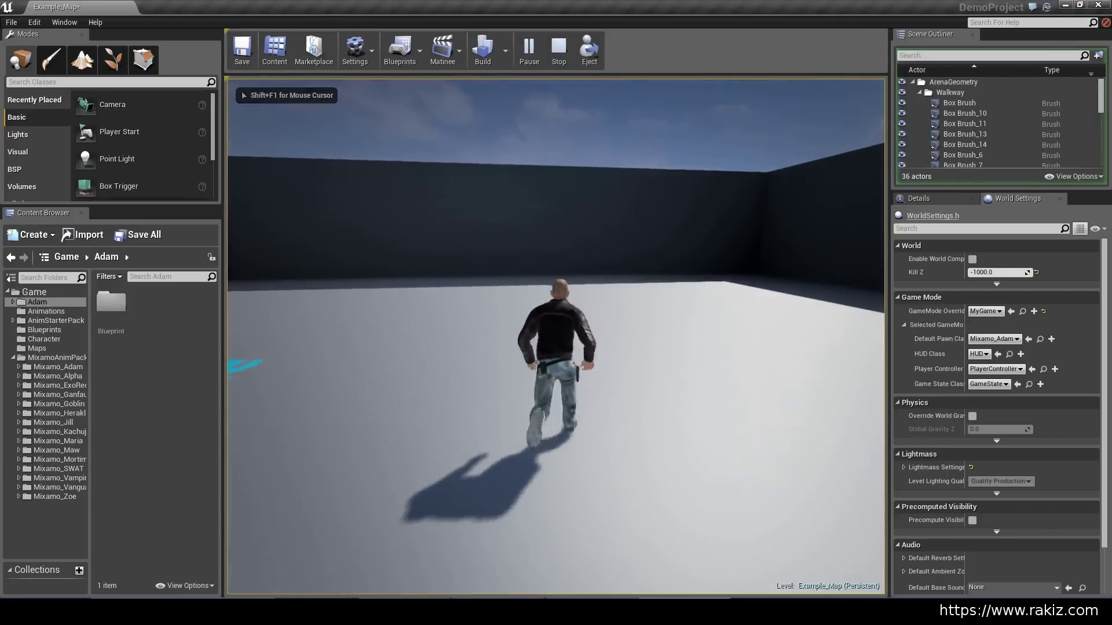
pyautogui.press('space')
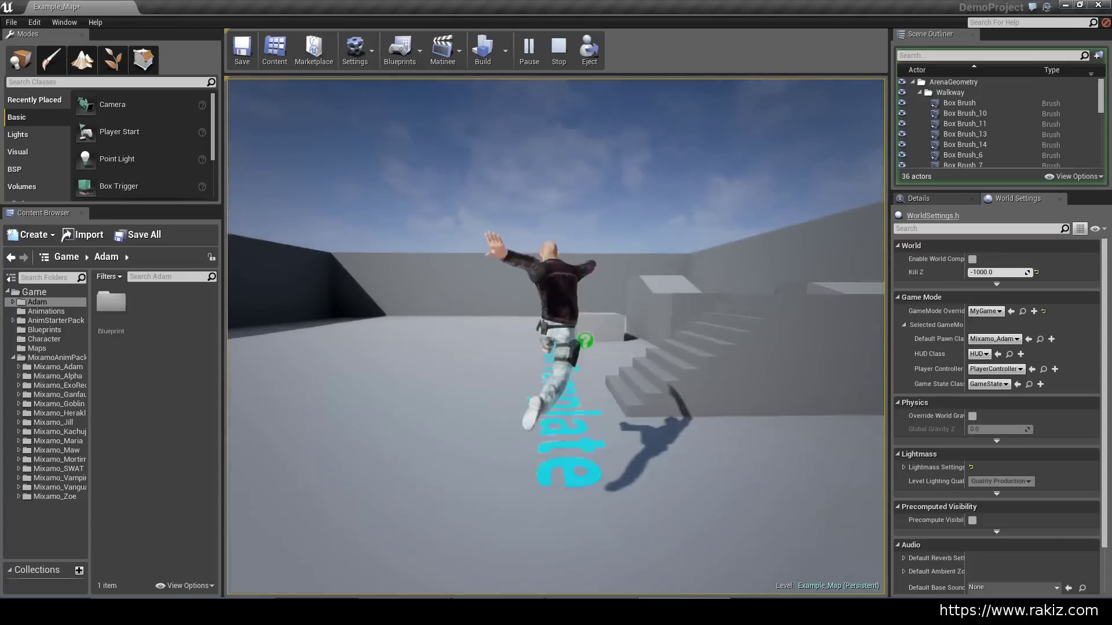
pyautogui.press('space')
pyautogui.press('space')
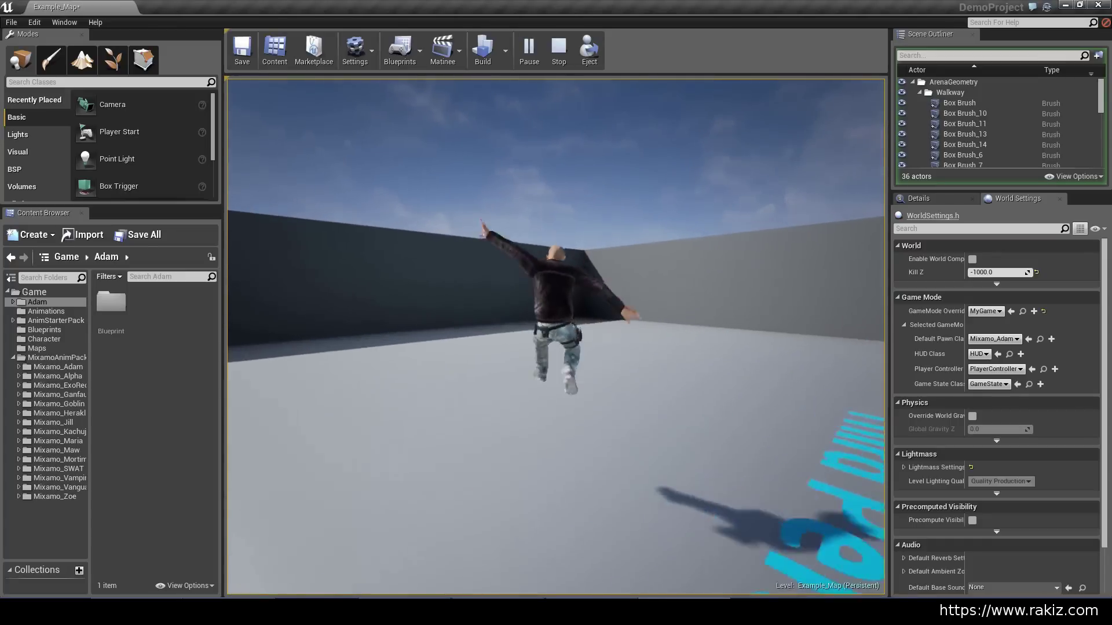
pyautogui.press('space')
pyautogui.press('space')
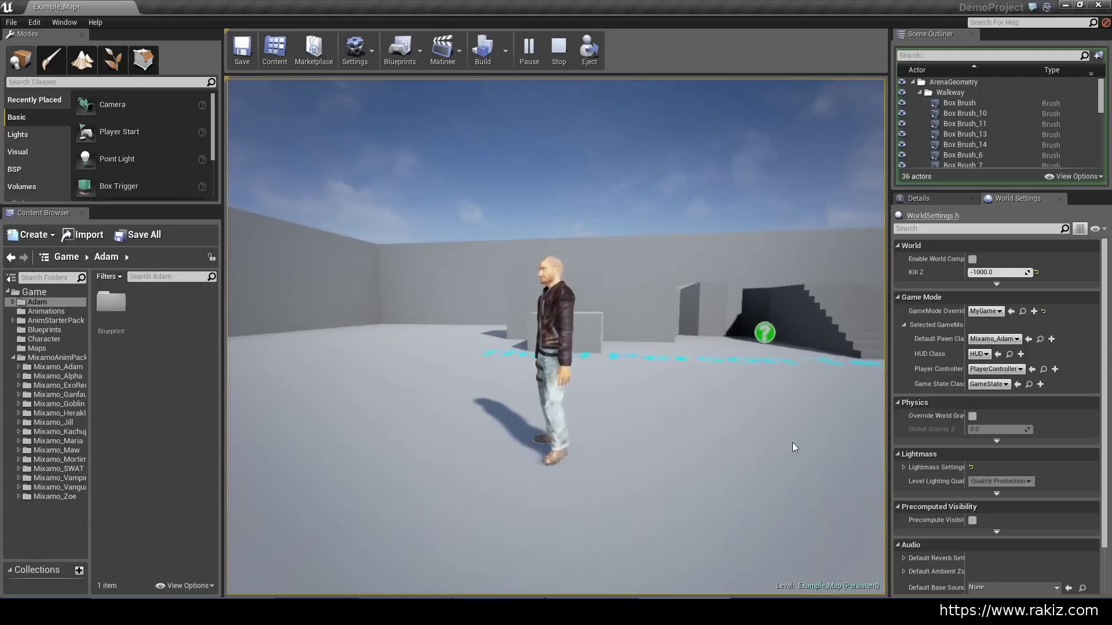
pyautogui.press('Escape')
# Review the available default pawn classes and locate the MyCharacter blueprint in the project's Blueprints folder.
pyautogui.click(993, 339)
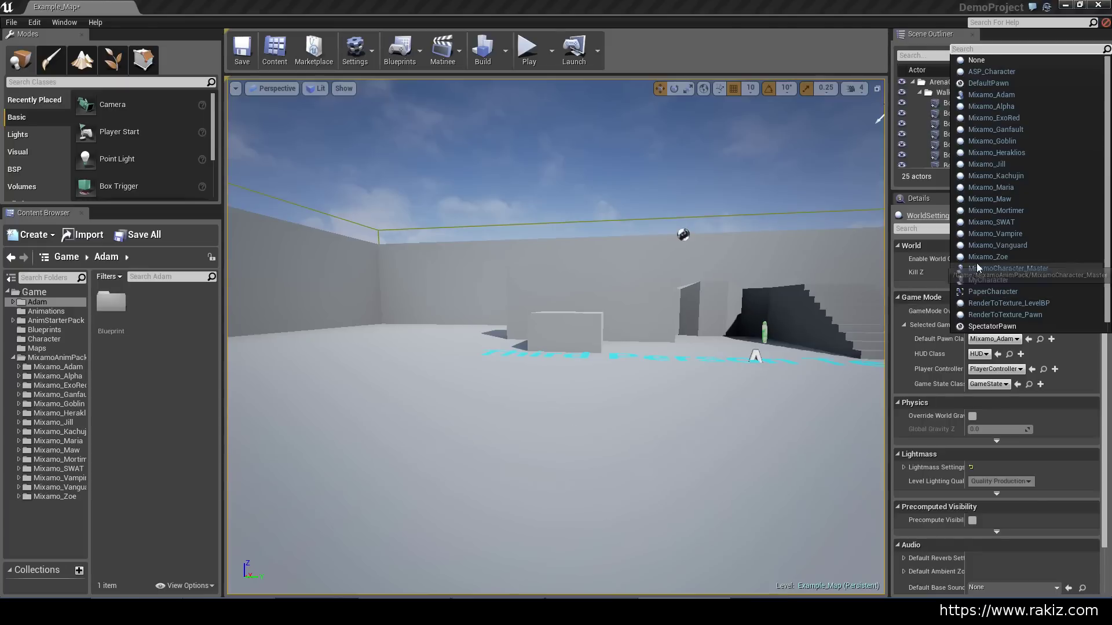
pyautogui.click(655, 399)
pyautogui.click(659, 391)
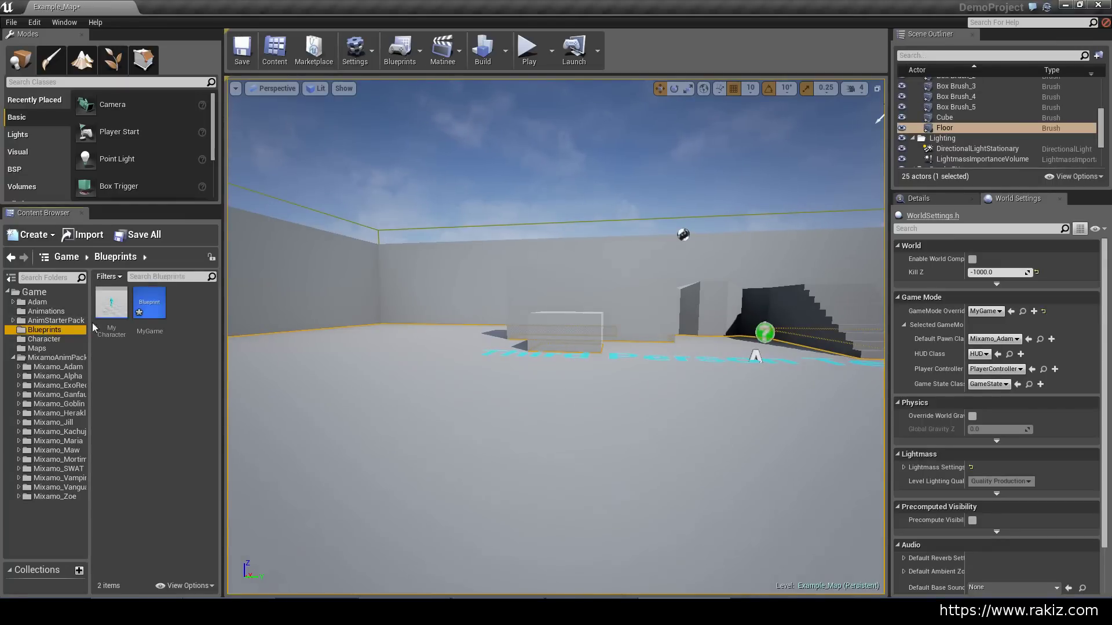
pyautogui.click(115, 304)
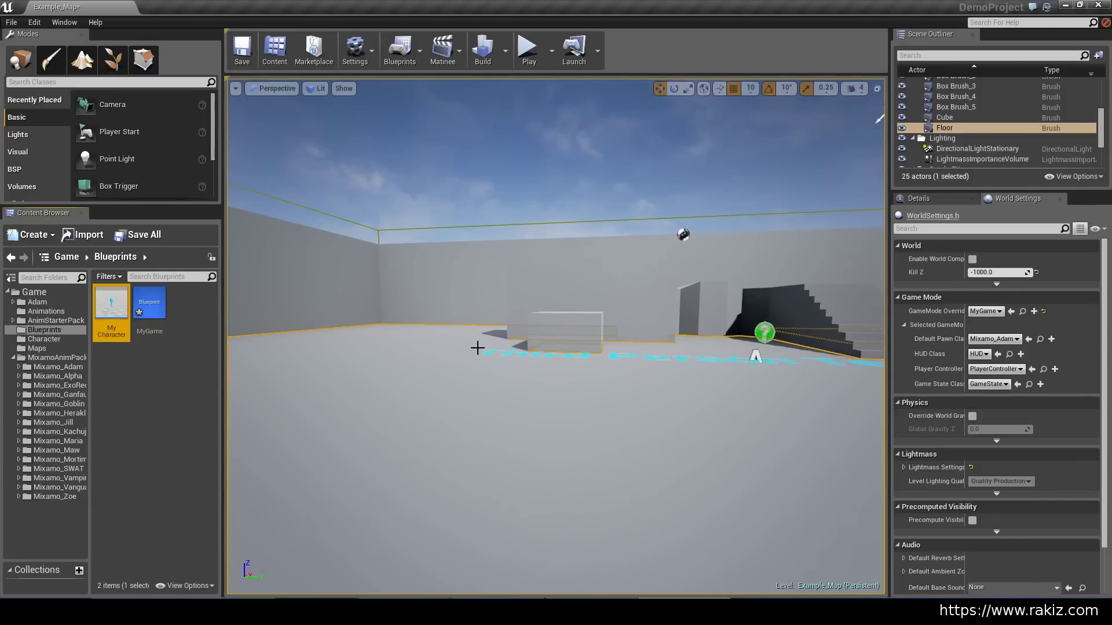
# Create a new blueprint in the Adam folder's Blueprint subfolder with MyCharacter as its parent class.
pyautogui.click(37, 293)
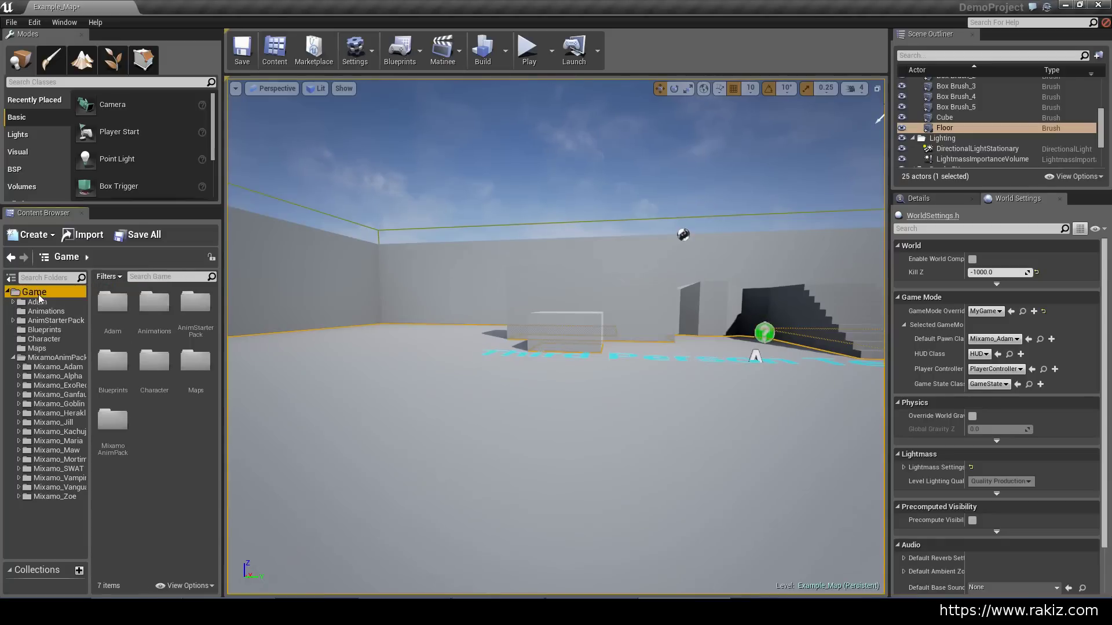
pyautogui.click(37, 302)
pyautogui.click(13, 302)
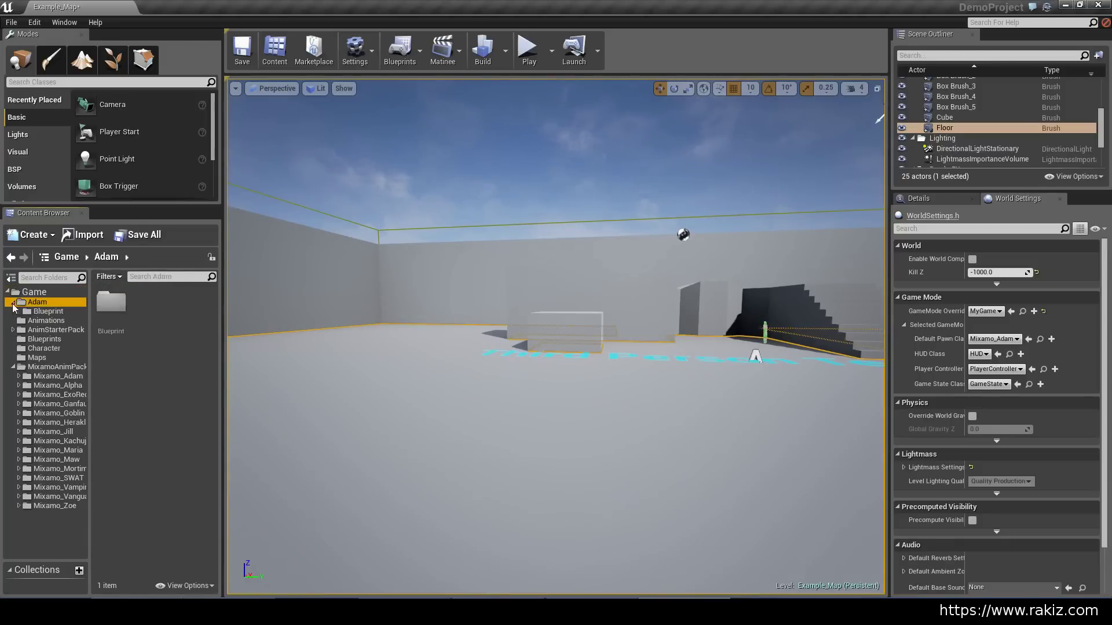
pyautogui.click(104, 308)
pyautogui.doubleClick(104, 308)
pyautogui.rightClick(113, 317)
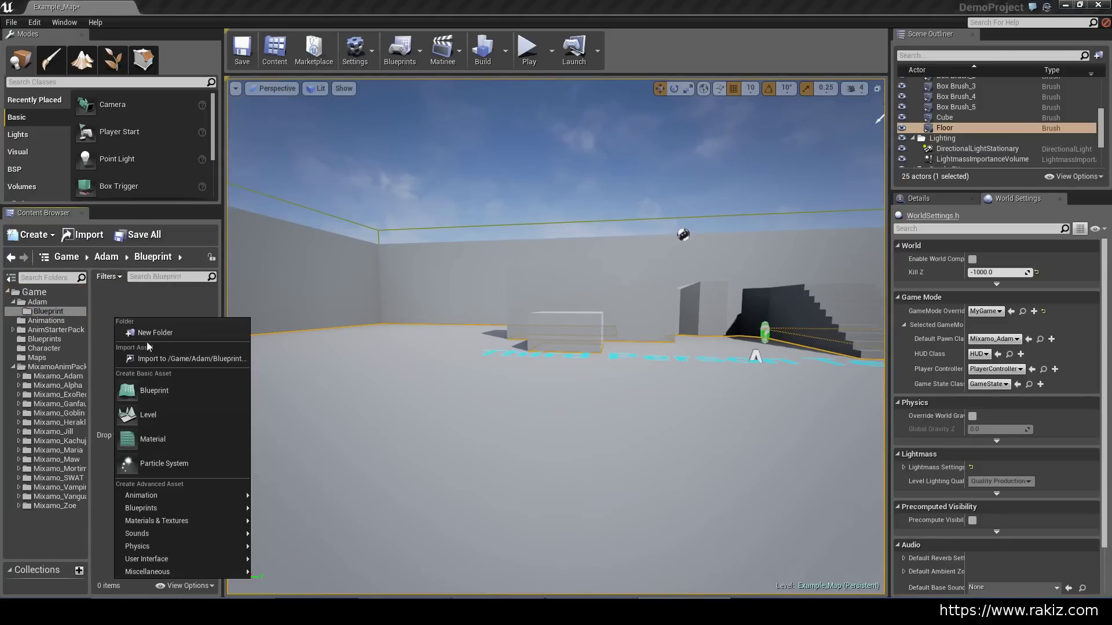
pyautogui.click(158, 393)
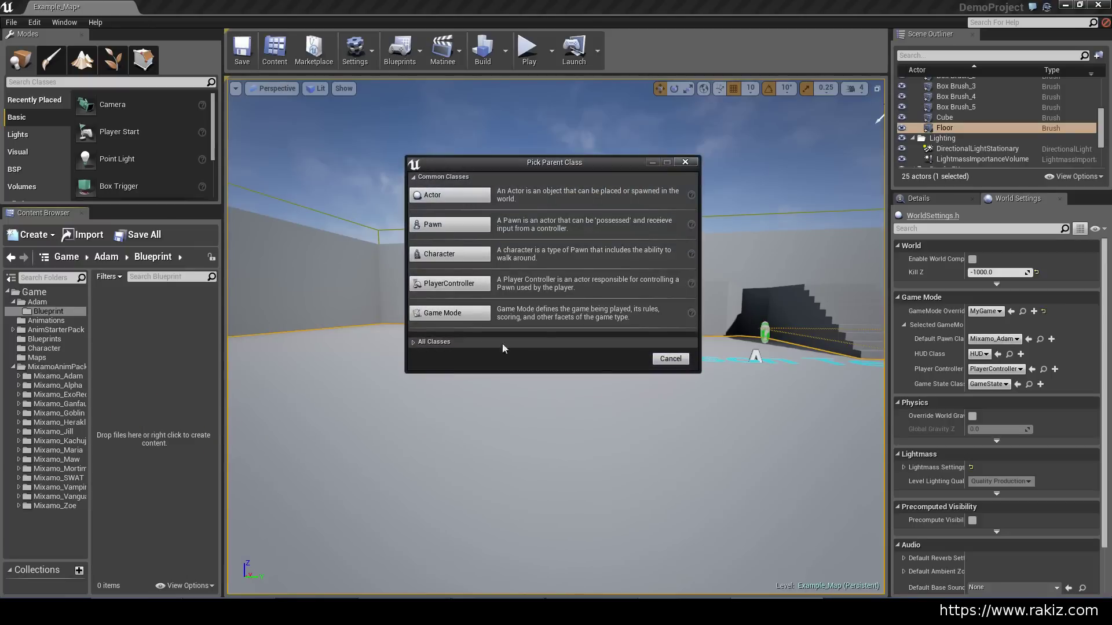
pyautogui.click(423, 342)
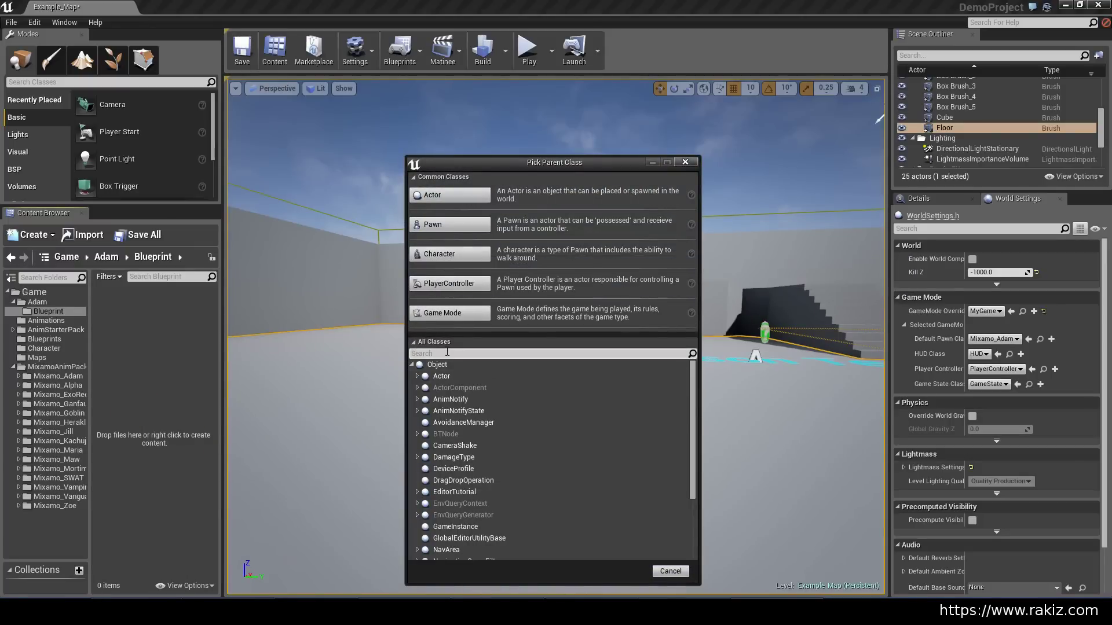
pyautogui.write('Mych')
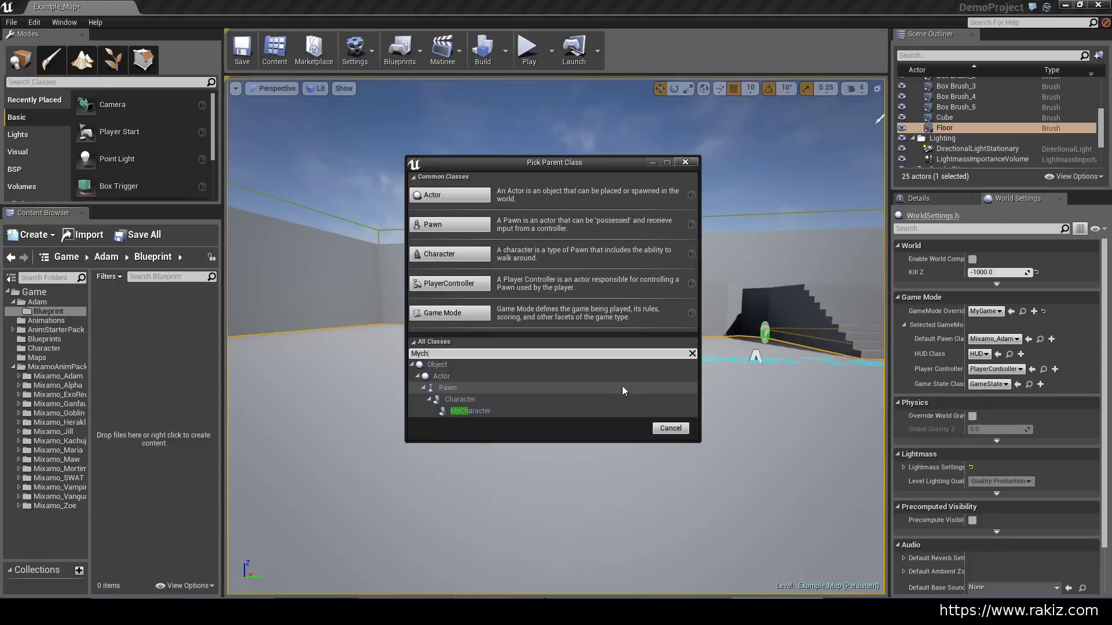
pyautogui.click(484, 411)
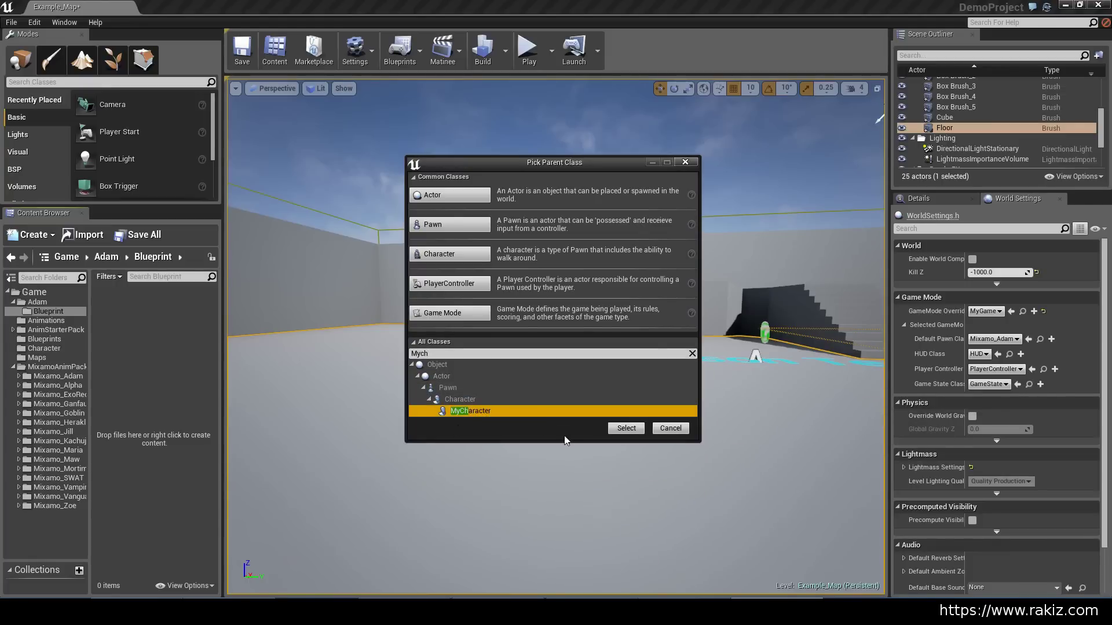
pyautogui.click(628, 430)
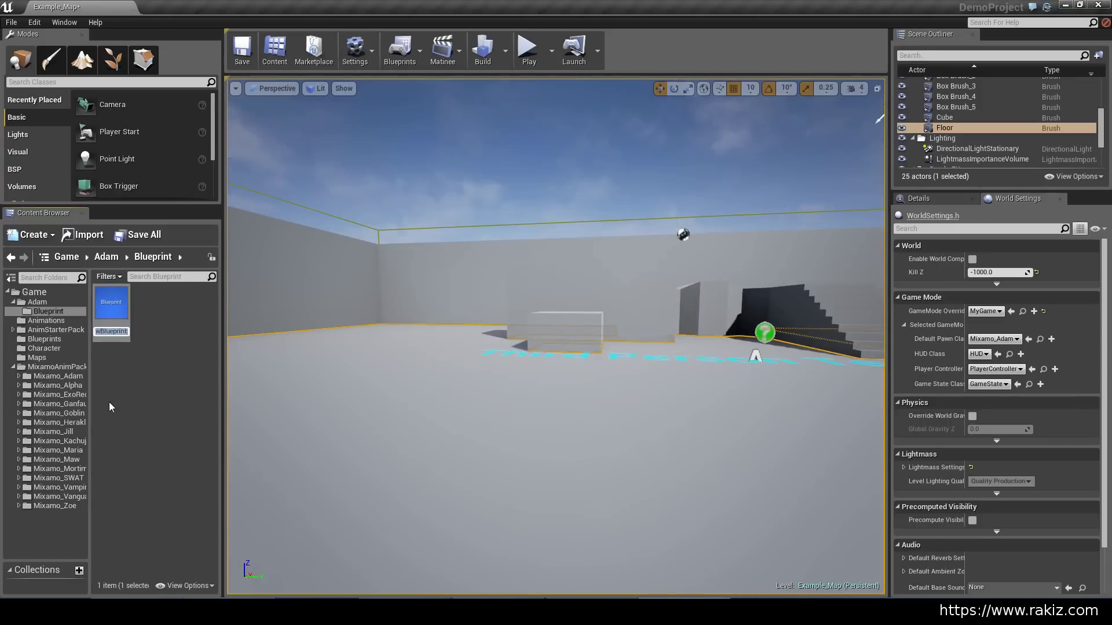
# Name the new blueprint AdamBlueprint.
pyautogui.press('Home')
pyautogui.hotkey('shift', 'Right')
pyautogui.hotkey('shift', 'Right')
pyautogui.hotkey('shift', 'Right')
pyautogui.write('Ada')
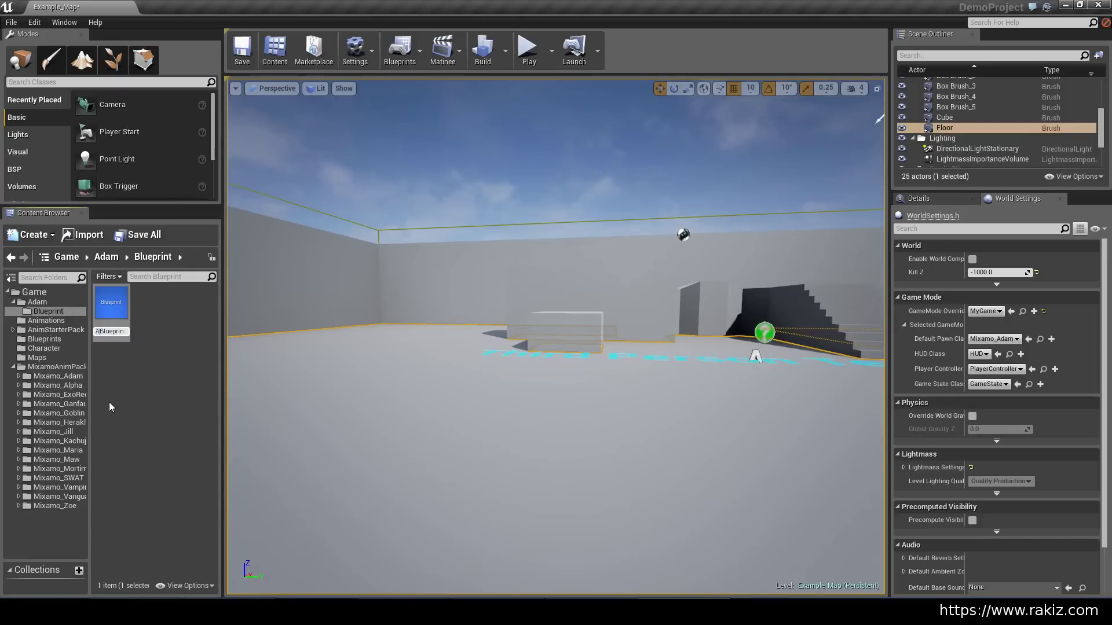
pyautogui.write('m')
pyautogui.press('Return')
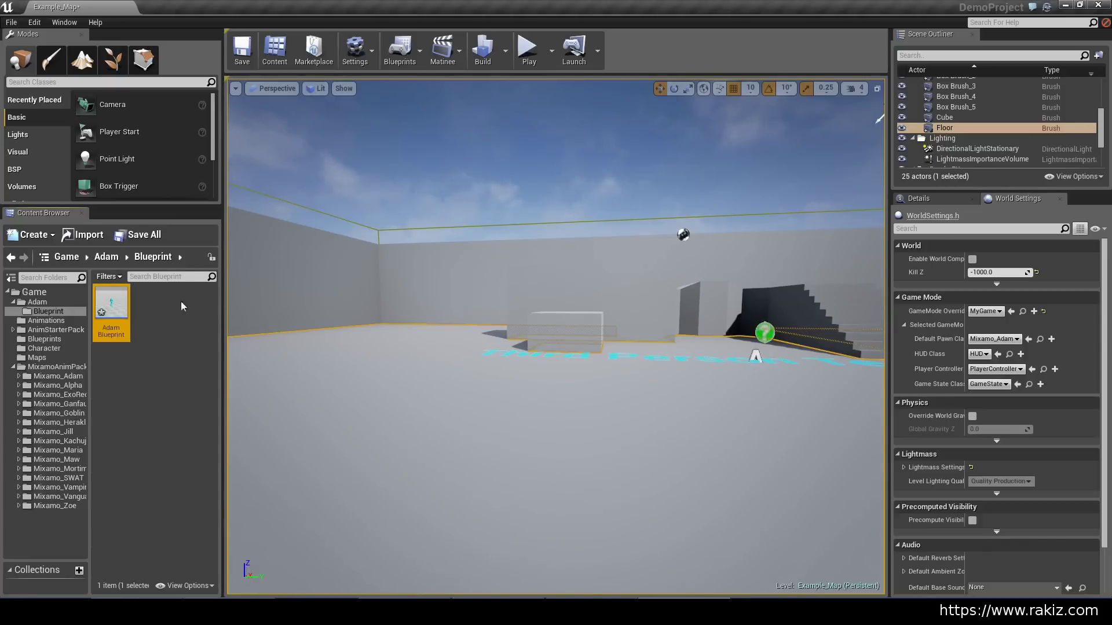
# Open AdamBlueprint, examine its Event Graph and Construction Script, and close the blueprint editor.
pyautogui.doubleClick(105, 291)
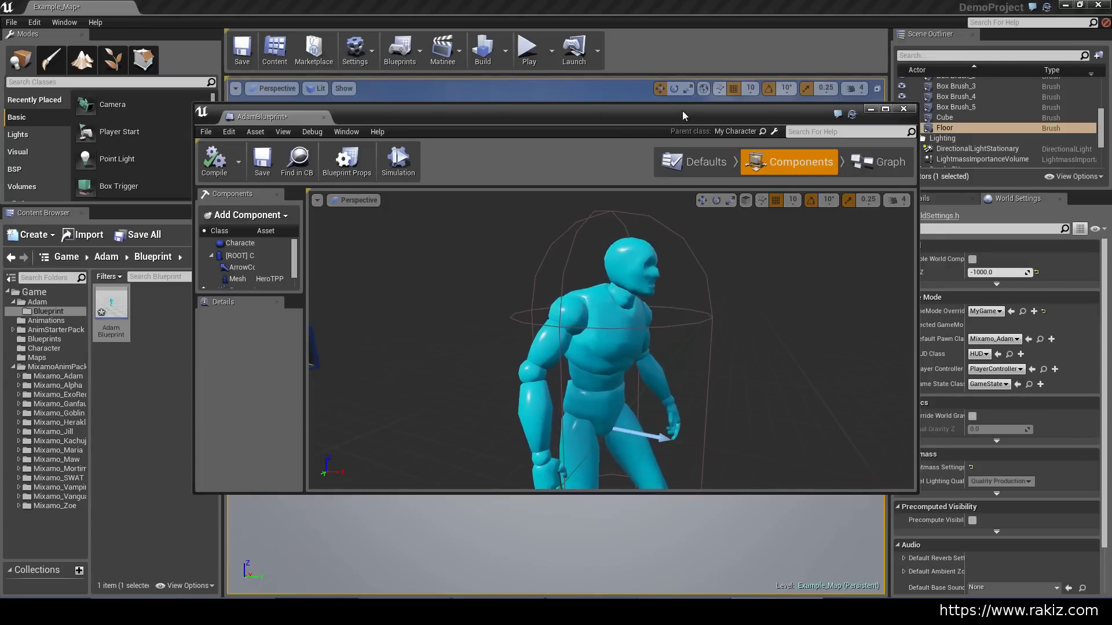
pyautogui.click(874, 162)
pyautogui.click(885, 109)
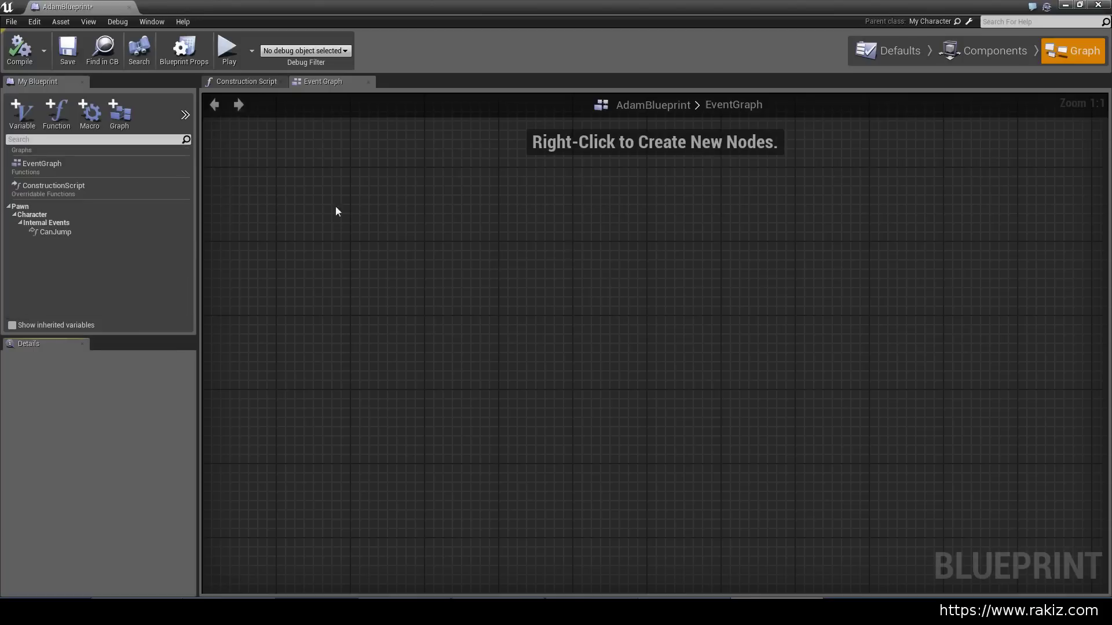
pyautogui.scroll(-7, 602, 302)
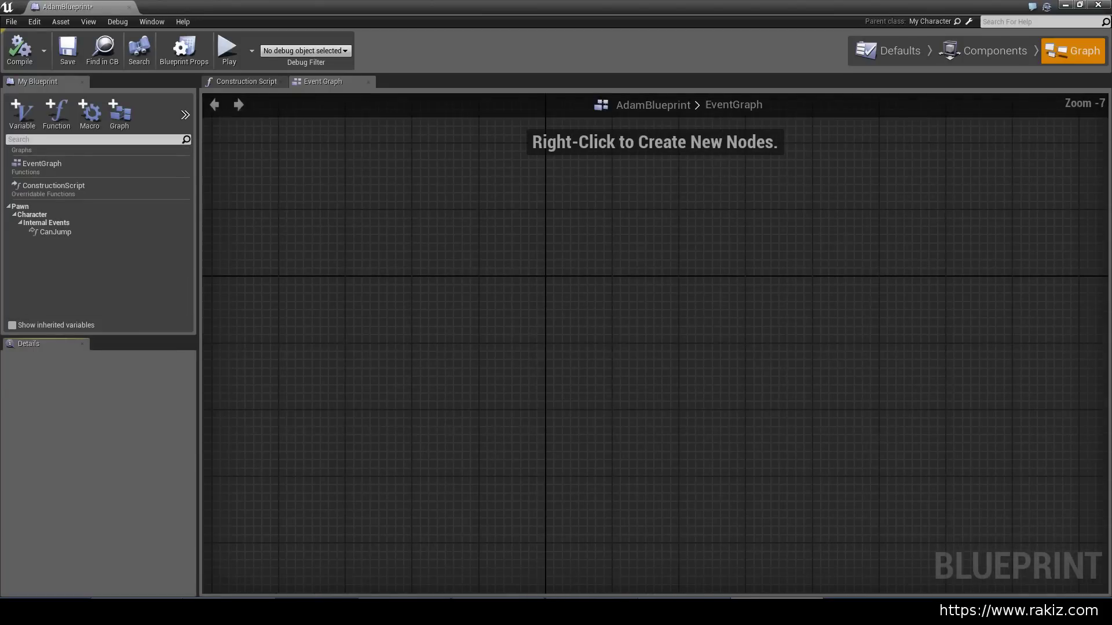
pyautogui.rightClick(588, 315)
pyautogui.click(239, 81)
pyautogui.click(240, 79)
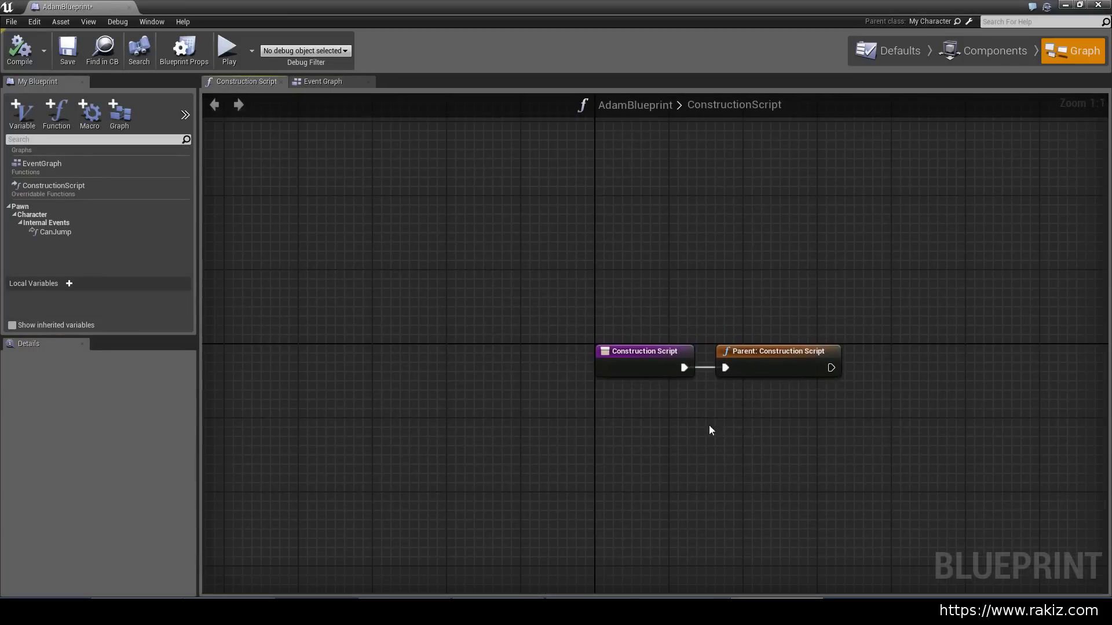
pyautogui.moveTo(673, 394); pyautogui.dragTo(607, 383, button='right')
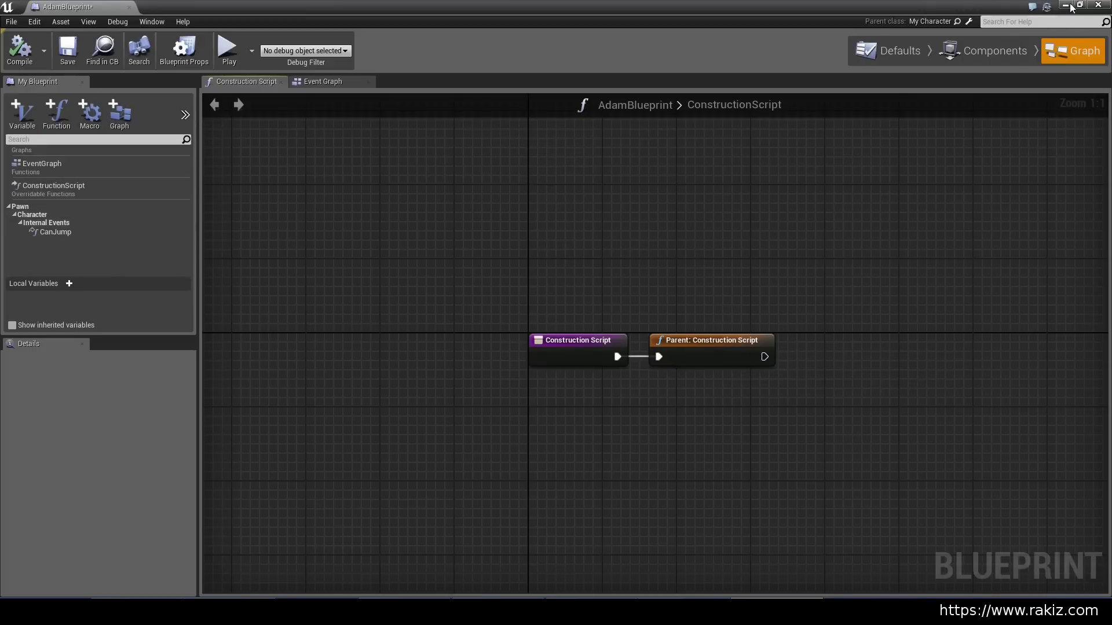
pyautogui.click(1097, 6)
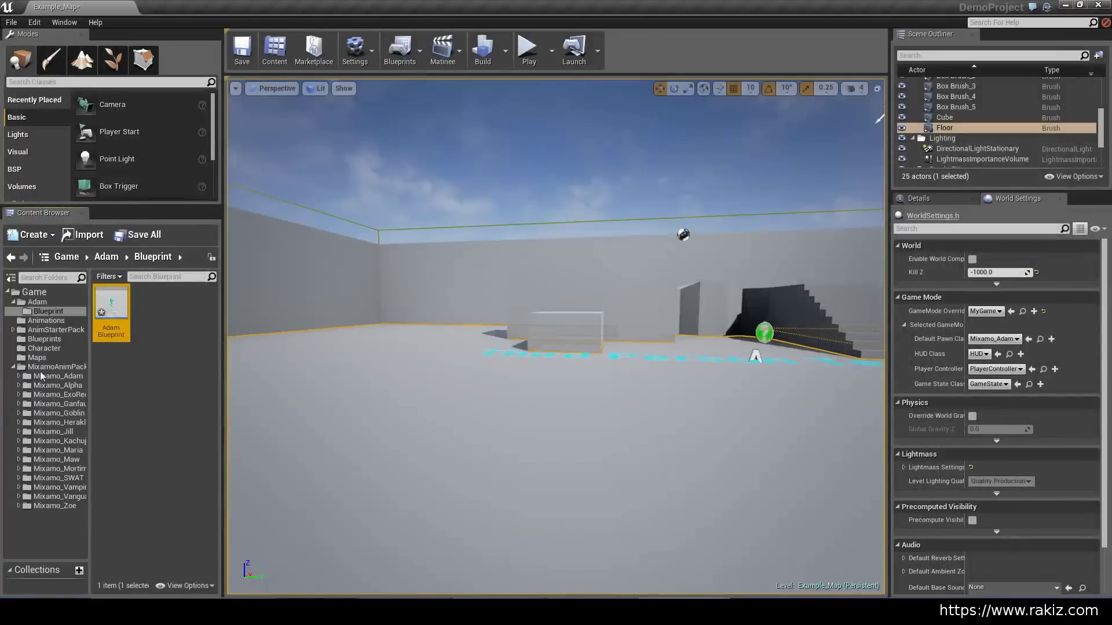
# Open the MyCharacter blueprint from the project's Blueprints folder and examine the input node groups in its Event Graph.
pyautogui.click(39, 349)
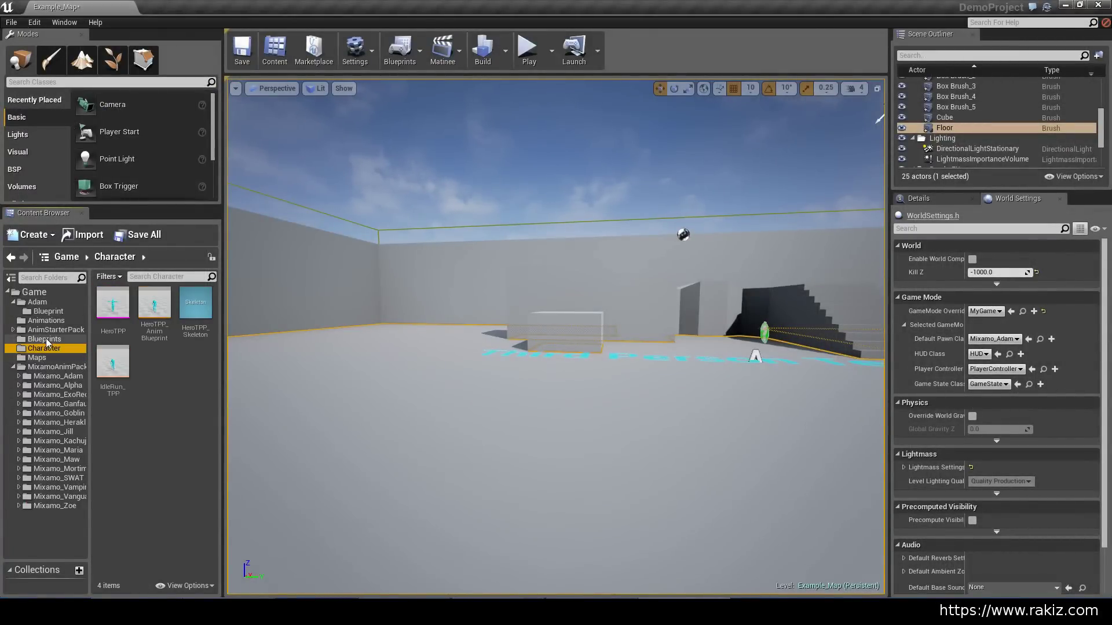
pyautogui.click(47, 340)
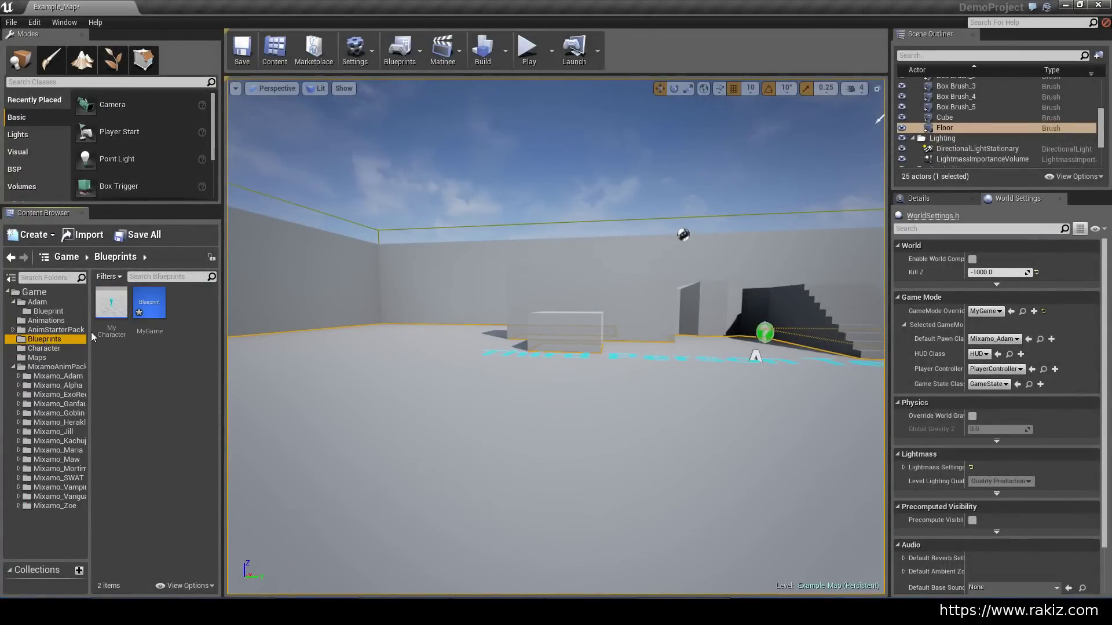
pyautogui.click(108, 330)
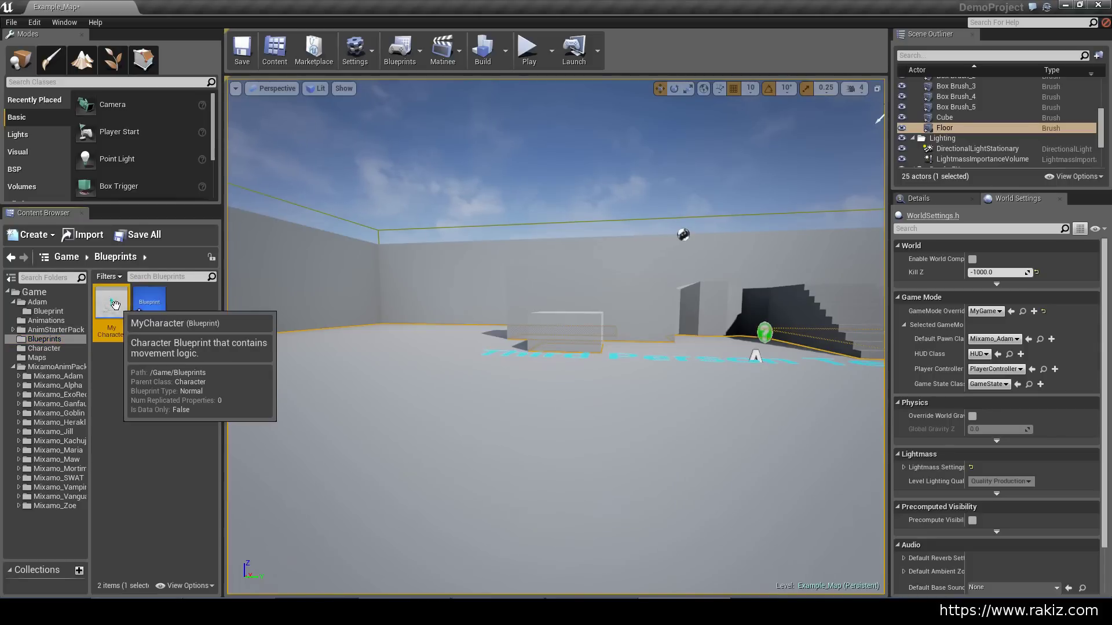
pyautogui.doubleClick(107, 332)
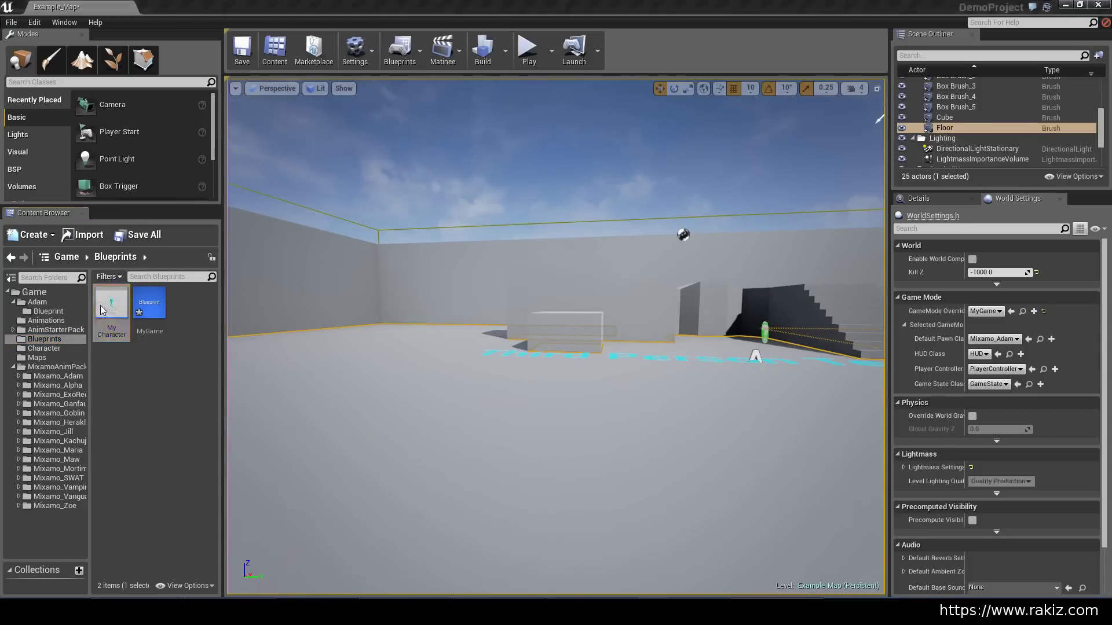
pyautogui.scroll(-12, 268, 345)
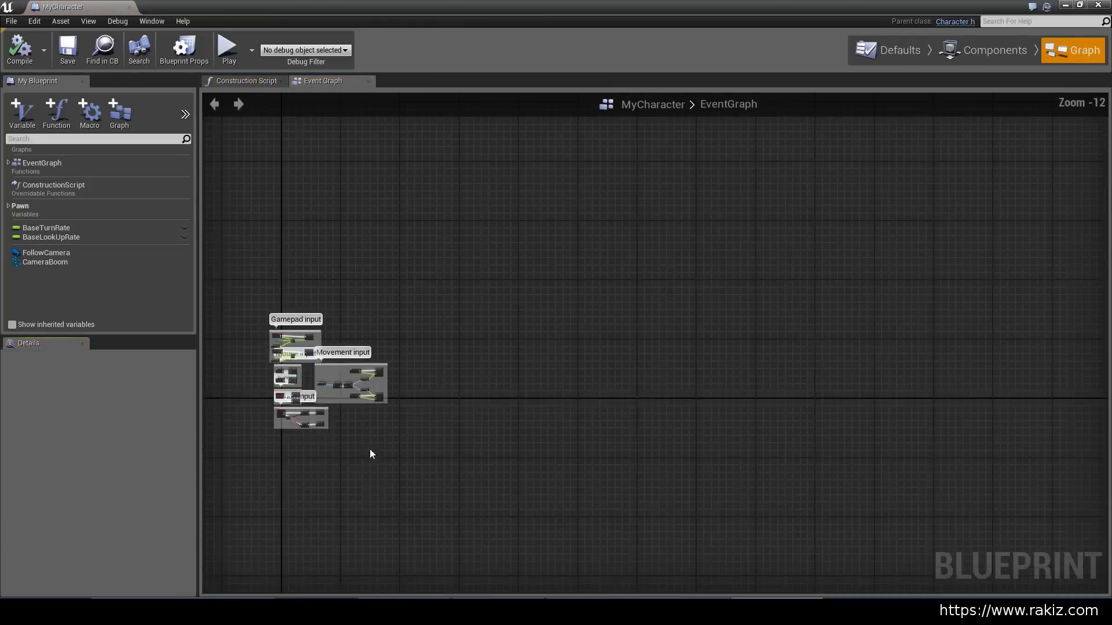
pyautogui.moveTo(369, 449); pyautogui.dragTo(626, 374, button='right')
pyautogui.scroll(7, 608, 376)
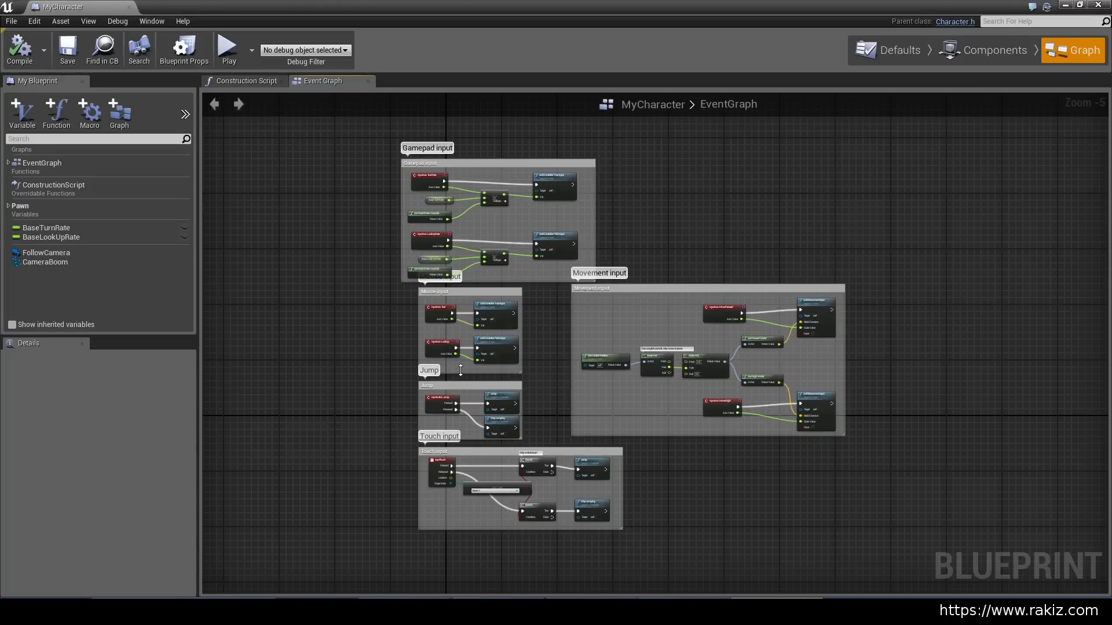
# Examine MyCharacter's Construction Script and return to its Event Graph.
pyautogui.click(245, 80)
pyautogui.scroll(-7, 476, 320)
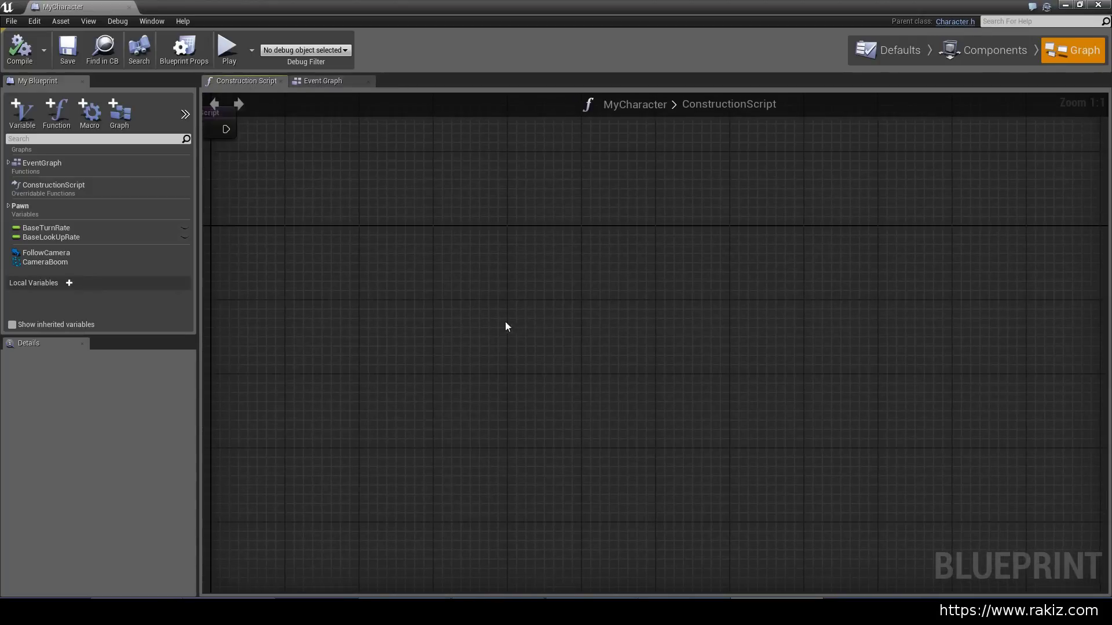
pyautogui.scroll(7, 513, 363)
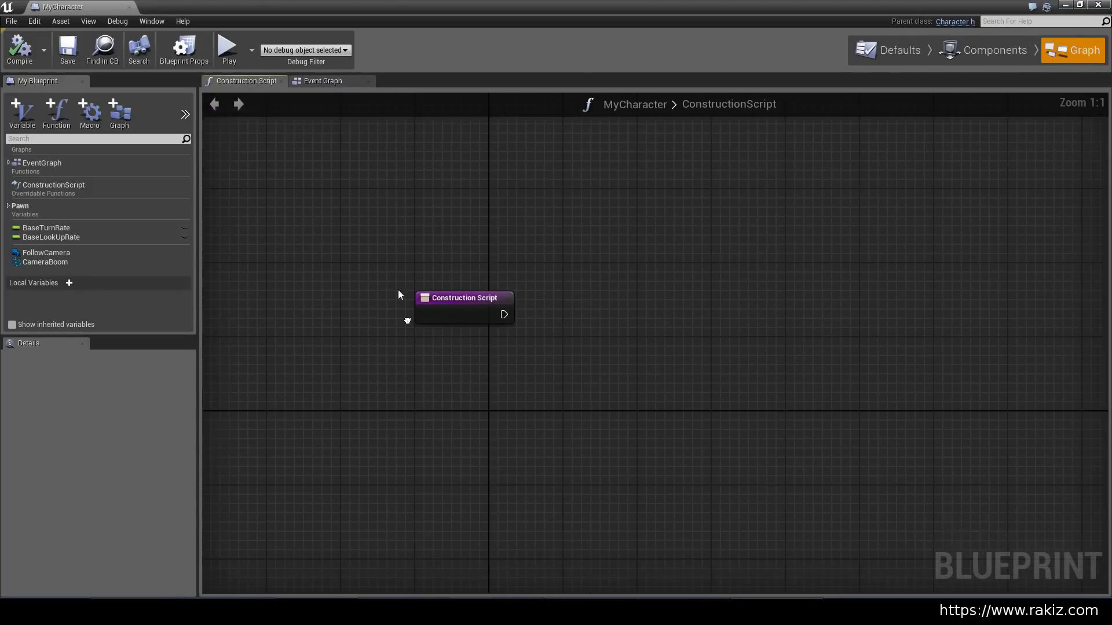
pyautogui.click(317, 81)
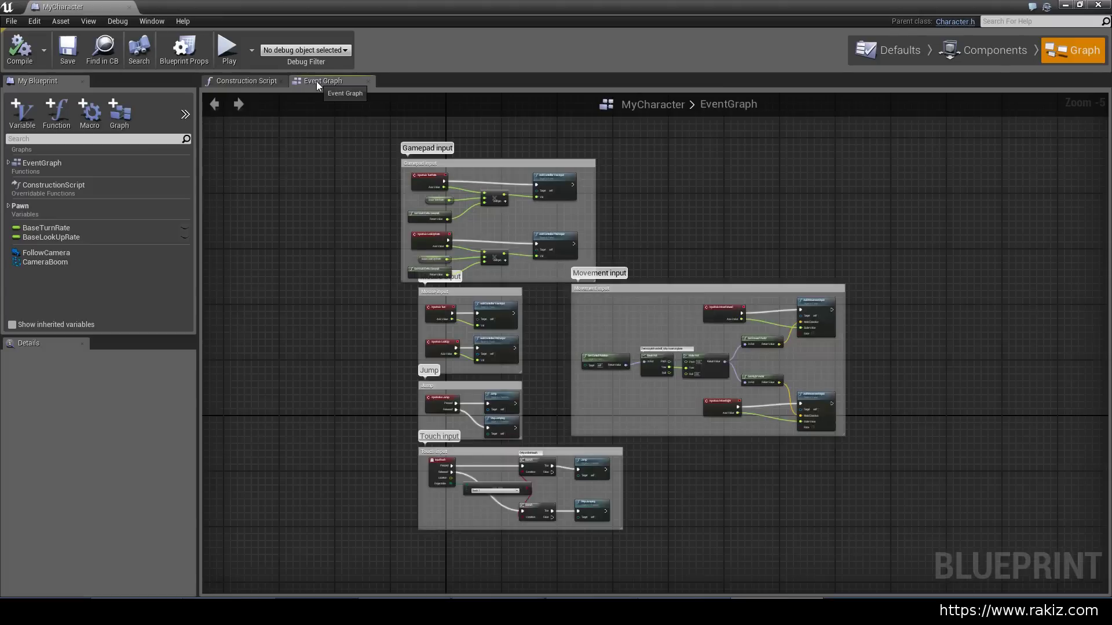
# Clear the HeroTPP skeletal mesh from MyCharacter's Mesh component, then save and compile the blueprint.
pyautogui.click(967, 51)
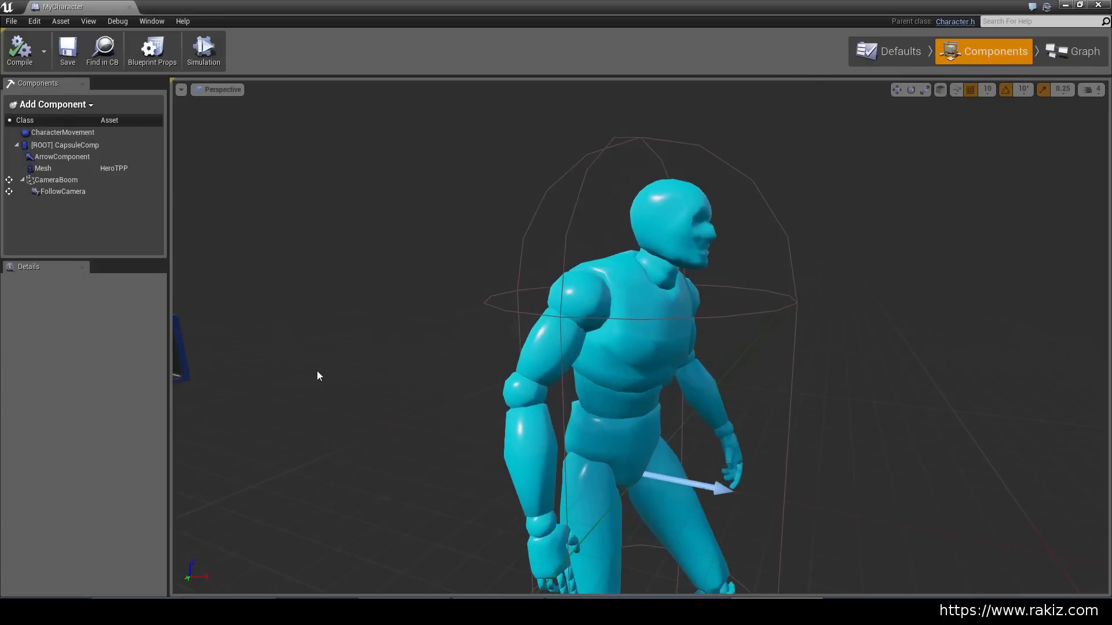
pyautogui.click(50, 168)
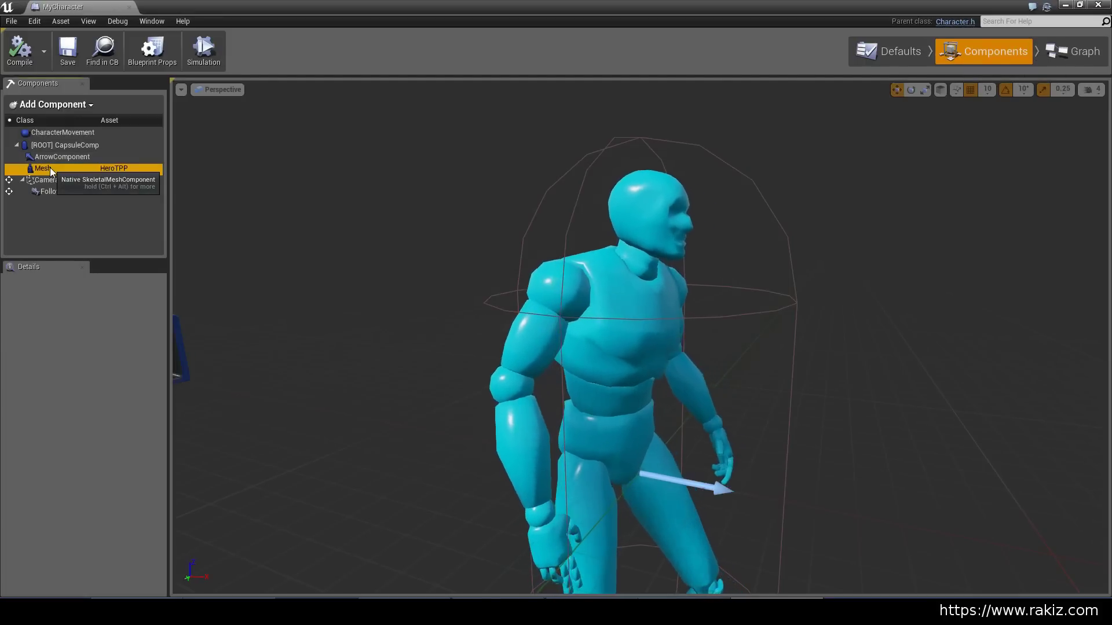
pyautogui.moveTo(158, 399); pyautogui.dragTo(157, 458)
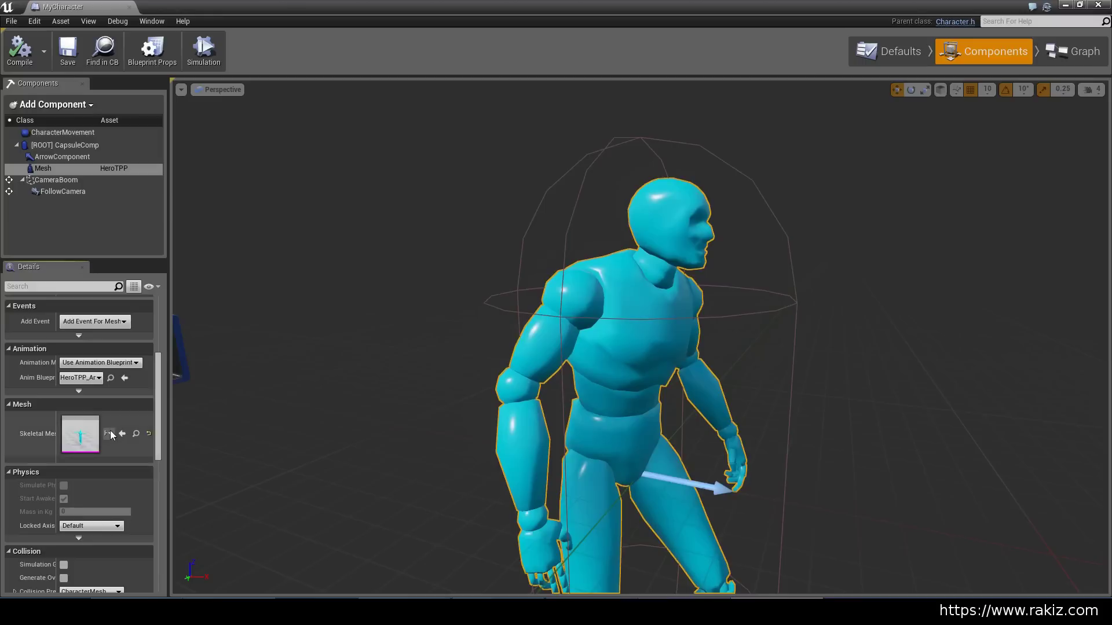
pyautogui.click(109, 432)
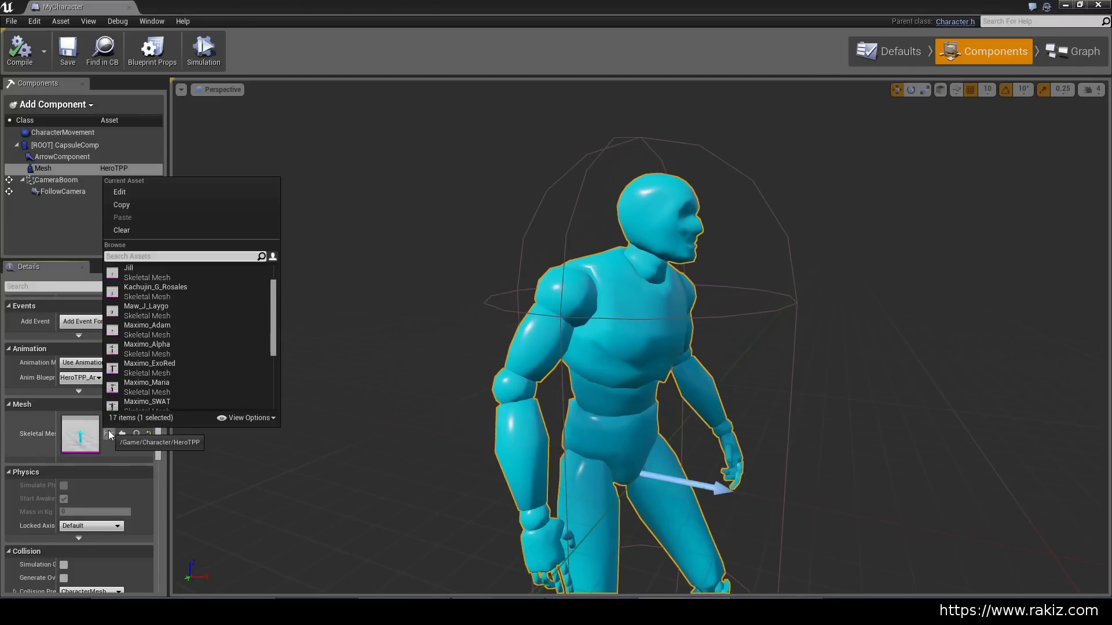
pyautogui.click(116, 231)
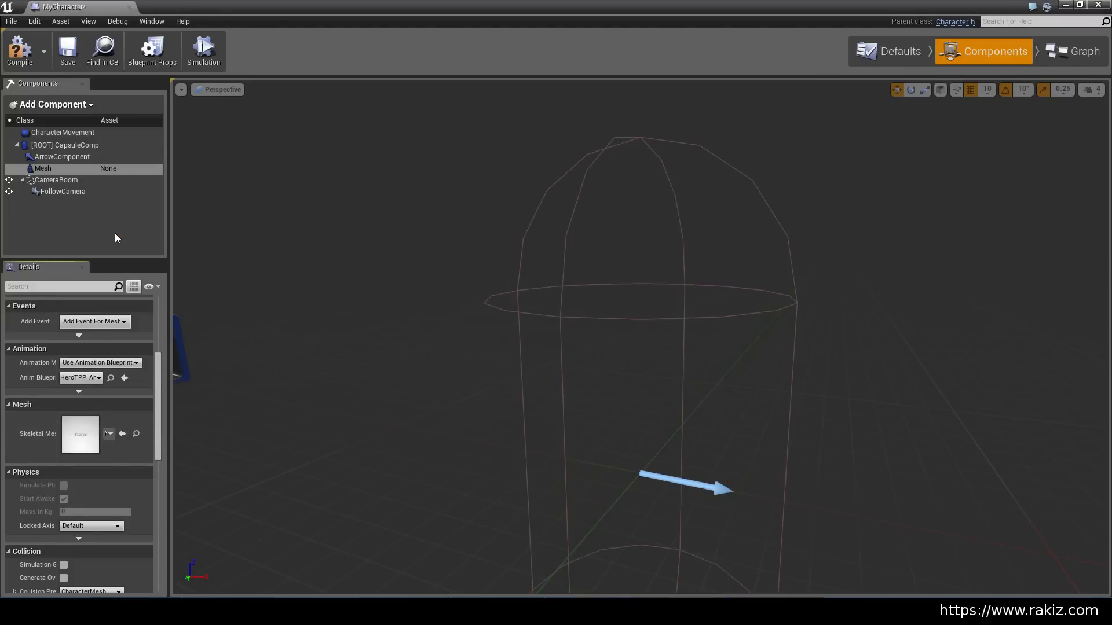
pyautogui.click(68, 49)
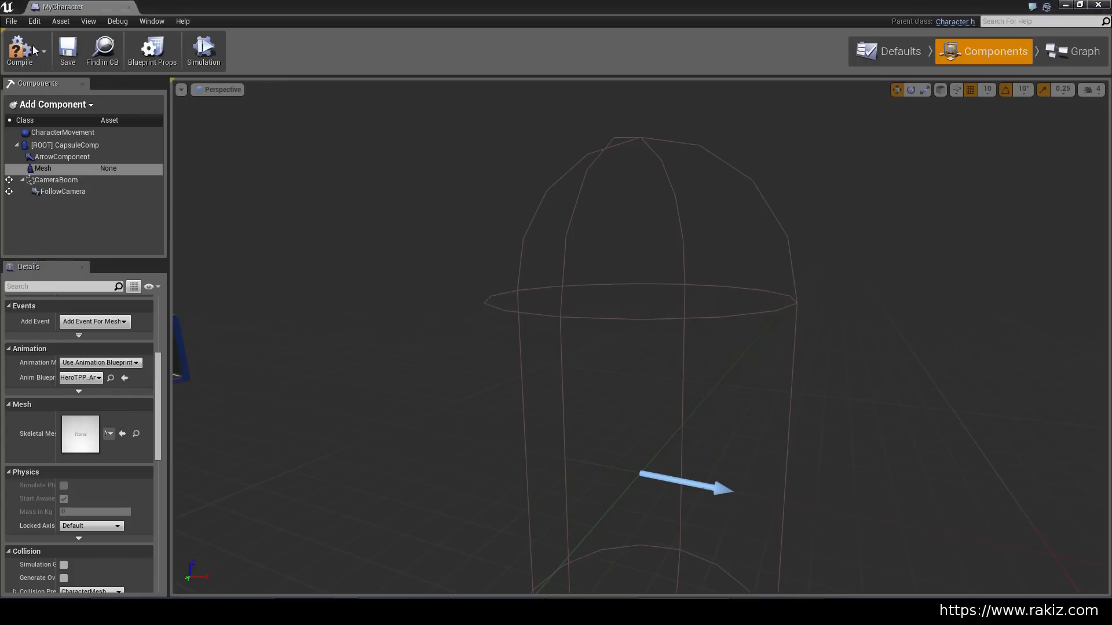
pyautogui.click(33, 51)
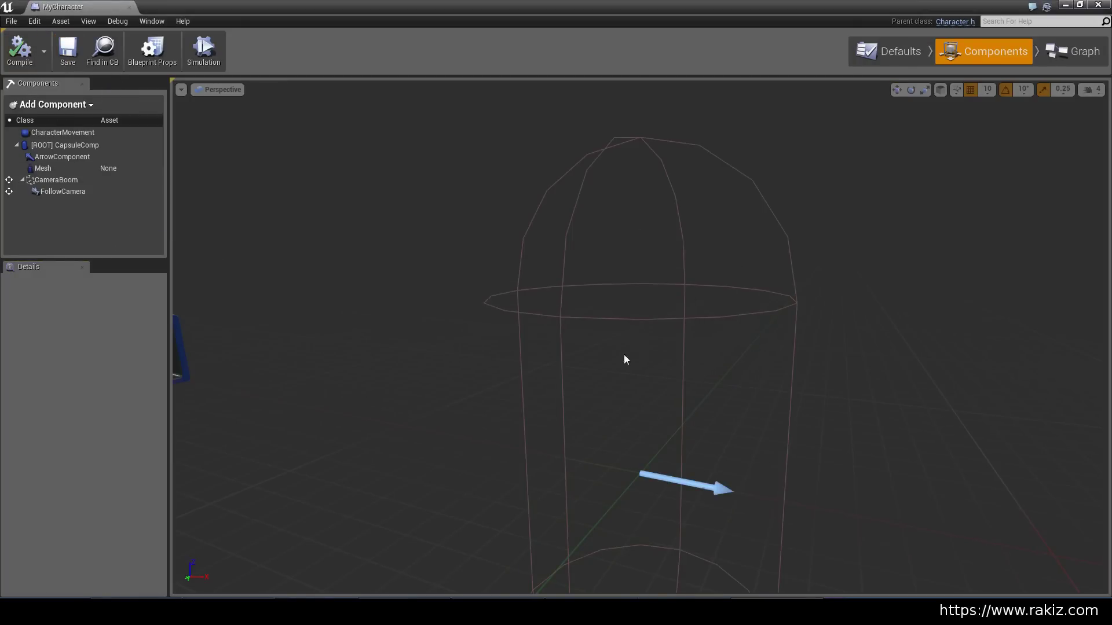
pyautogui.scroll(-5, 593, 392)
pyautogui.moveTo(593, 392); pyautogui.dragTo(575, 342, button='right')
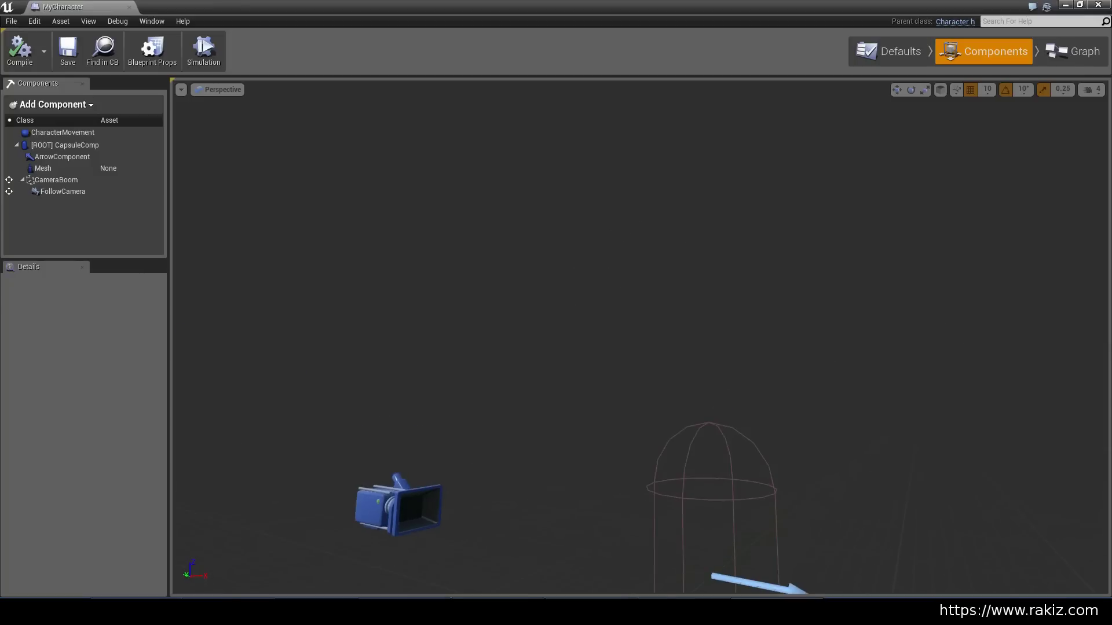
pyautogui.moveTo(575, 390); pyautogui.dragTo(615, 433, button='right')
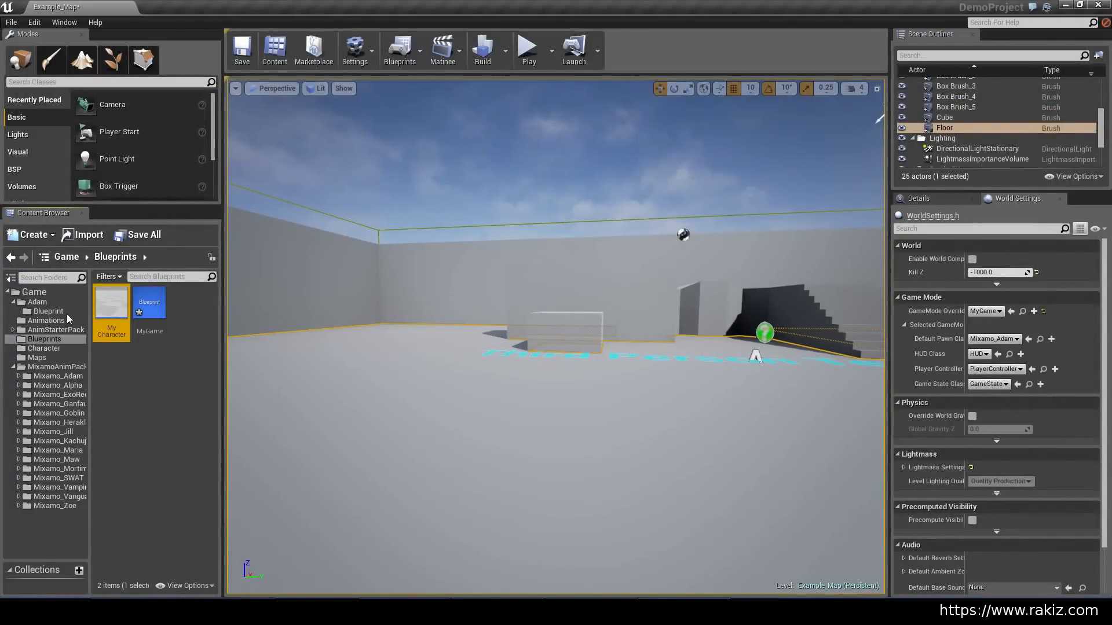
# Open AdamBlueprint from the Adam folder's Blueprint subfolder, check its inherited Mesh component, and close the blueprint editor.
pyautogui.click(47, 310)
pyautogui.doubleClick(116, 295)
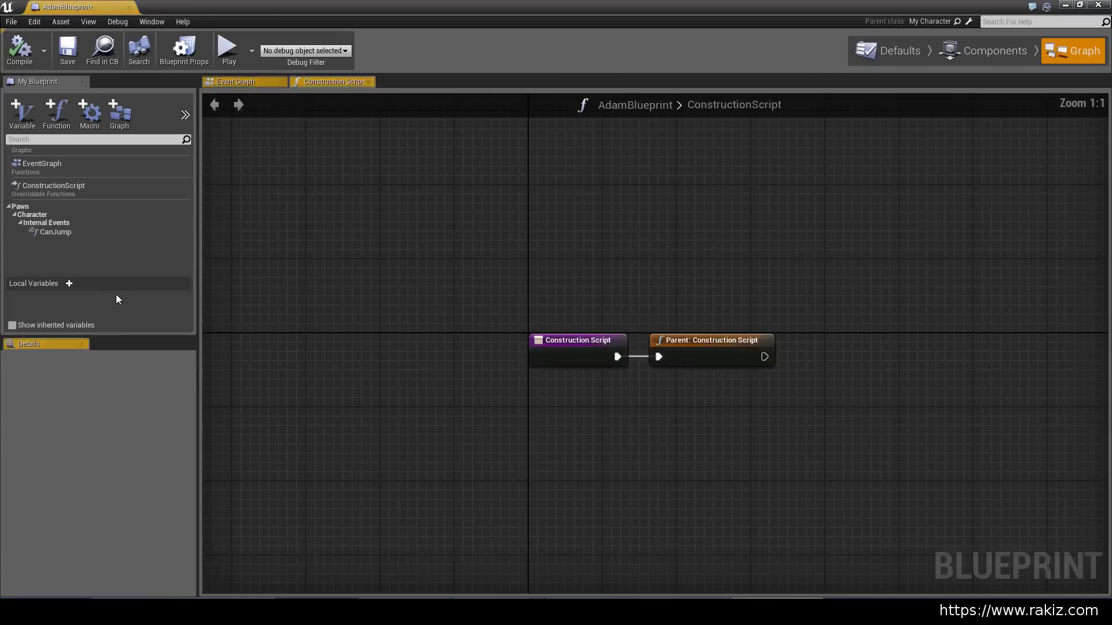
pyautogui.click(983, 52)
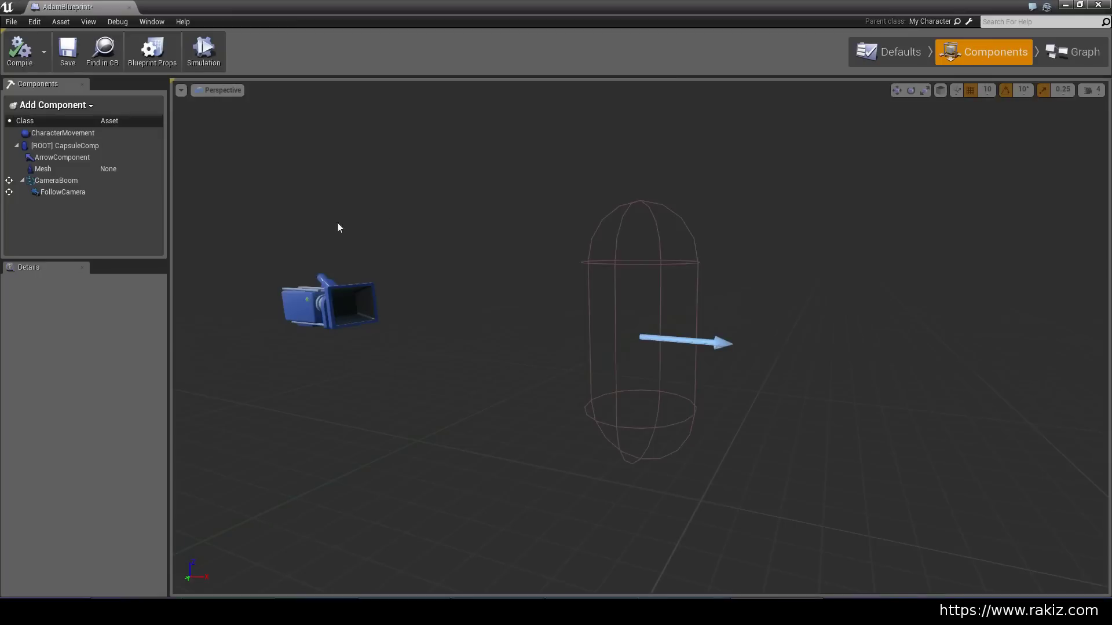
pyautogui.click(42, 169)
pyautogui.scroll(-3, 149, 443)
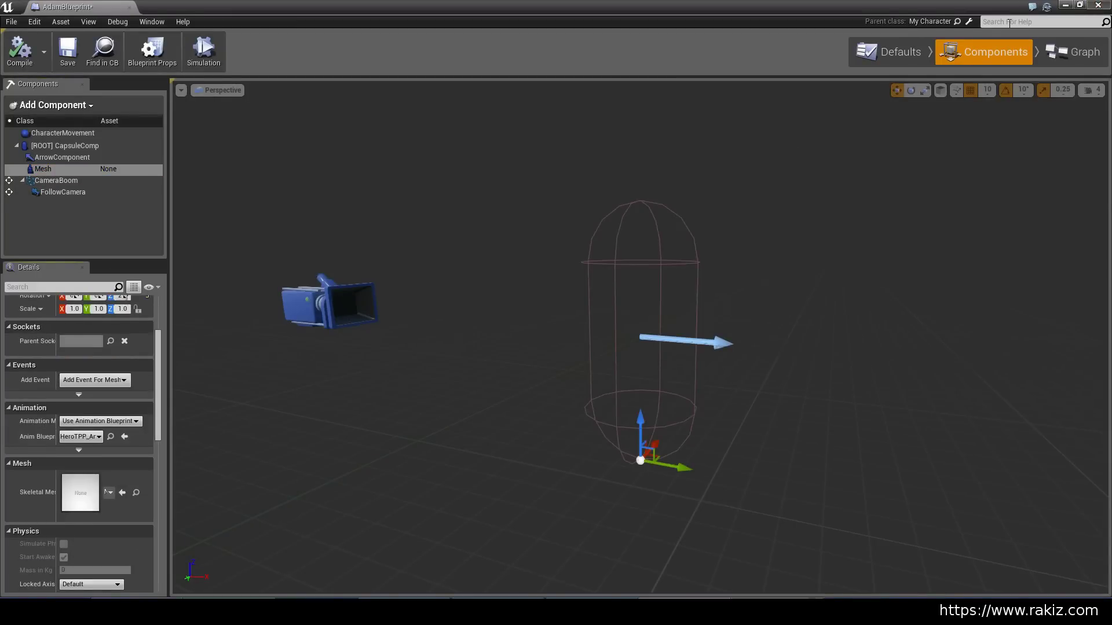
pyautogui.click(1099, 6)
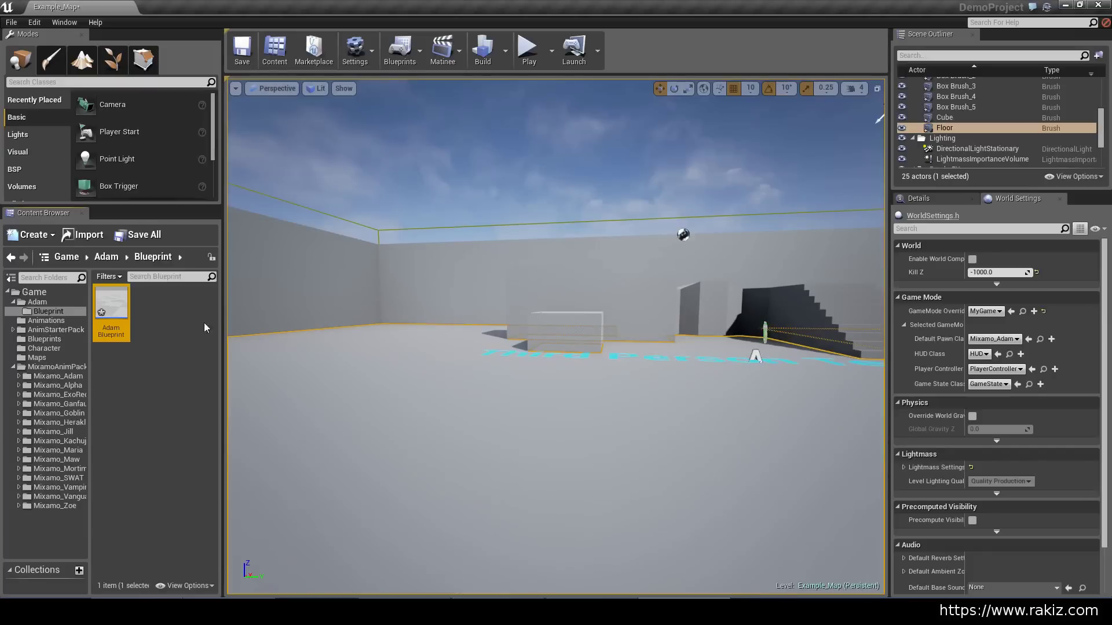
# Create a subfolder named Animations inside the Adam folder.
pyautogui.click(18, 376)
pyautogui.click(38, 302)
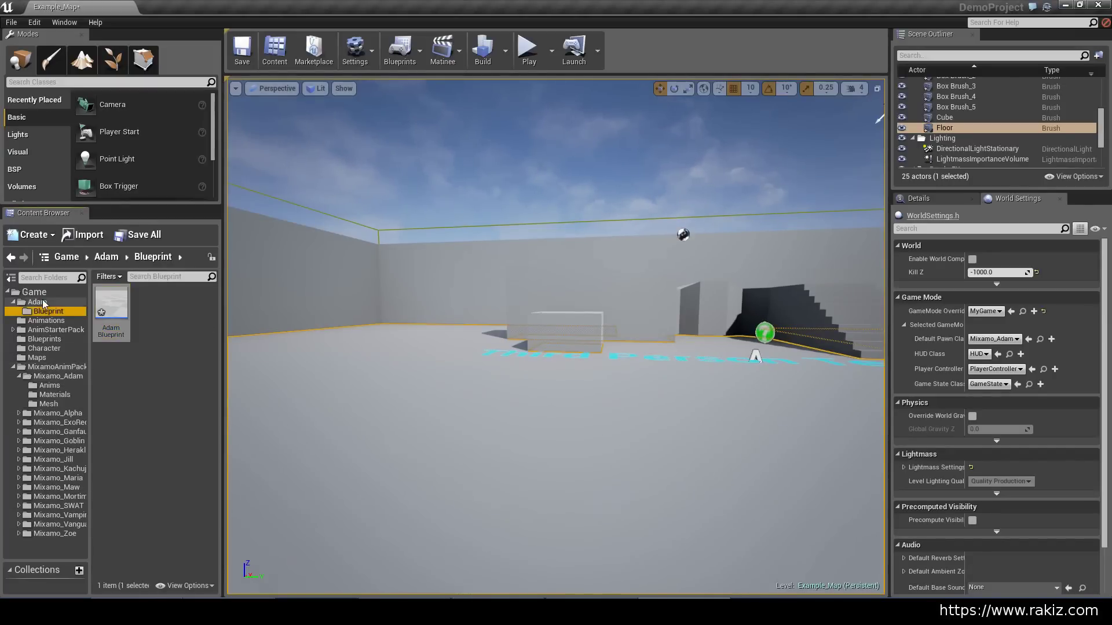
pyautogui.click(83, 234)
pyautogui.click(456, 324)
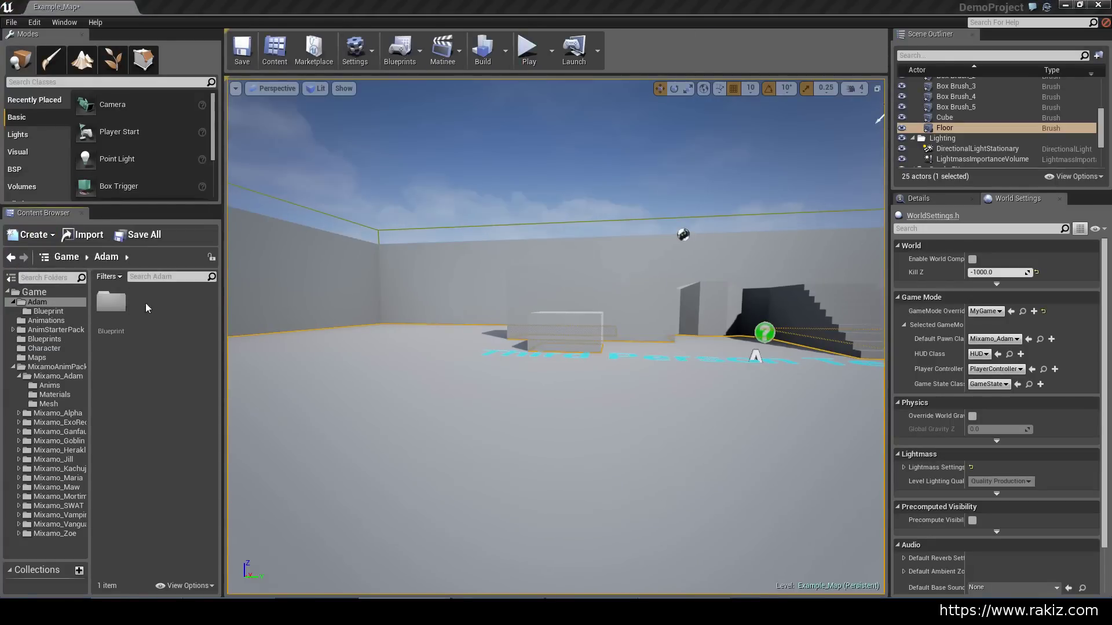
pyautogui.click(28, 236)
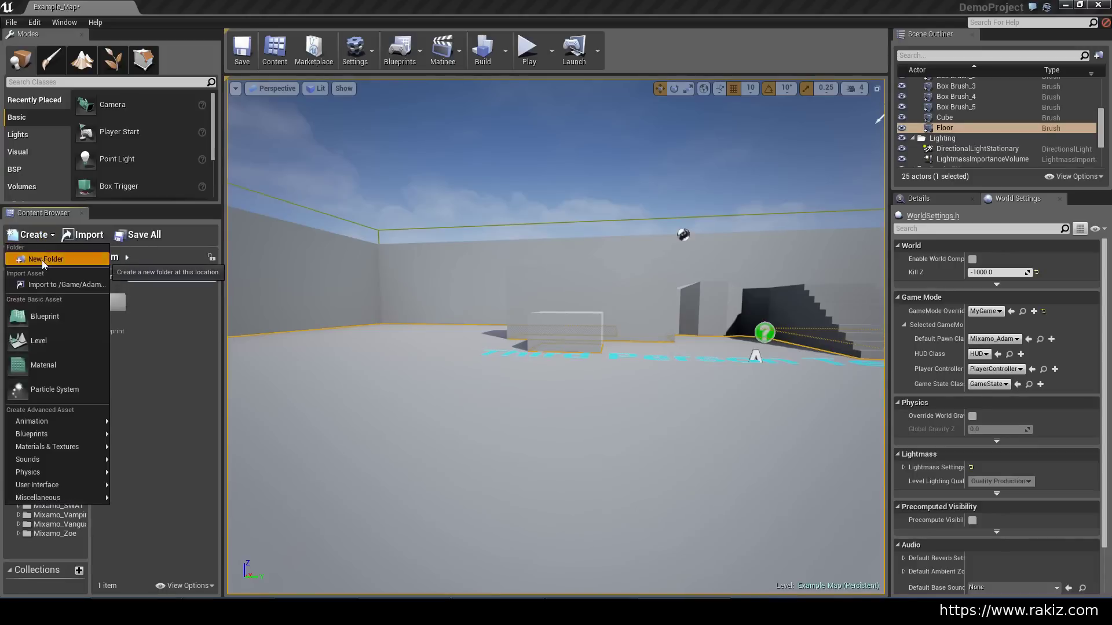
pyautogui.click(41, 259)
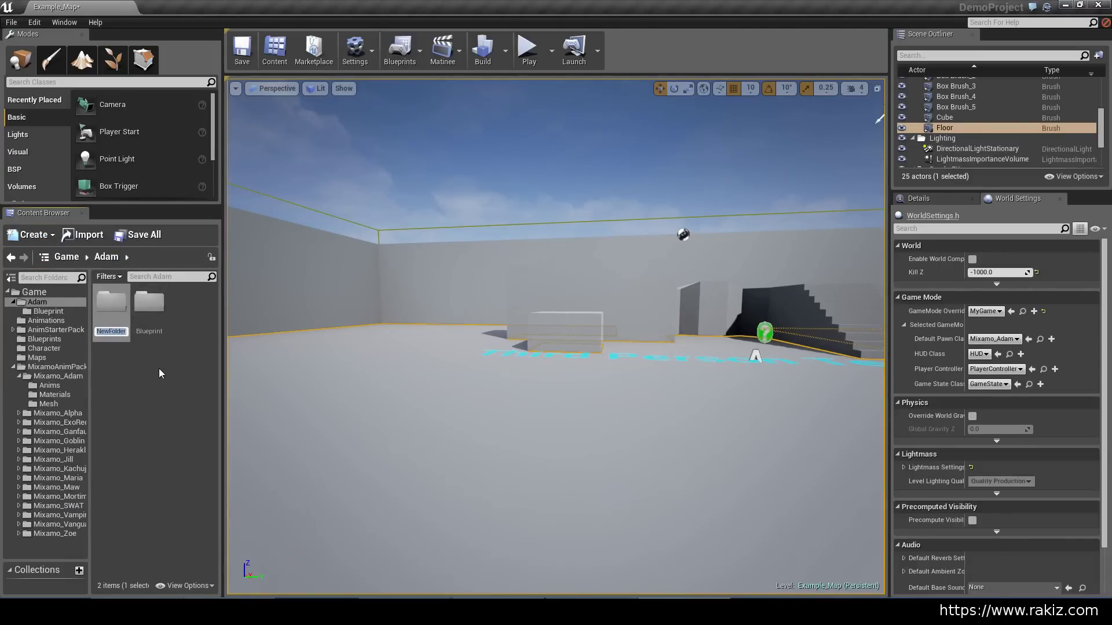
pyautogui.write('Animations')
pyautogui.press('Return')
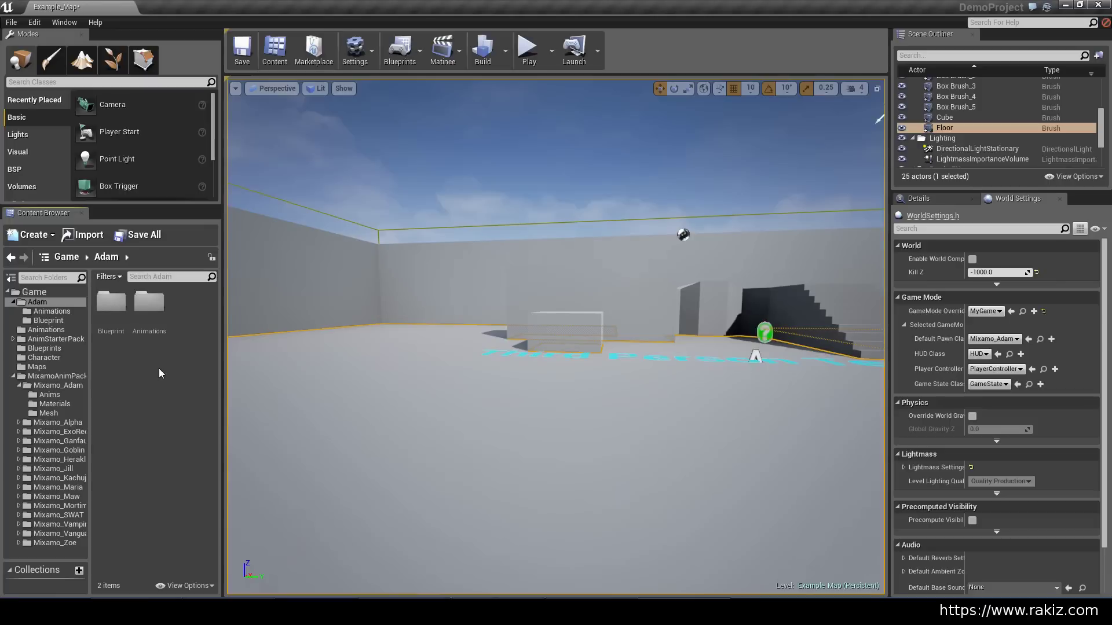
# Add two more subfolders named Misc and Skeleton to the Adam folder.
pyautogui.rightClick(173, 343)
pyautogui.click(238, 97)
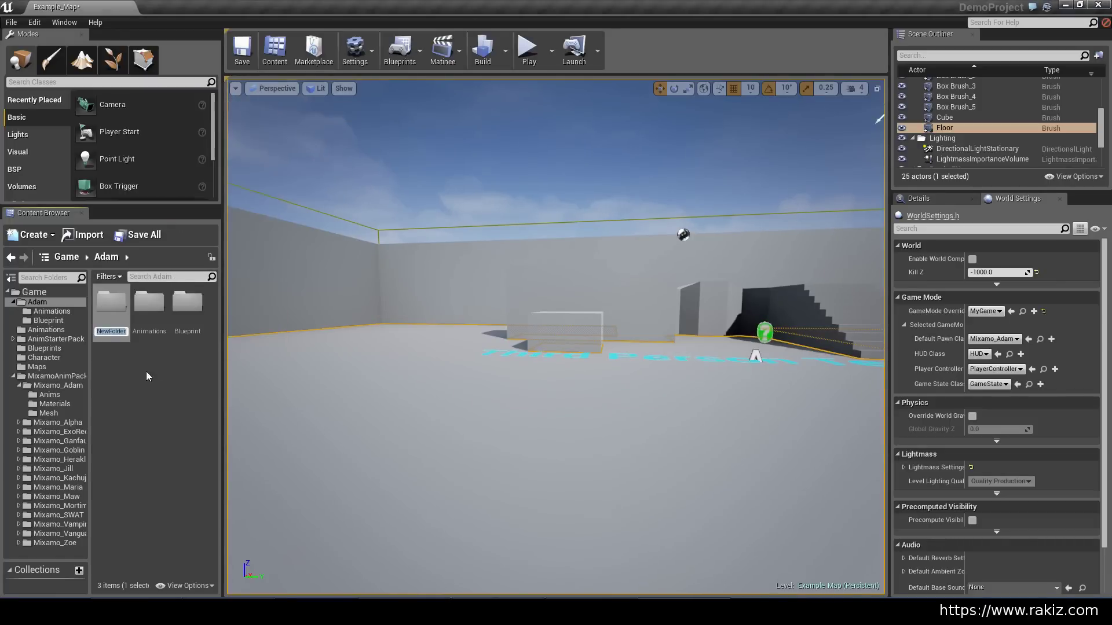
pyautogui.write('Misc')
pyautogui.press('Return')
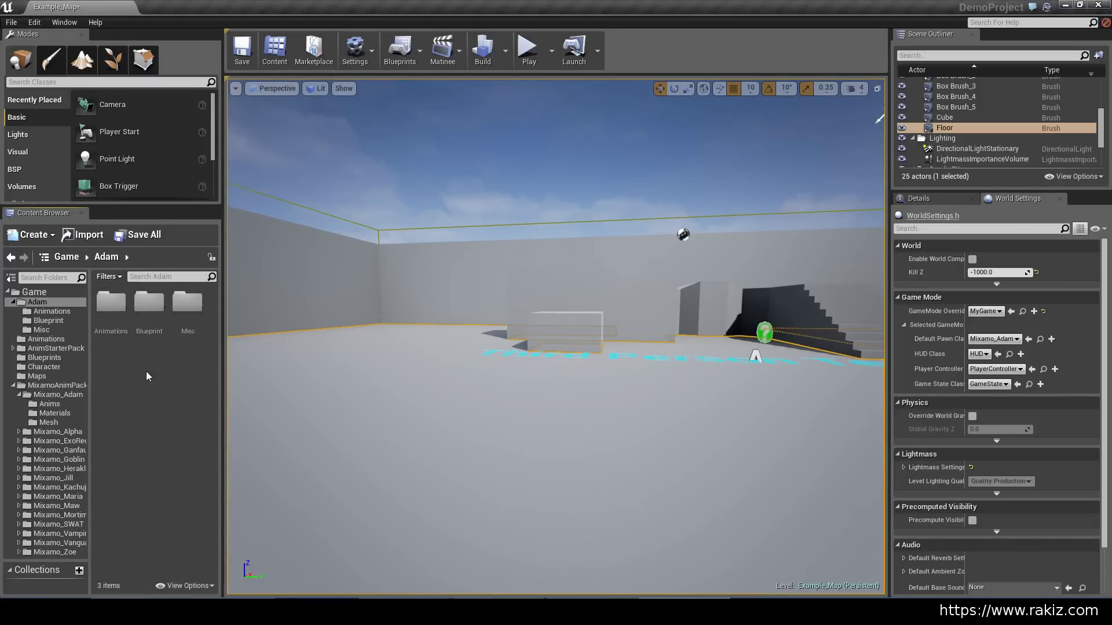
pyautogui.rightClick(146, 371)
pyautogui.click(214, 126)
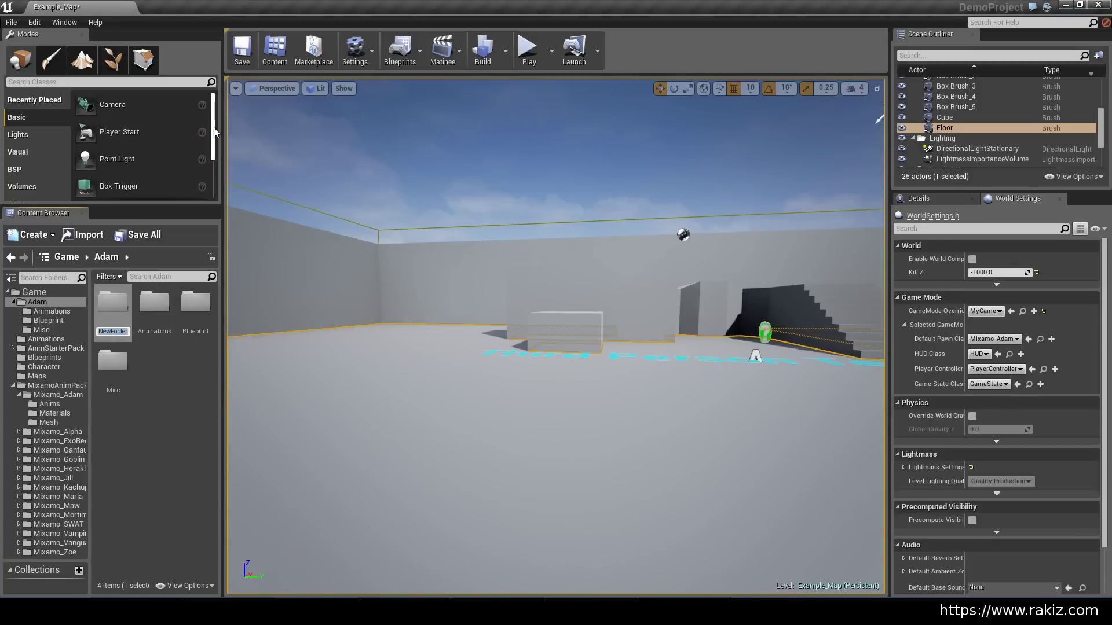
pyautogui.write('Skeleton')
pyautogui.press('Return')
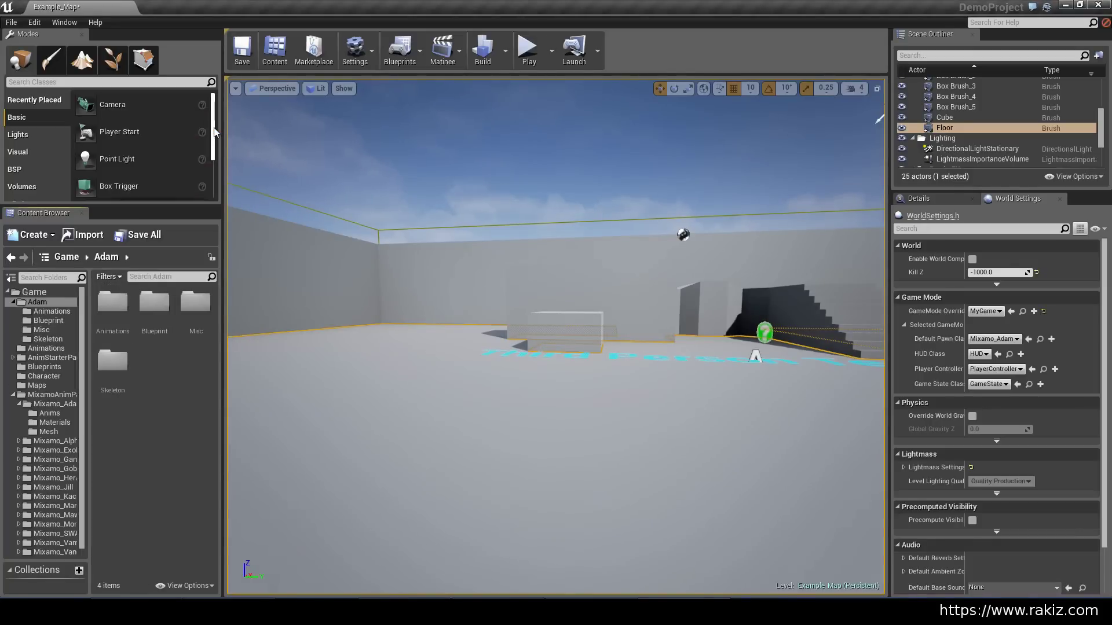
# Move Mixamo_Adam_Skeleton from Mixamo_Adam's Anims folder into the Adam folder.
pyautogui.click(51, 412)
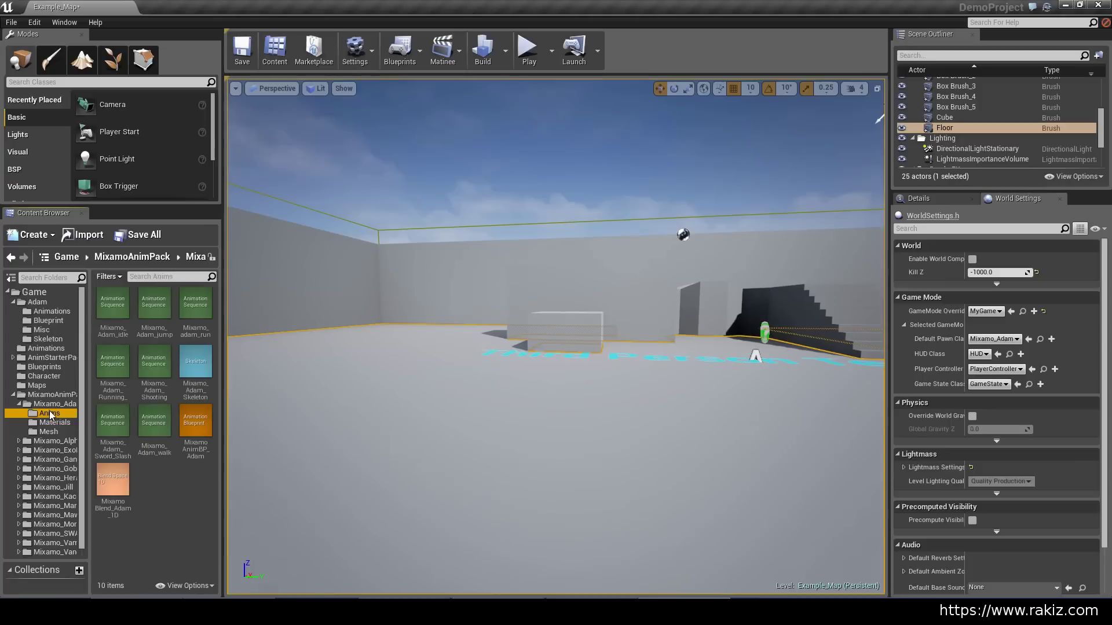
pyautogui.click(201, 380)
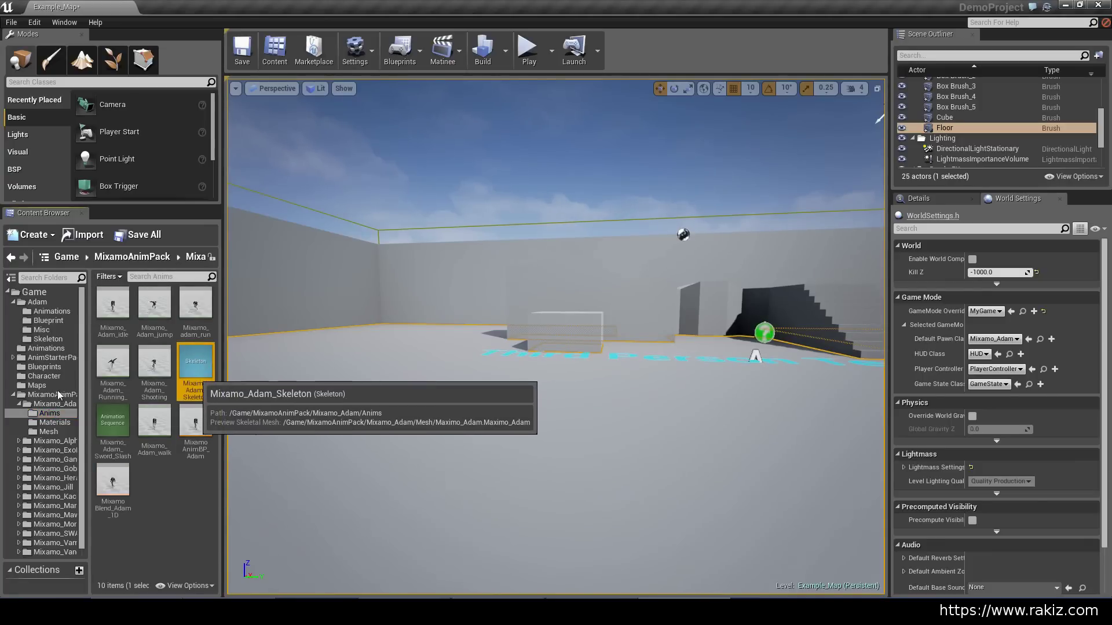
pyautogui.moveTo(193, 393); pyautogui.dragTo(35, 302)
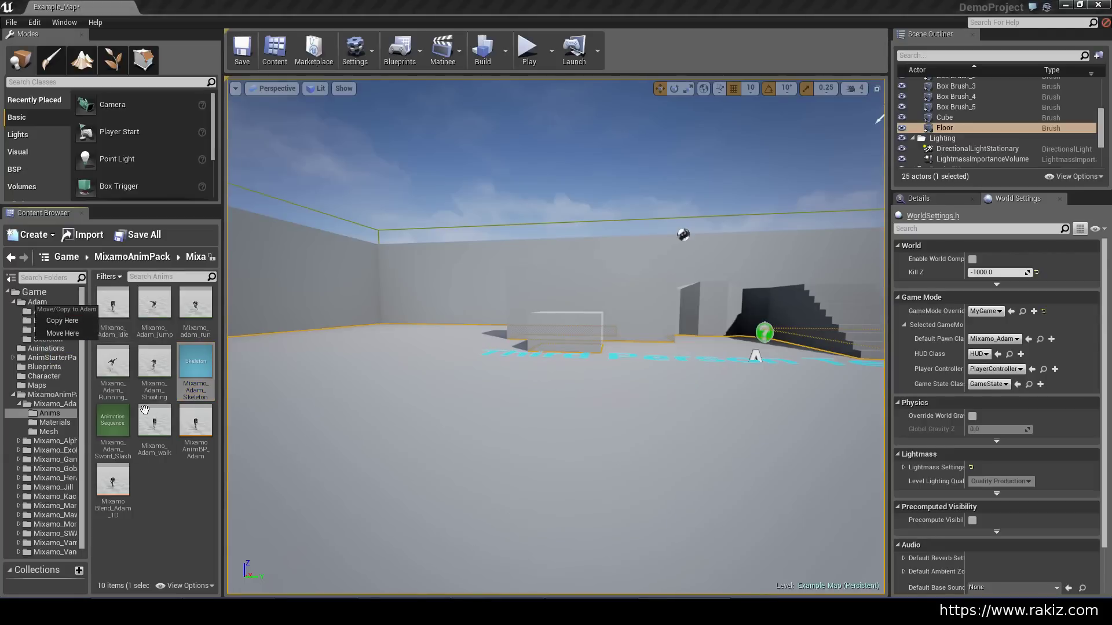
pyautogui.click(65, 333)
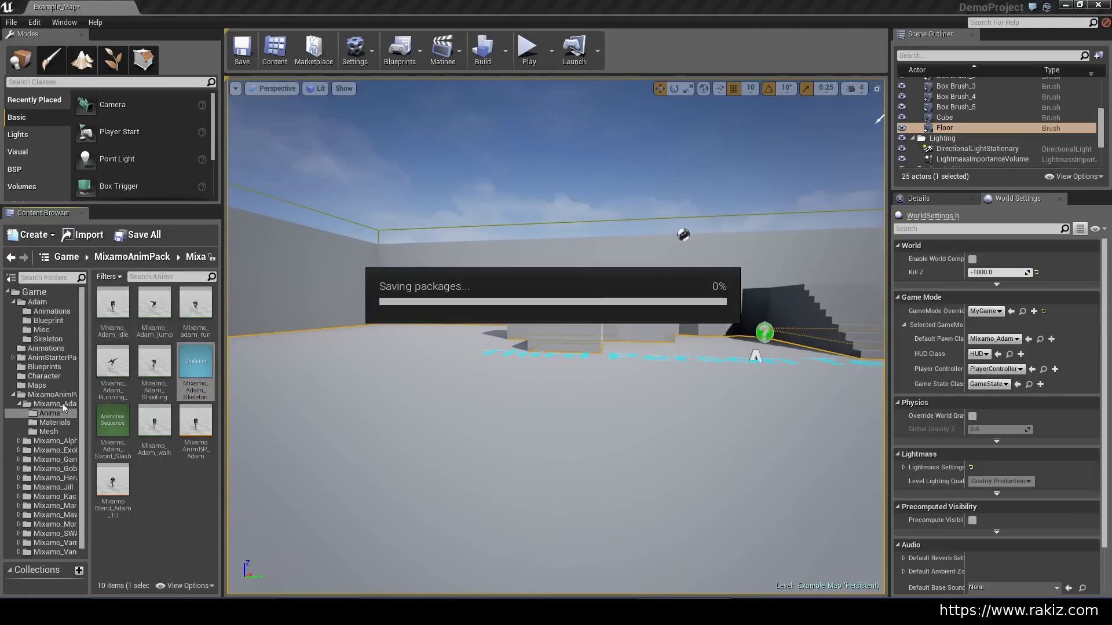
# Move Adam_PhysicsAsset and the Maximo_Adam skeletal mesh from Mixamo_Adam's Mesh folder into the Adam folder.
pyautogui.click(43, 432)
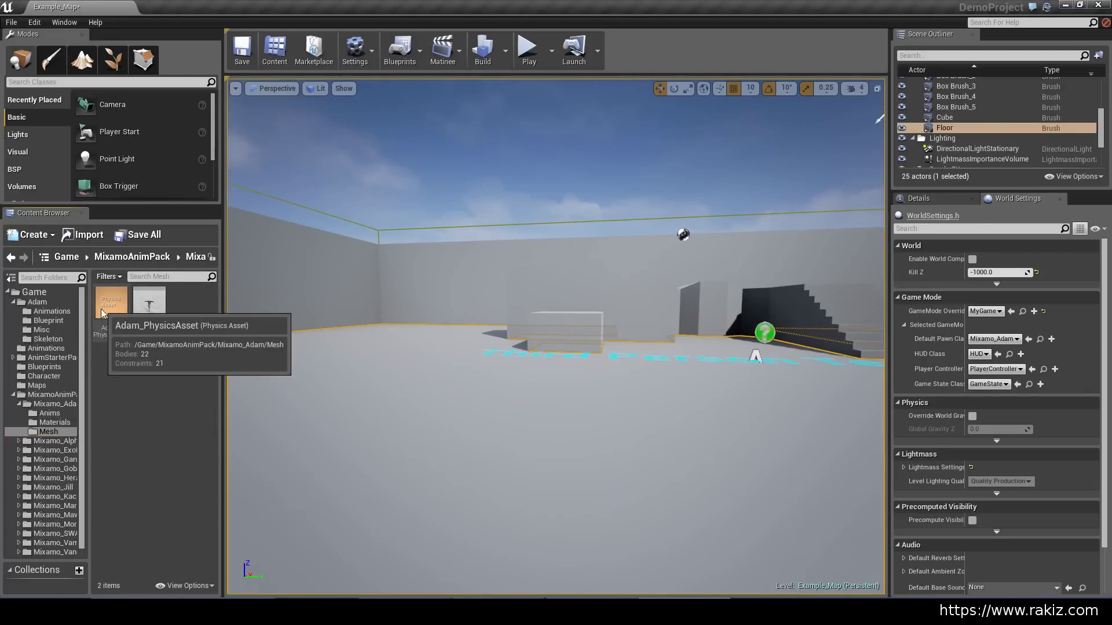
pyautogui.click(149, 304)
pyautogui.keyDown('ctrl'); pyautogui.click(111, 310); pyautogui.keyUp('ctrl')
pyautogui.moveTo(112, 309); pyautogui.dragTo(41, 309)
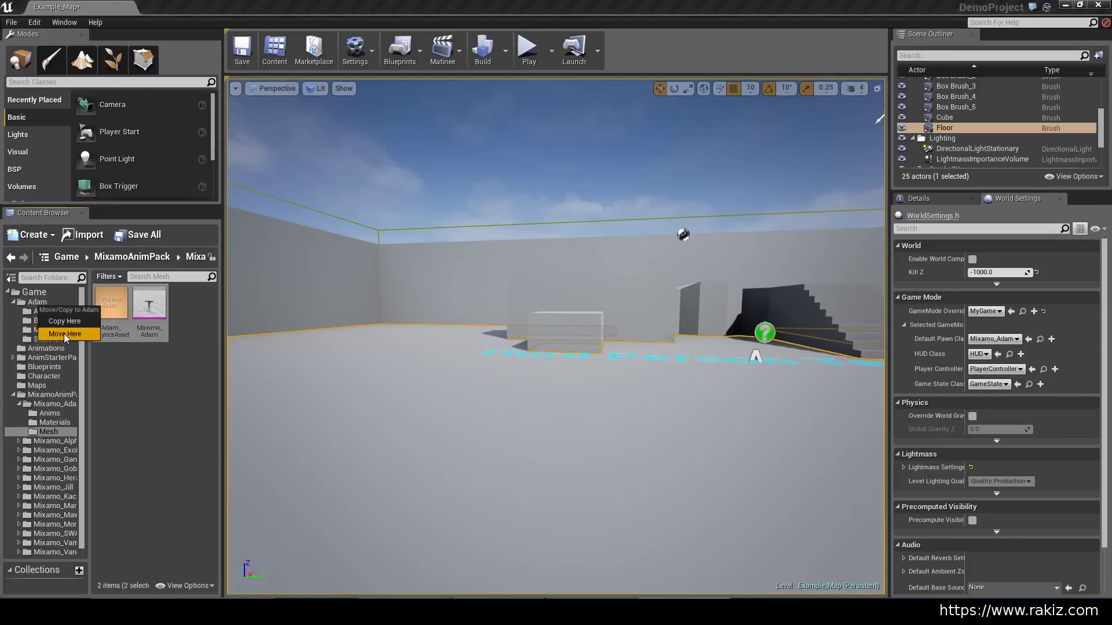
pyautogui.click(64, 334)
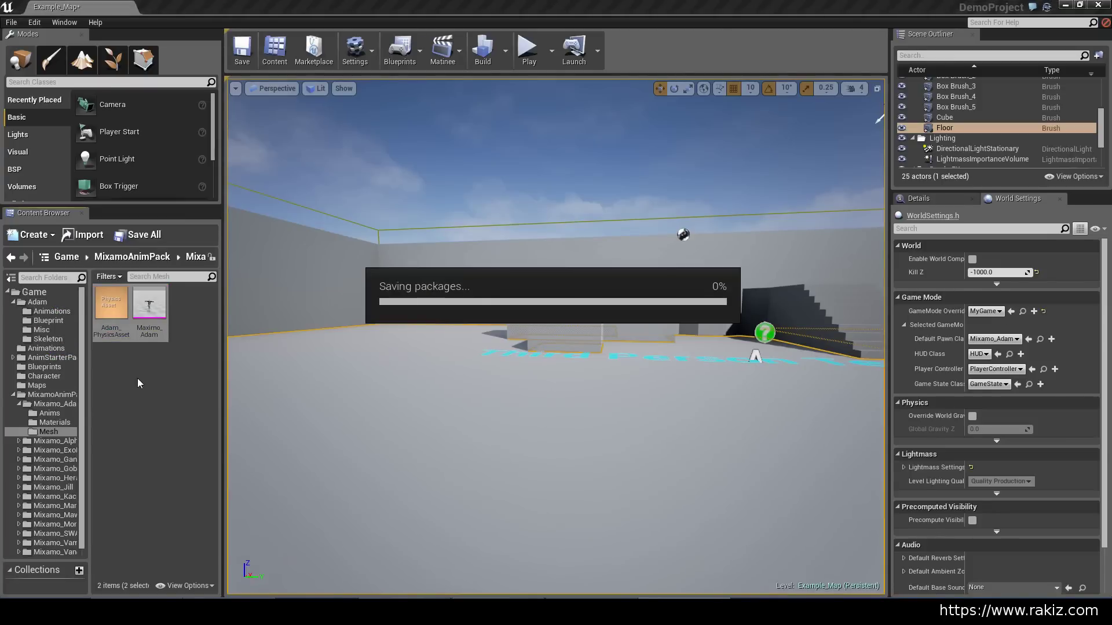
# Open the Adam folder and check the details of the moved skeleton and Maximo_Adam skeletal mesh.
pyautogui.click(42, 303)
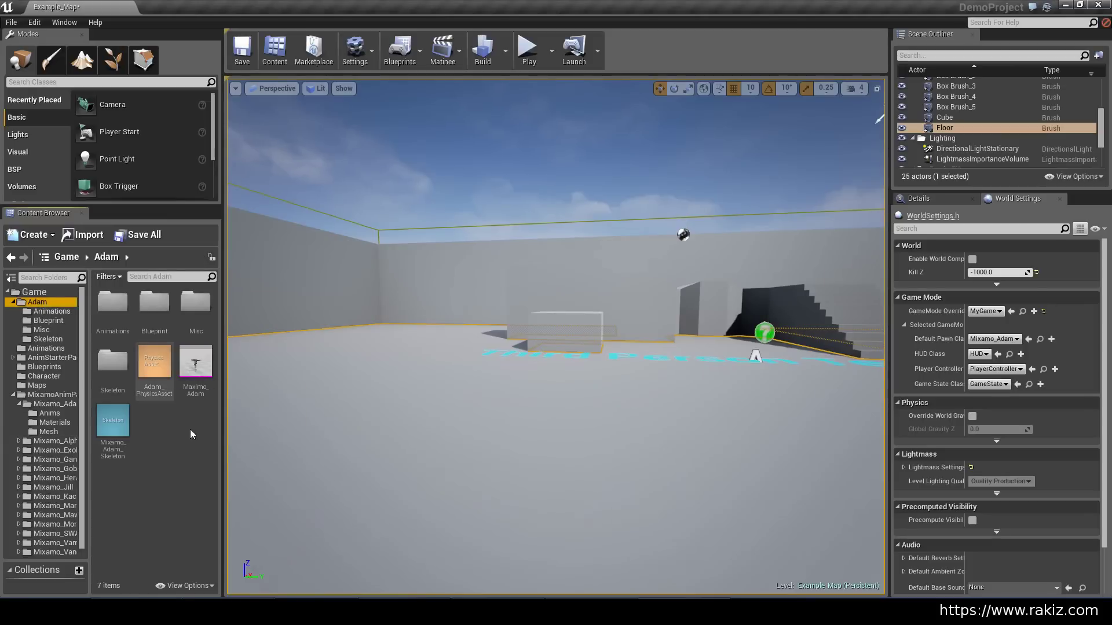
pyautogui.click(196, 361)
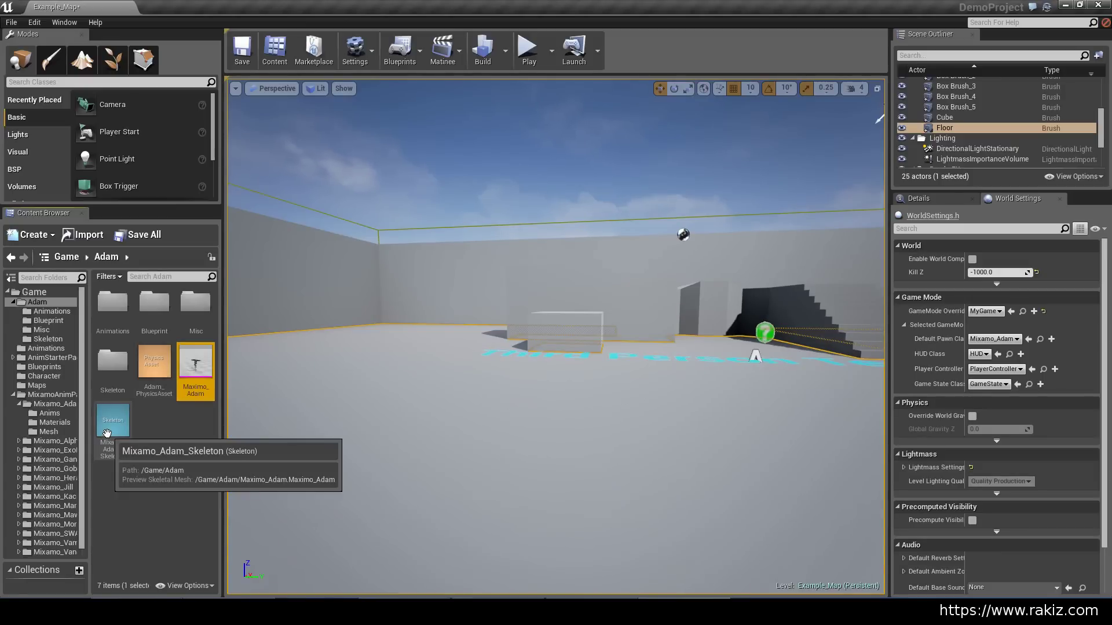
pyautogui.moveTo(197, 371)
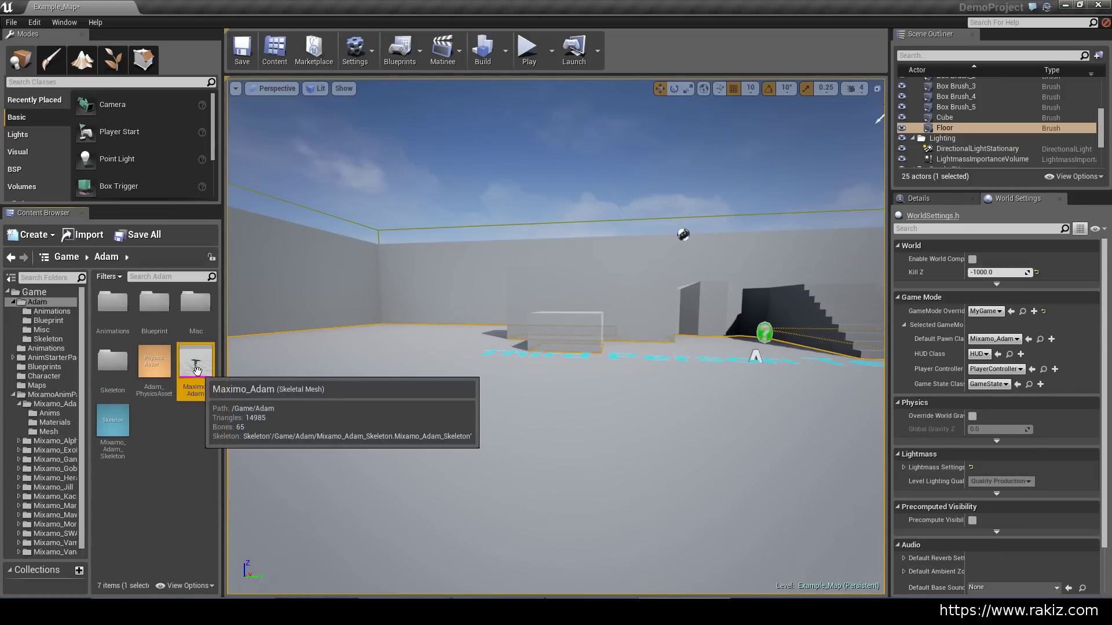
# Move Adam_PhysicsAsset from the Adam folder into its Misc subfolder.
pyautogui.click(166, 425)
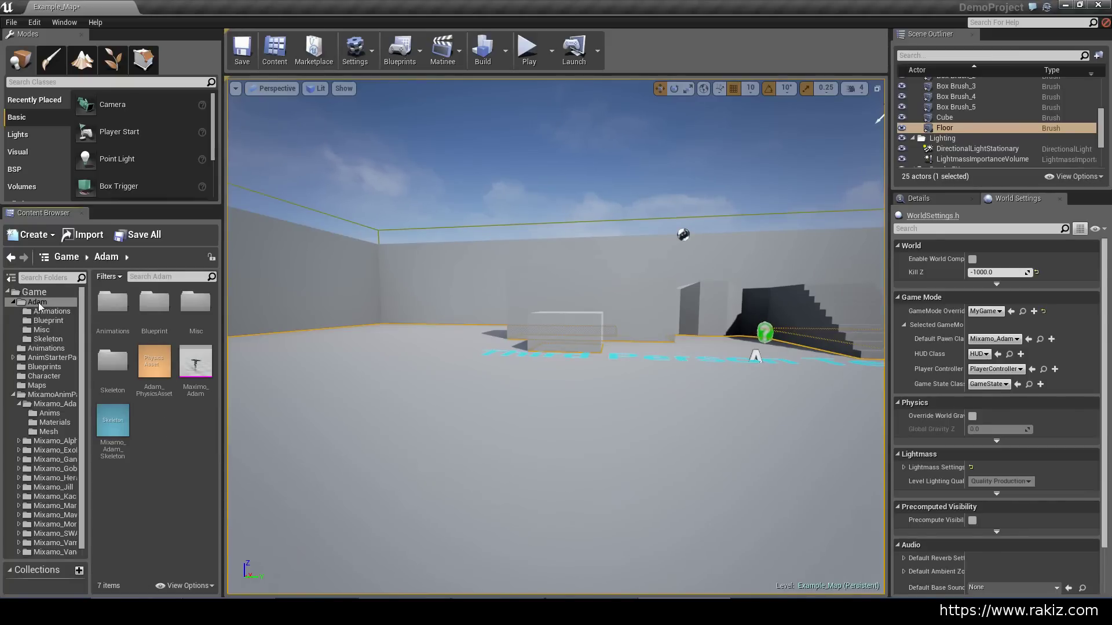
pyautogui.click(152, 363)
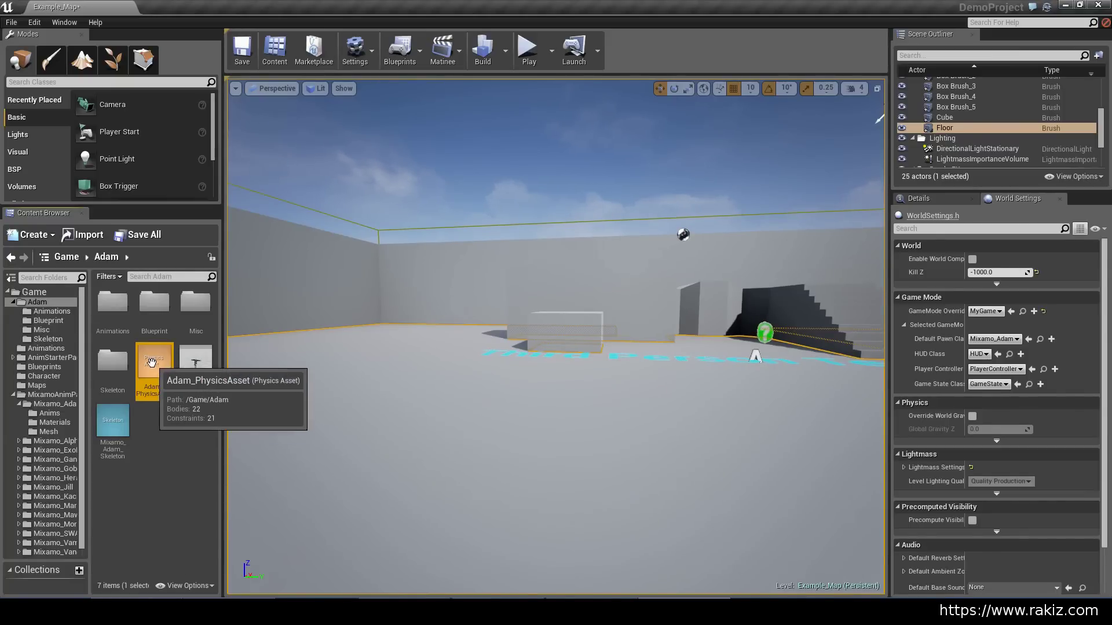
pyautogui.moveTo(151, 369); pyautogui.dragTo(194, 308)
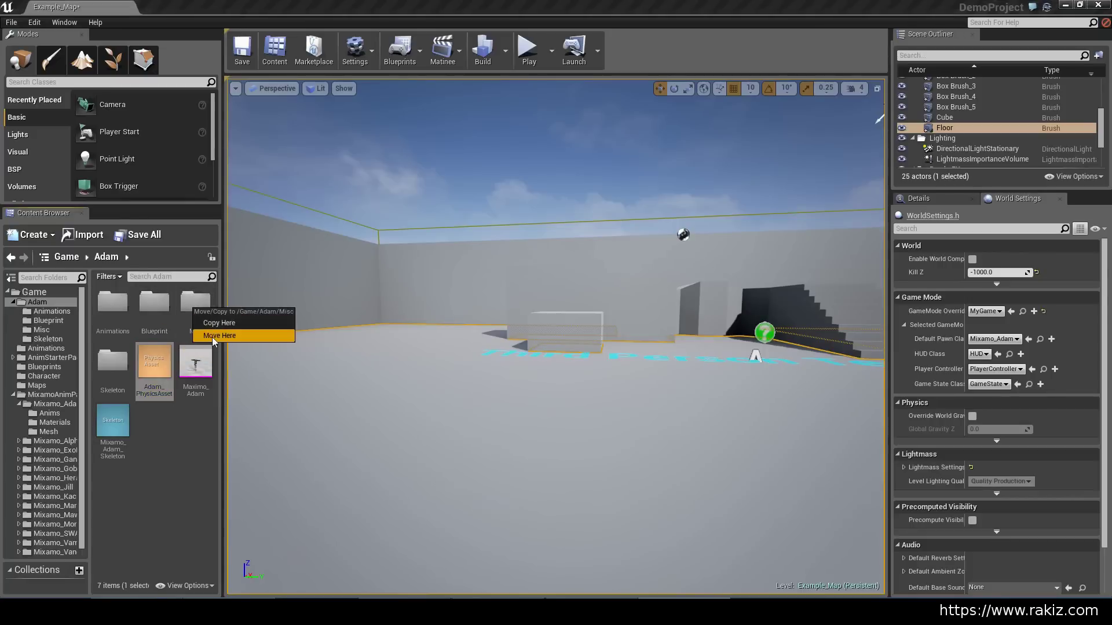
pyautogui.click(213, 338)
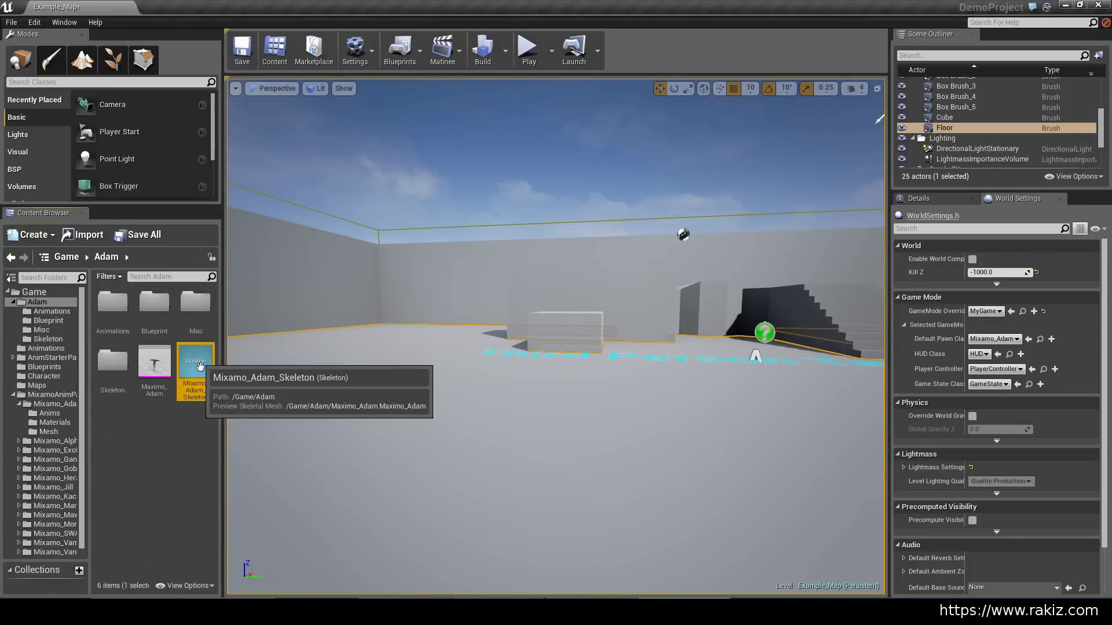
# Move Mixamo_Adam_Skeleton into the Adam folder's Skeleton subfolder and open that subfolder.
pyautogui.moveTo(196, 362); pyautogui.dragTo(109, 360)
pyautogui.click(125, 390)
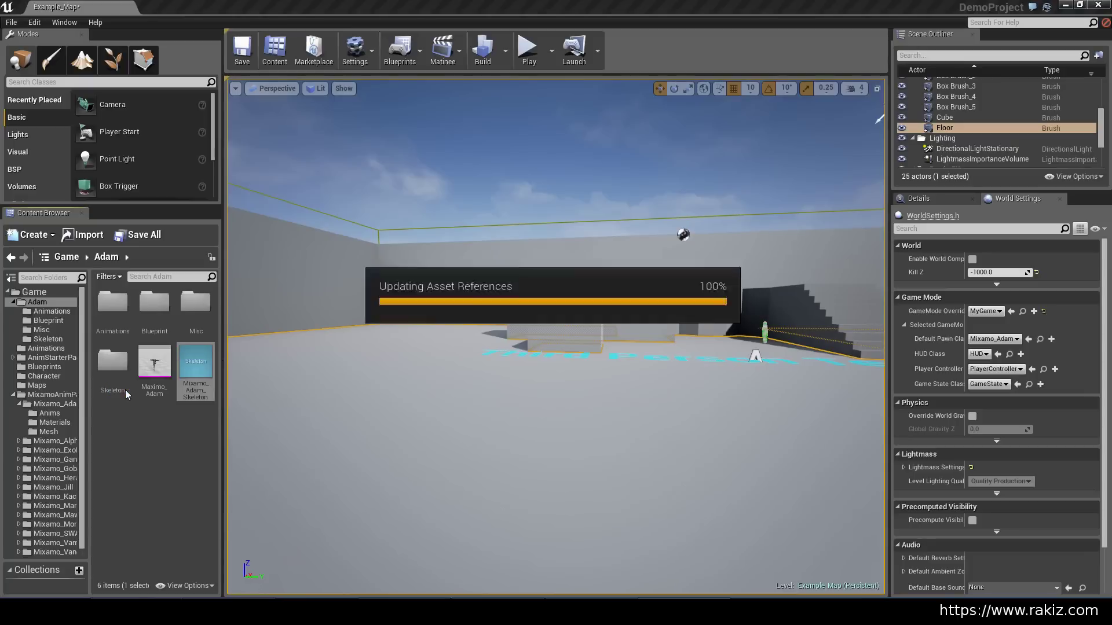
pyautogui.doubleClick(111, 364)
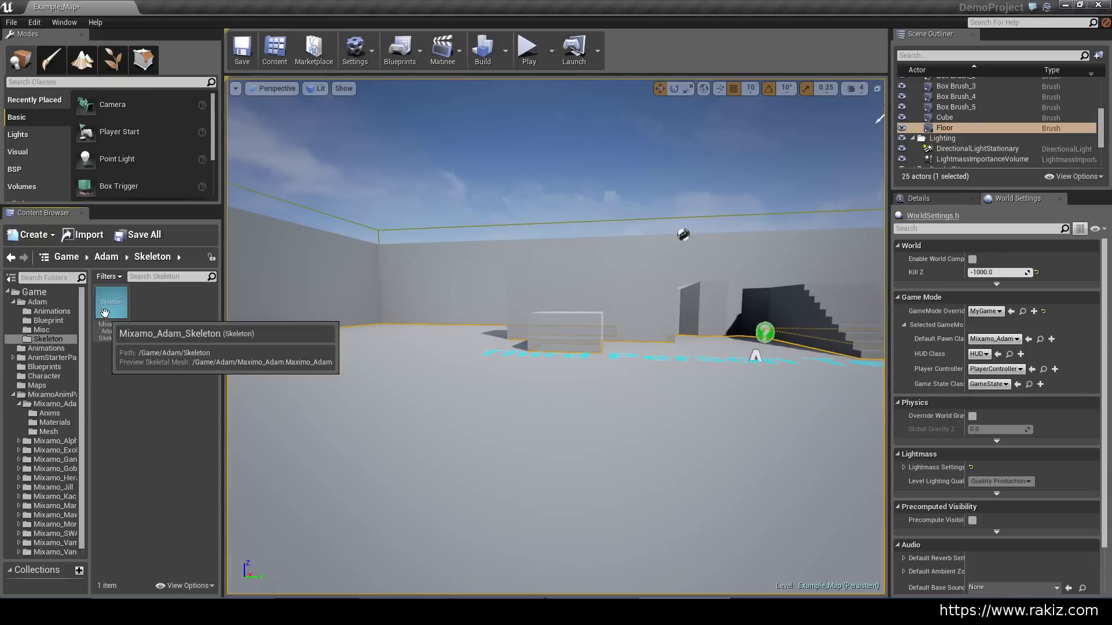
# Examine the moved skeleton, the Maximo_Adam mesh in the Adam folder, and the Mixamo_Adam blueprint in its MixamoAnimPack folder.
pyautogui.click(107, 310)
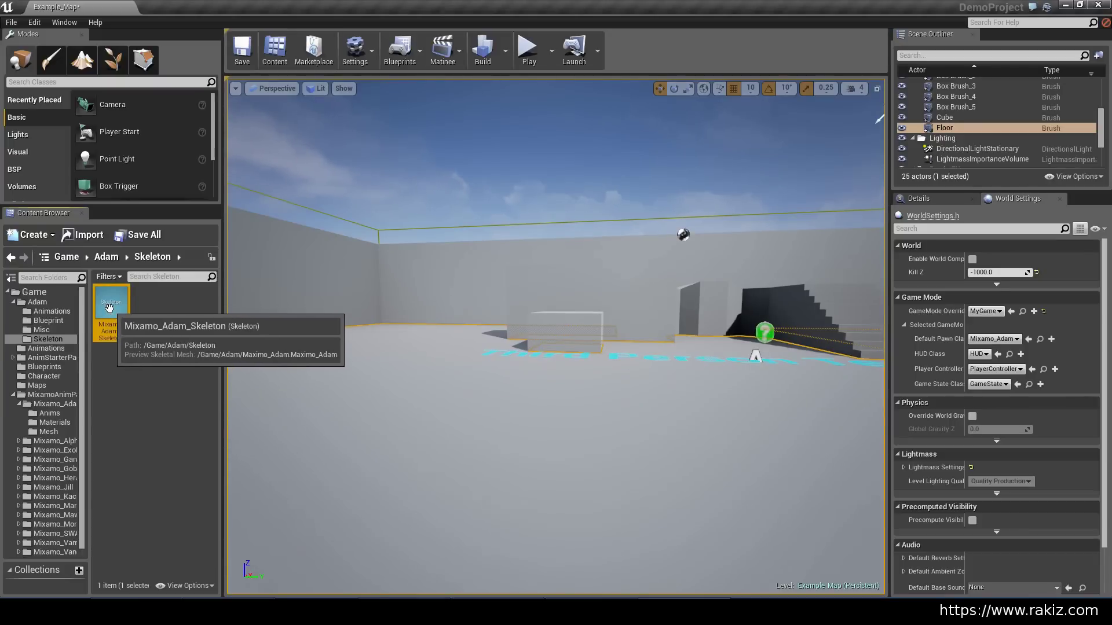
pyautogui.click(45, 339)
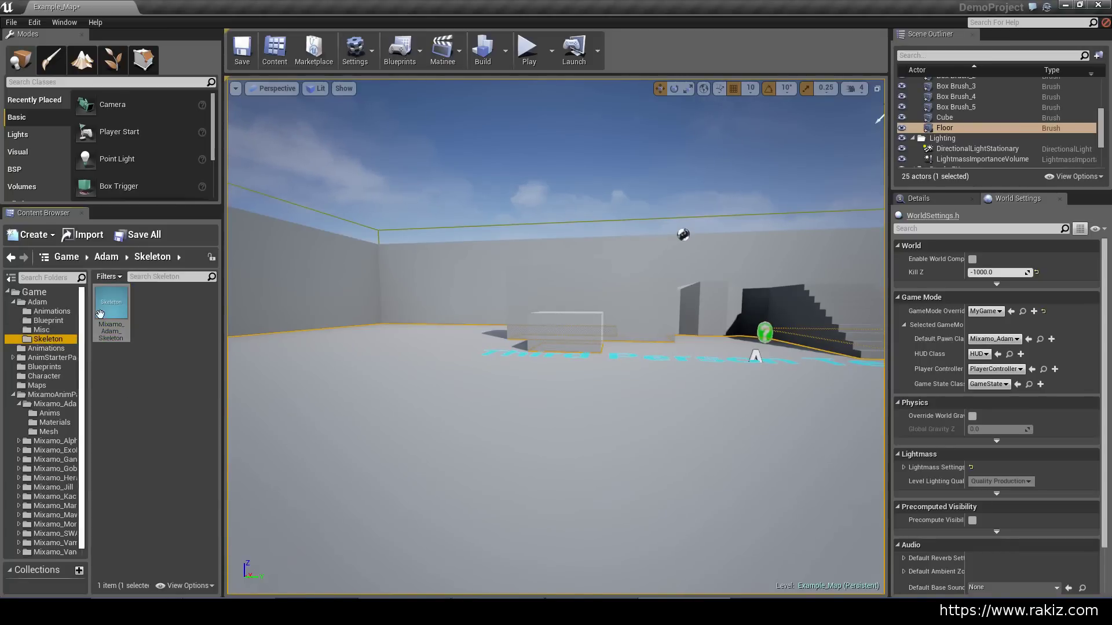
pyautogui.click(121, 312)
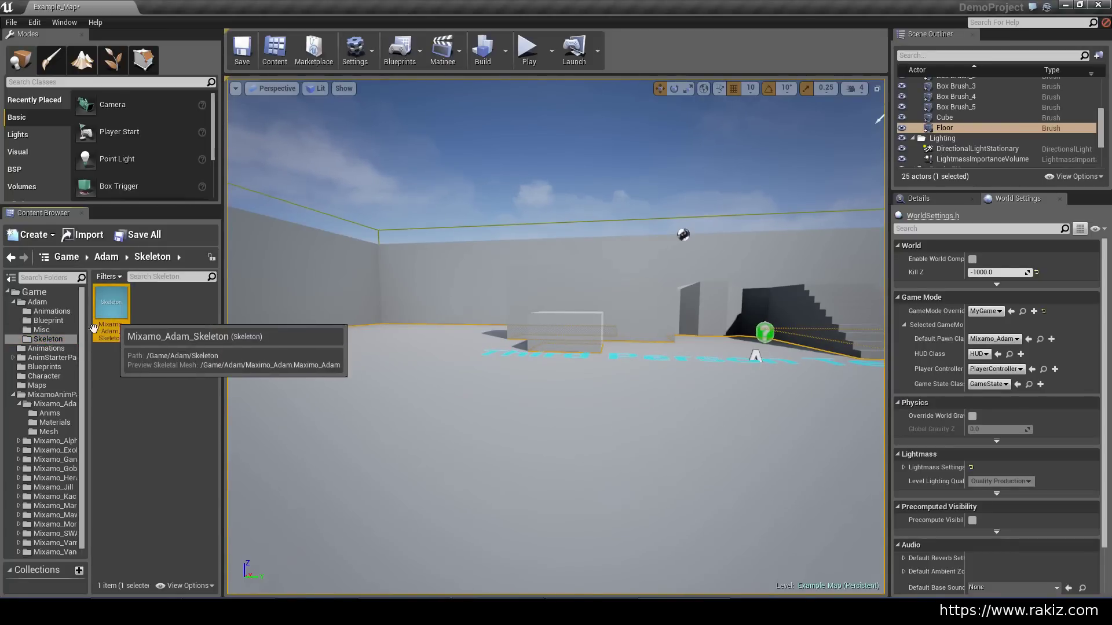
pyautogui.click(53, 340)
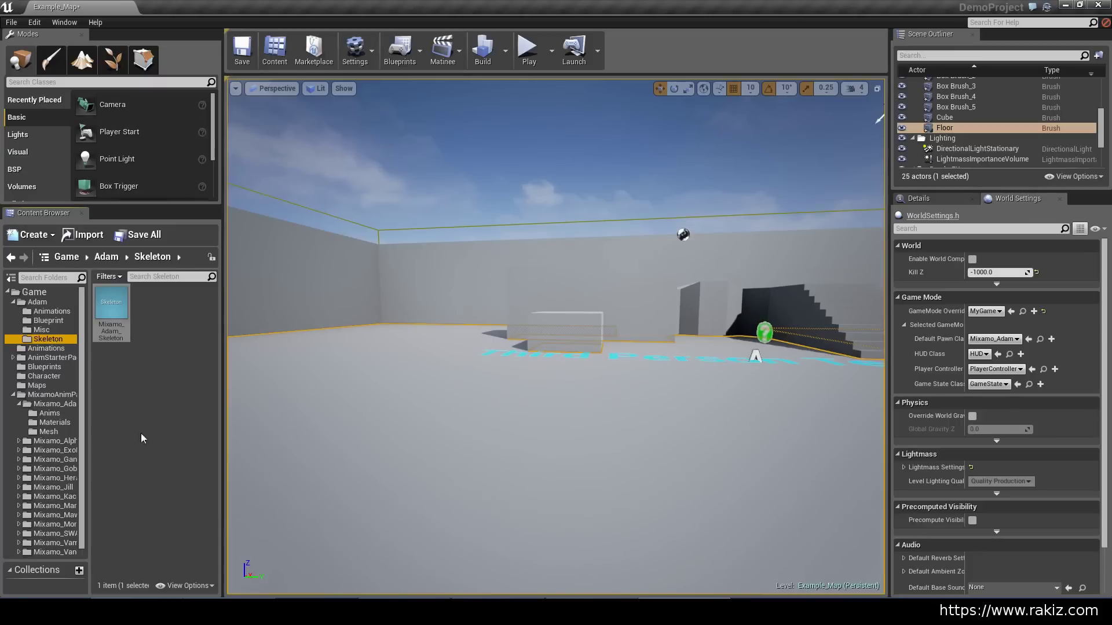
pyautogui.click(36, 304)
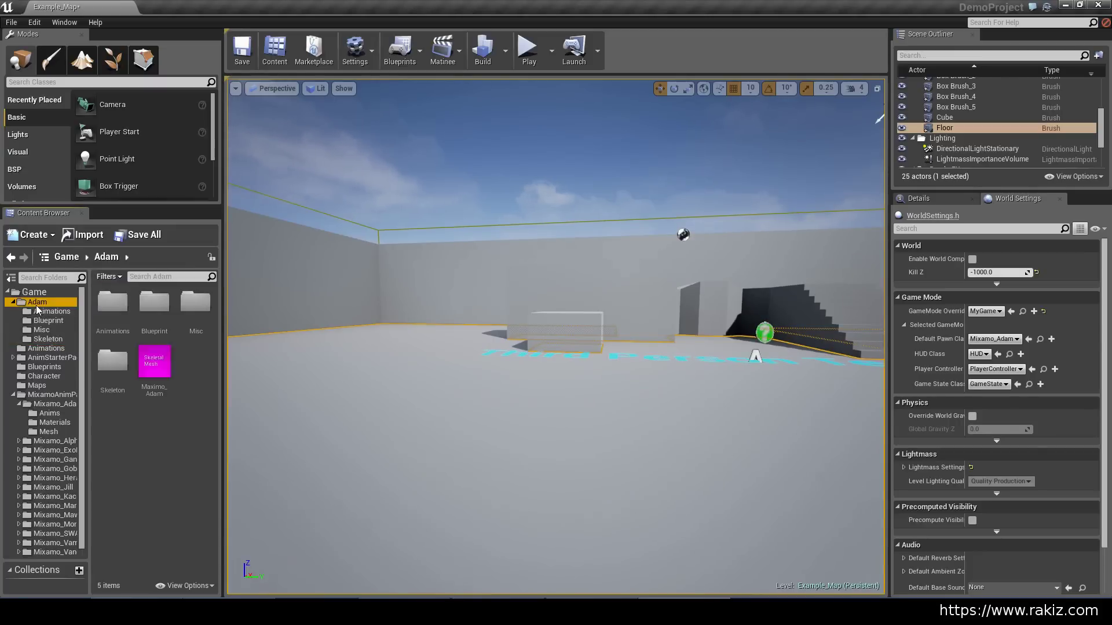
pyautogui.click(150, 368)
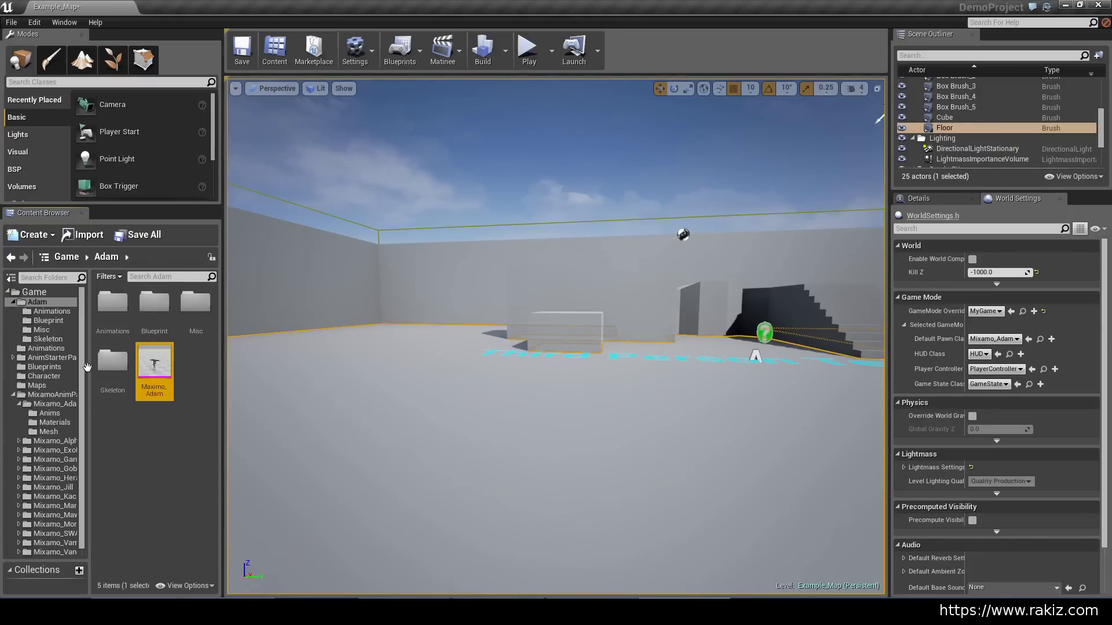
pyautogui.click(41, 403)
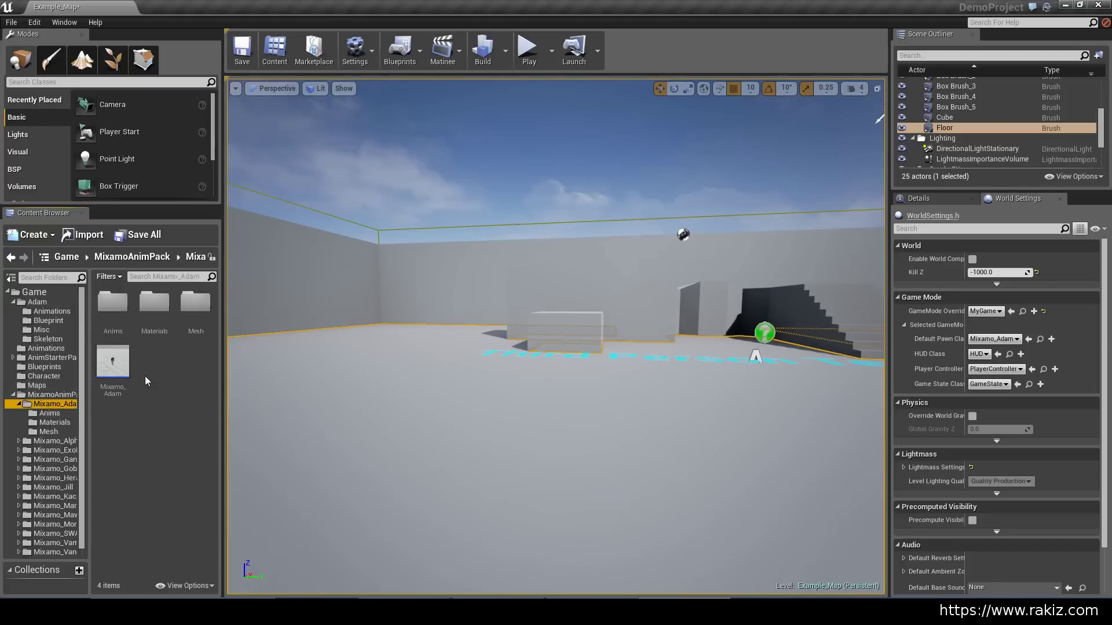
pyautogui.click(114, 365)
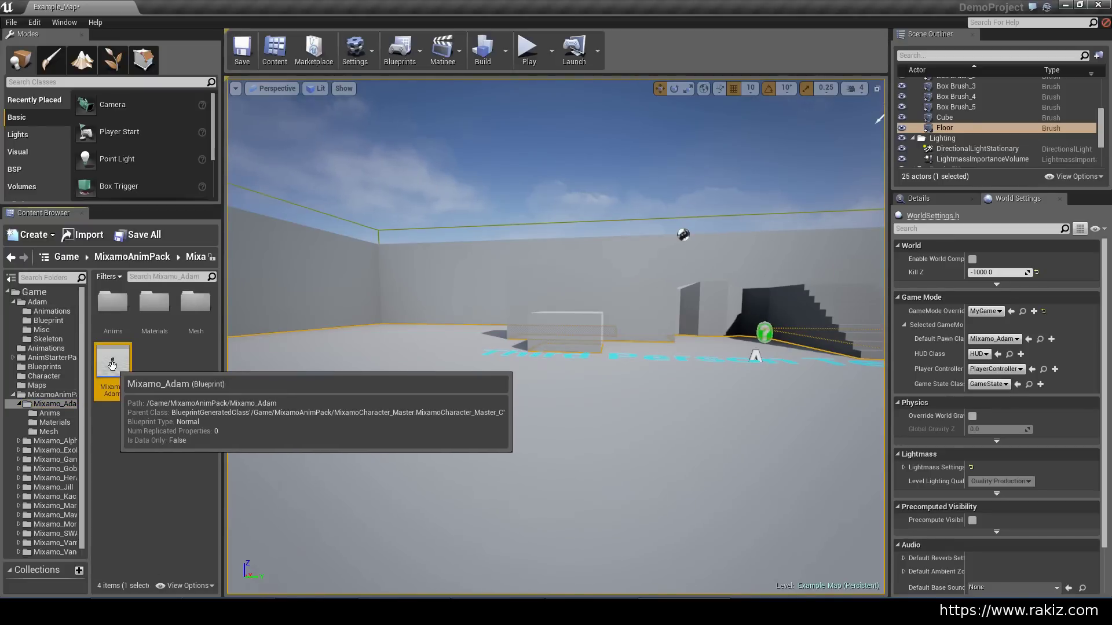
# Open AdamBlueprint from Adam's Blueprint folder, assign the Maximo_Adam skeletal mesh to its Mesh component, and close the blueprint editor.
pyautogui.click(47, 321)
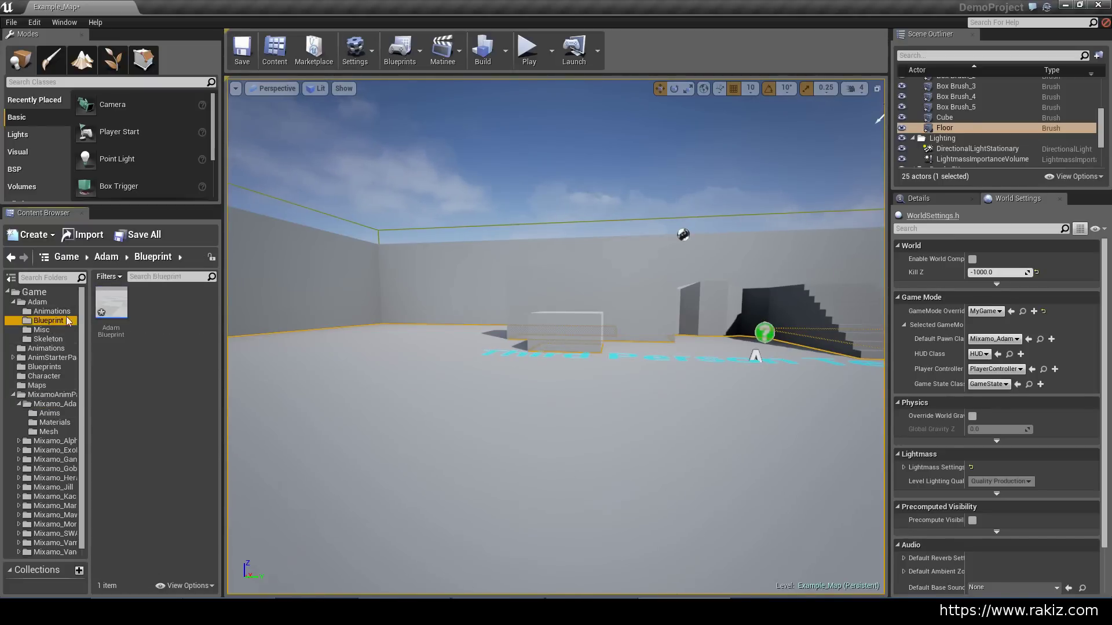
pyautogui.doubleClick(118, 311)
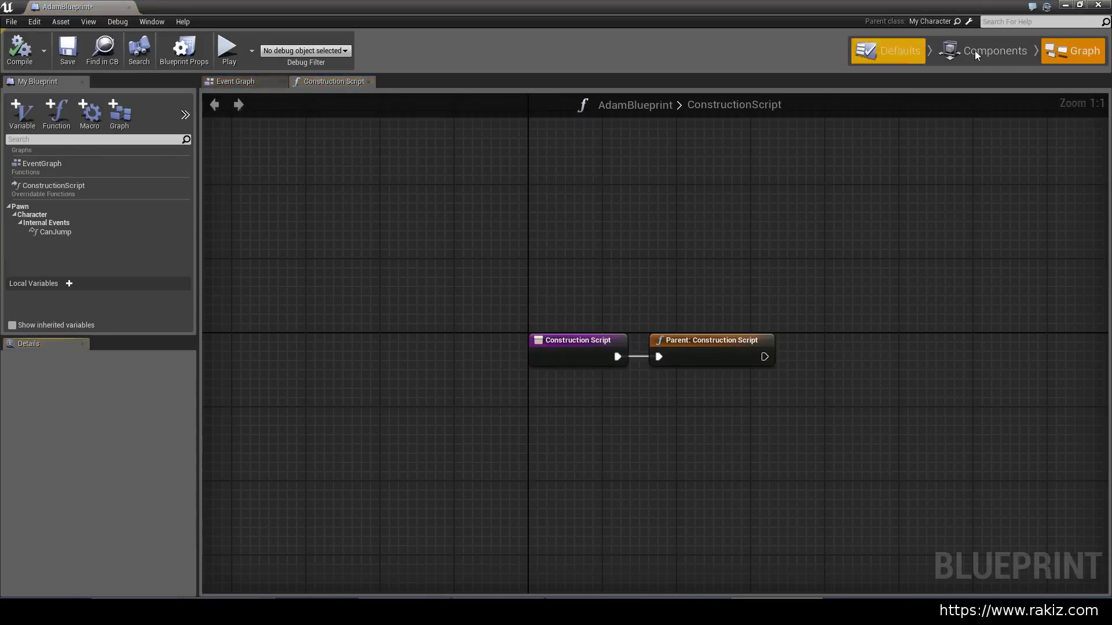
pyautogui.click(977, 55)
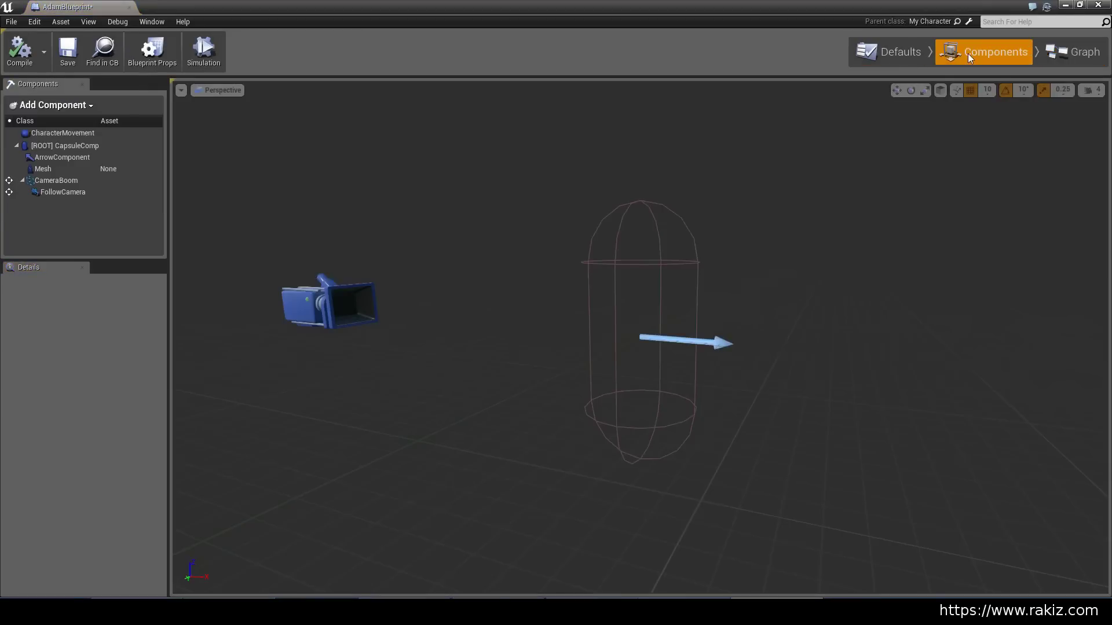
pyautogui.click(46, 169)
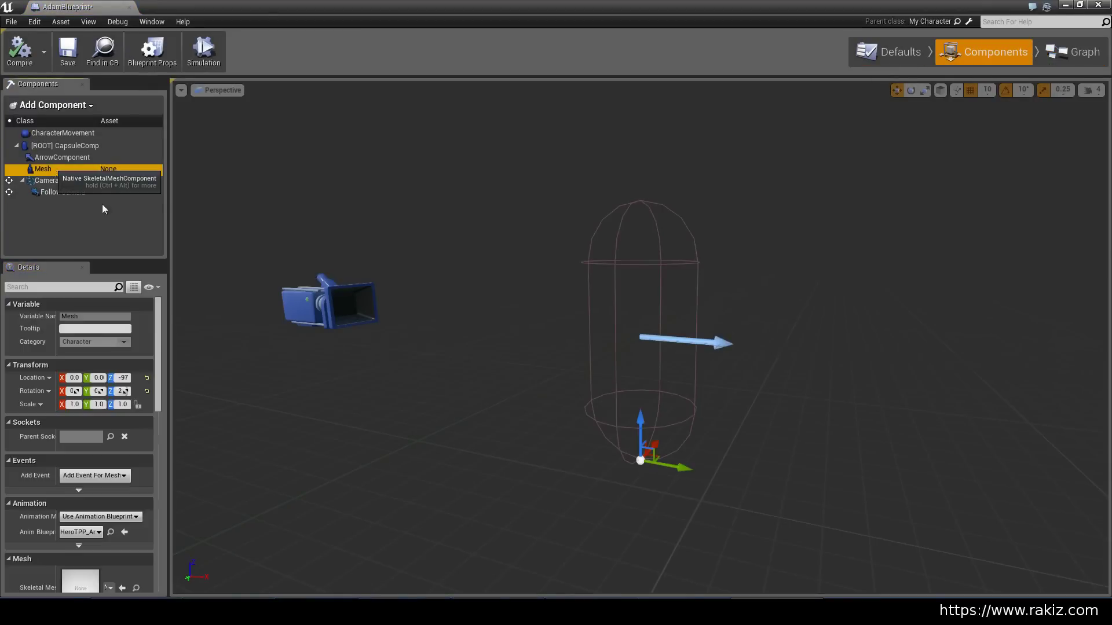
pyautogui.scroll(-8, 157, 418)
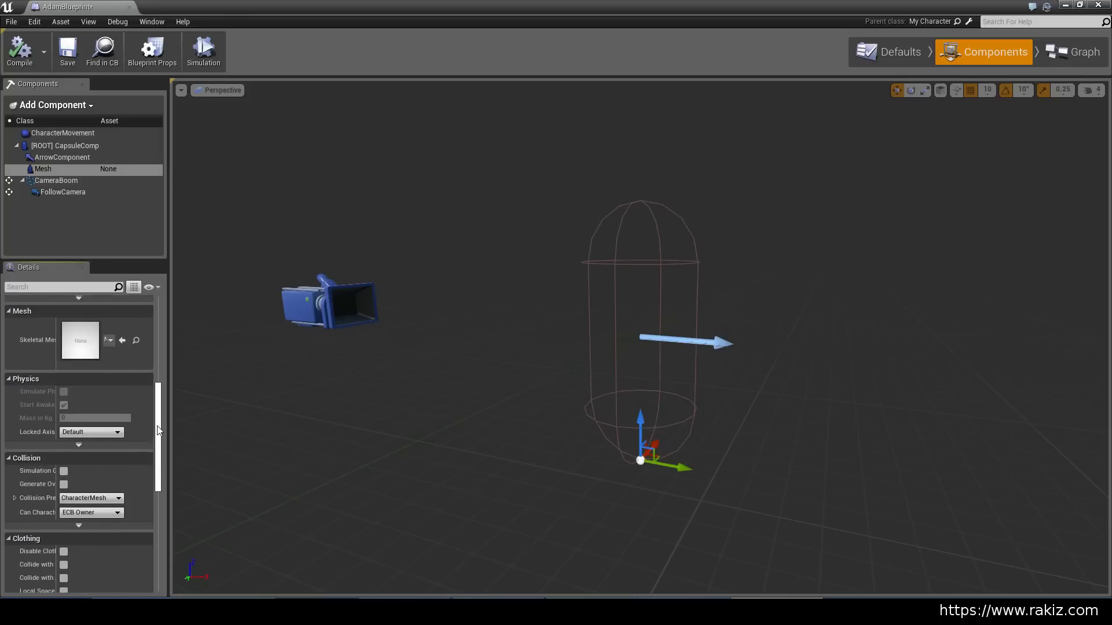
pyautogui.click(109, 357)
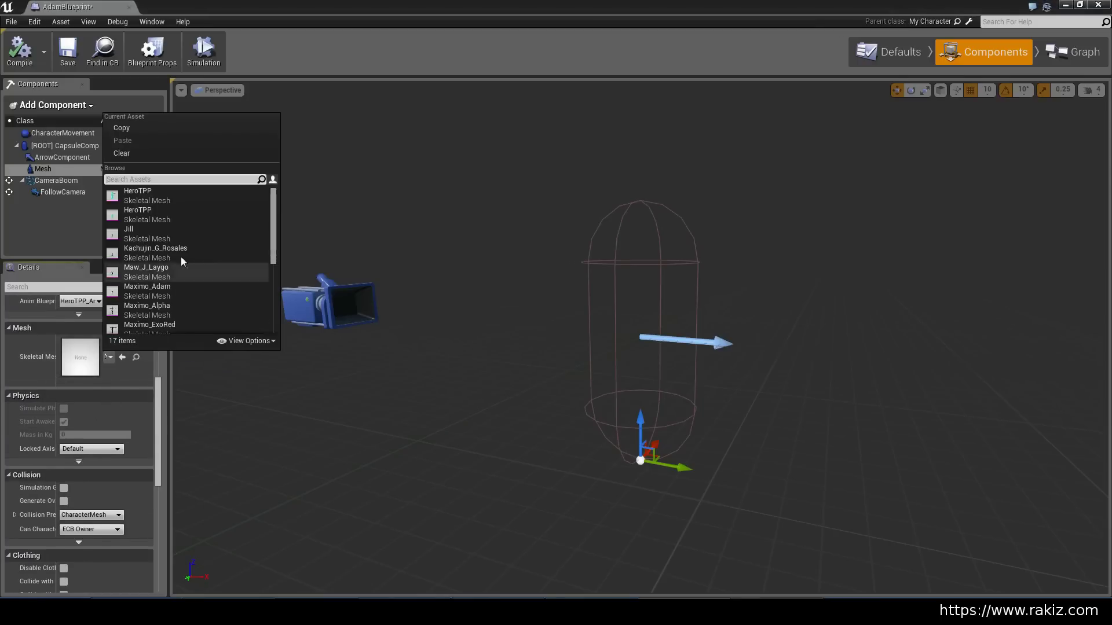
pyautogui.write('adam')
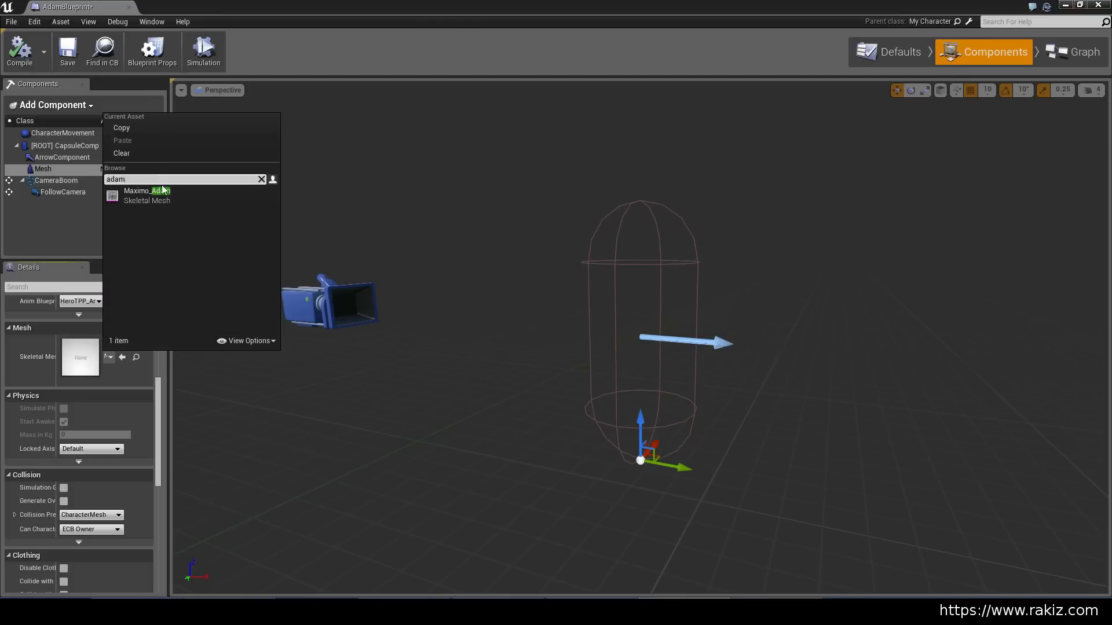
pyautogui.click(152, 194)
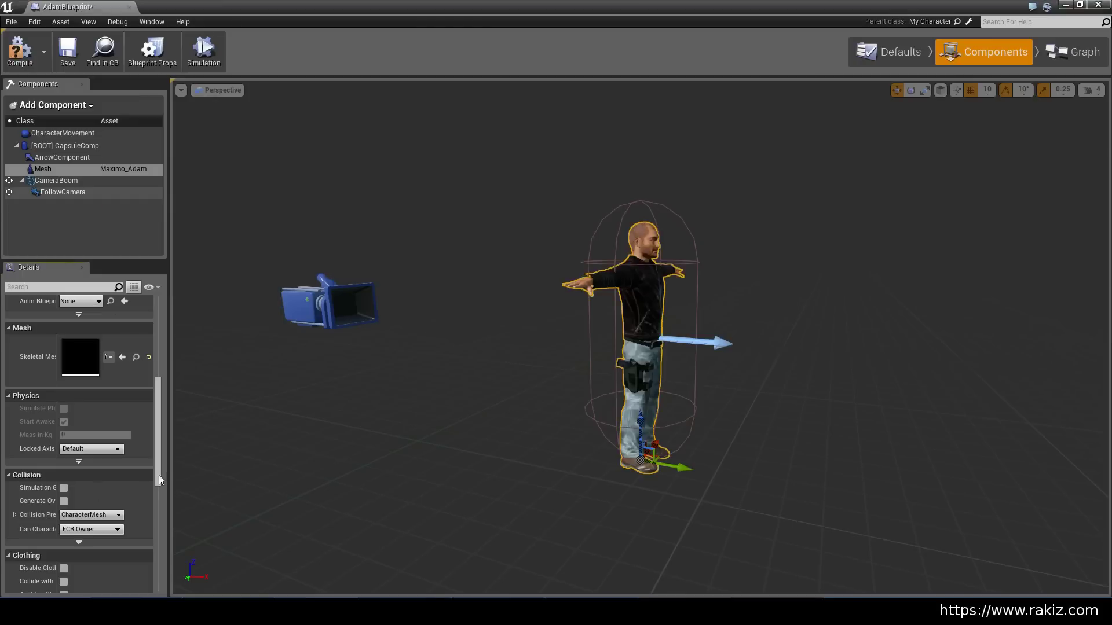
pyautogui.scroll(3, 161, 382)
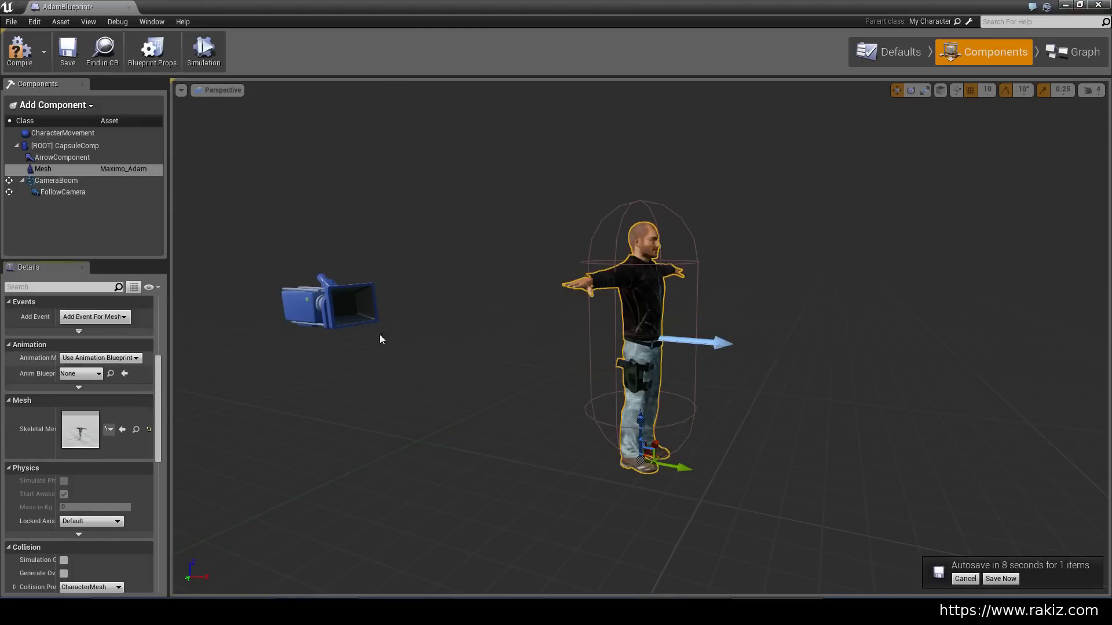
pyautogui.click(1097, 6)
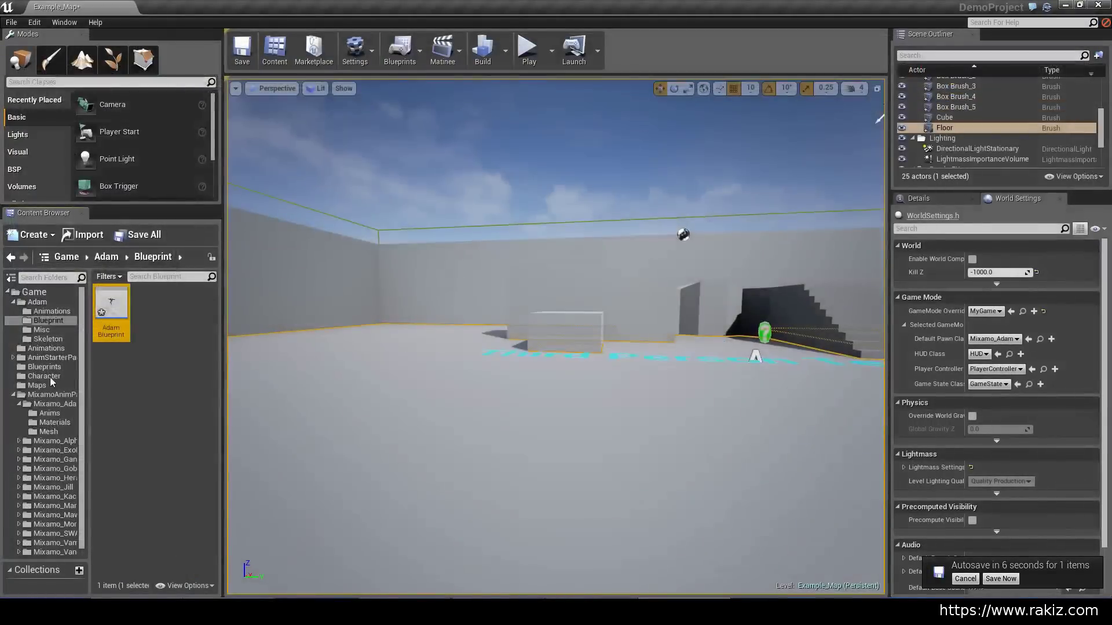
# Create an Animation Blueprint in Adam's Blueprint folder with parent class AnimInstance and target skeleton Mixamo_Adam_Skeleton.
pyautogui.rightClick(169, 305)
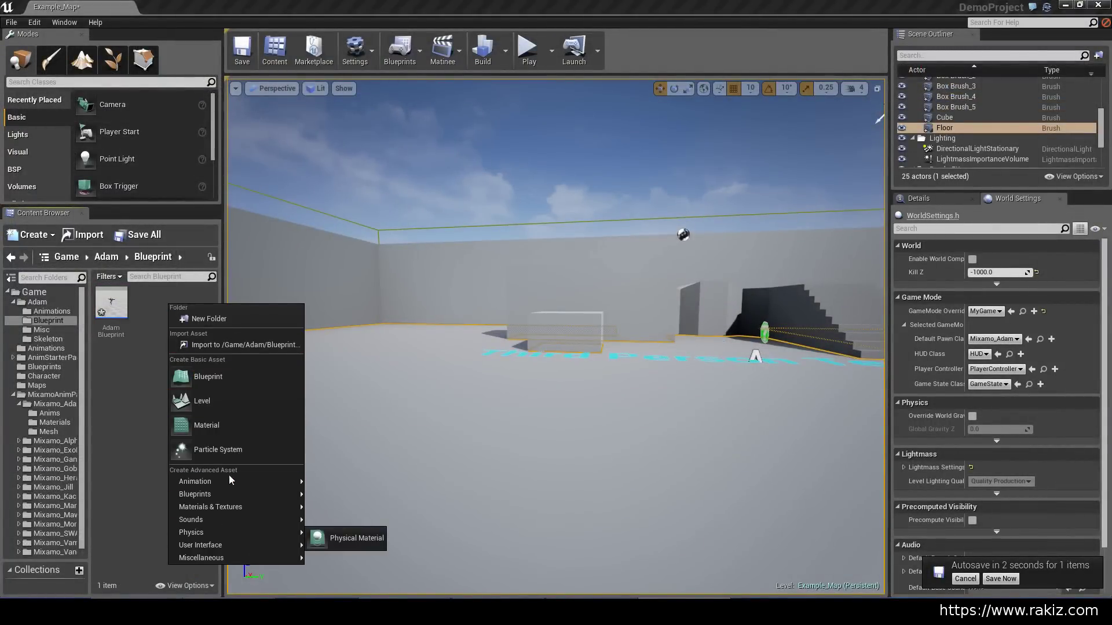
pyautogui.moveTo(228, 474)
pyautogui.click(364, 463)
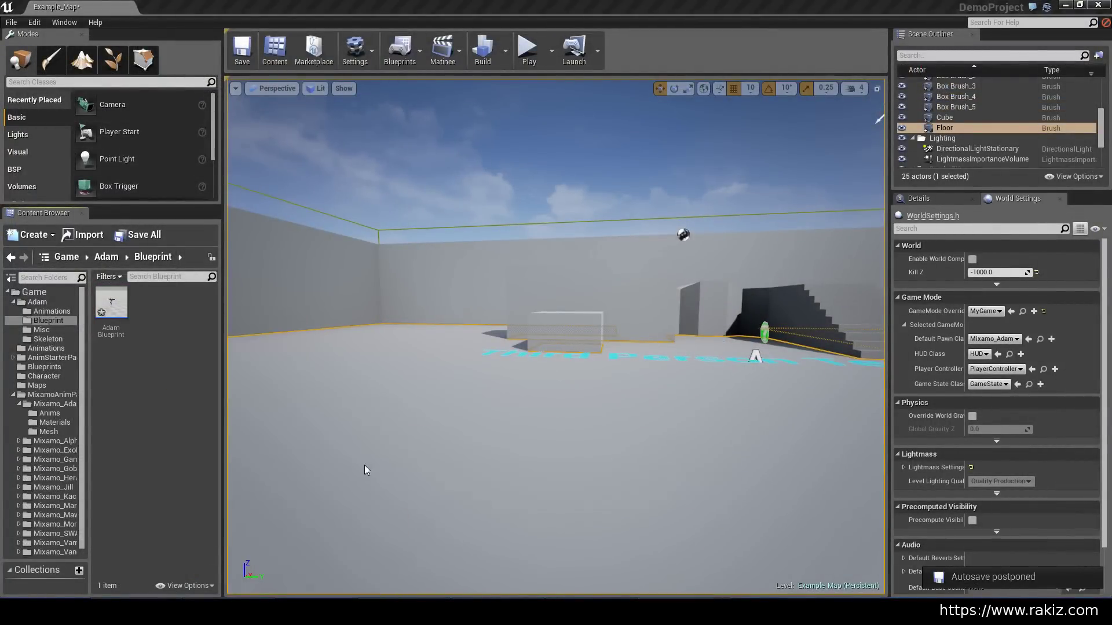
pyautogui.click(474, 128)
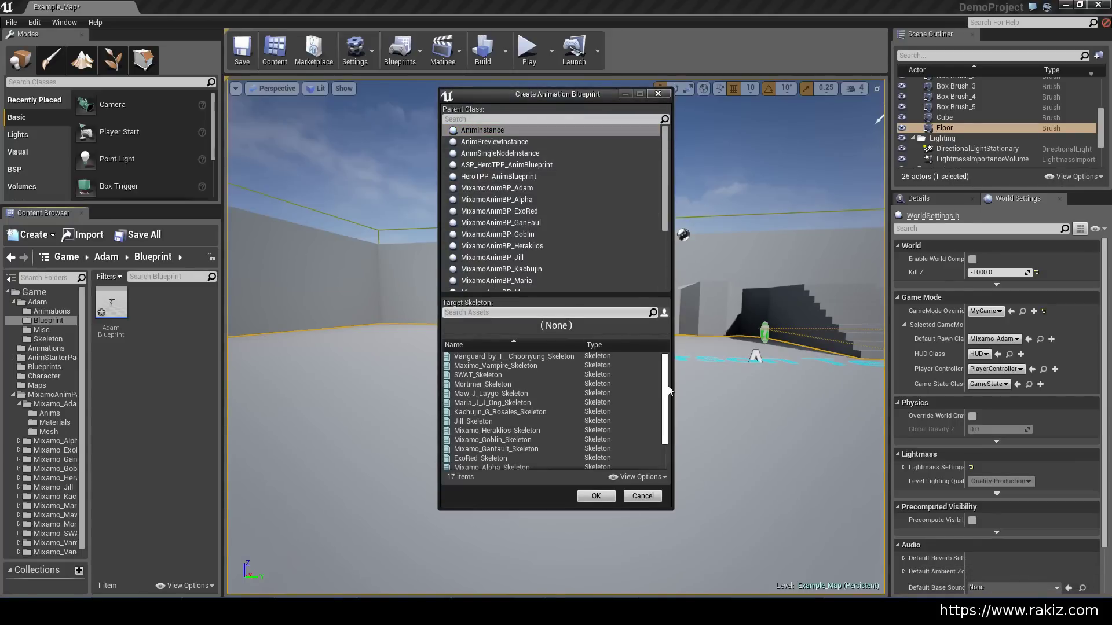
pyautogui.scroll(-2, 664, 406)
pyautogui.scroll(-1, 669, 414)
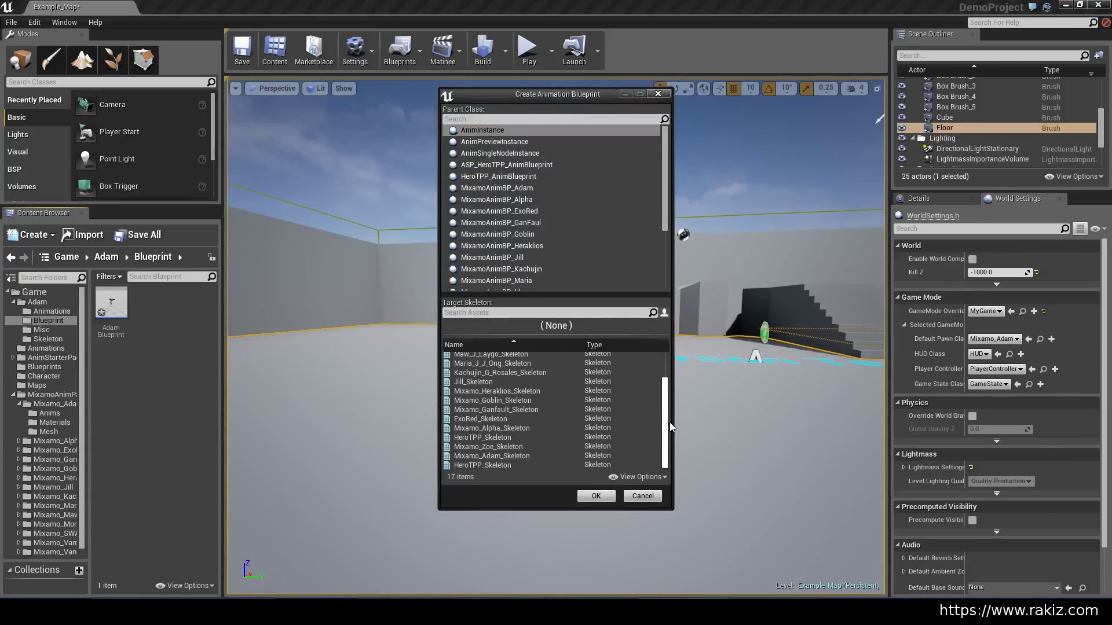
pyautogui.scroll(3, 670, 408)
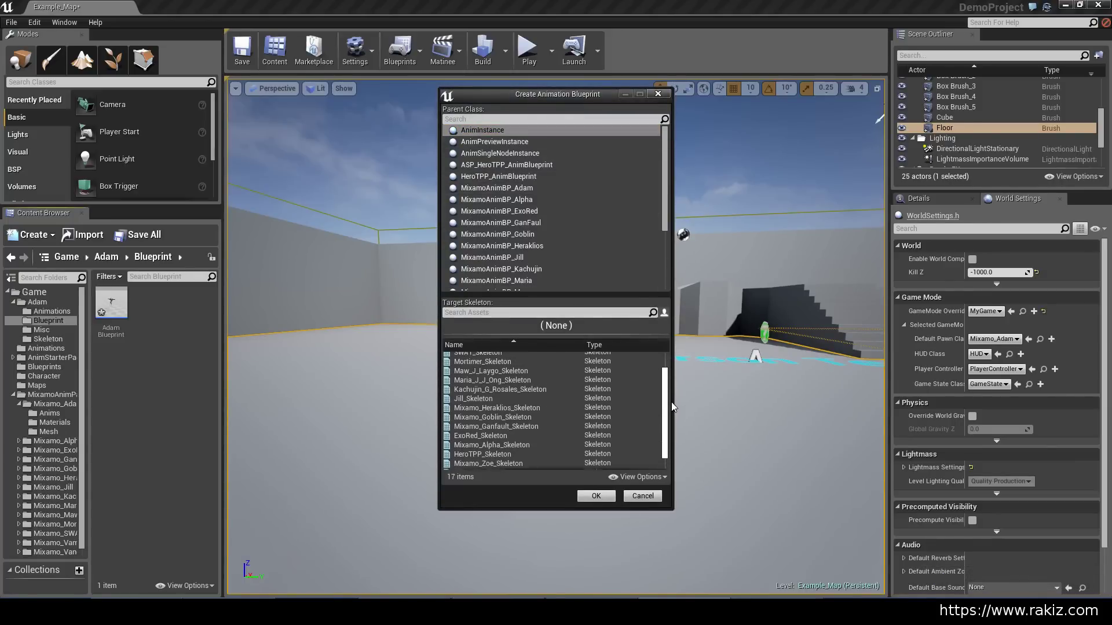
pyautogui.click(481, 312)
pyautogui.write('adam')
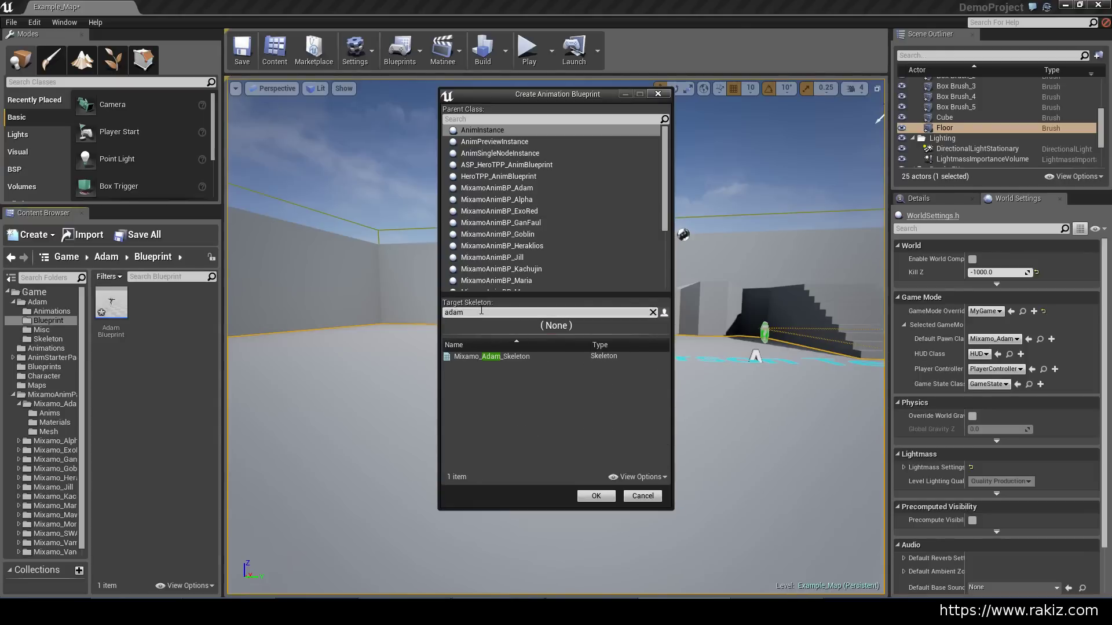
pyautogui.click(498, 356)
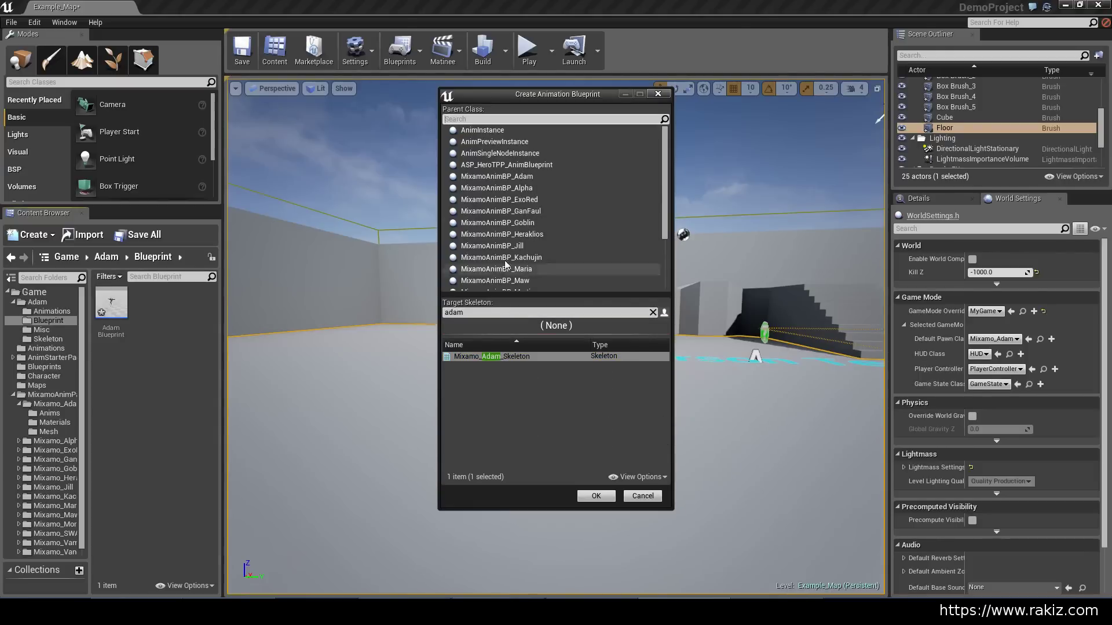
pyautogui.click(479, 130)
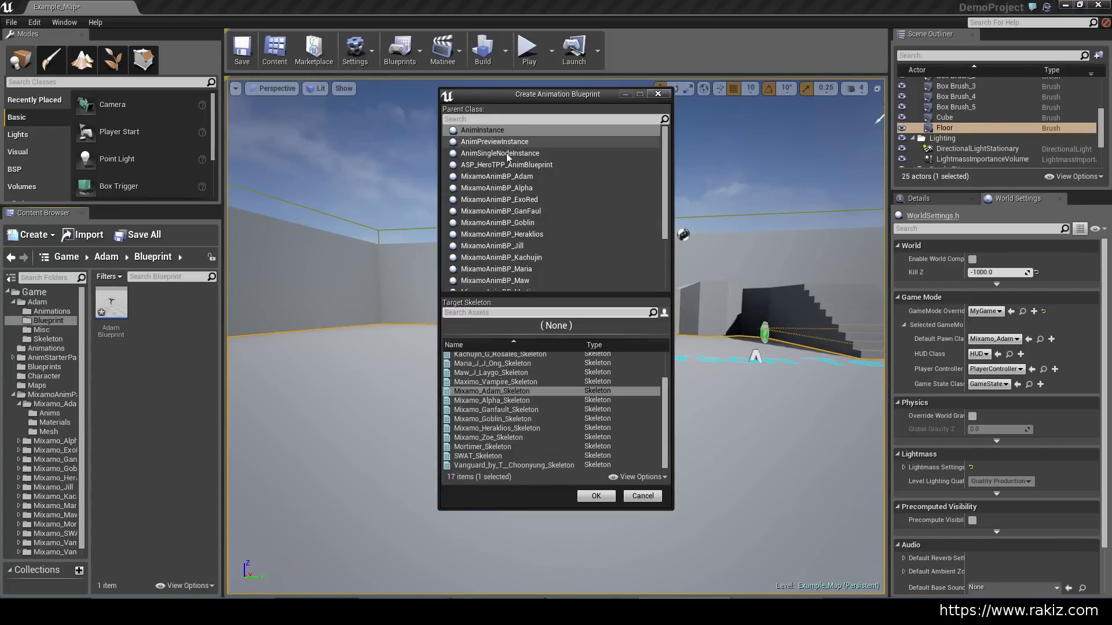
pyautogui.click(595, 498)
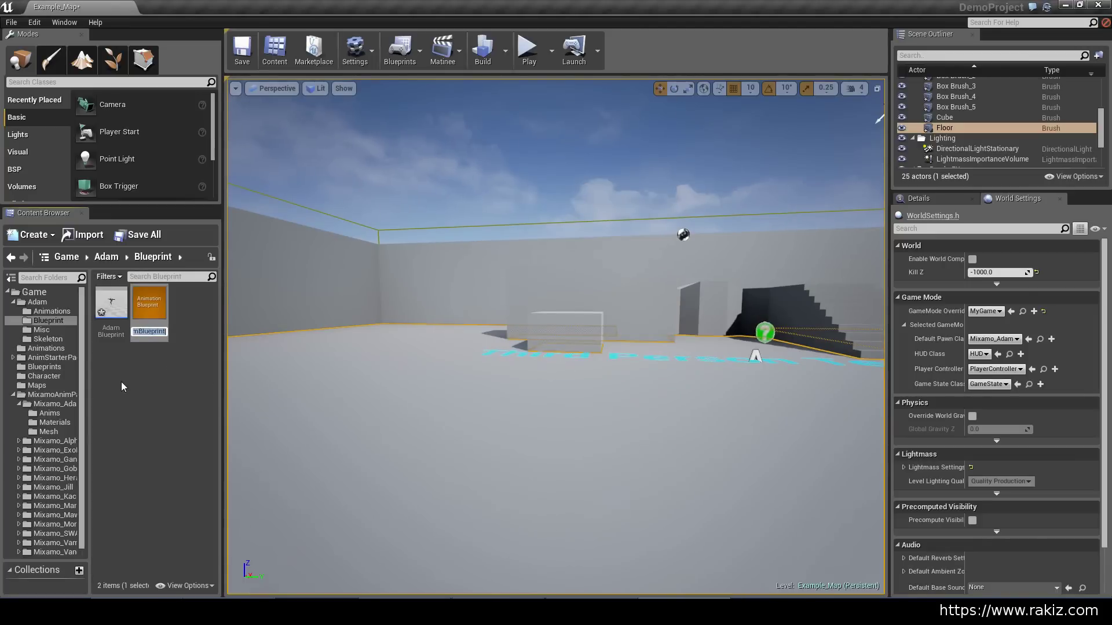
# Name the new Animation Blueprint AdamAnimBlueprint.
pyautogui.press('Return')
pyautogui.hotkey('shift', 'Right')
pyautogui.hotkey('shift', 'Right')
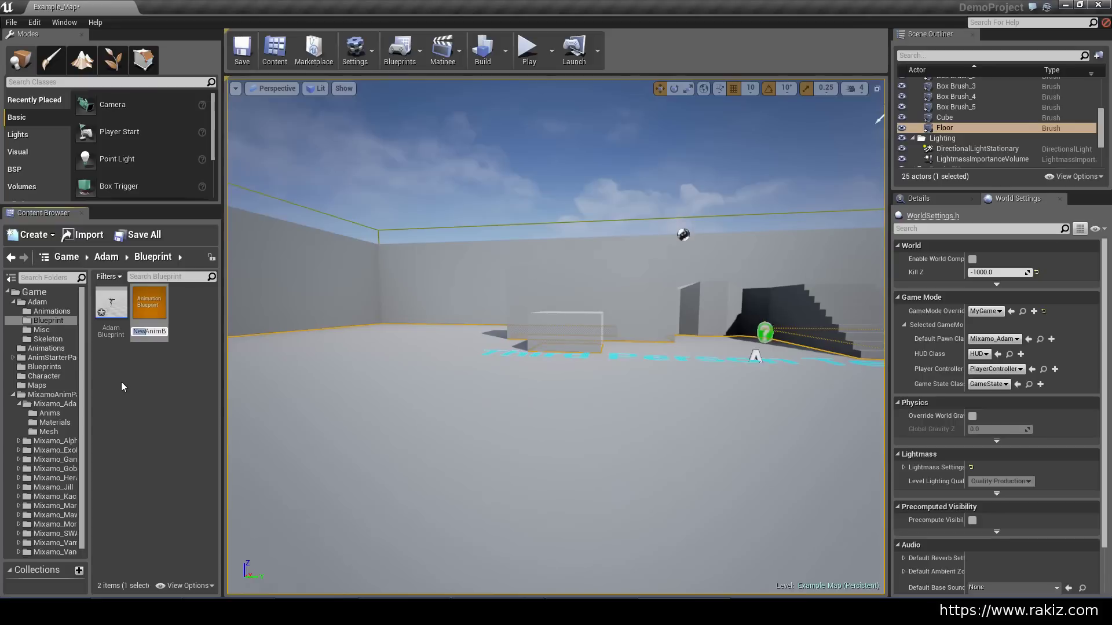
pyautogui.write('Adam')
pyautogui.press('Return')
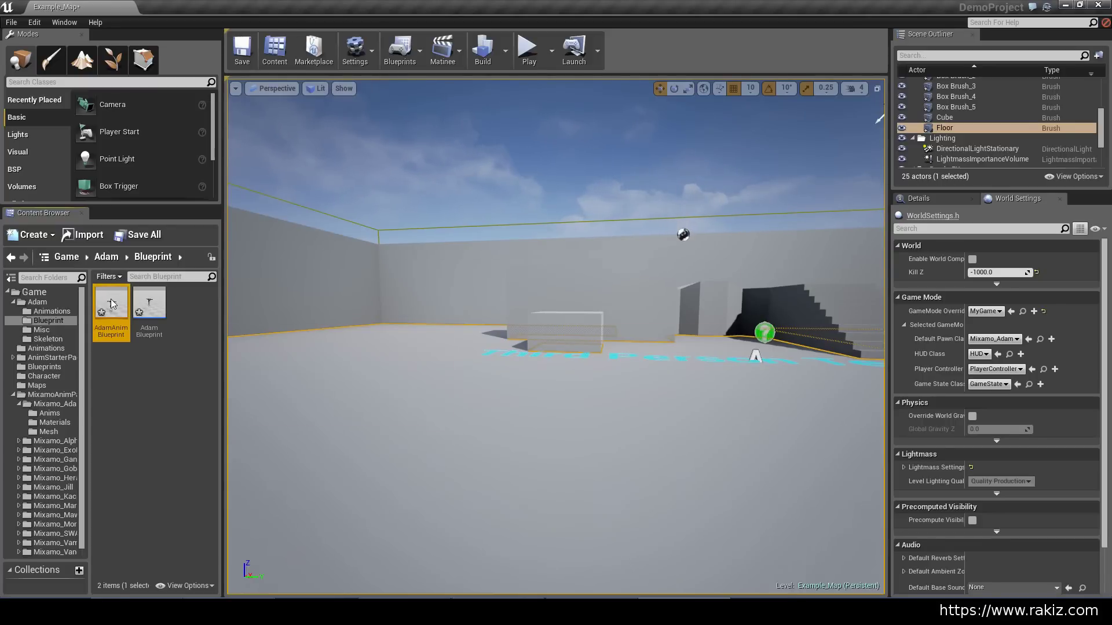
# Open AdamAnimBlueprint, examine its graph, skeleton and available Mixamo Adam animations, and close its editor.
pyautogui.doubleClick(110, 298)
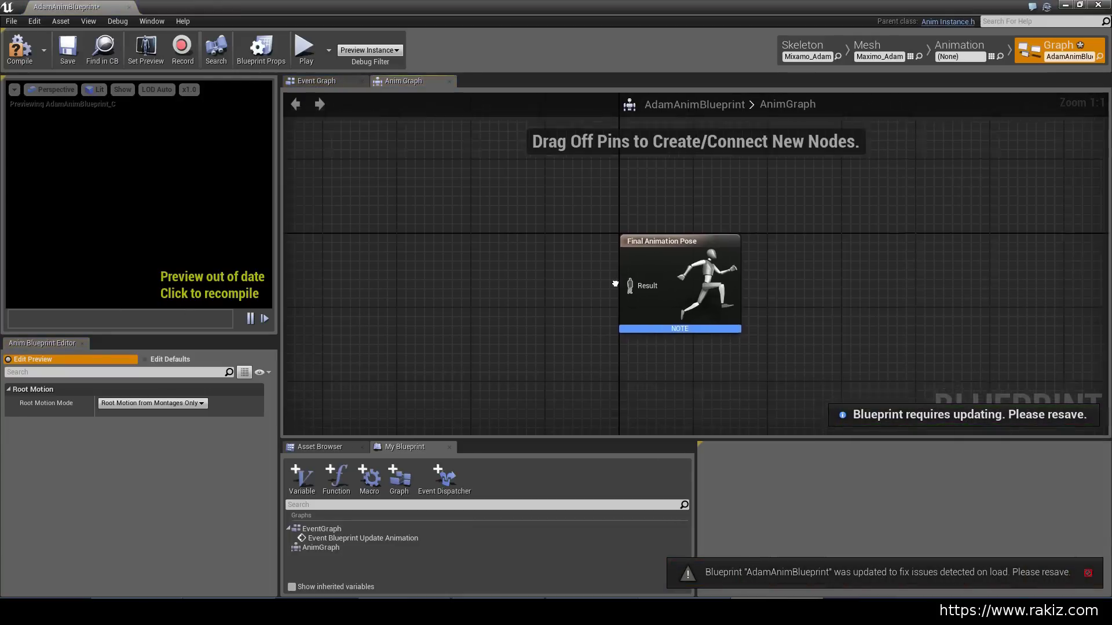
pyautogui.scroll(-5, 581, 301)
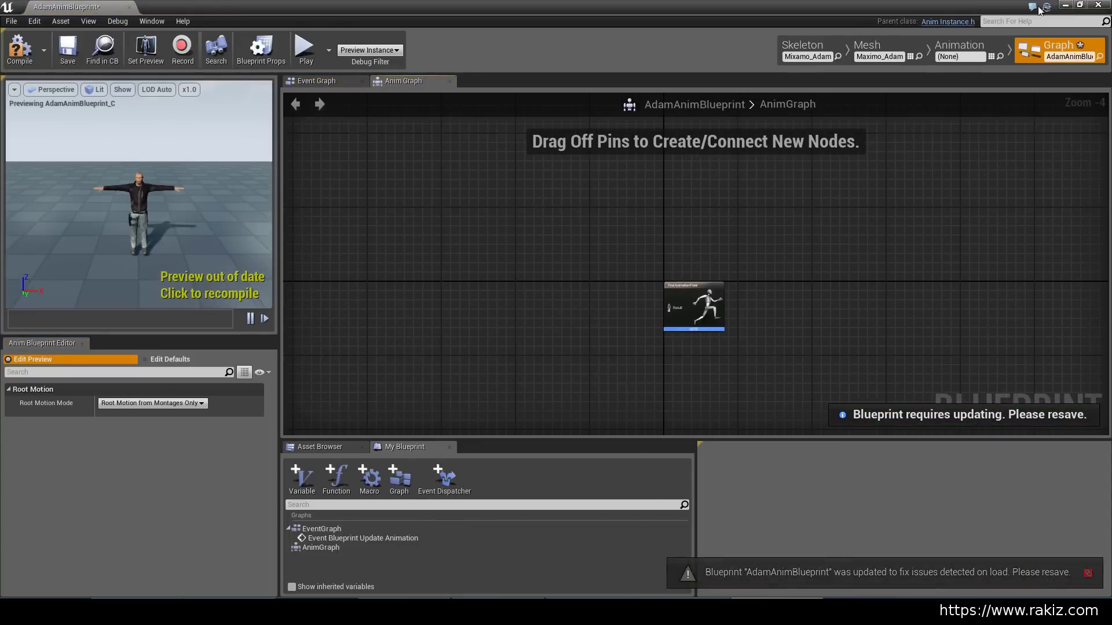
pyautogui.click(958, 44)
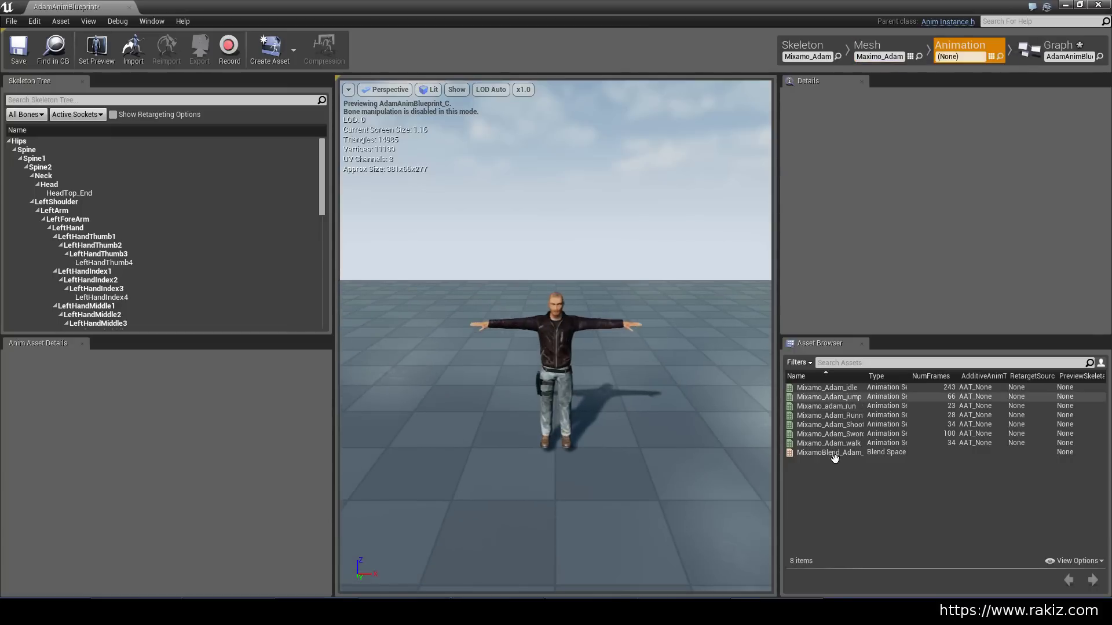
pyautogui.click(871, 53)
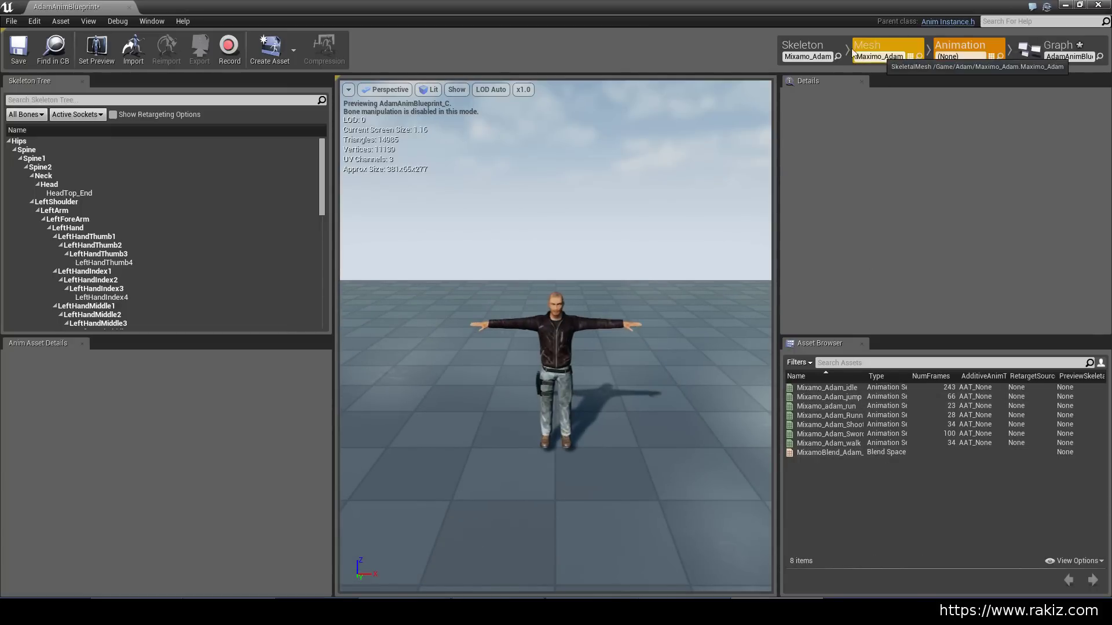
pyautogui.click(814, 47)
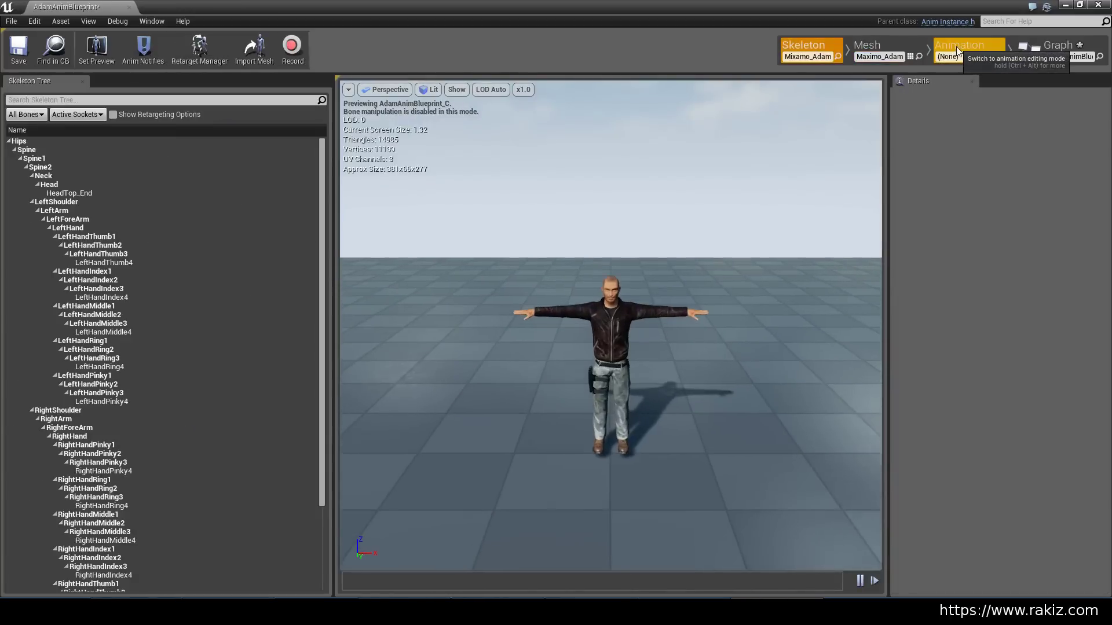
pyautogui.click(956, 52)
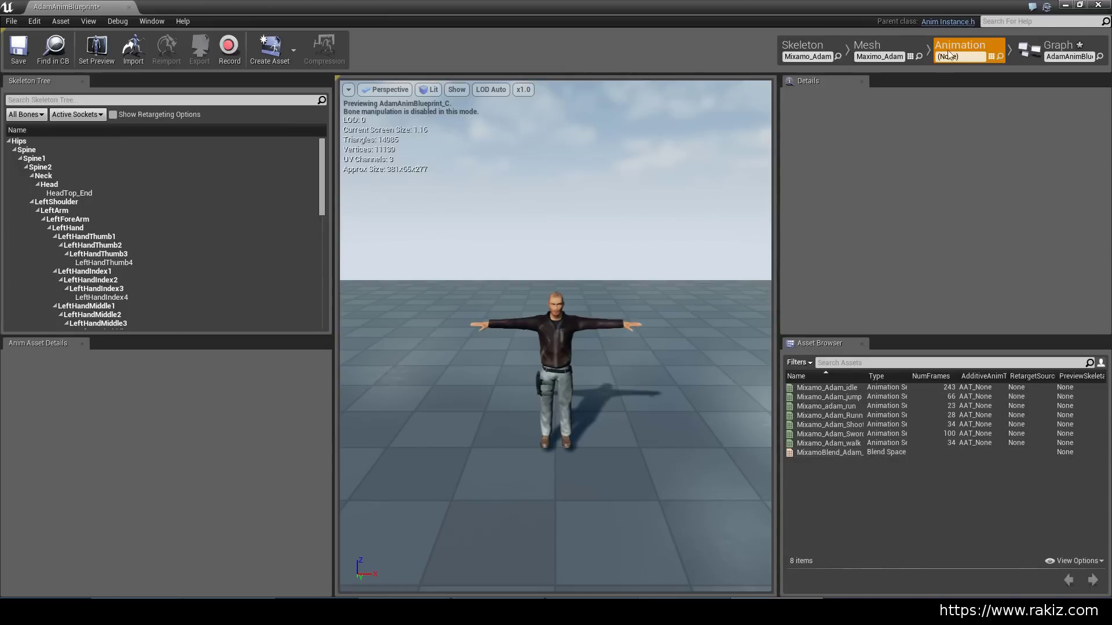
pyautogui.click(1057, 47)
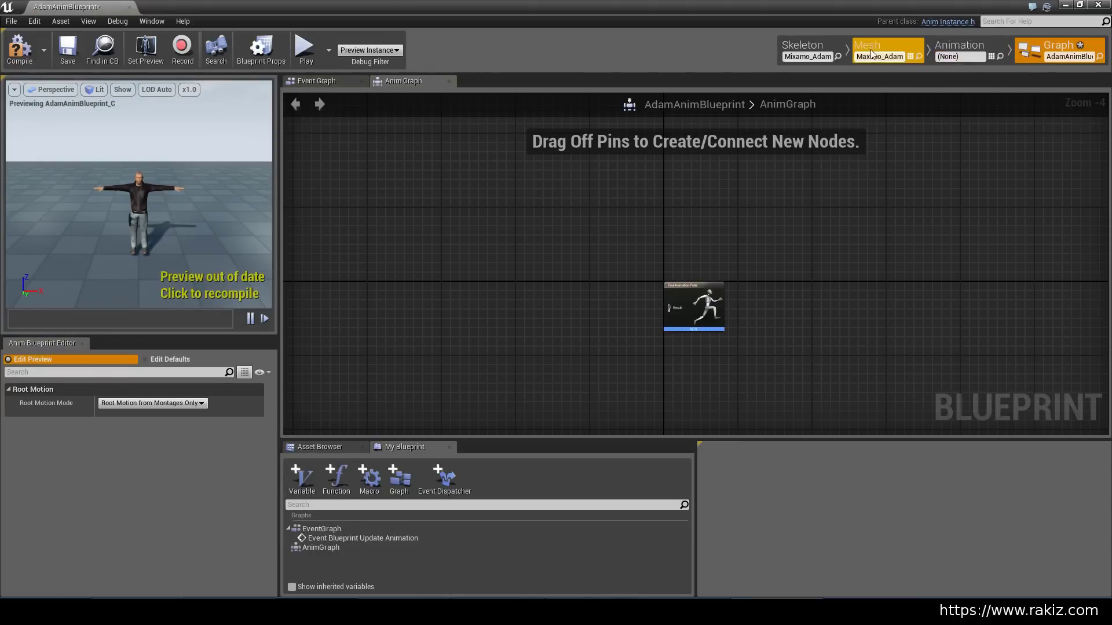
pyautogui.click(951, 54)
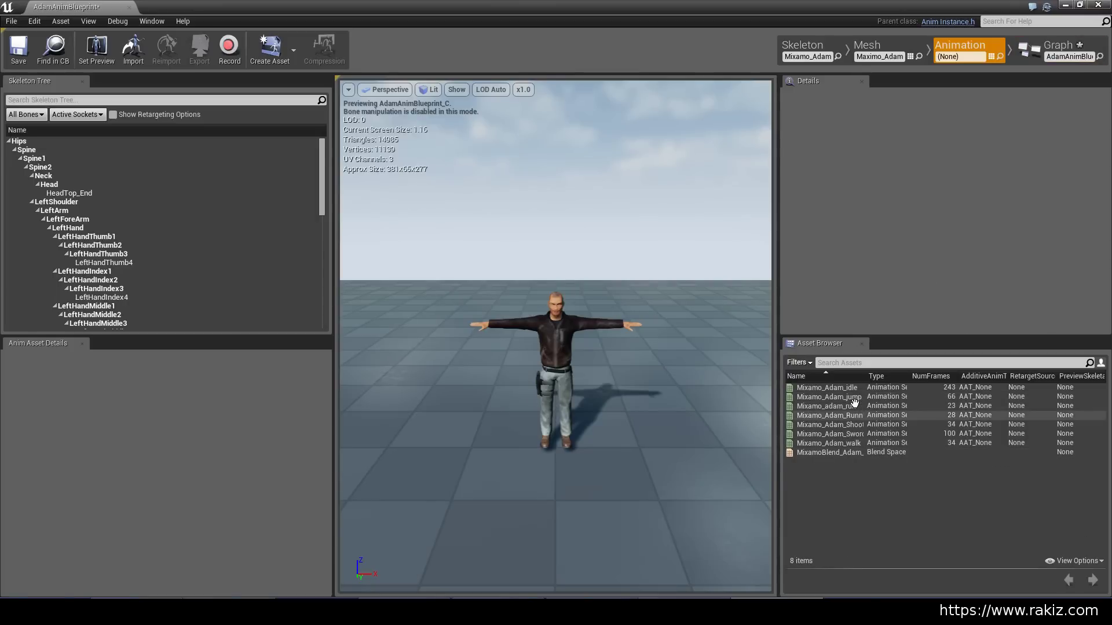
pyautogui.moveTo(855, 402)
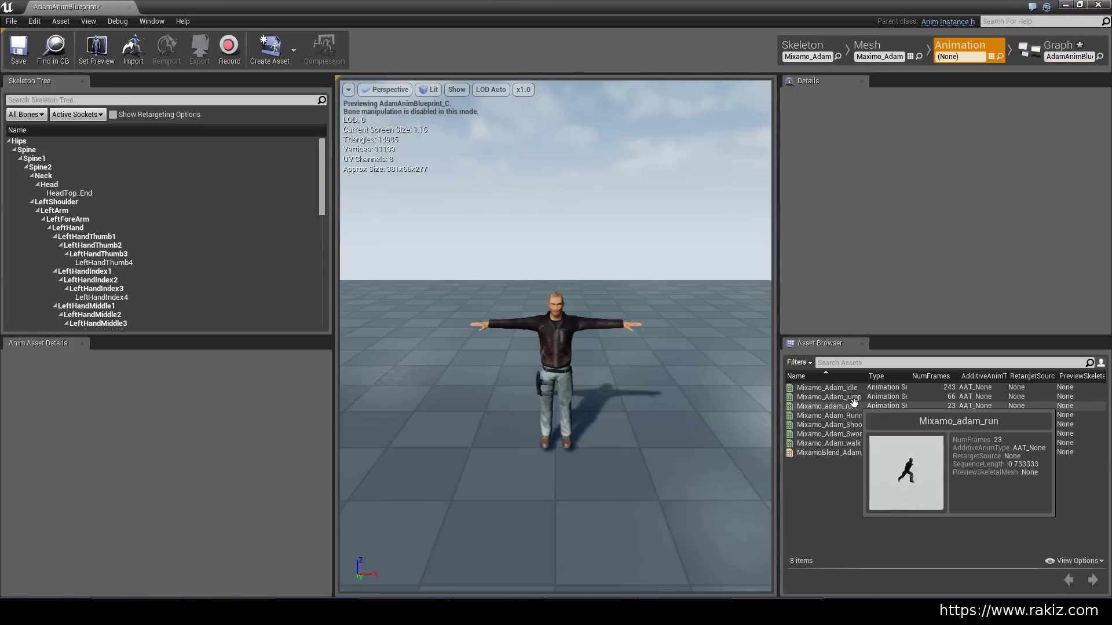
pyautogui.click(1099, 5)
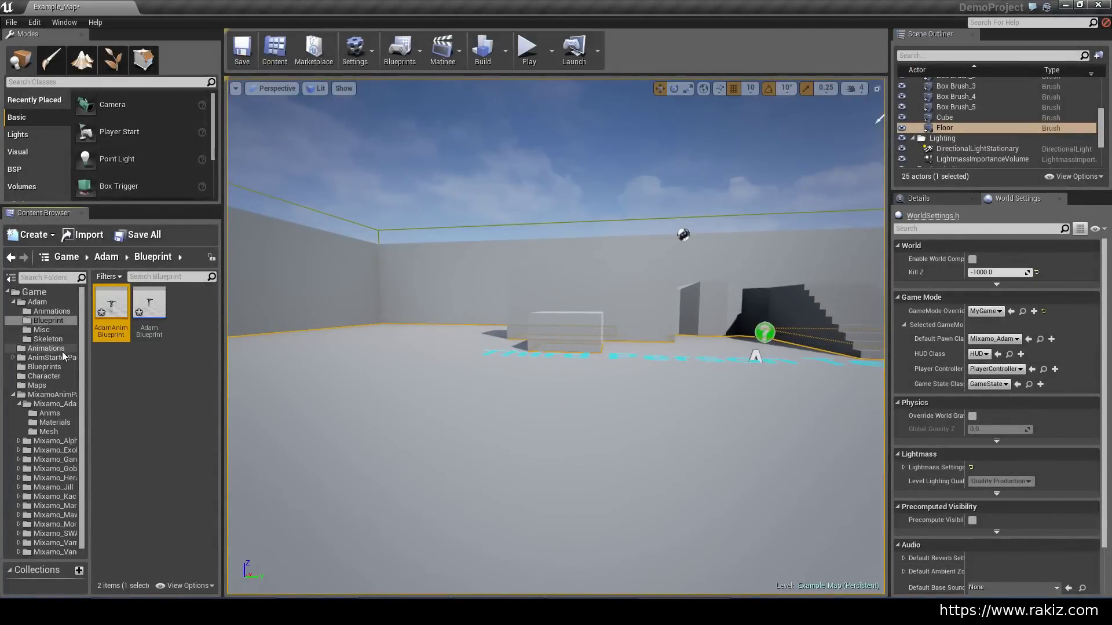
# Look through the AnimStarterPack and Animations folders, and open Mixamo_Adam_Skeleton from Adam's Skeleton folder.
pyautogui.click(43, 358)
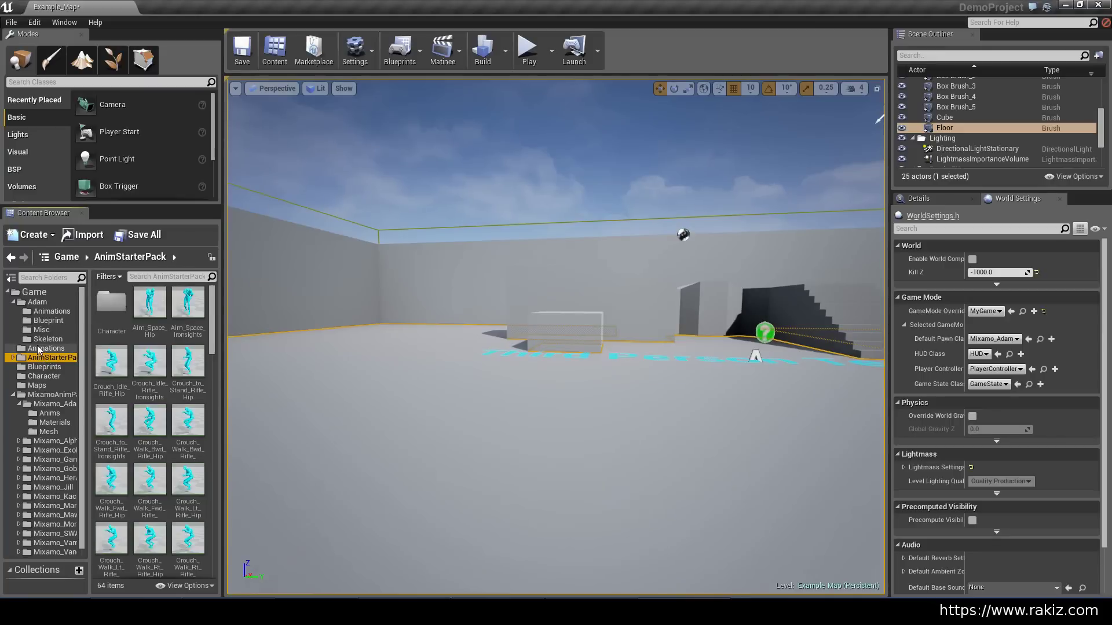
pyautogui.click(38, 348)
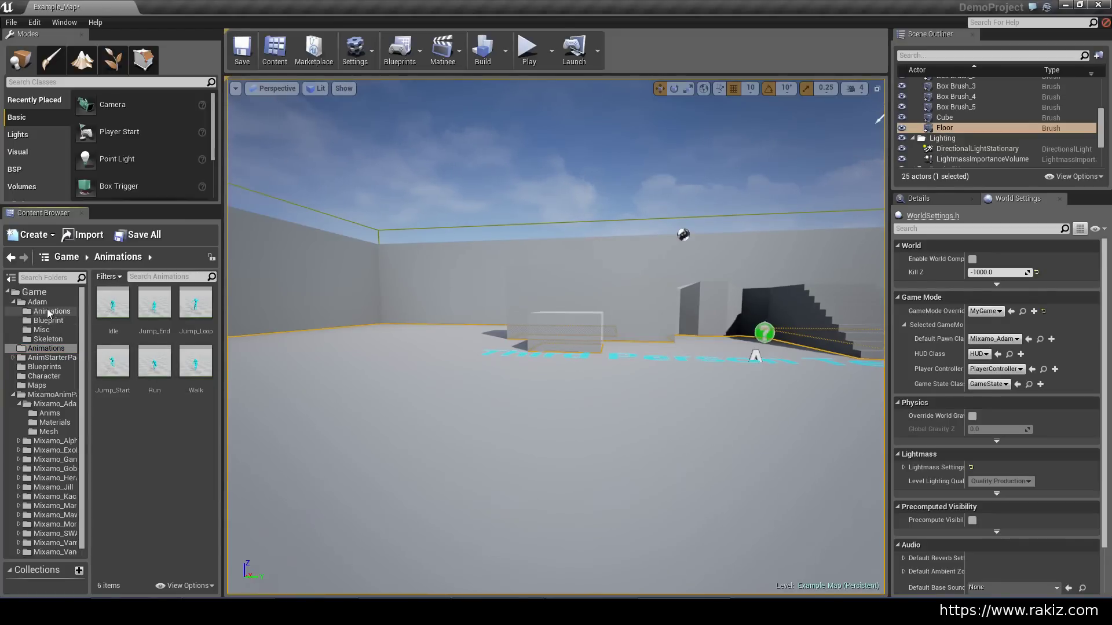
pyautogui.click(45, 340)
pyautogui.click(111, 304)
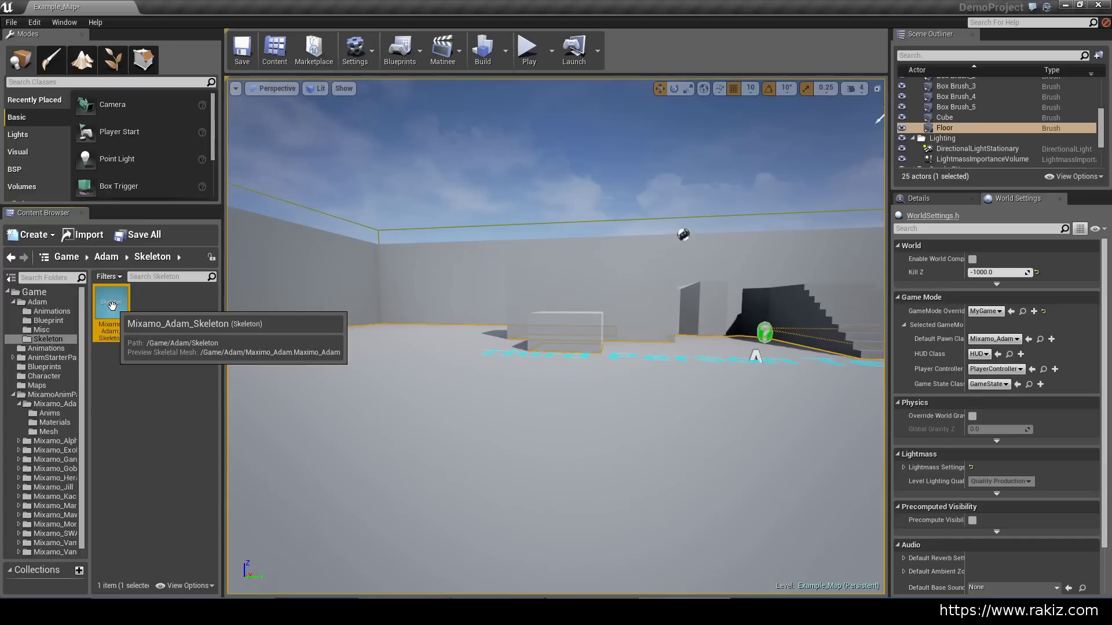
pyautogui.rightClick(112, 305)
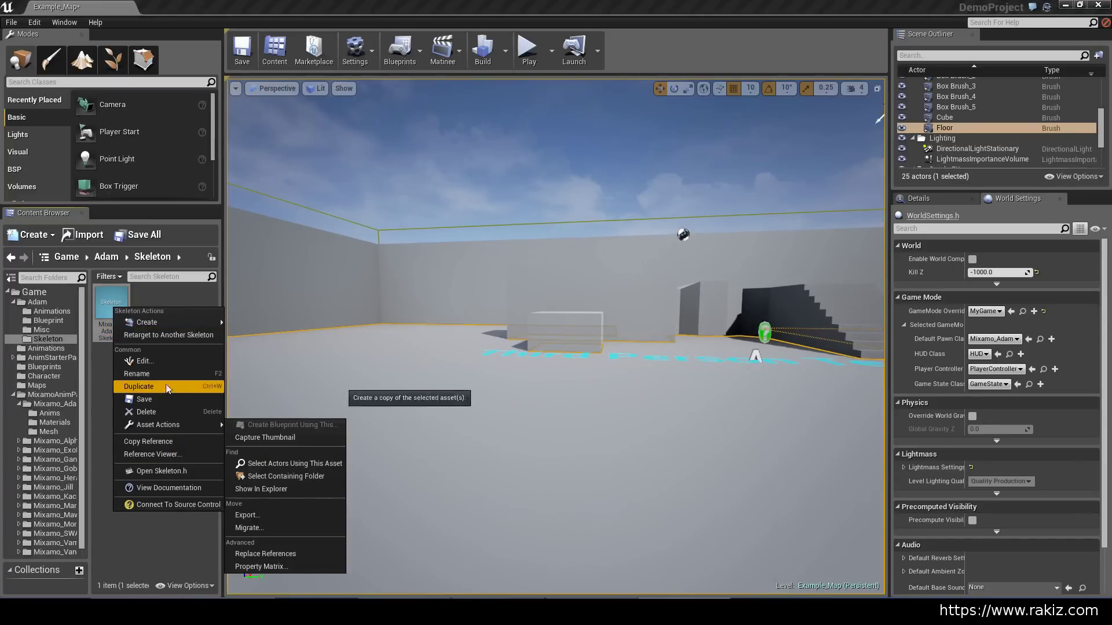
pyautogui.doubleClick(103, 299)
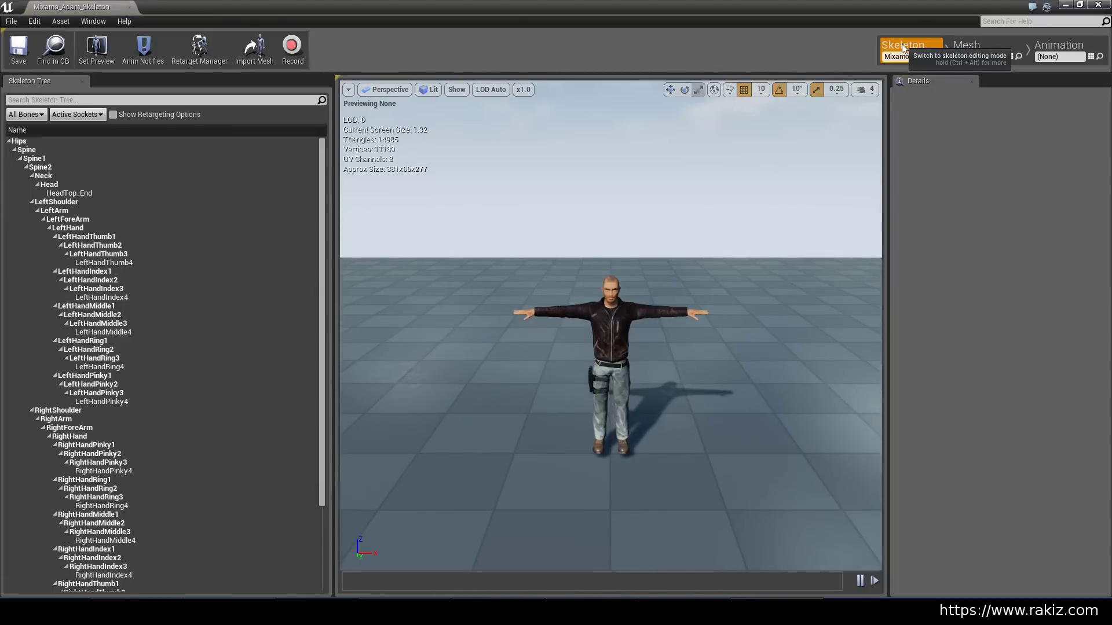
# Set the skeleton's rig to Humanoid in the Retarget Manager, and reposition and enlarge that window to expose more rig nodes.
pyautogui.click(193, 48)
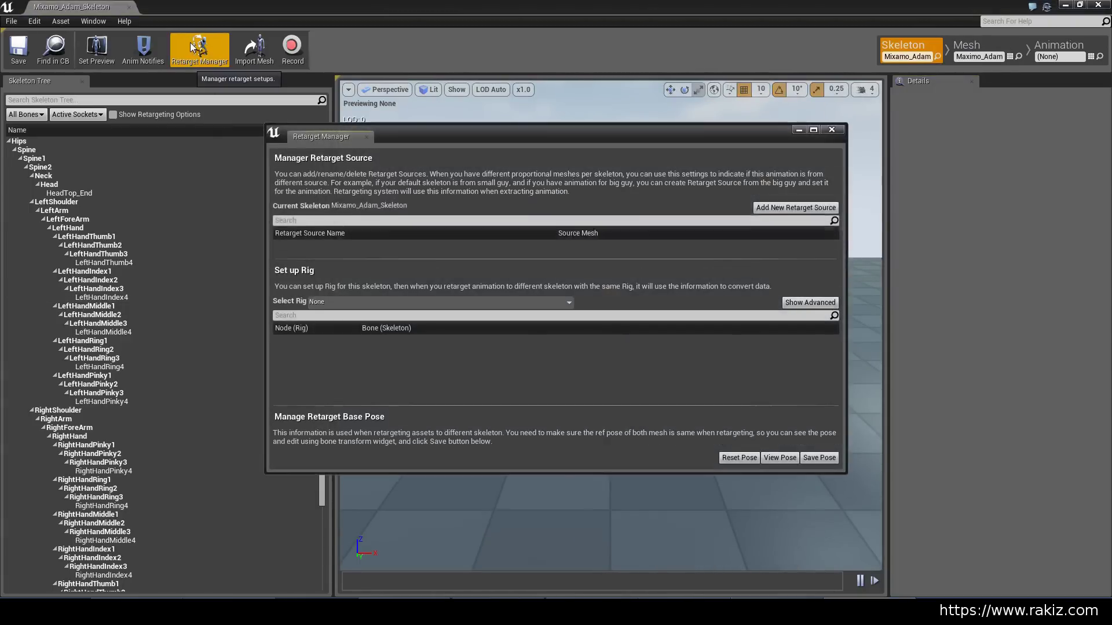
pyautogui.click(357, 303)
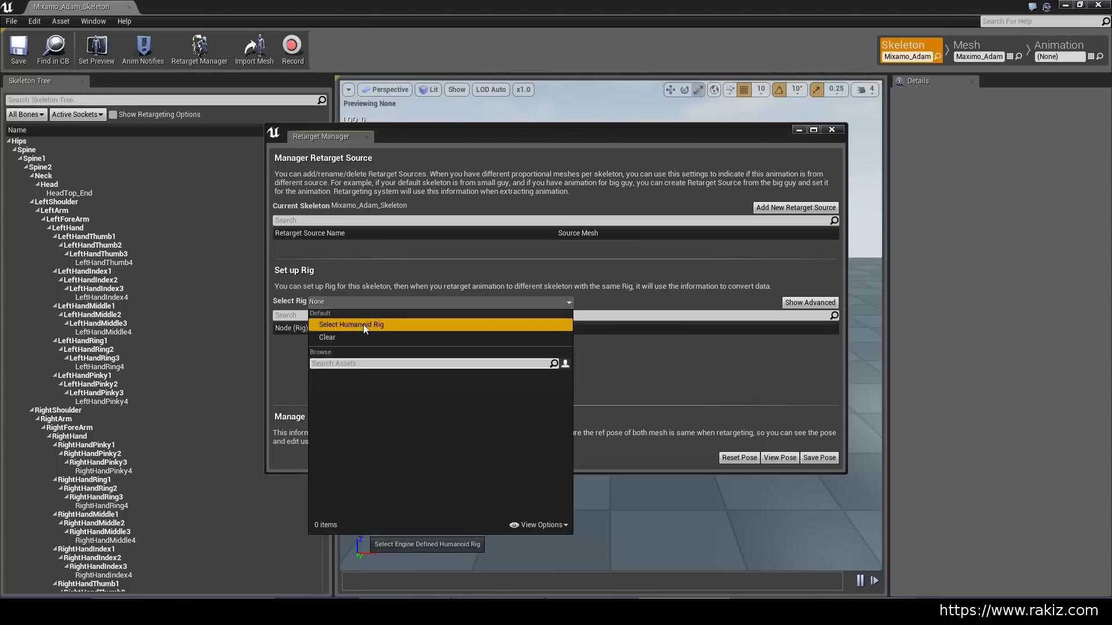
pyautogui.click(363, 324)
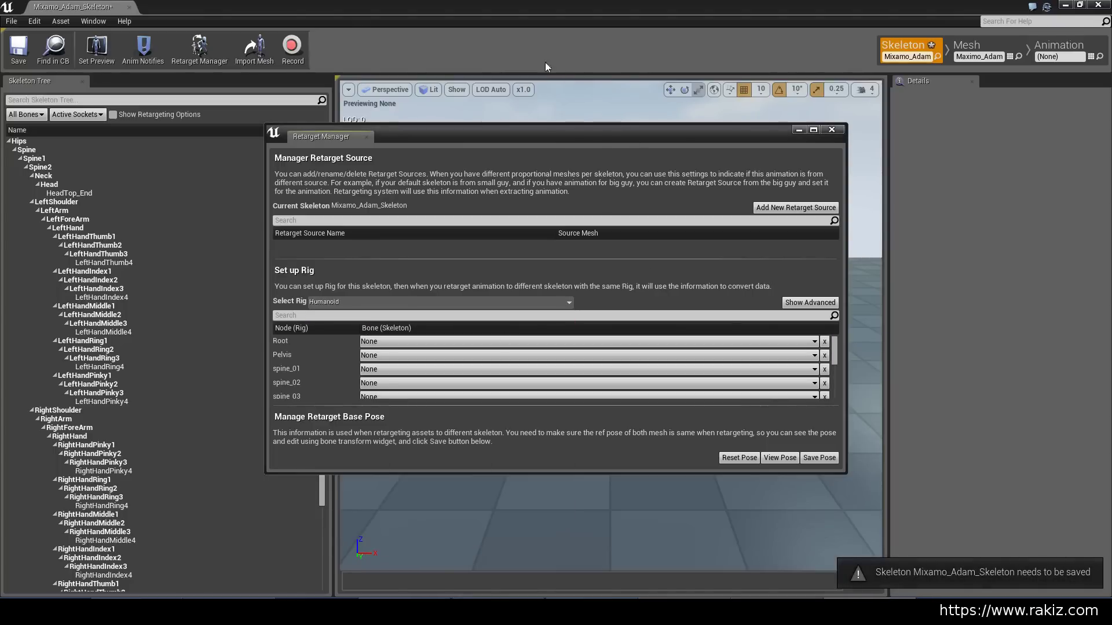
pyautogui.moveTo(534, 138); pyautogui.dragTo(608, 91)
pyautogui.moveTo(488, 57); pyautogui.dragTo(487, 53)
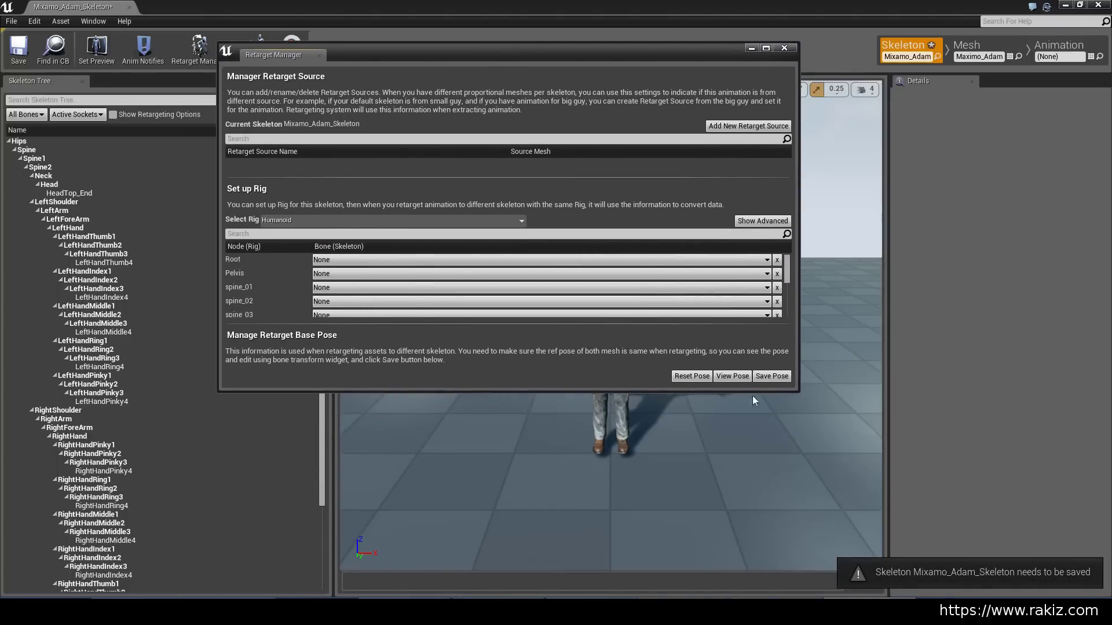
pyautogui.moveTo(794, 391); pyautogui.dragTo(888, 558)
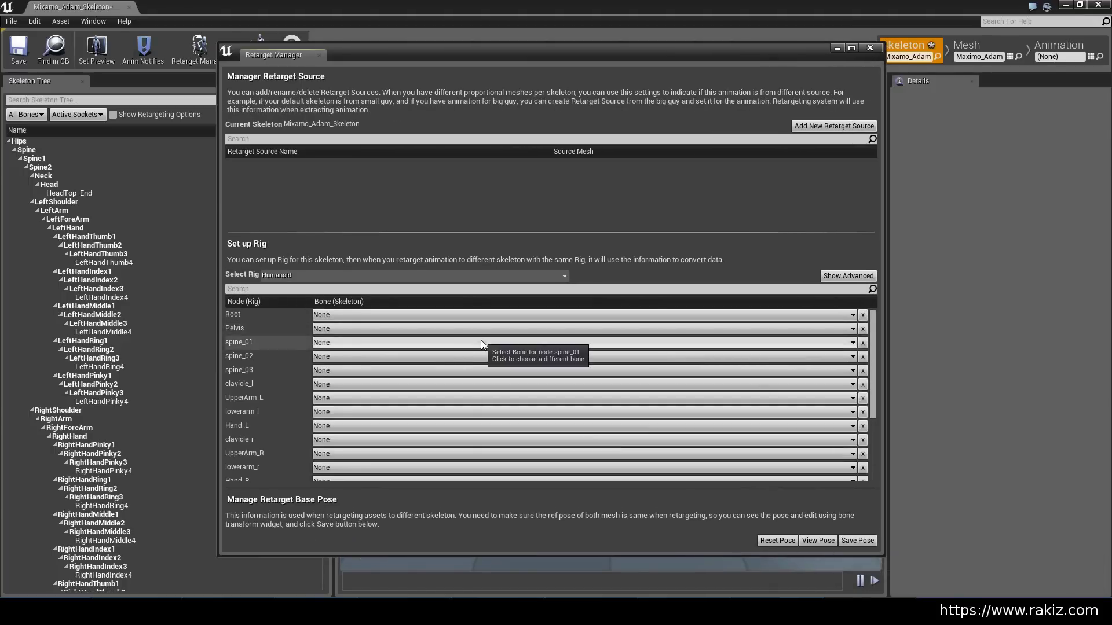
# Map the rig nodes Pelvis, spine_01, spine_02 and spine_03 to the bones Hips, Spine, Spine1 and Spine2.
pyautogui.click(363, 330)
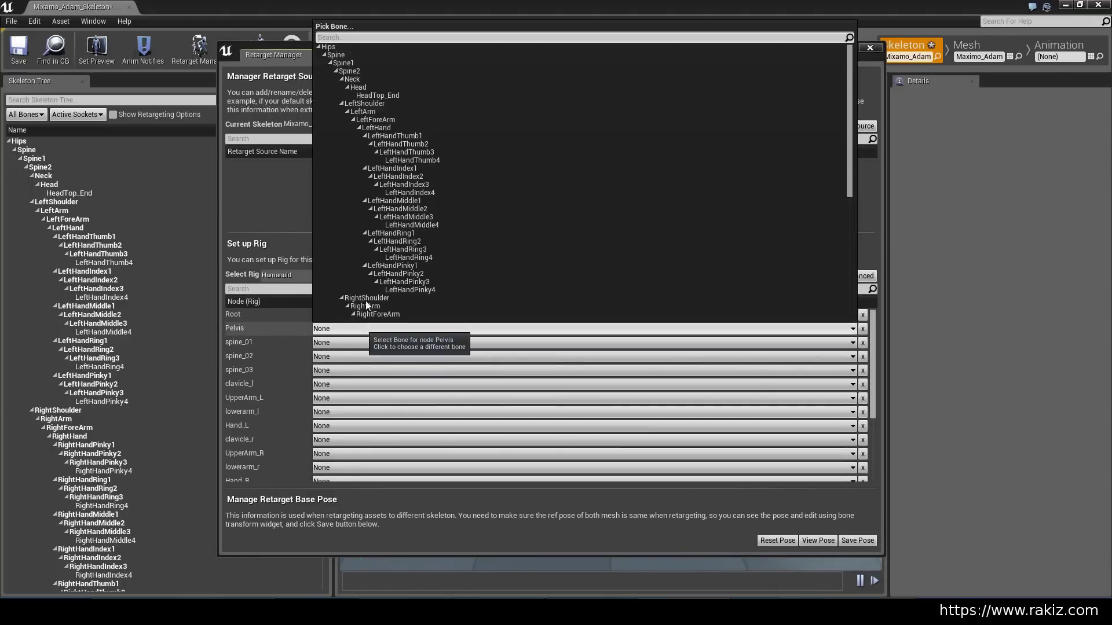
pyautogui.click(343, 46)
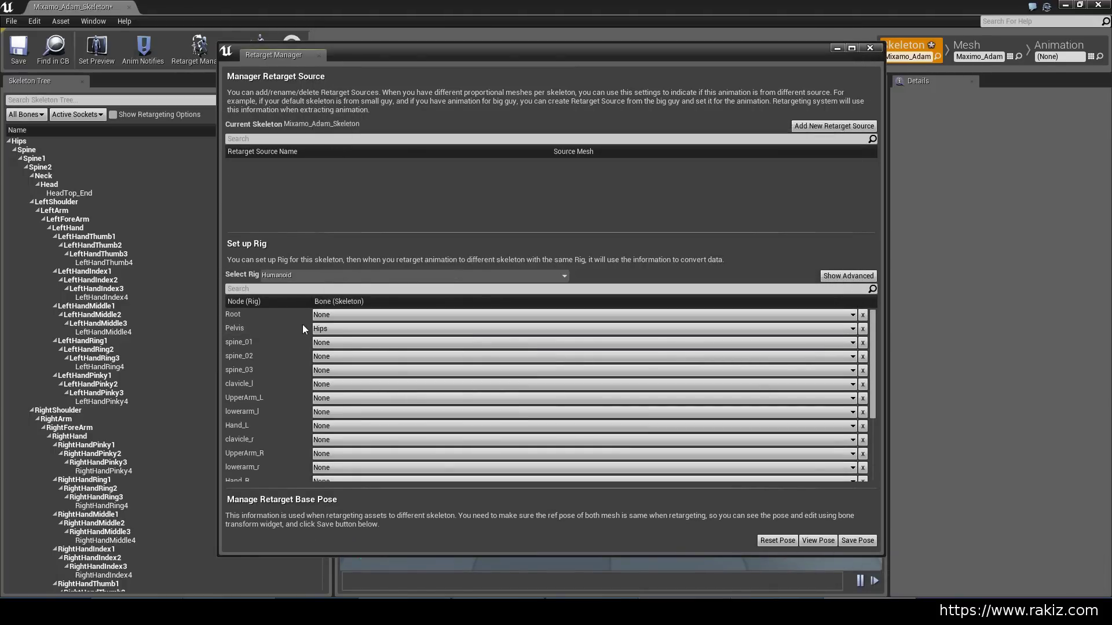
pyautogui.click(343, 346)
pyautogui.click(366, 70)
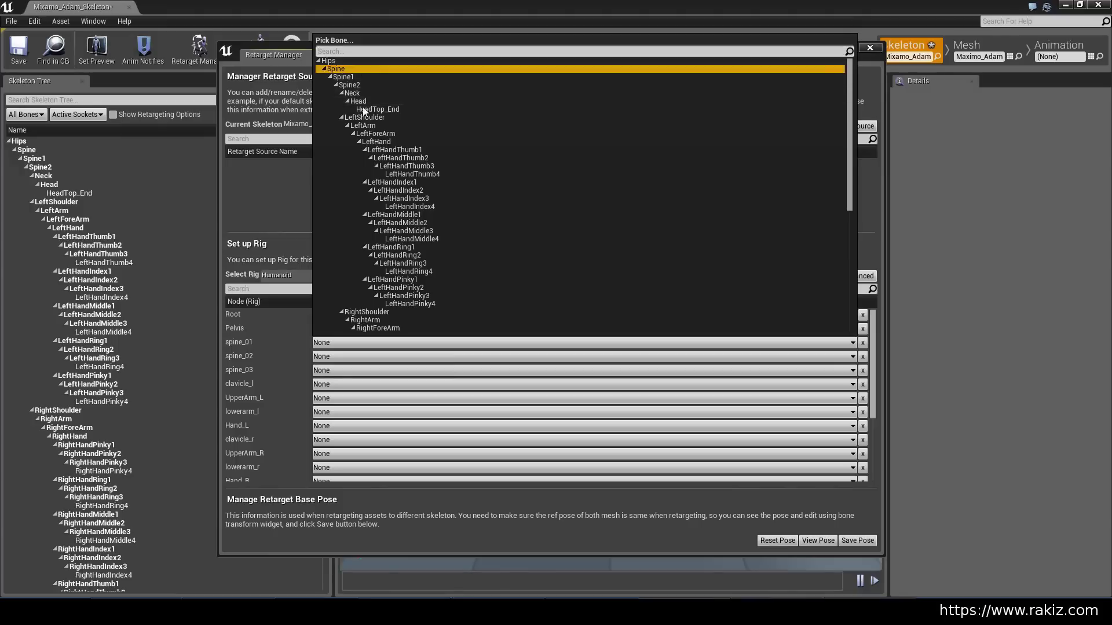
pyautogui.click(342, 357)
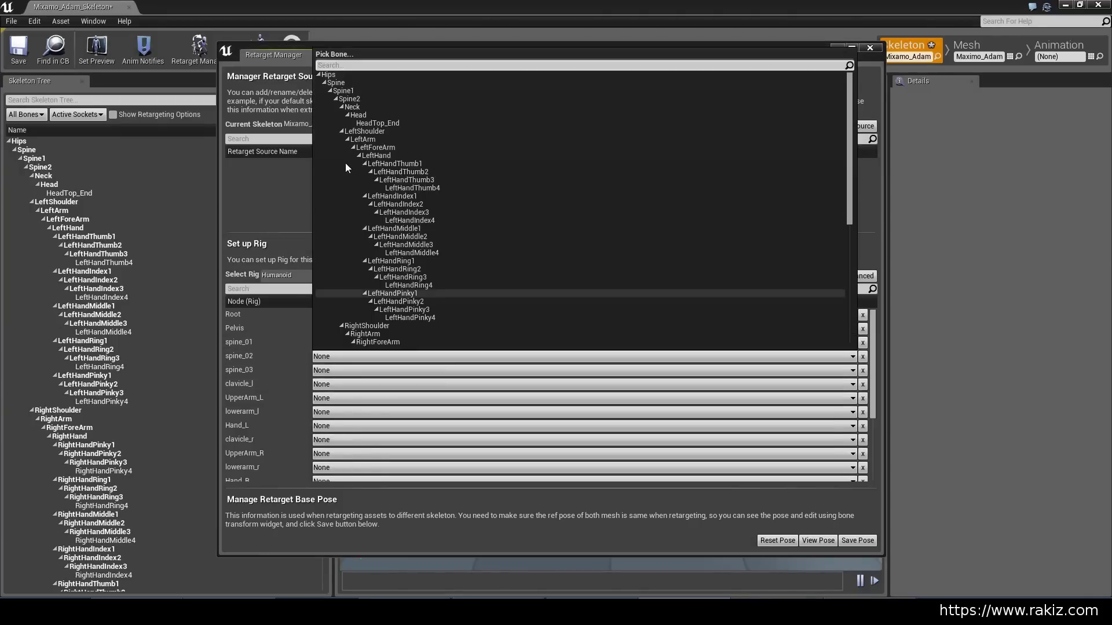
pyautogui.click(361, 90)
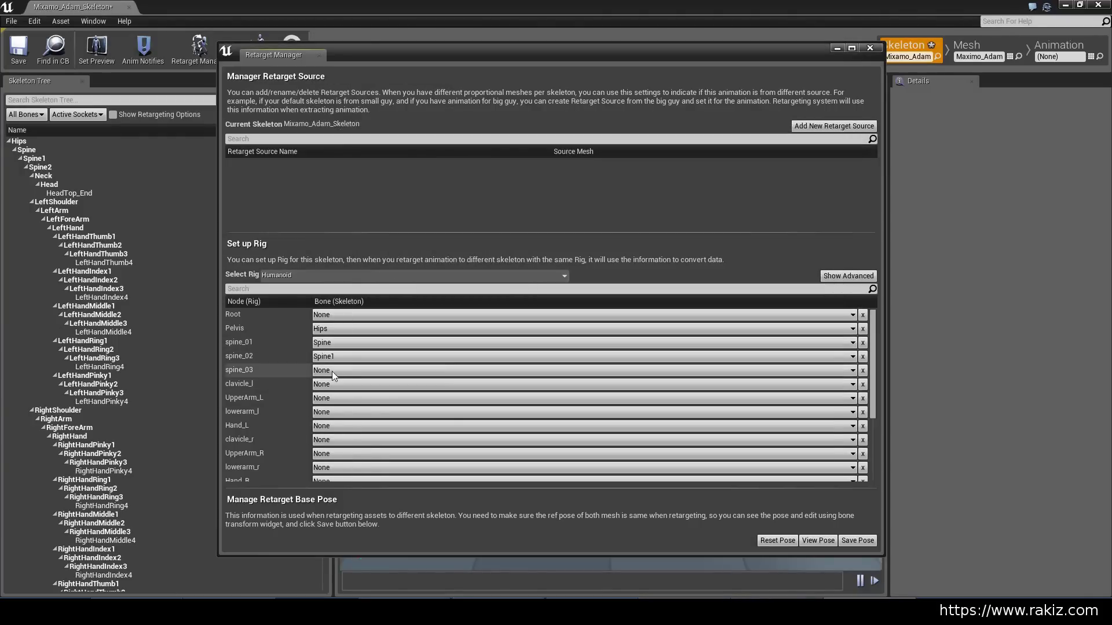
pyautogui.click(332, 371)
pyautogui.click(358, 112)
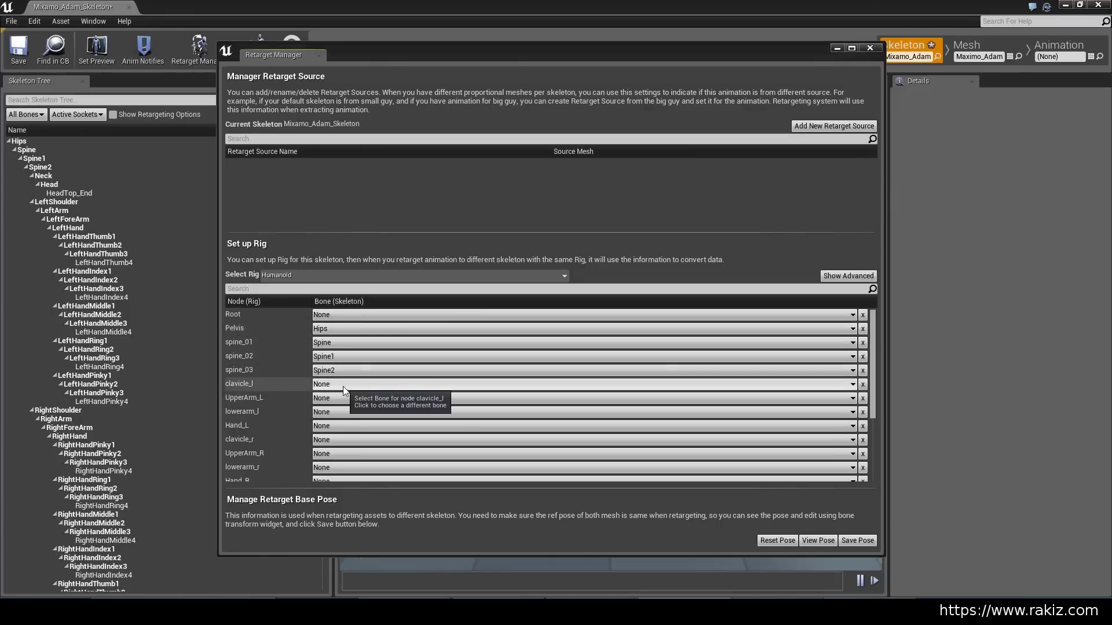
# Map the rig nodes clavicle_l, UpperArm_L, lowerarm_l and Hand_L to the bones LeftShoulder, LeftArm, LeftForeArm and LeftHand.
pyautogui.click(343, 387)
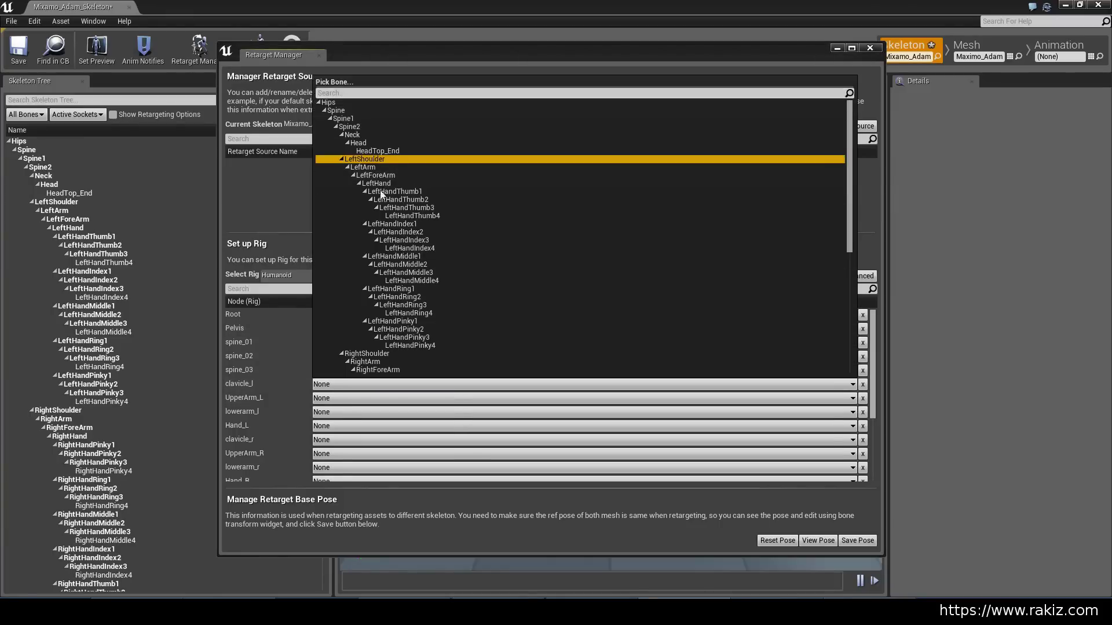
pyautogui.click(388, 159)
pyautogui.click(344, 399)
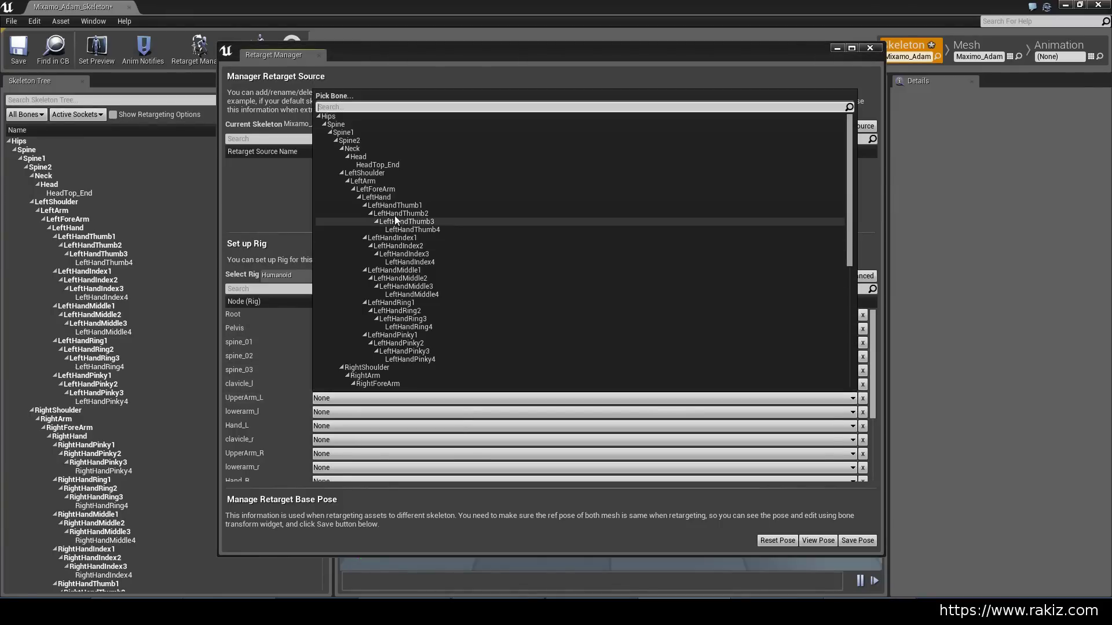
pyautogui.write('up')
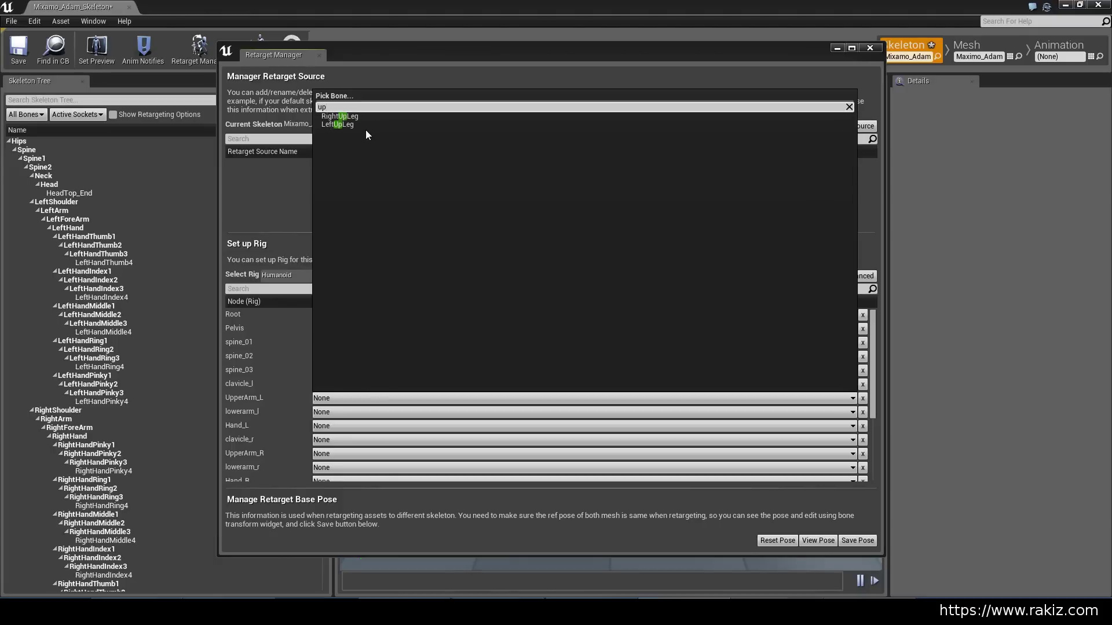
pyautogui.press('BackSpace')
pyautogui.press('BackSpace')
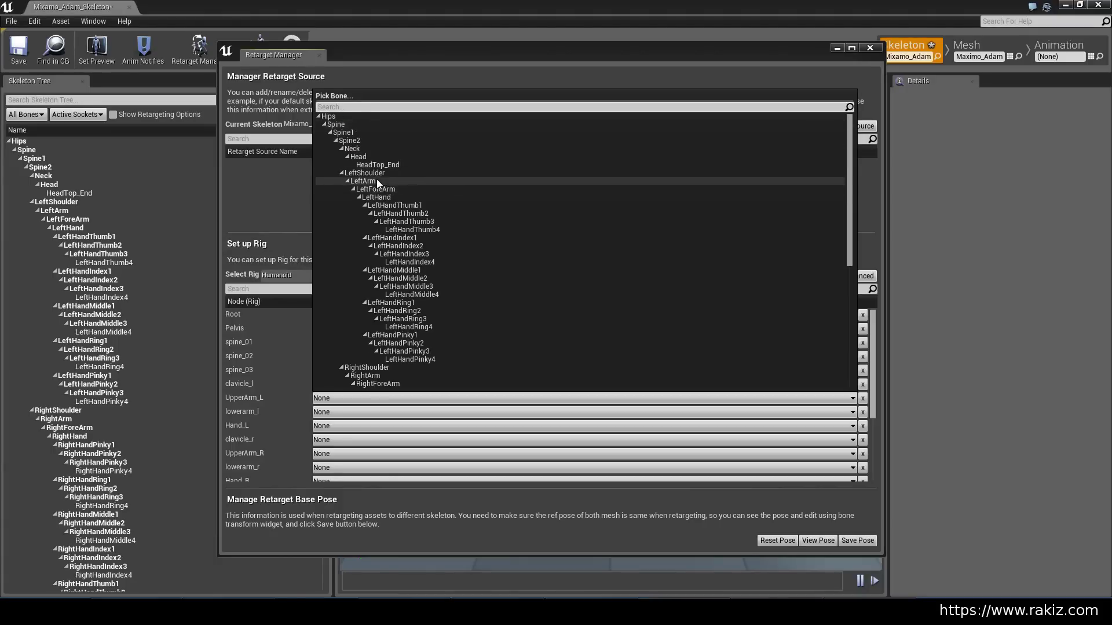
pyautogui.click(374, 180)
pyautogui.click(326, 413)
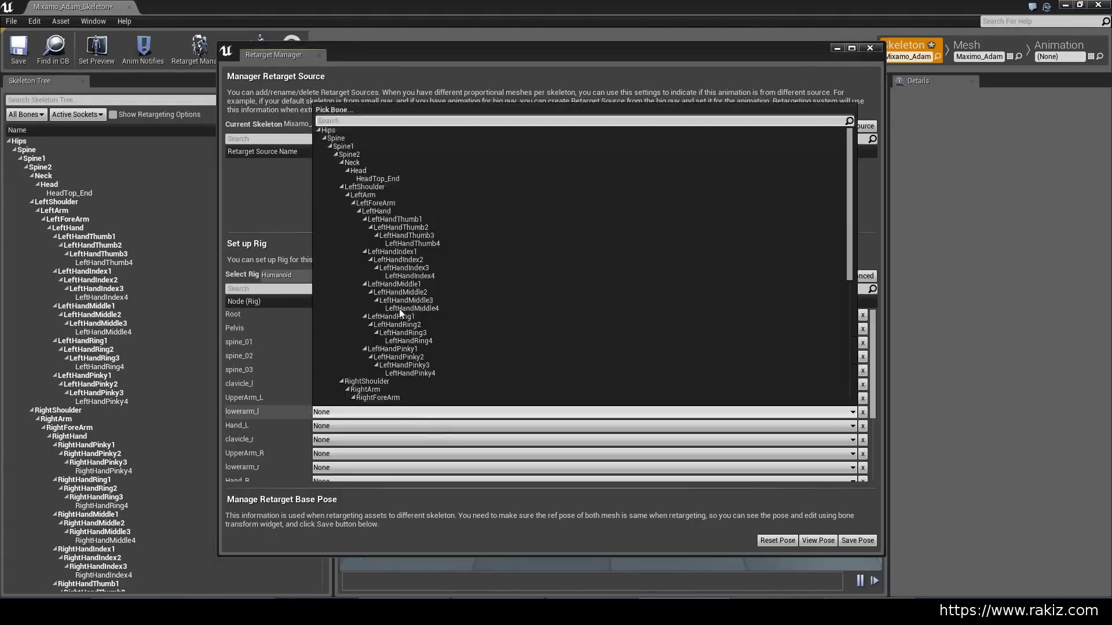
pyautogui.click(394, 200)
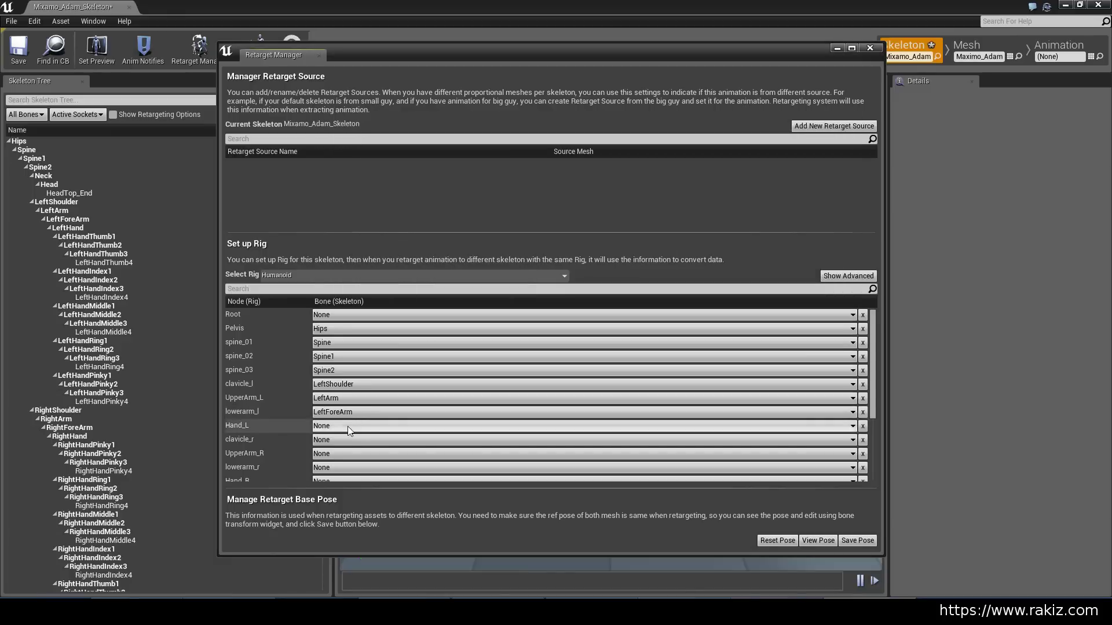
pyautogui.click(347, 426)
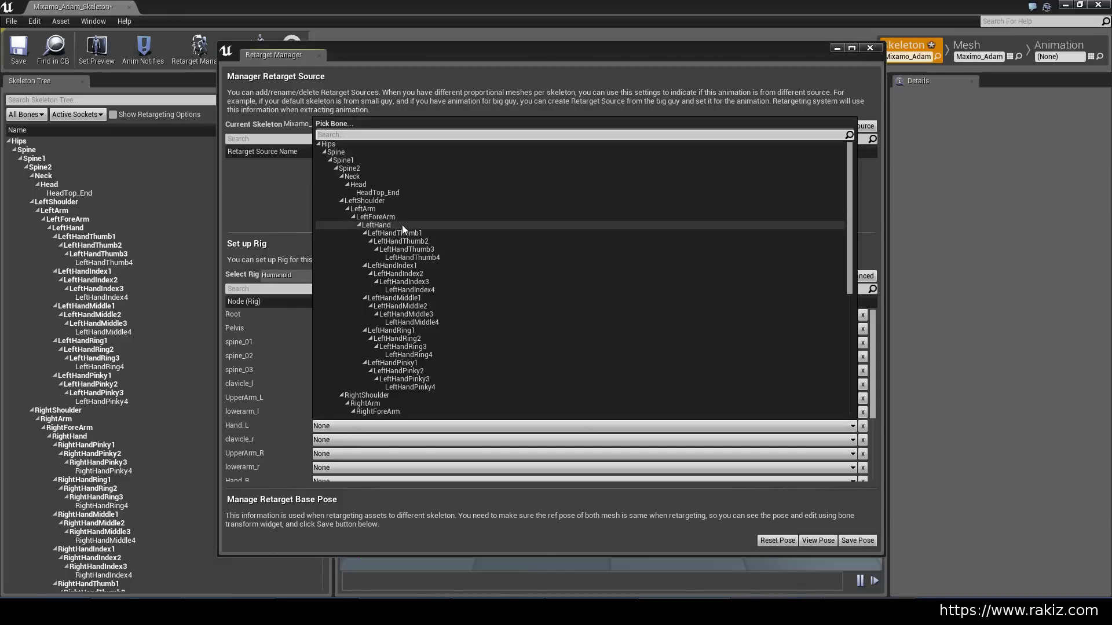
pyautogui.click(402, 225)
# Map the rig nodes clavicle_r, UpperArm_R, lowerarm_r and Hand_R to the bones RightShoulder, RightArm, RightForeArm and RightHand.
pyautogui.click(363, 441)
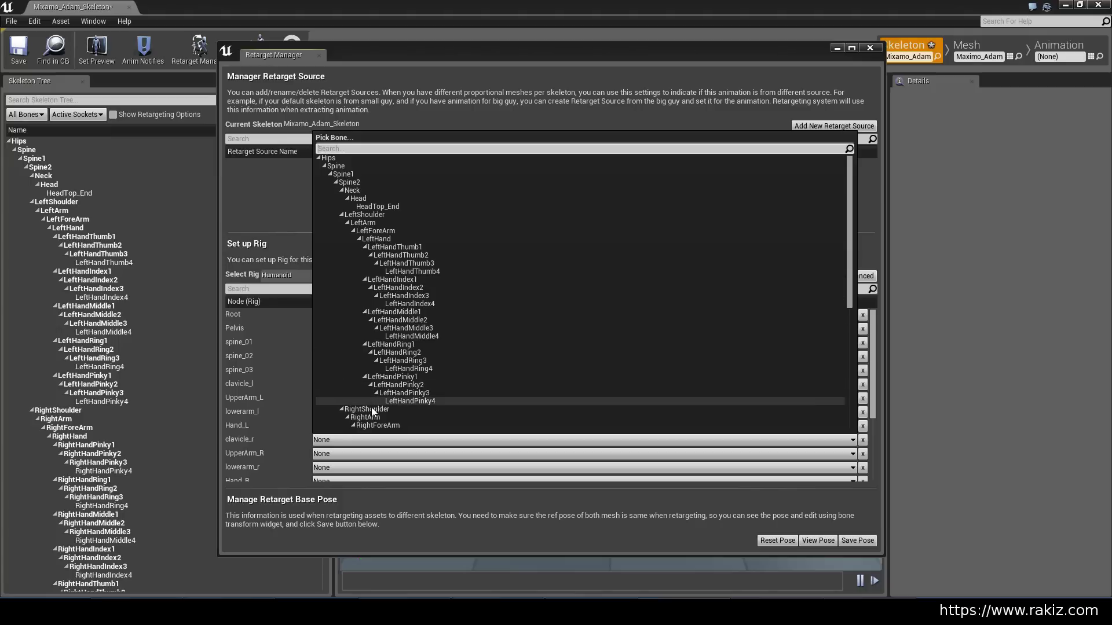
pyautogui.click(371, 409)
pyautogui.click(353, 454)
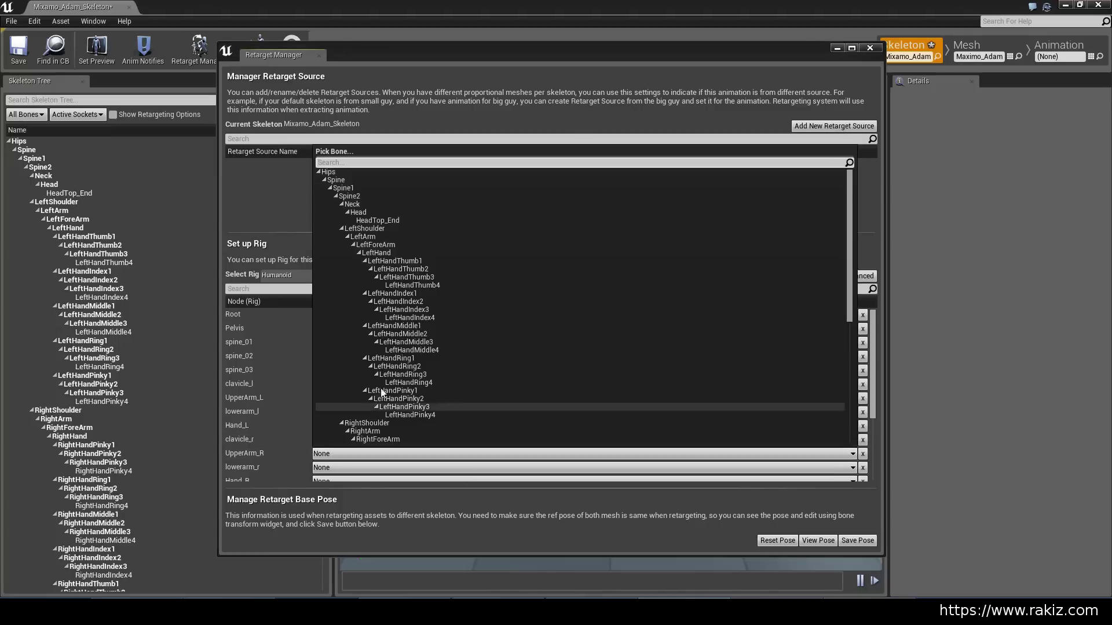
pyautogui.click(367, 431)
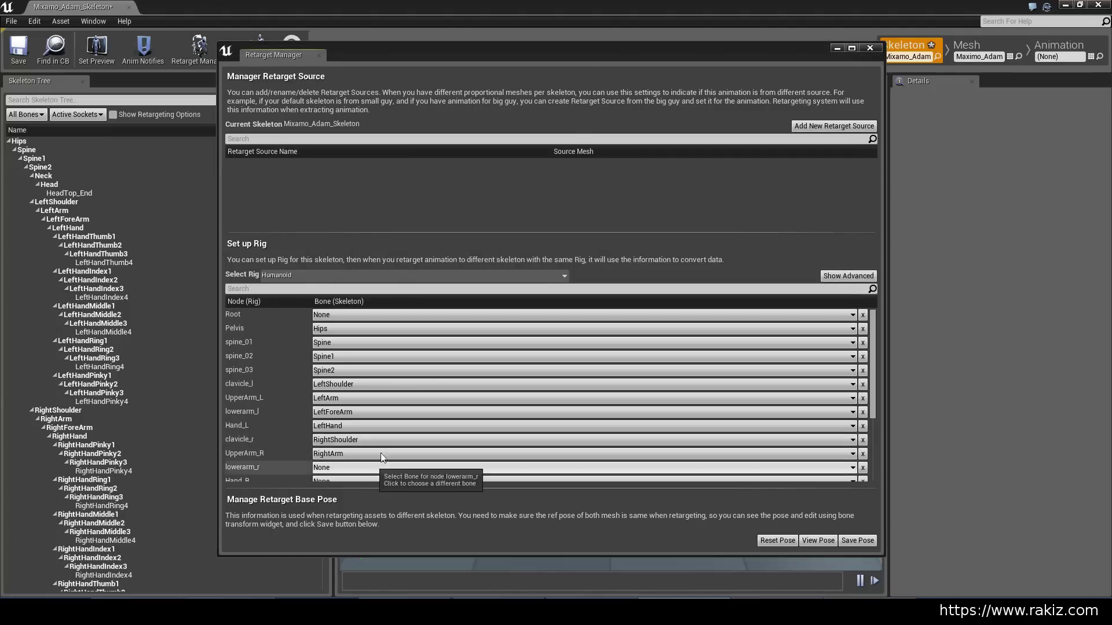
pyautogui.click(379, 467)
pyautogui.scroll(-3, 411, 442)
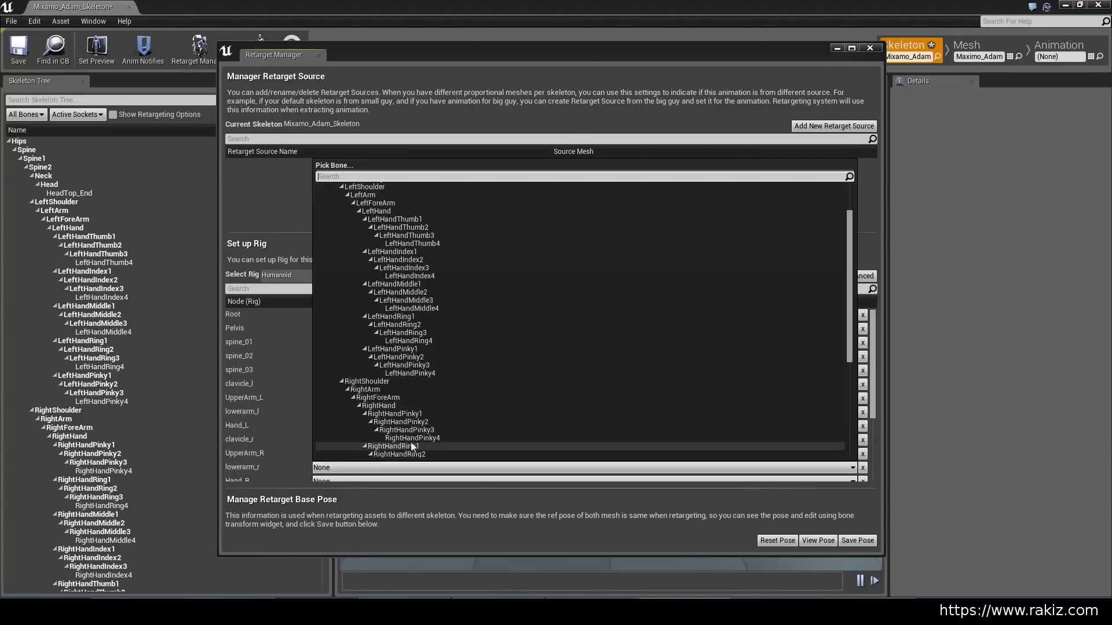
pyautogui.click(391, 398)
pyautogui.scroll(-3, 377, 458)
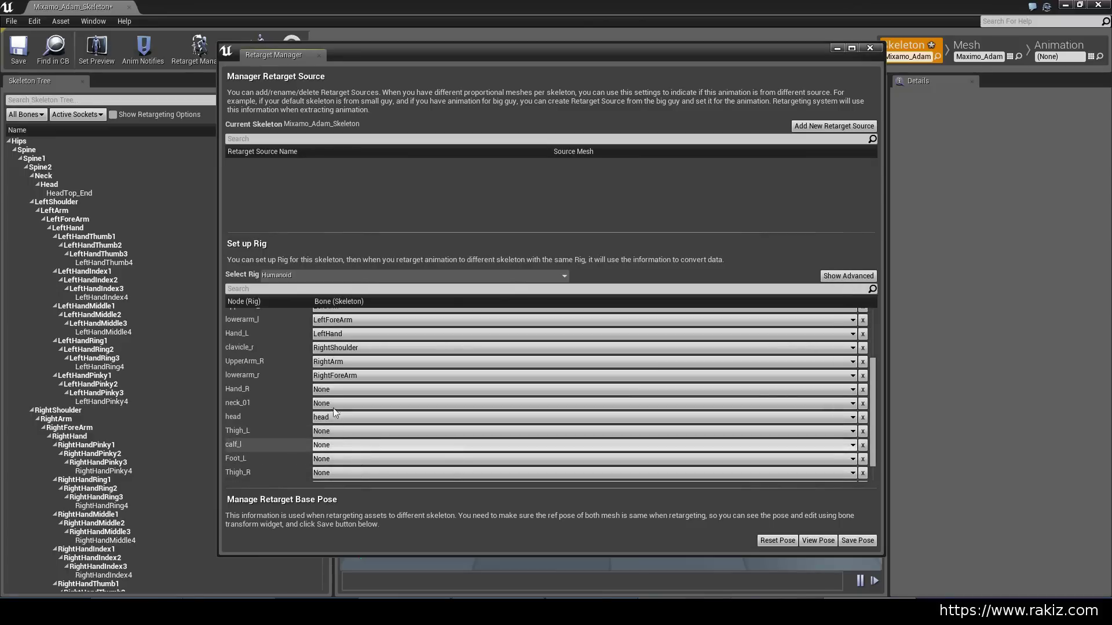
pyautogui.click(339, 389)
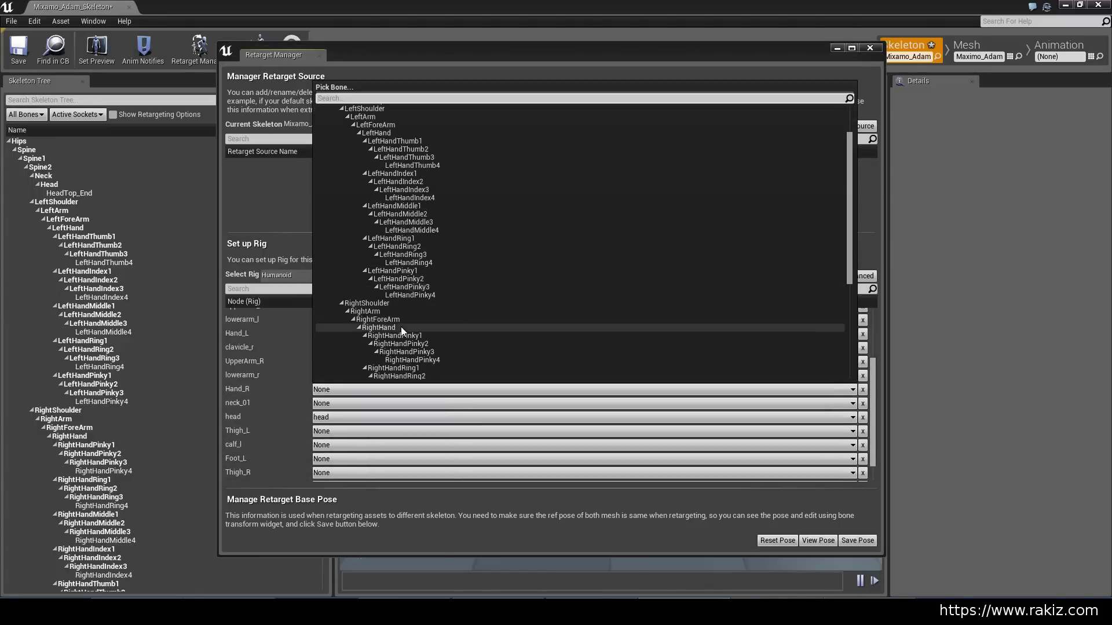
pyautogui.scroll(-8, 401, 328)
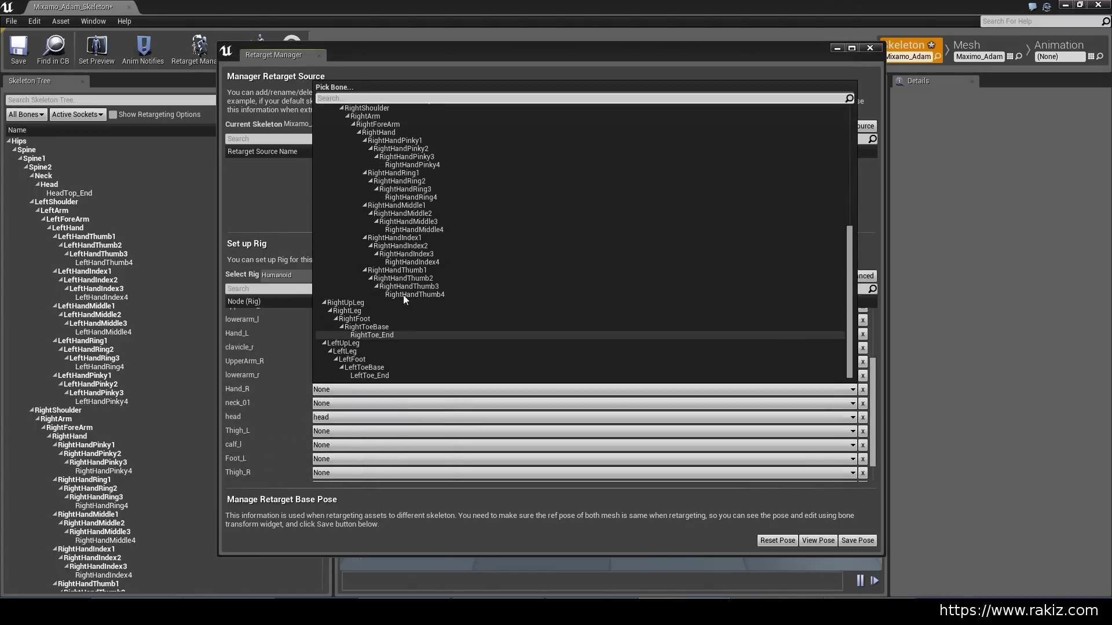
pyautogui.scroll(2, 406, 295)
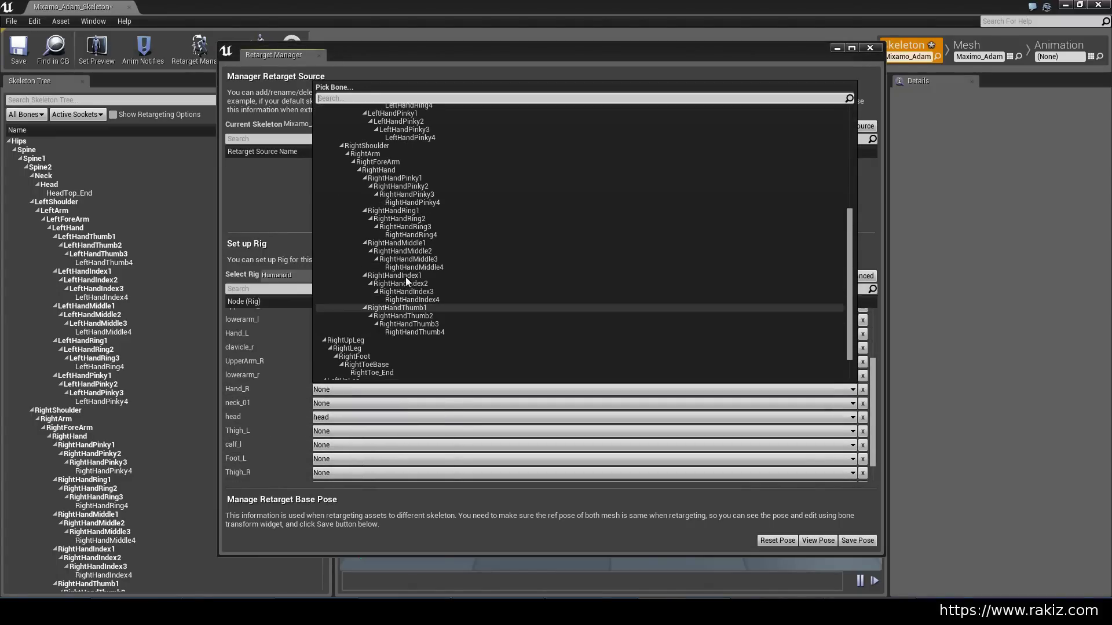
pyautogui.click(381, 170)
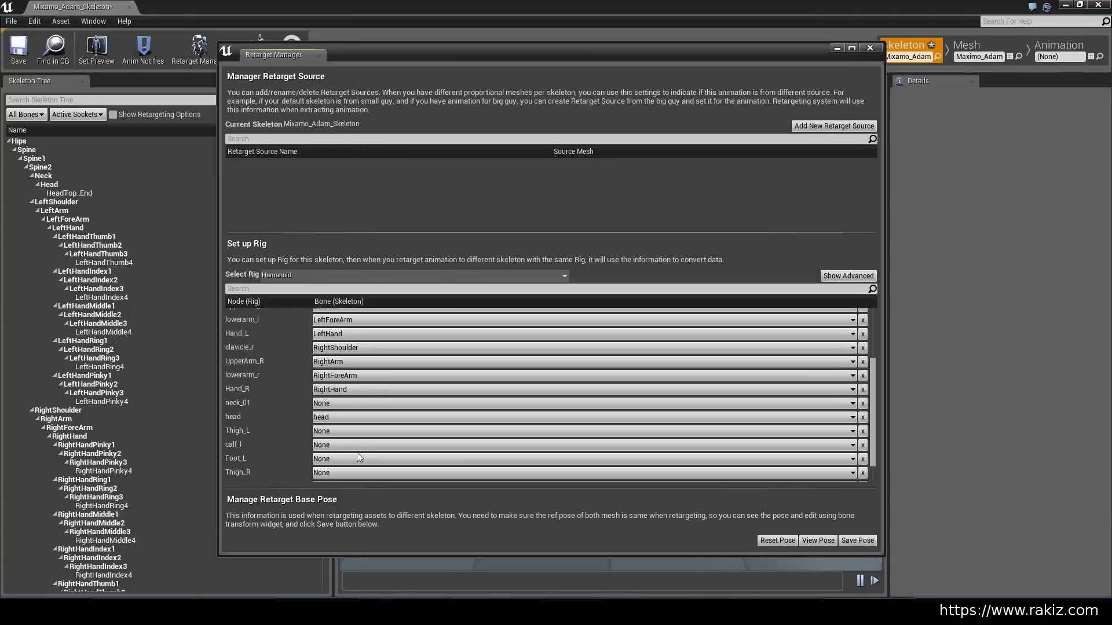
# Map the rig nodes neck_01 and head to the skeleton bones Neck and Head.
pyautogui.click(336, 403)
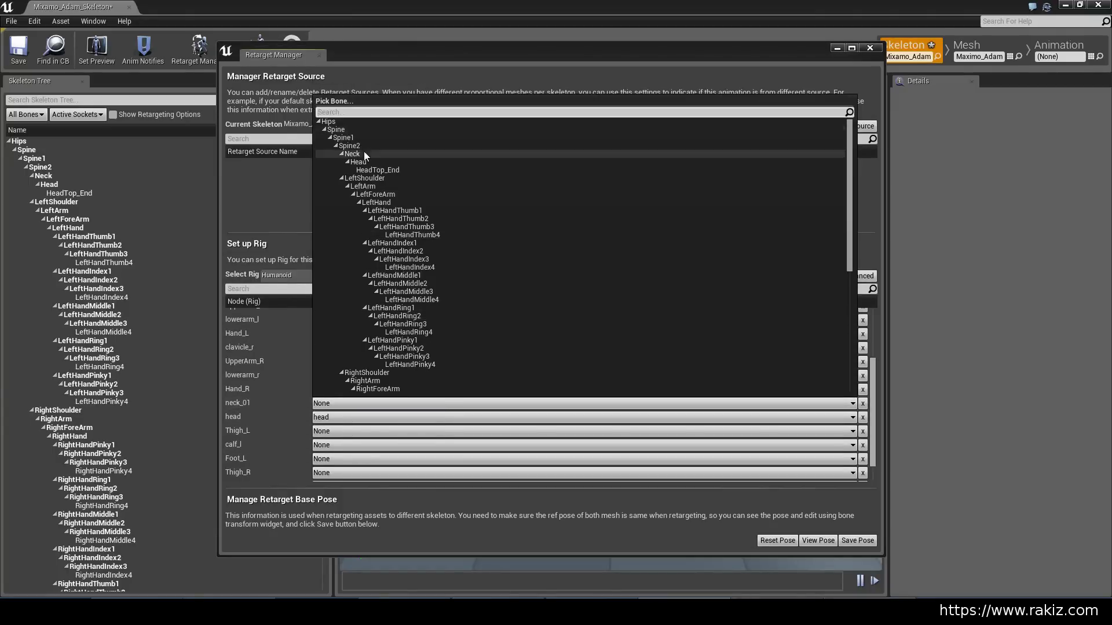
pyautogui.click(359, 155)
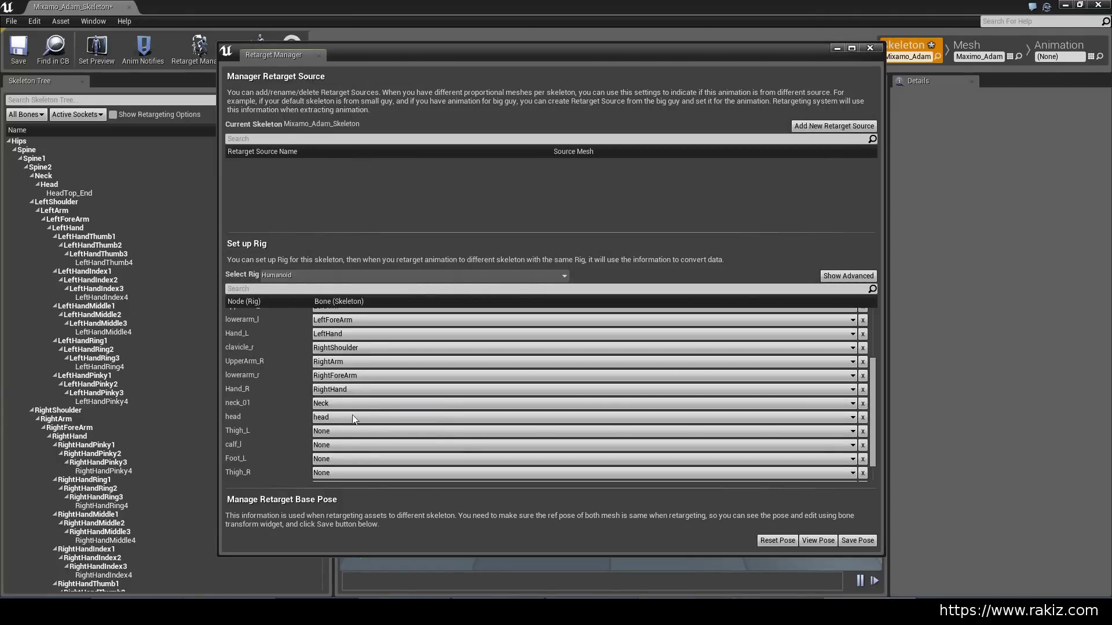
pyautogui.click(338, 418)
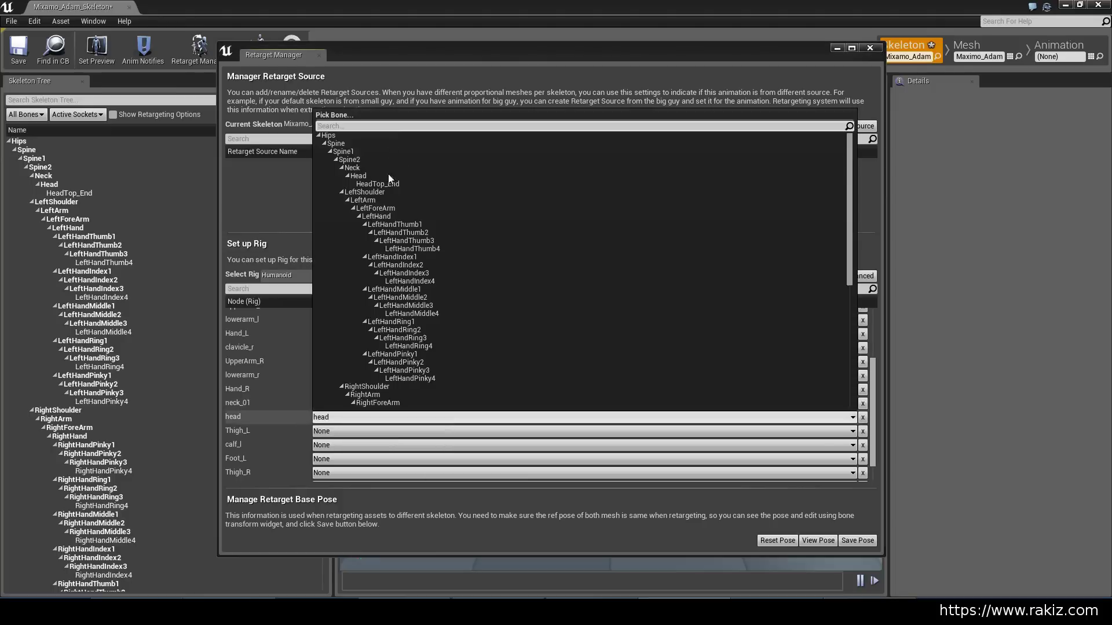
pyautogui.click(357, 175)
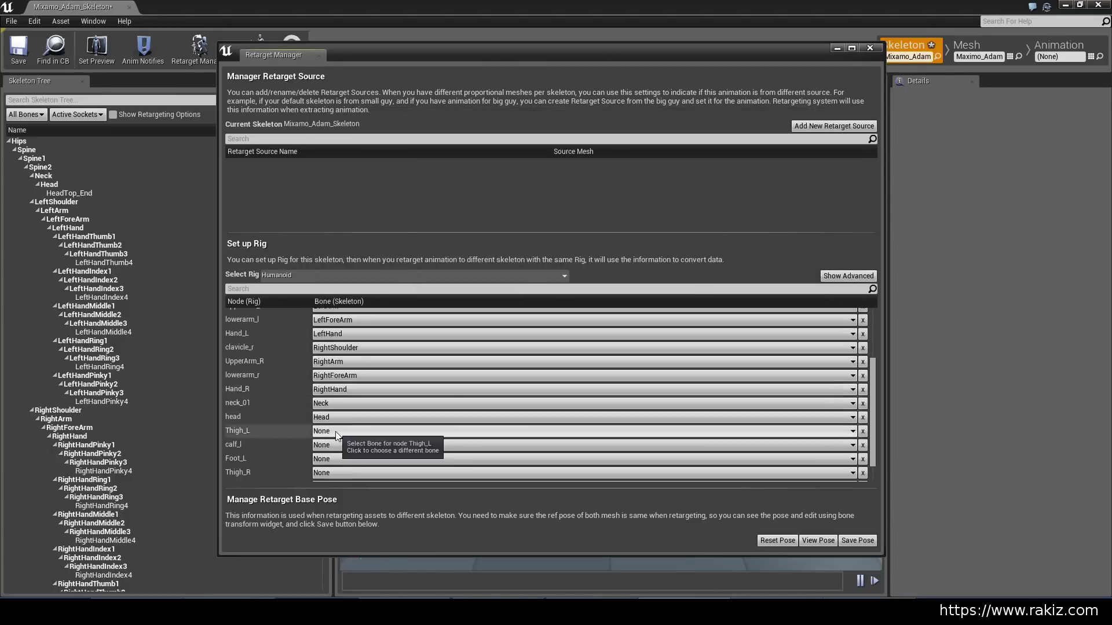
# Search the bone list for "thi", clear the search, and assign the RightUpLeg bone to the Thigh_L node.
pyautogui.click(336, 432)
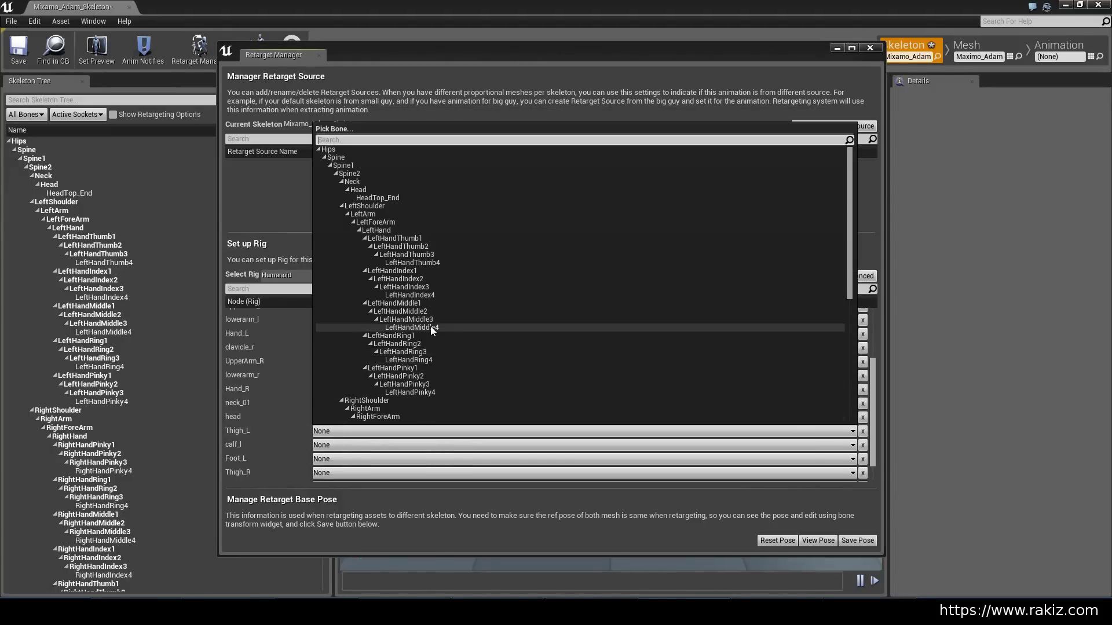
pyautogui.scroll(-5, 430, 325)
pyautogui.write('th')
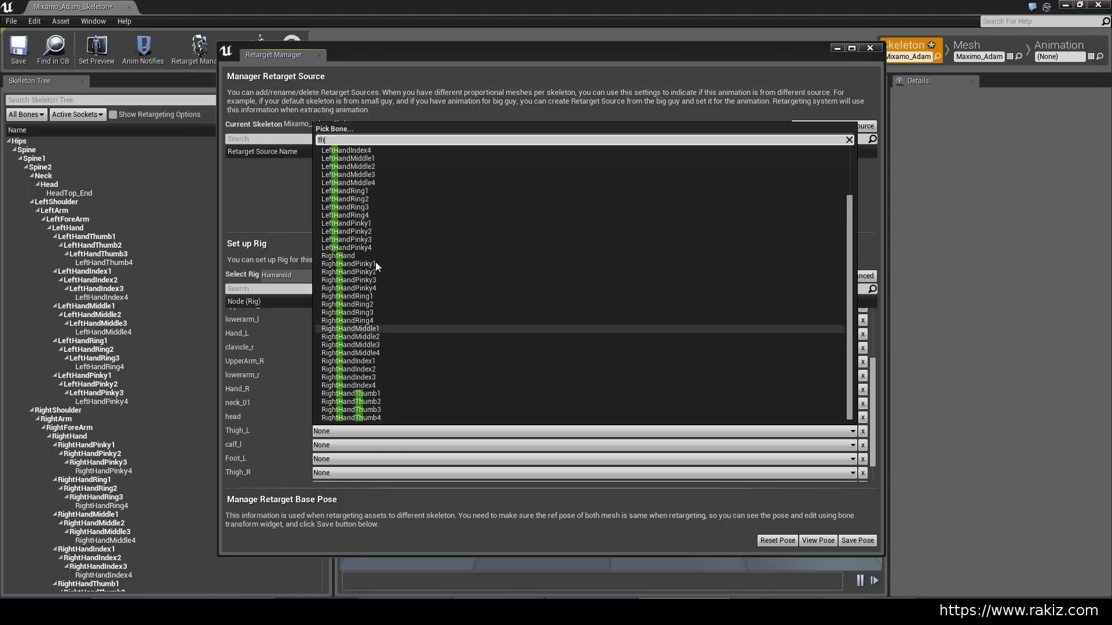
pyautogui.write('i')
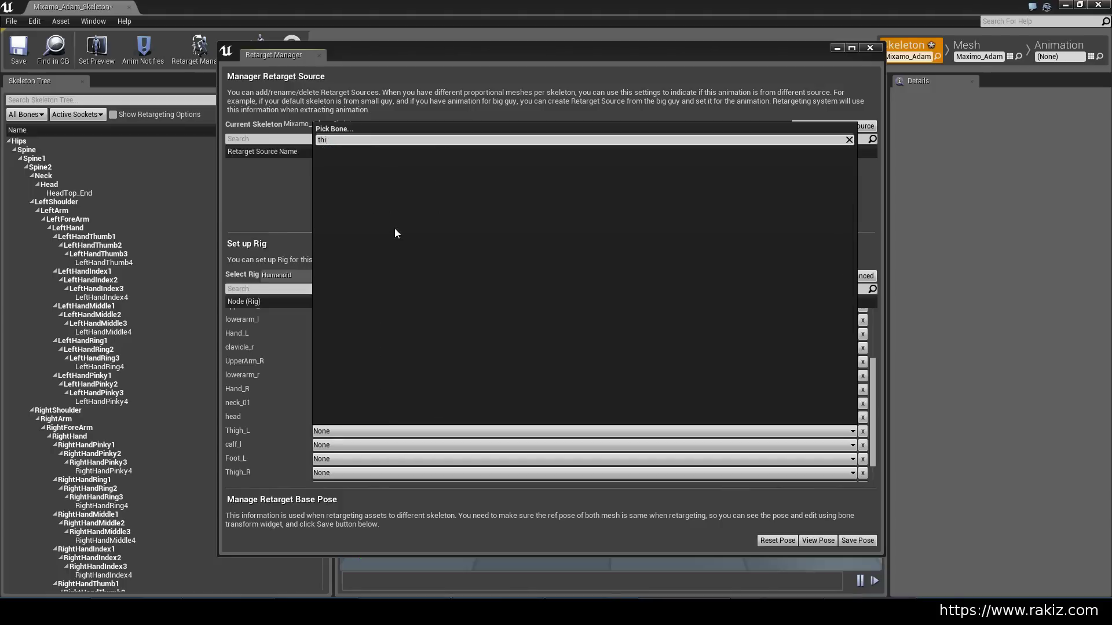
pyautogui.press('BackSpace')
pyautogui.press('BackSpace')
pyautogui.press('BackSpace')
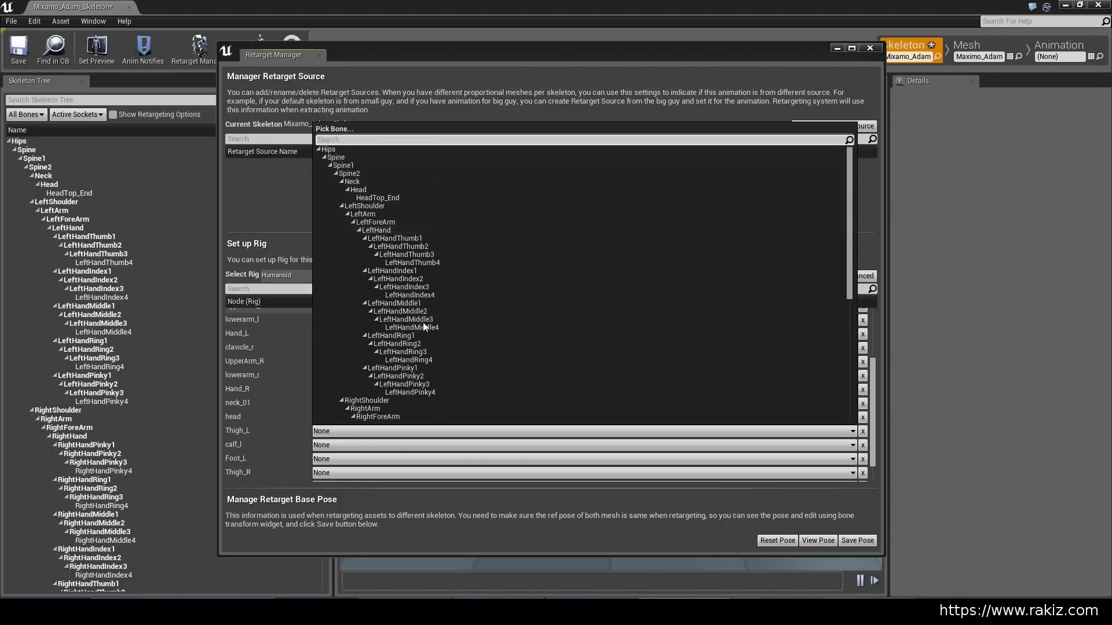
pyautogui.scroll(-10, 426, 339)
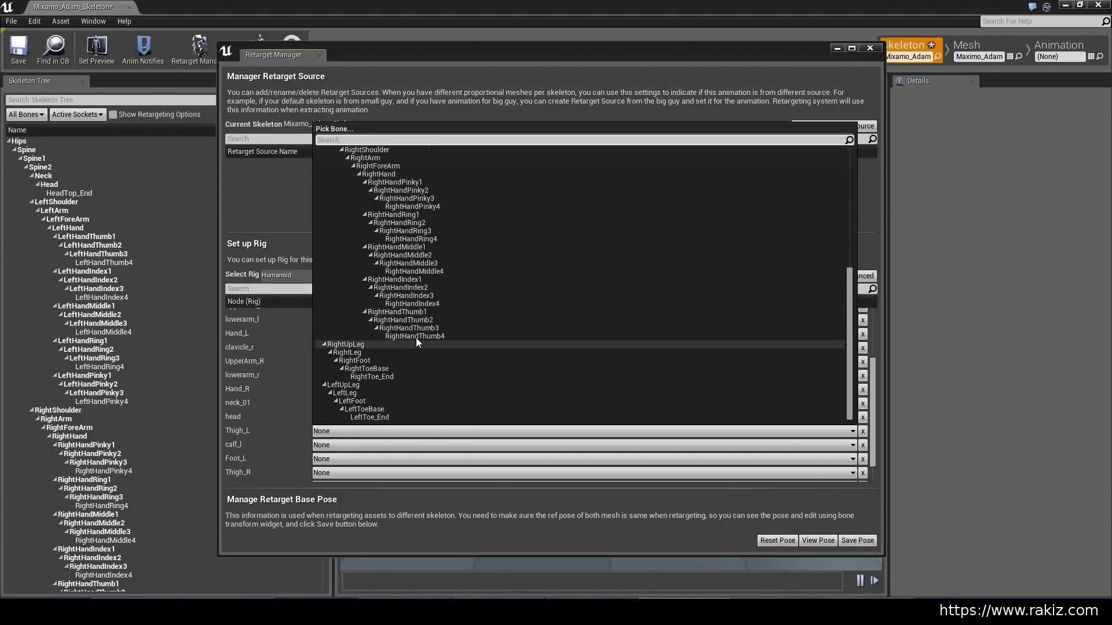
pyautogui.click(357, 345)
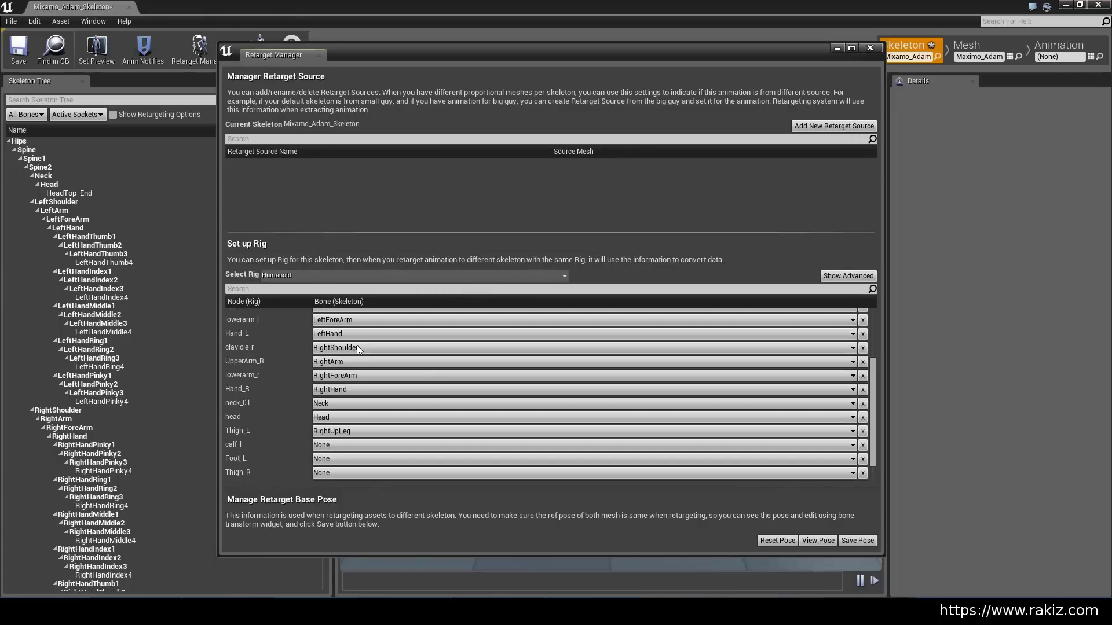
# Map the rig node Thigh_L to the LeftUpLeg bone.
pyautogui.click(325, 431)
pyautogui.scroll(-10, 371, 390)
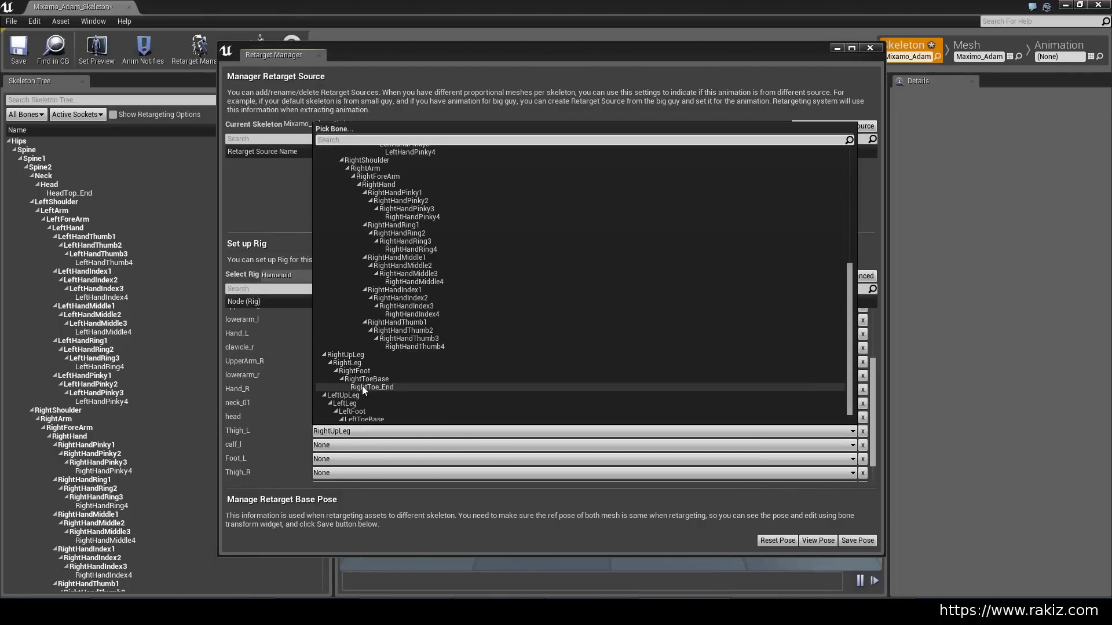
pyautogui.click(358, 387)
# Assign the RightLeg bone to the calf_l rig node.
pyautogui.click(349, 433)
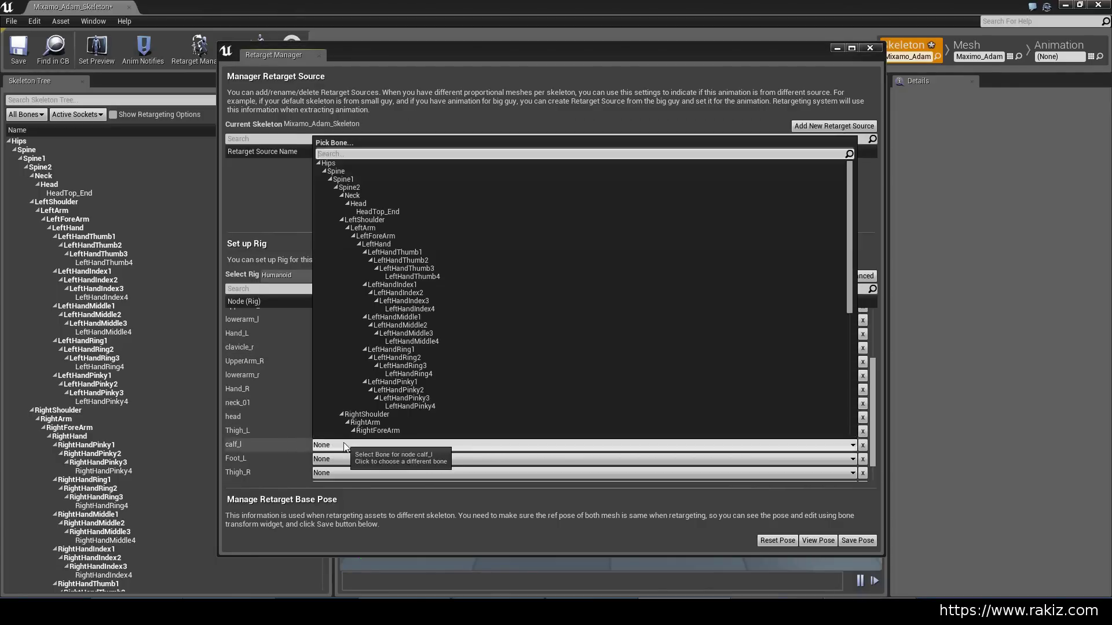
pyautogui.scroll(-5, 380, 406)
pyautogui.scroll(-5, 380, 406)
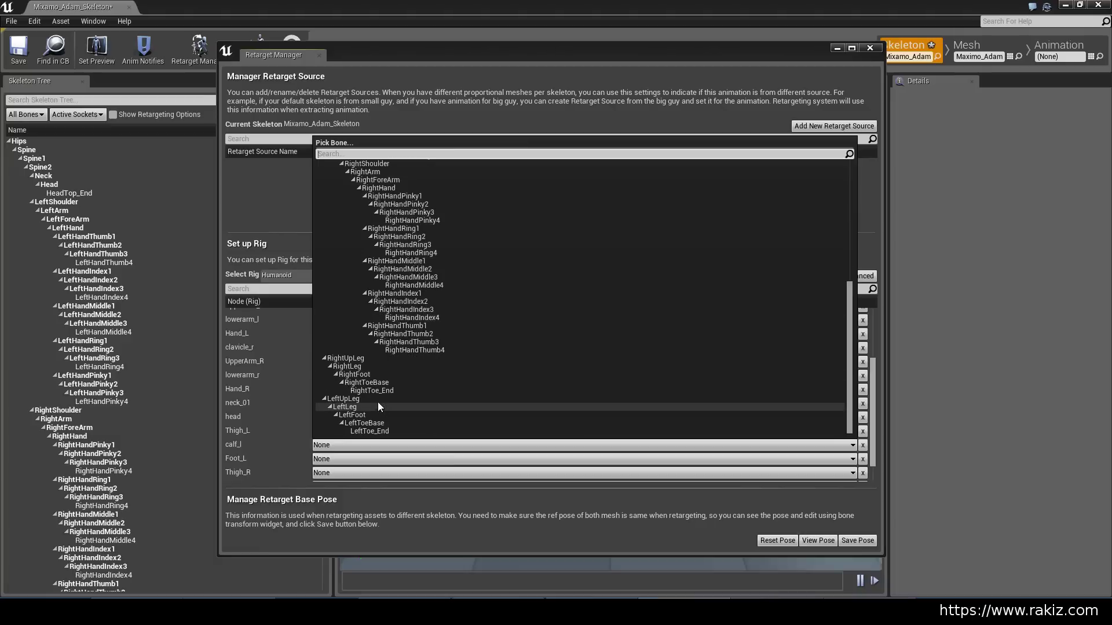
pyautogui.click(369, 366)
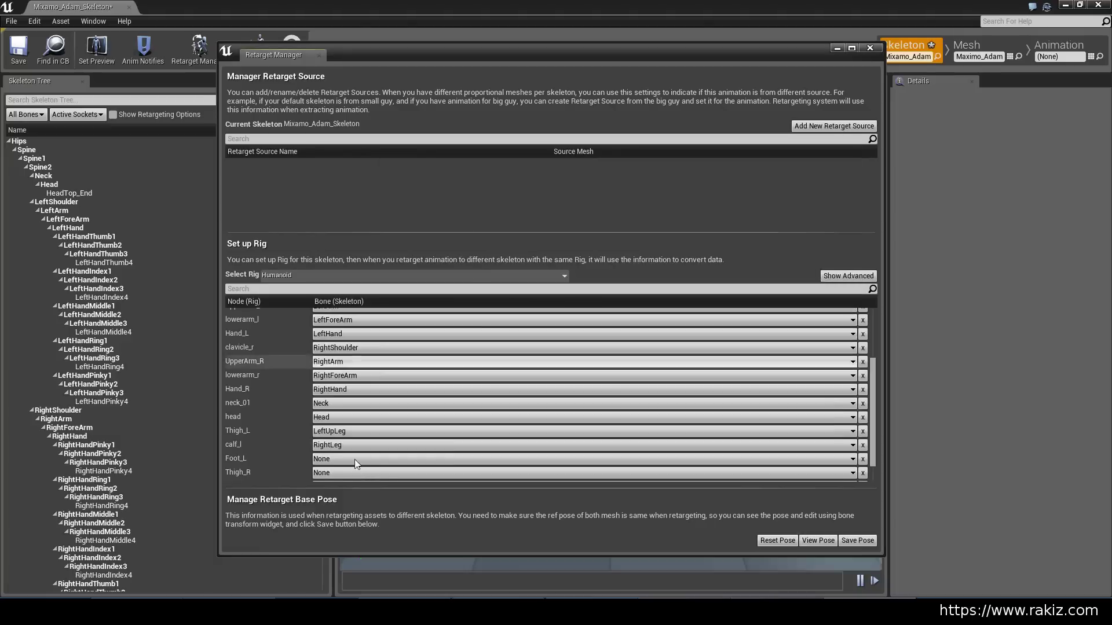
# Map the rig nodes calf_l and Foot_L to the bones LeftLeg and LeftFoot.
pyautogui.click(354, 458)
pyautogui.scroll(-5, 374, 405)
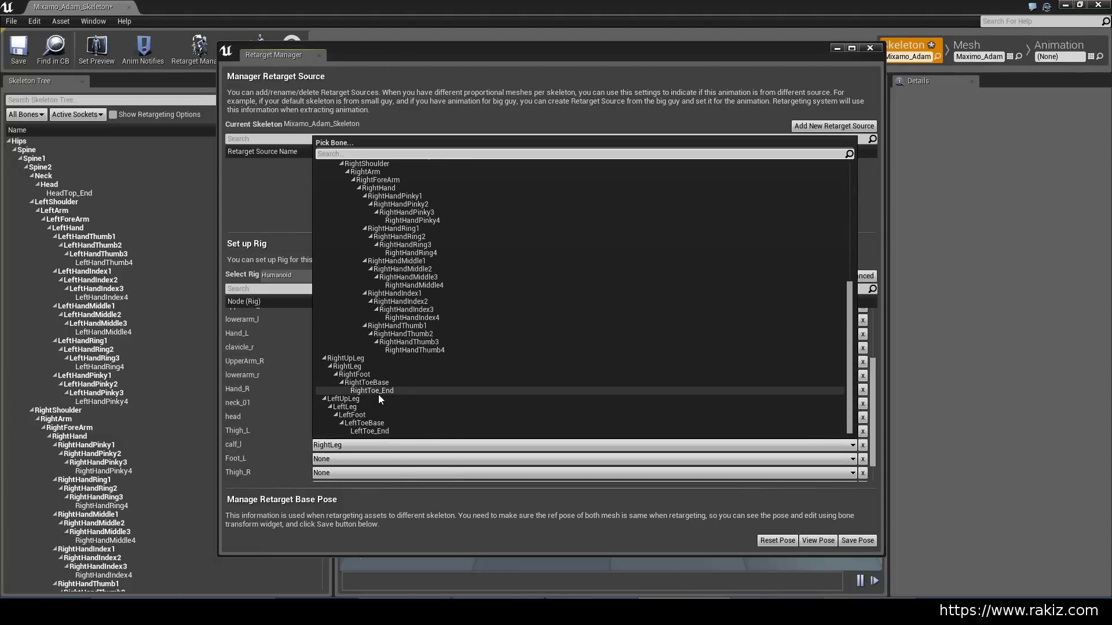
pyautogui.click(348, 407)
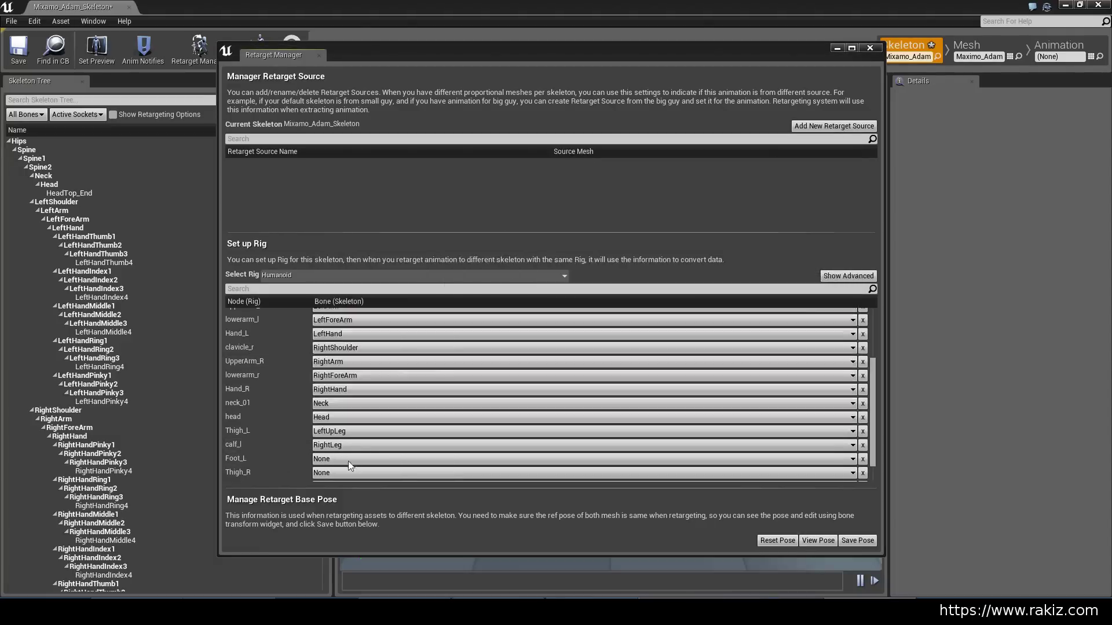
pyautogui.click(338, 462)
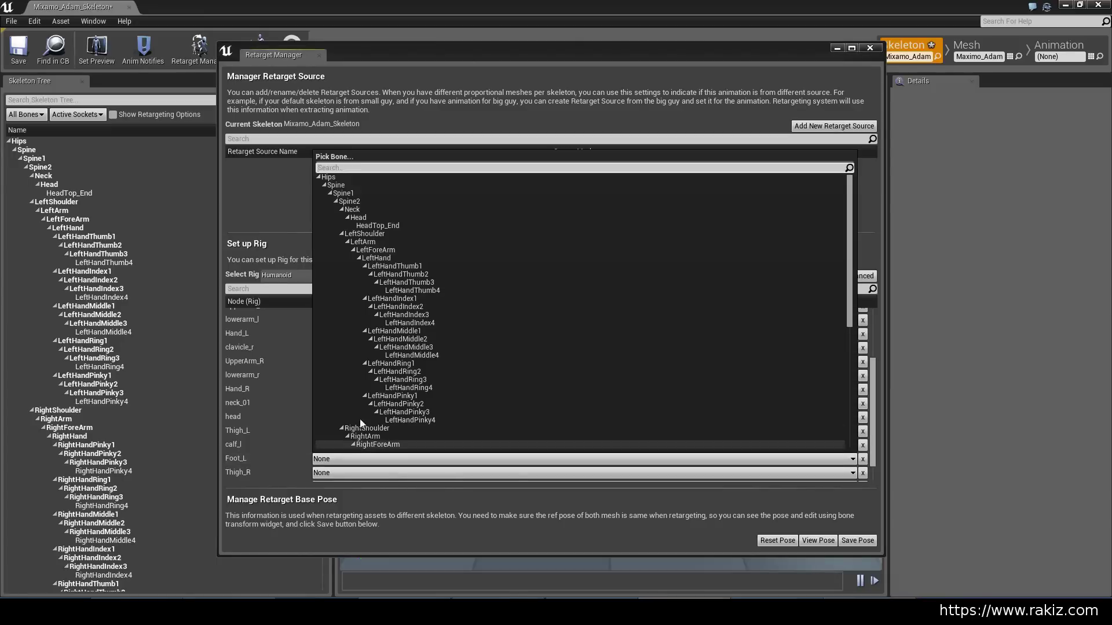
pyautogui.scroll(-10, 379, 394)
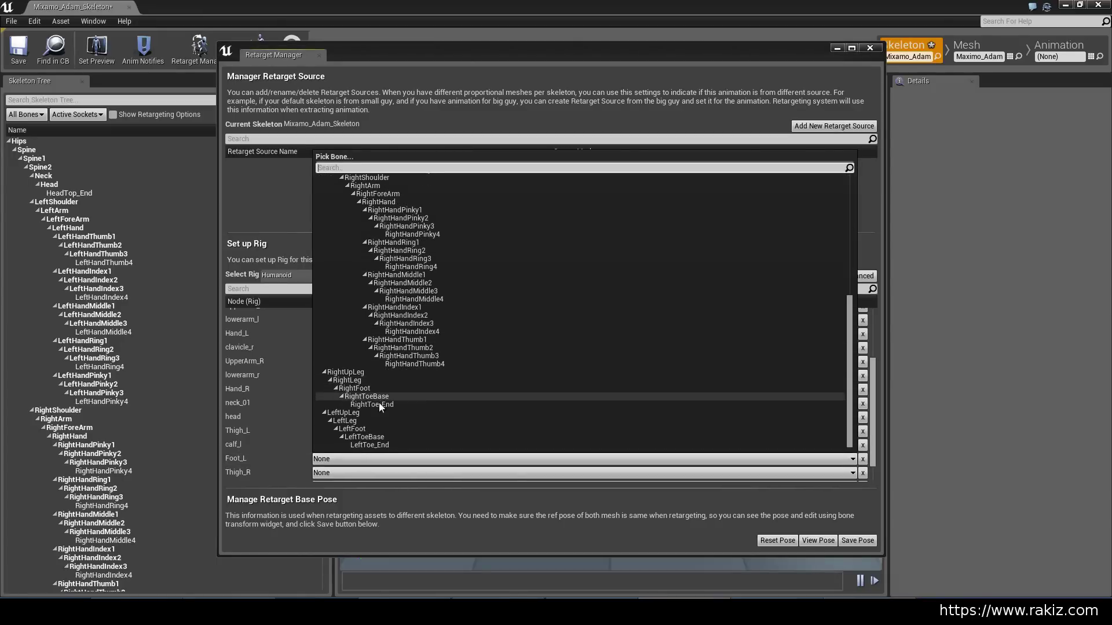
pyautogui.click(352, 428)
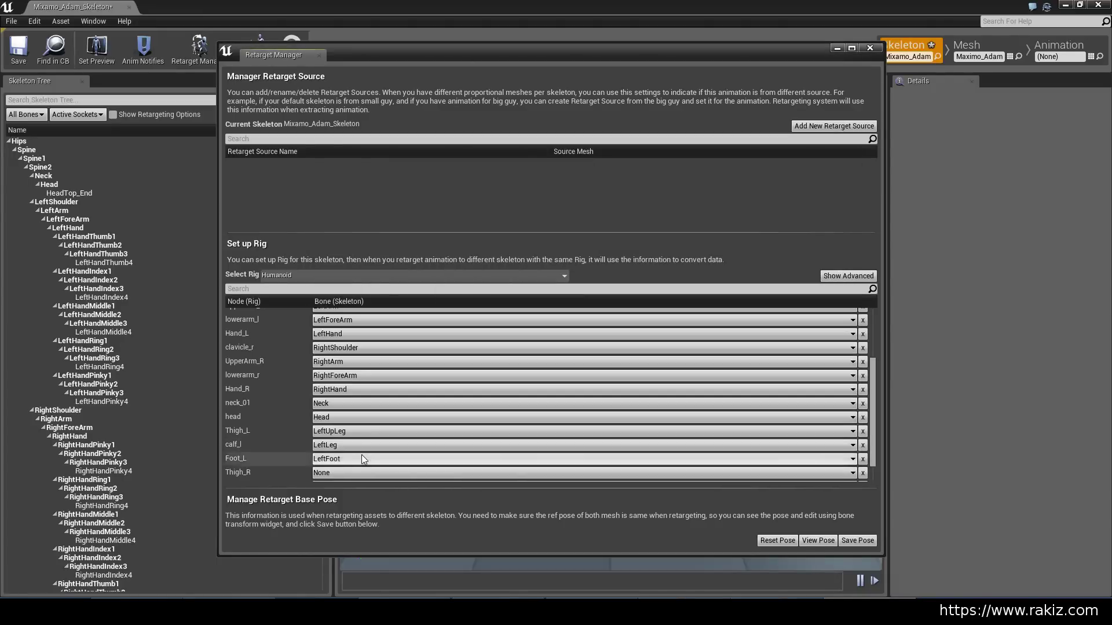
# Map the rig nodes Thigh_R, calf_r and Foot_R to the bones RightUpLeg, RightLeg and RightFoot.
pyautogui.scroll(-2, 361, 454)
pyautogui.click(339, 449)
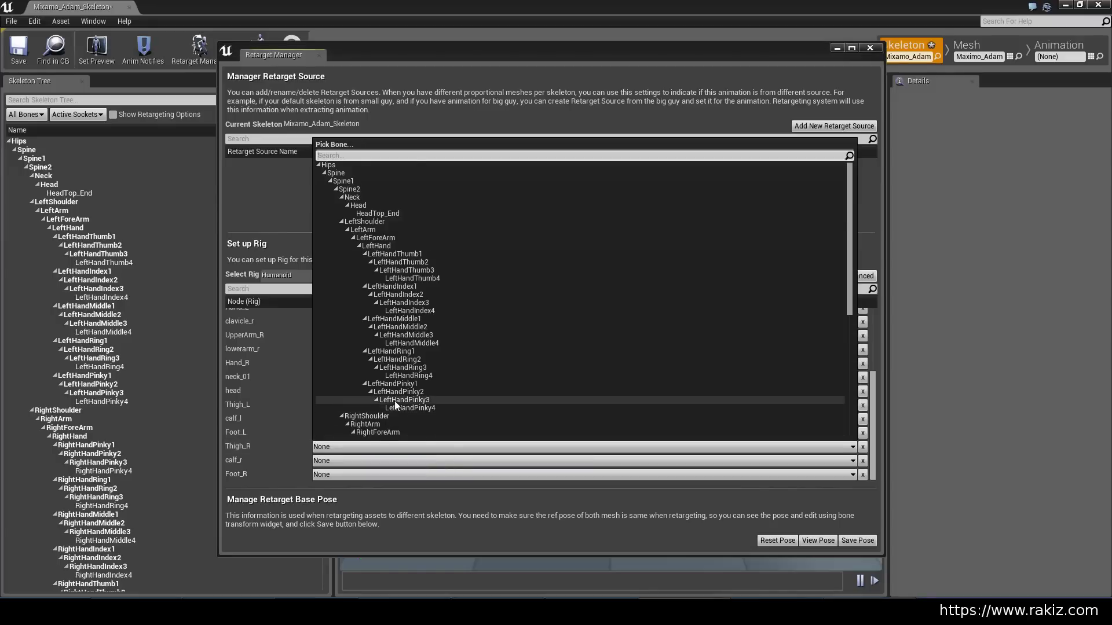
pyautogui.scroll(-10, 394, 402)
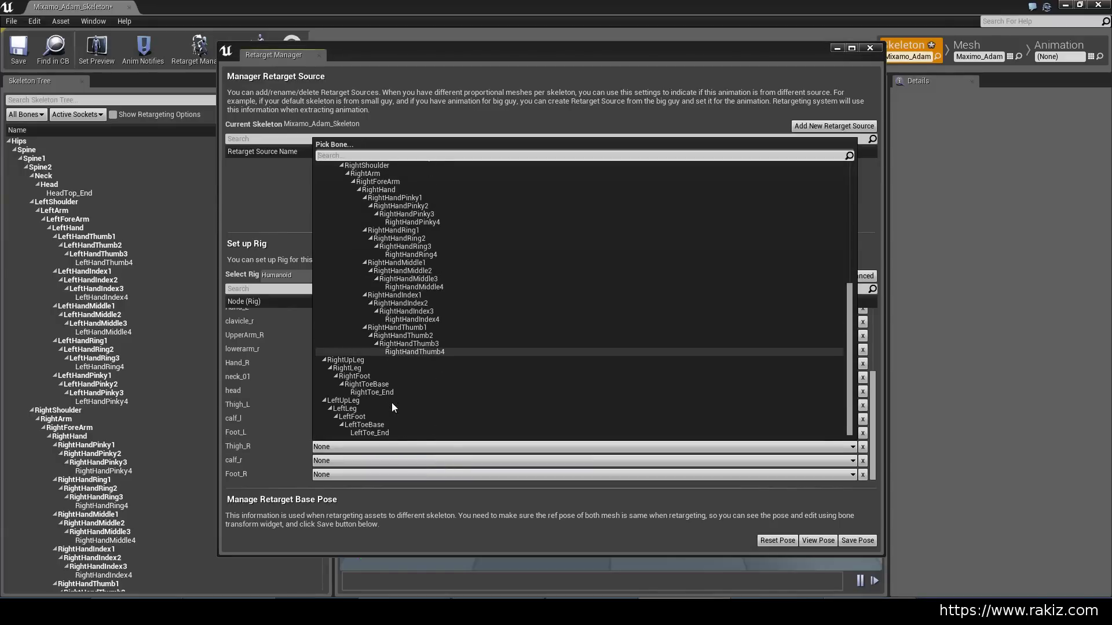
pyautogui.click(354, 360)
pyautogui.click(347, 465)
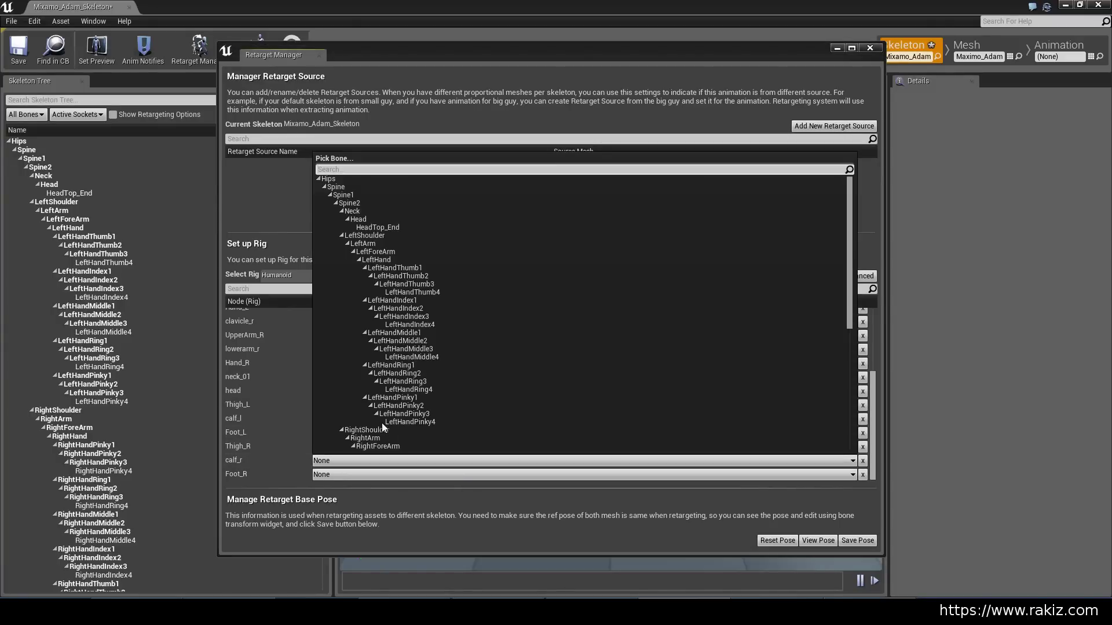
pyautogui.scroll(-10, 381, 423)
pyautogui.click(364, 382)
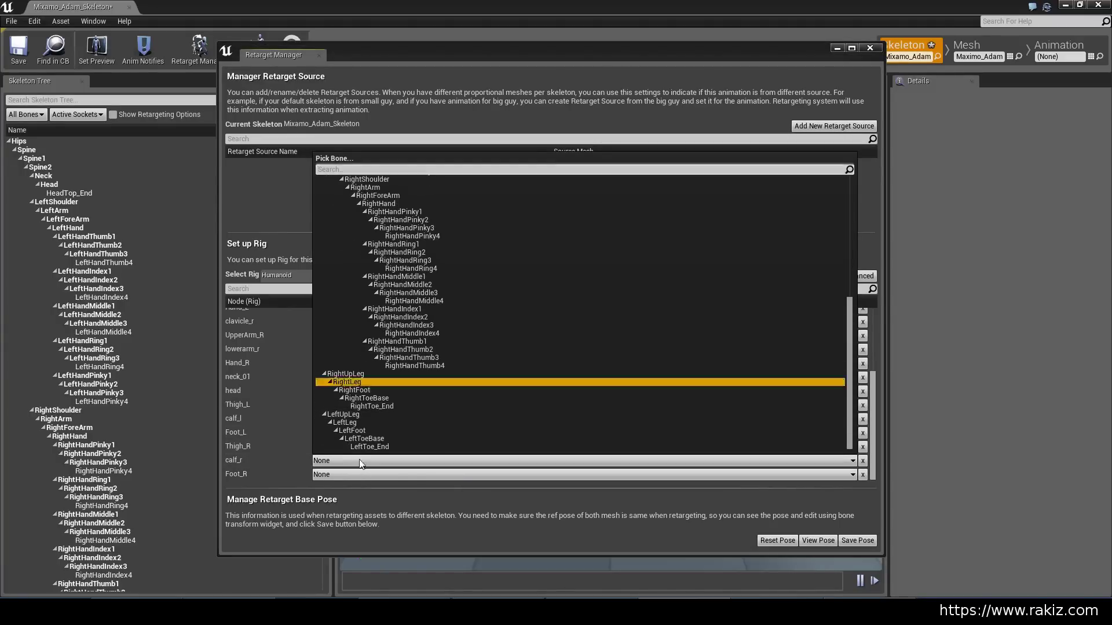
pyautogui.click(350, 475)
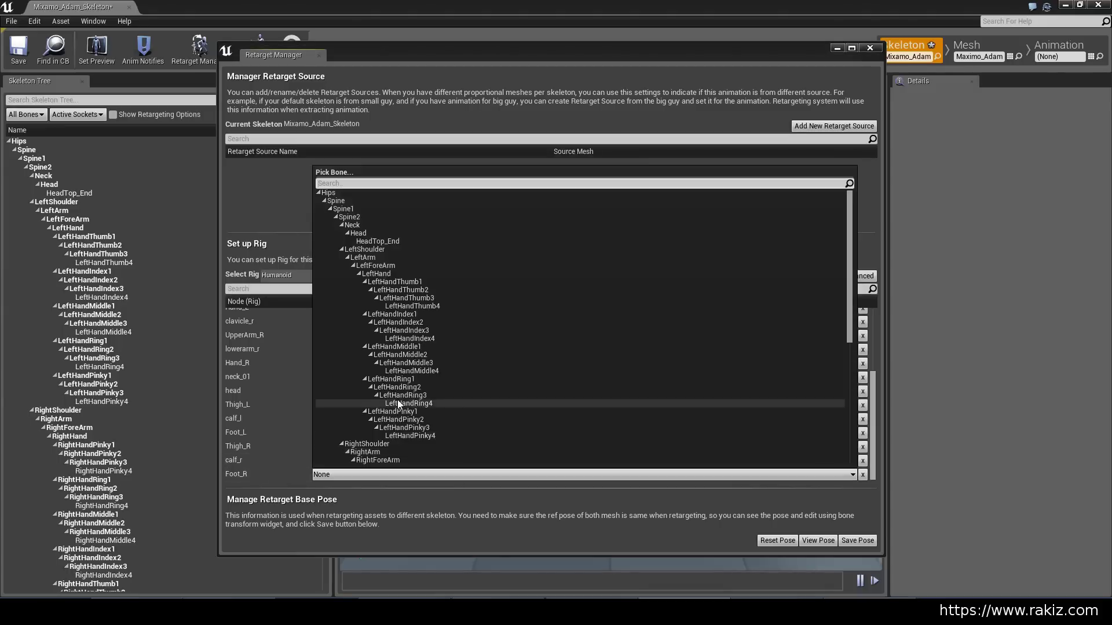
pyautogui.scroll(-10, 383, 409)
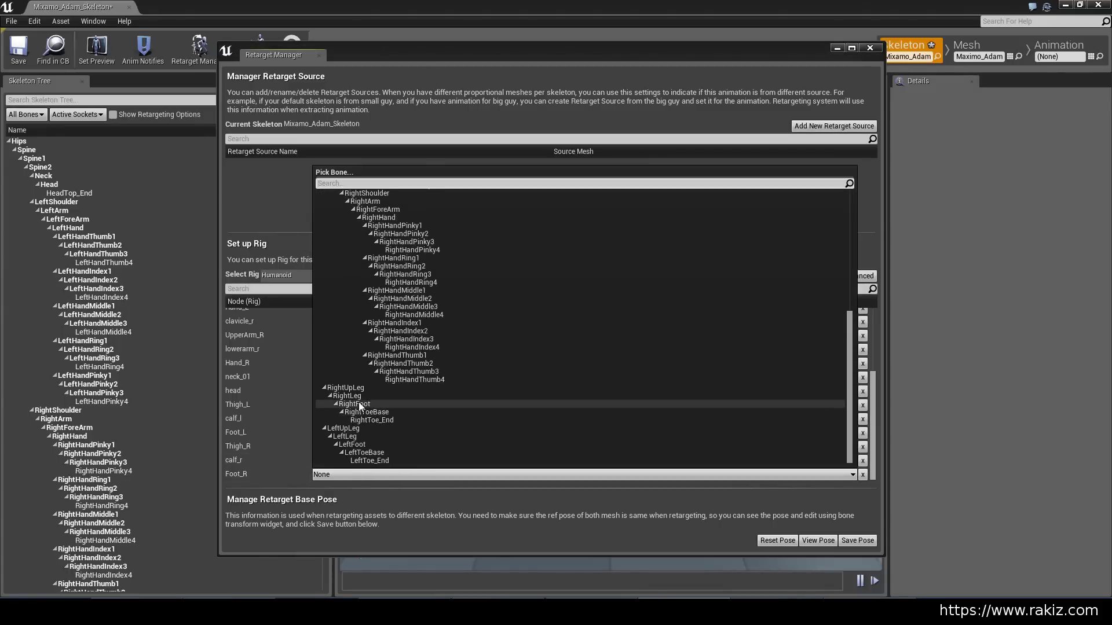
# Map the Foot_R rig node to the RightFoot bone and switch the rig setup to its advanced nodes.
pyautogui.click(359, 404)
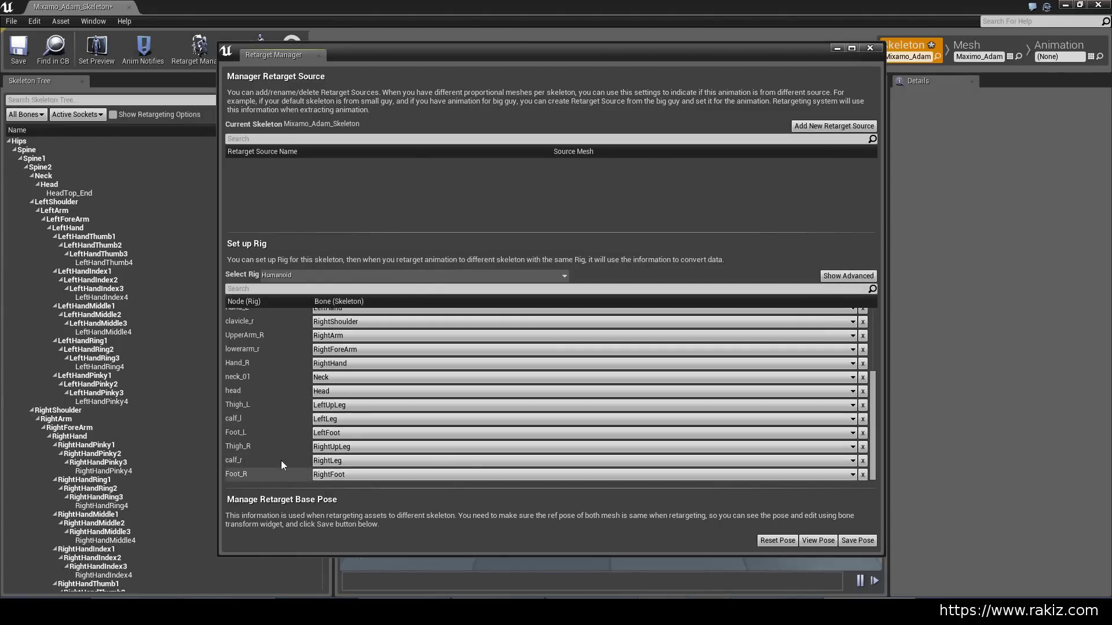
pyautogui.scroll(5, 378, 376)
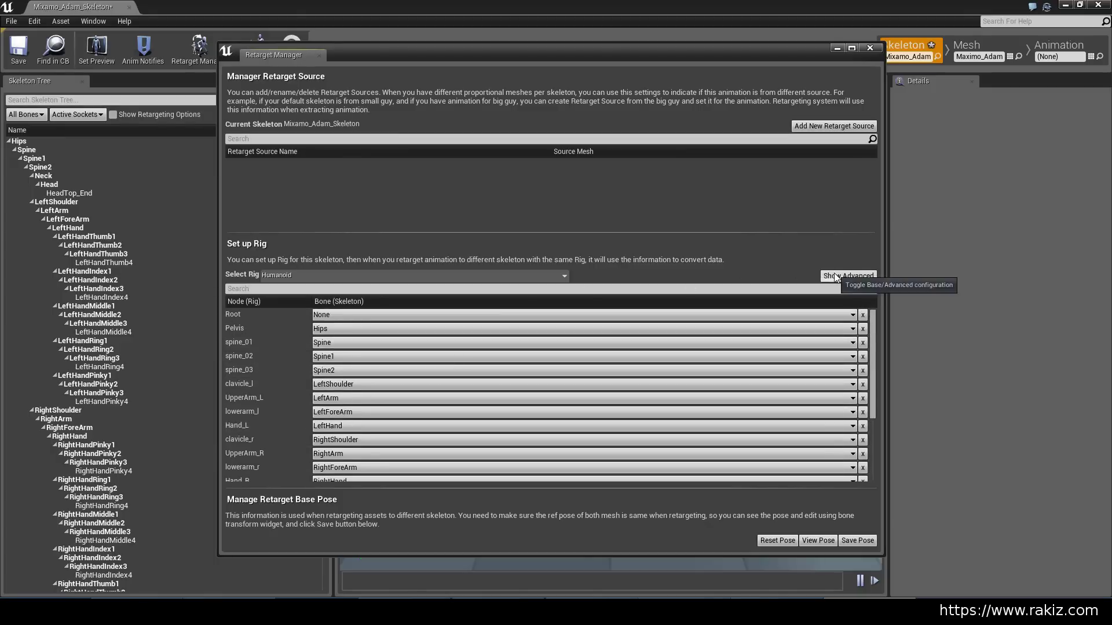
pyautogui.click(836, 277)
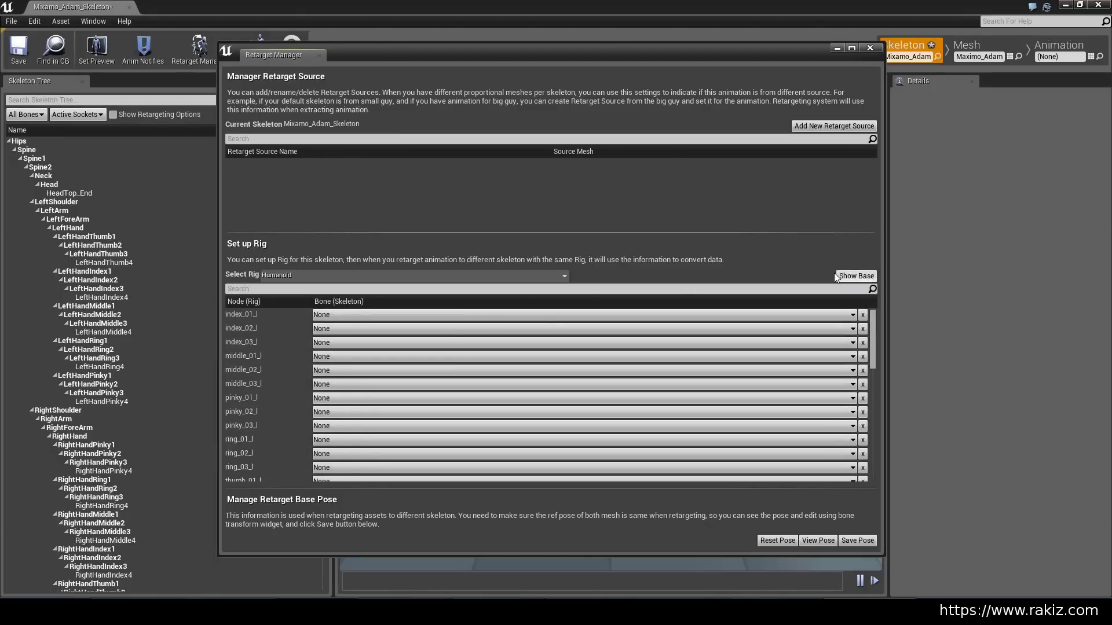
# Map rig nodes index_01_l, index_02_l and index_03_l to bones LeftHandIndex1, LeftHandIndex2 and LeftHandIndex3.
pyautogui.click(339, 316)
pyautogui.write('ind')
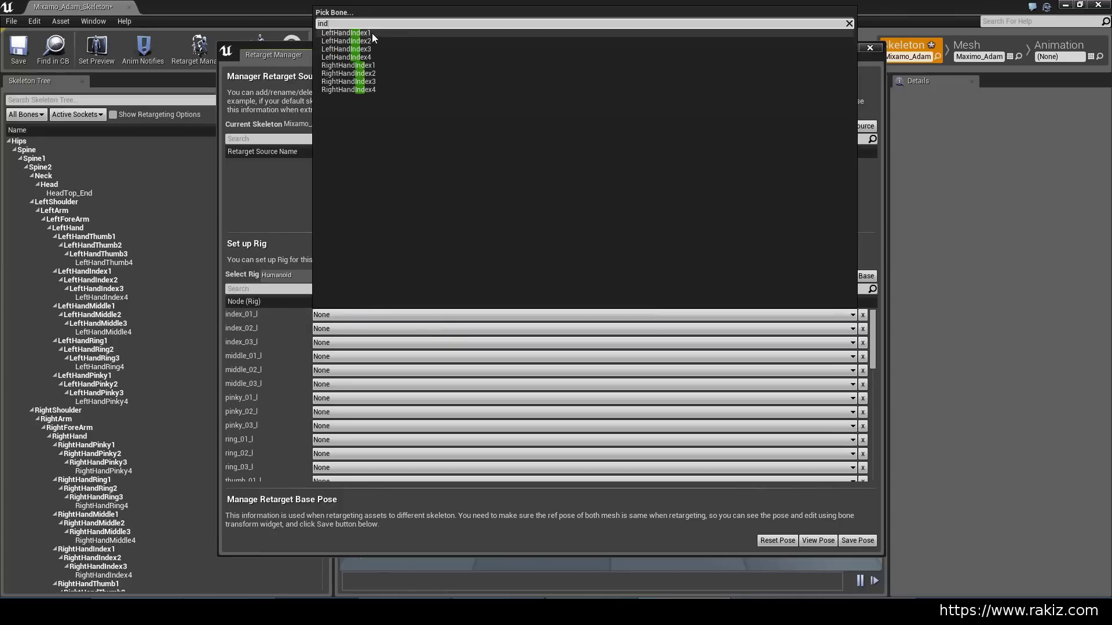
pyautogui.click(372, 33)
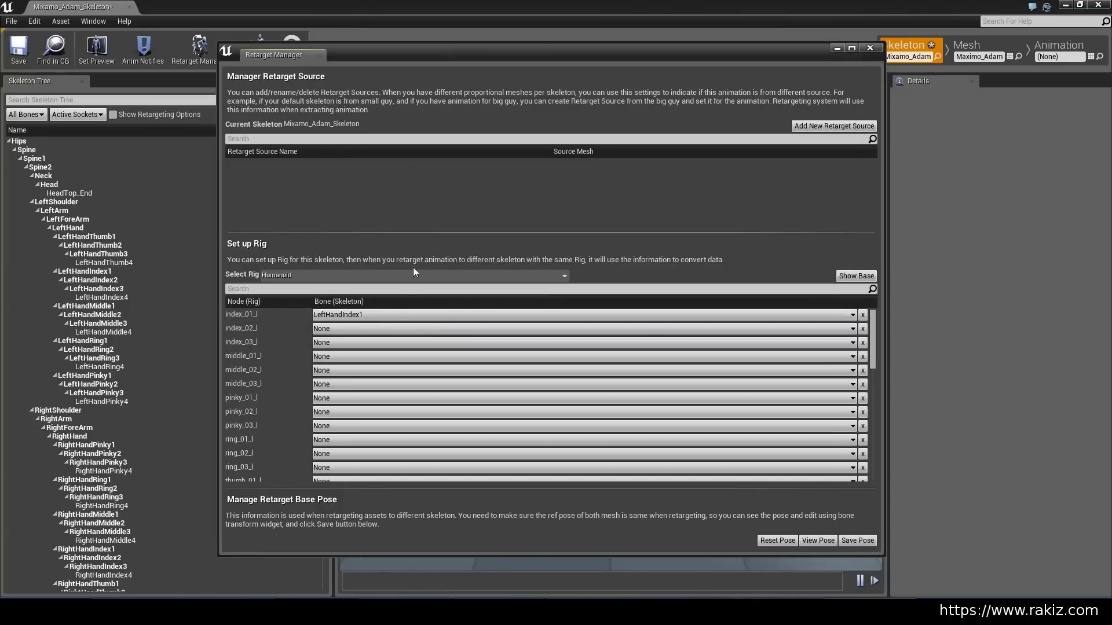
pyautogui.click(386, 328)
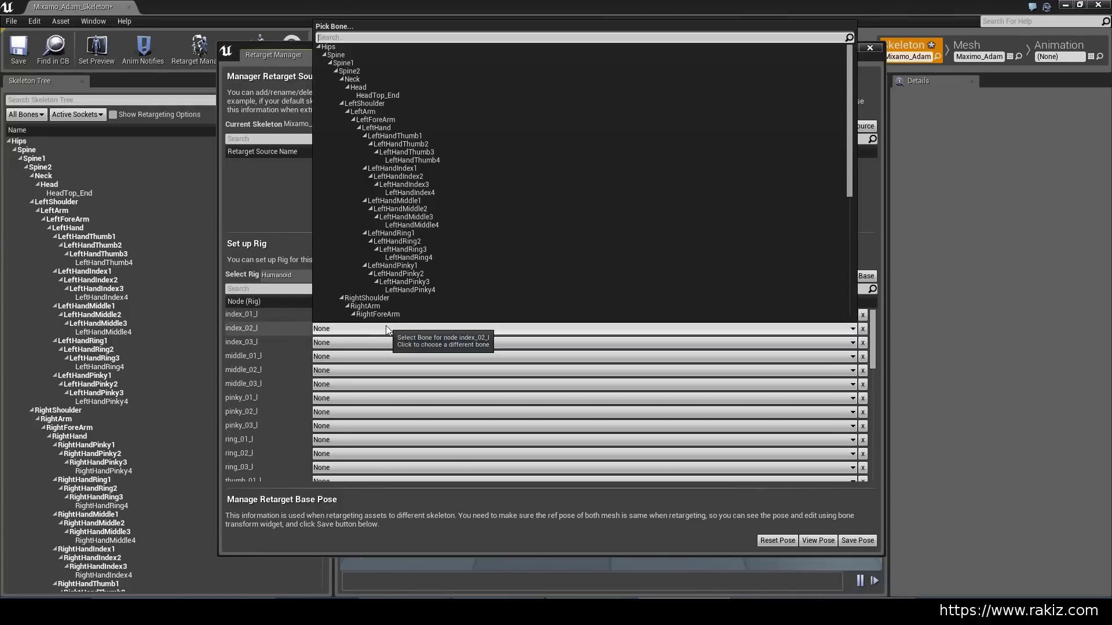
pyautogui.write('ind')
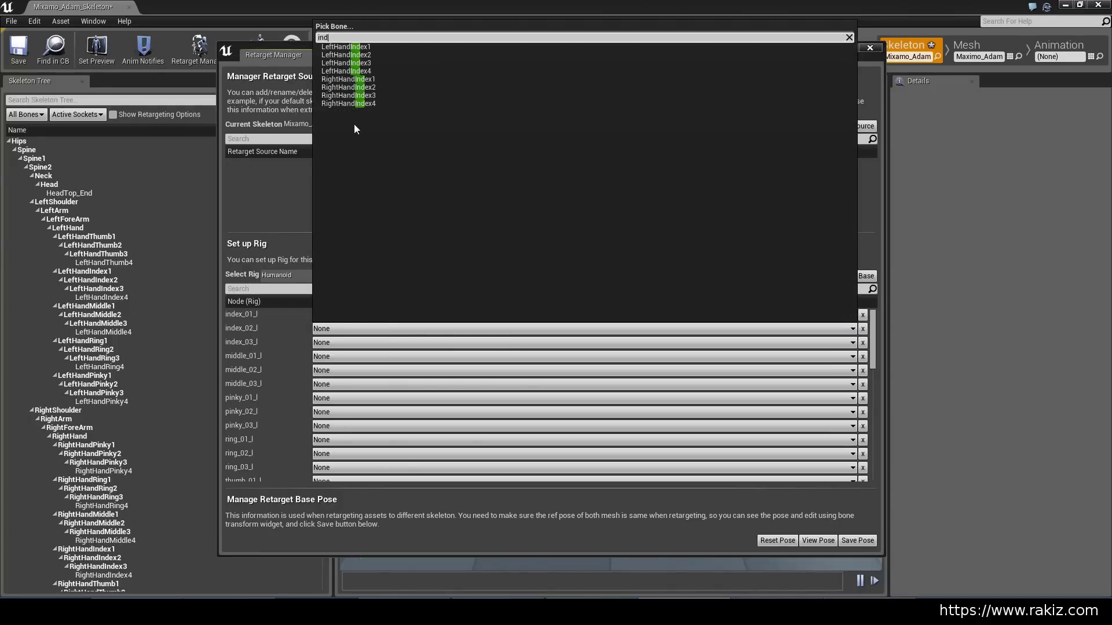
pyautogui.click(346, 55)
pyautogui.click(364, 343)
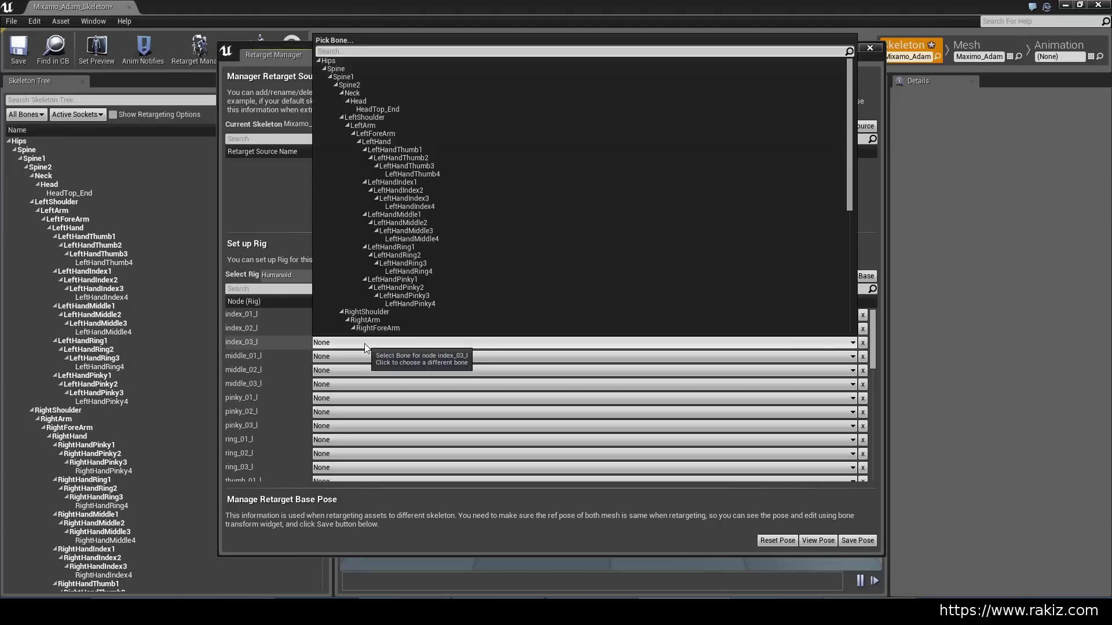
pyautogui.write('ind')
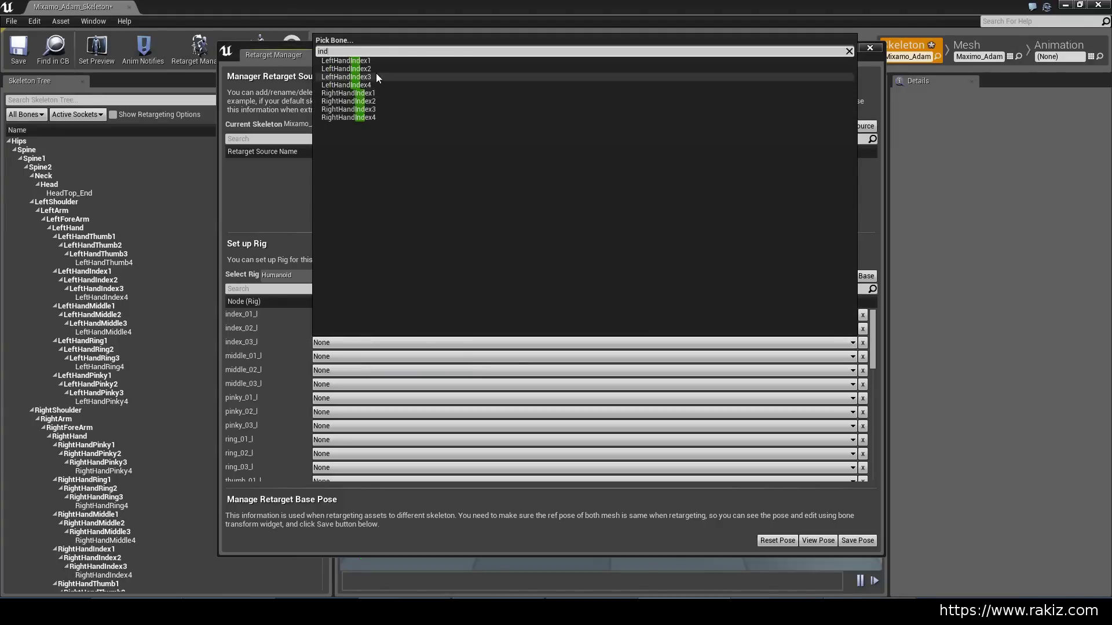
pyautogui.click(373, 76)
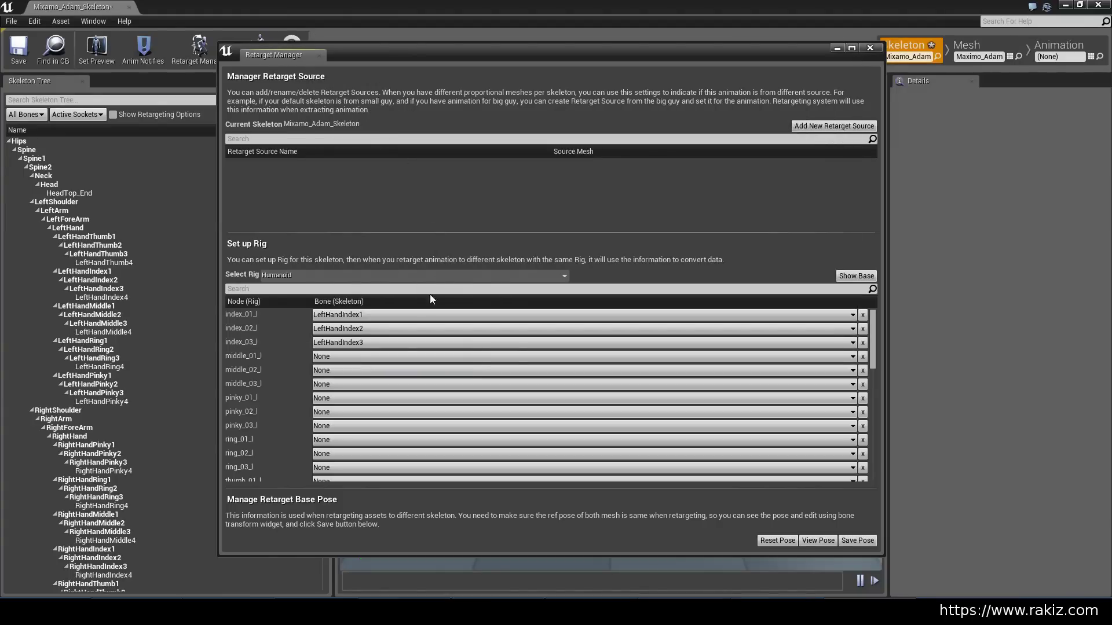
# Map the middle_01_l rig node to the LeftHandMiddle1 bone.
pyautogui.click(364, 354)
pyautogui.write('mi')
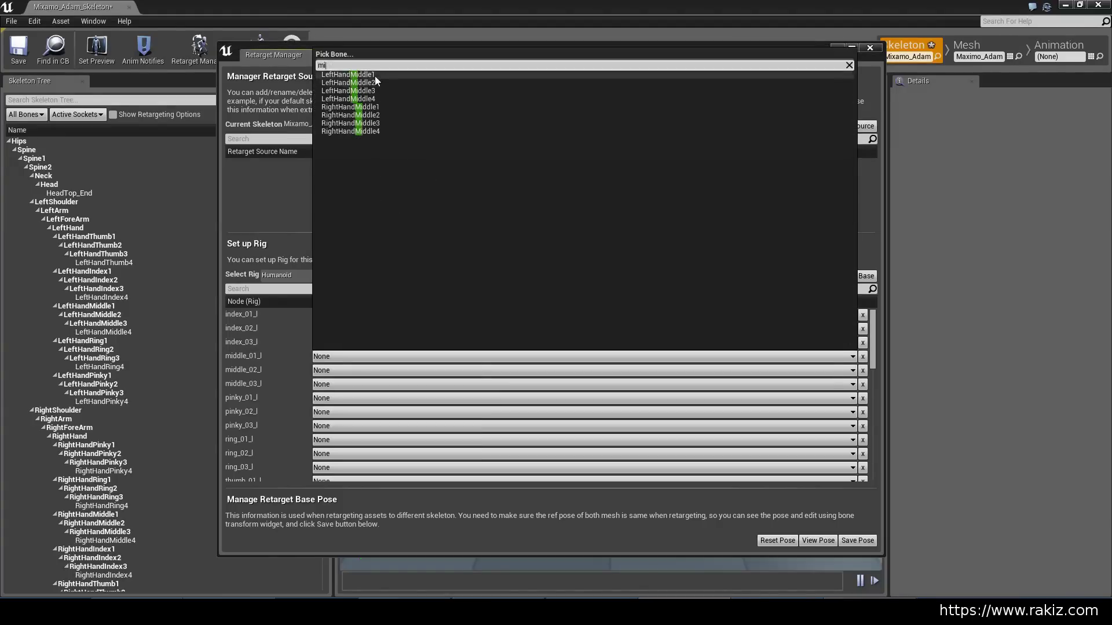
pyautogui.click(374, 75)
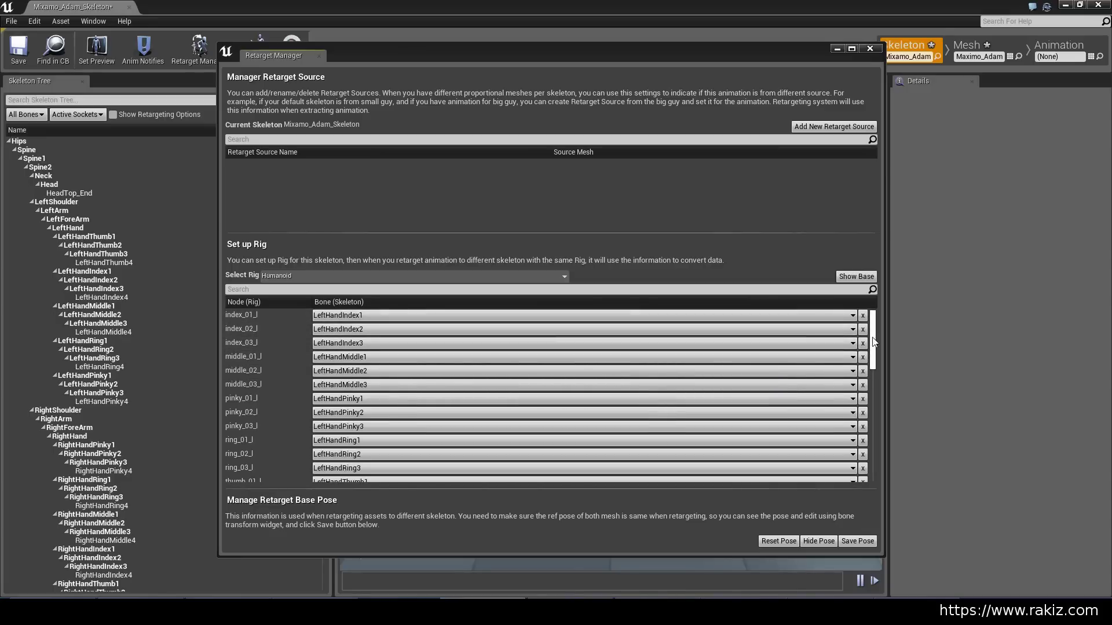
# Review the advanced bone mappings from the left fingers through the right hand and leg twist nodes to the IK nodes.
pyautogui.moveTo(874, 341)
pyautogui.mouseDown()
pyautogui.moveTo(869, 381)
pyautogui.moveTo(861, 339)
pyautogui.mouseUp()
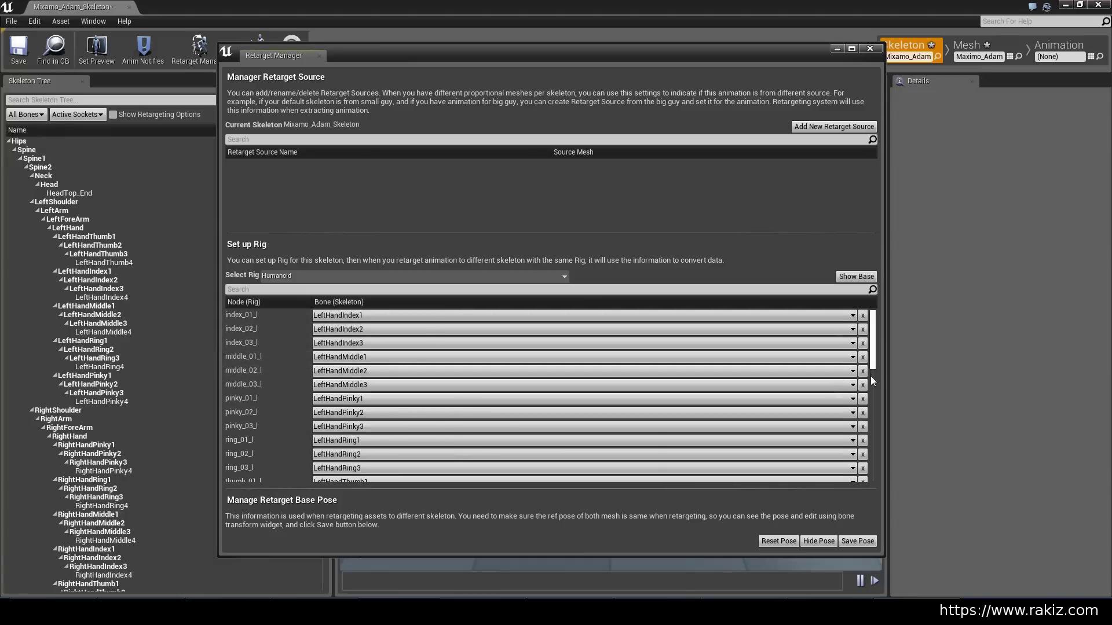
pyautogui.moveTo(872, 376); pyautogui.dragTo(867, 406)
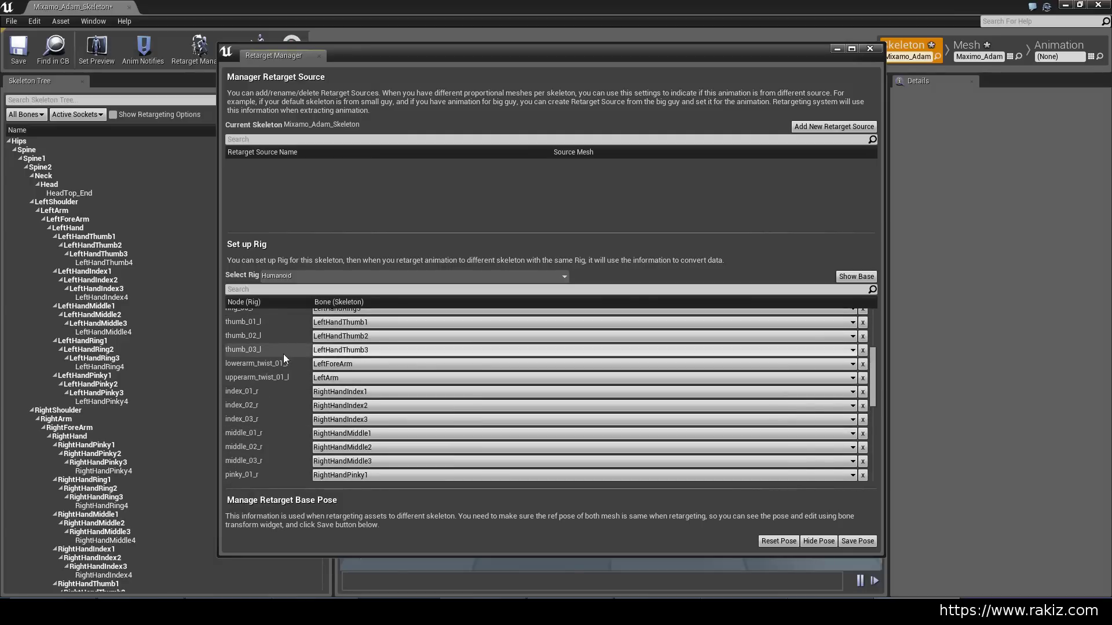
pyautogui.scroll(-4, 301, 418)
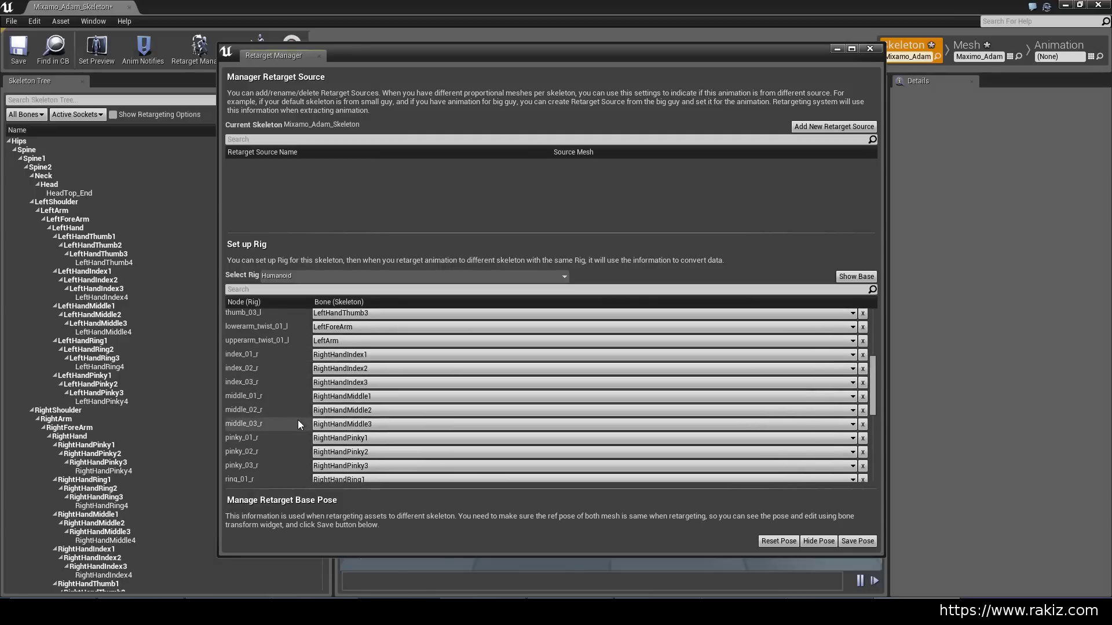
pyautogui.scroll(-5, 292, 416)
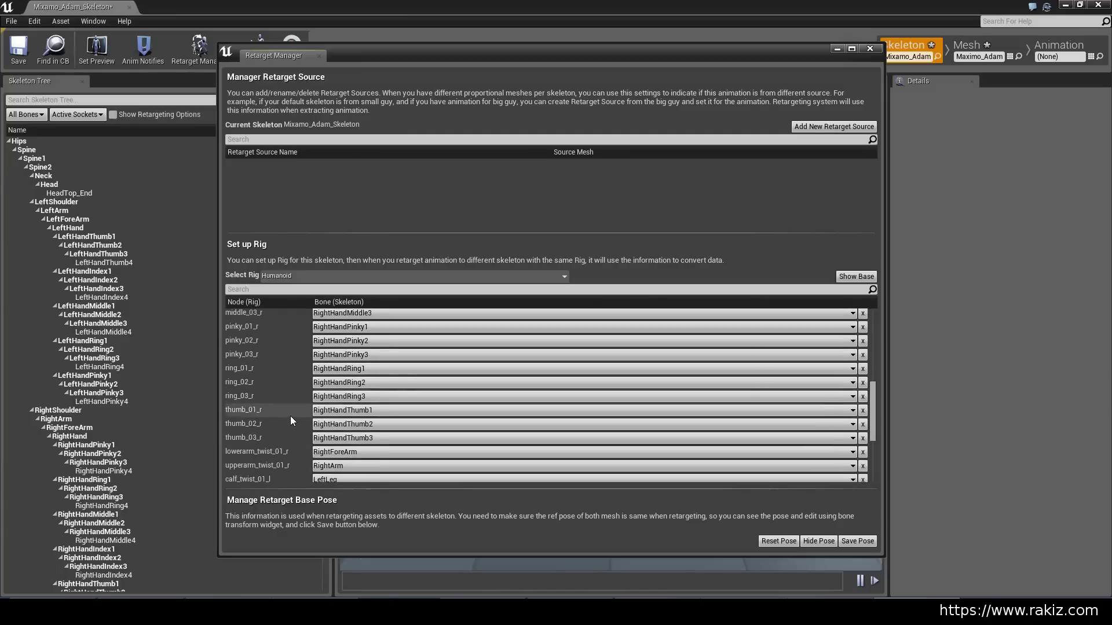
pyautogui.scroll(-2, 286, 411)
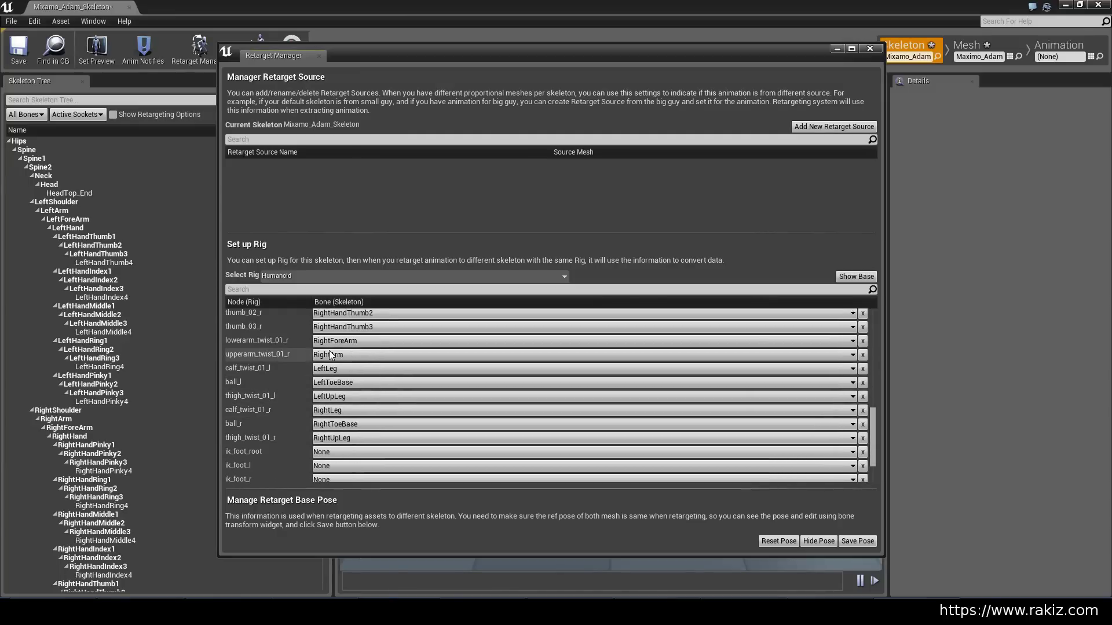
pyautogui.scroll(-2, 385, 392)
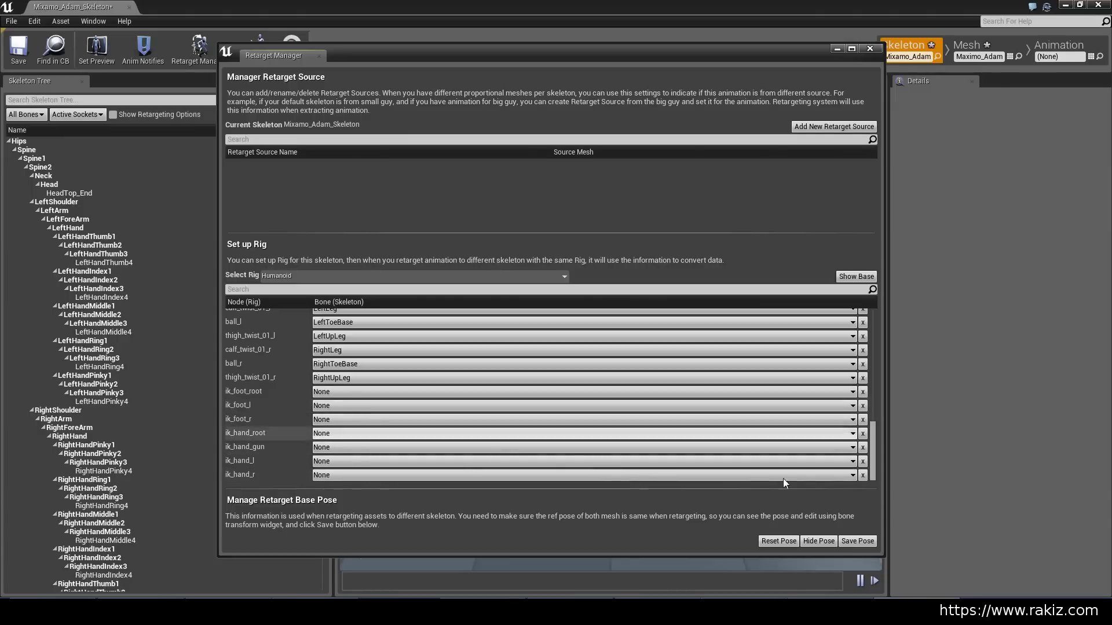
pyautogui.moveTo(875, 440); pyautogui.dragTo(866, 320)
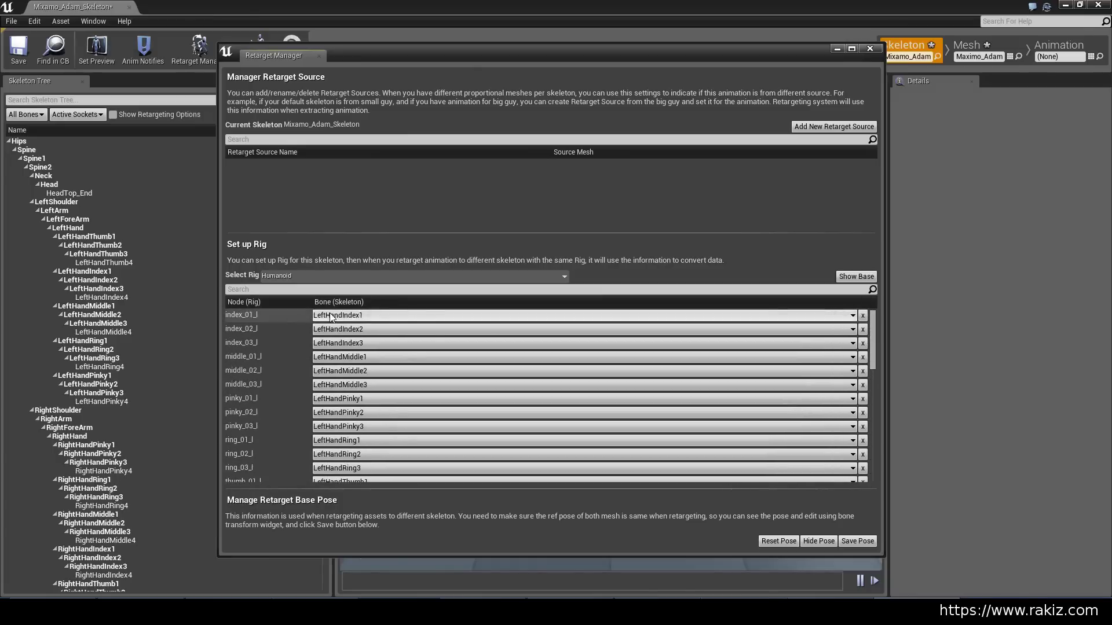
pyautogui.click(375, 316)
pyautogui.write('in')
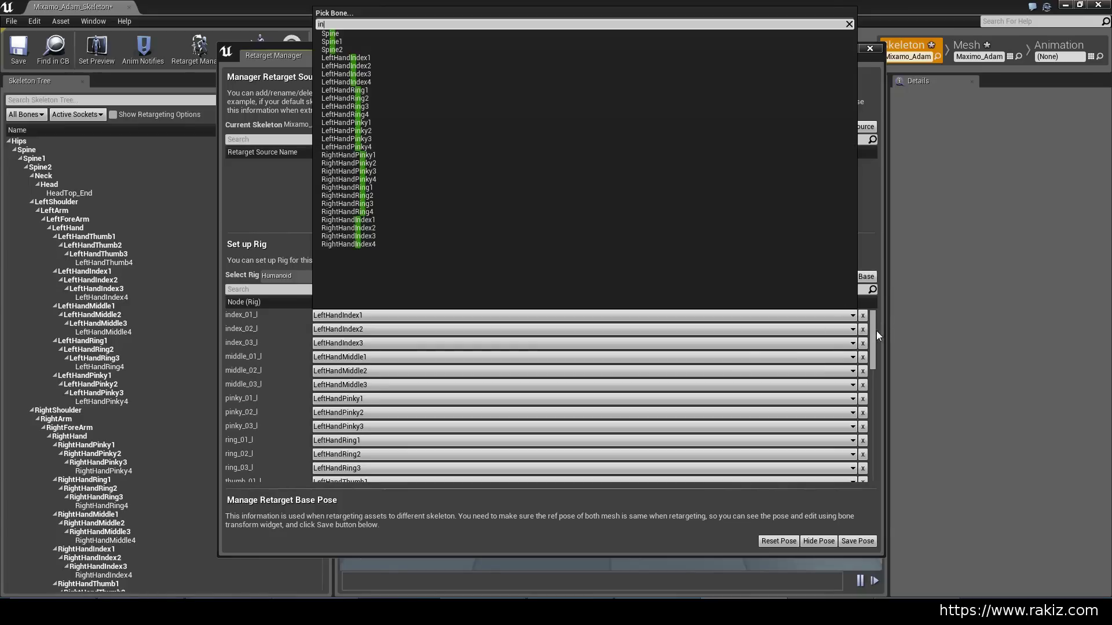
pyautogui.moveTo(877, 331); pyautogui.dragTo(874, 441)
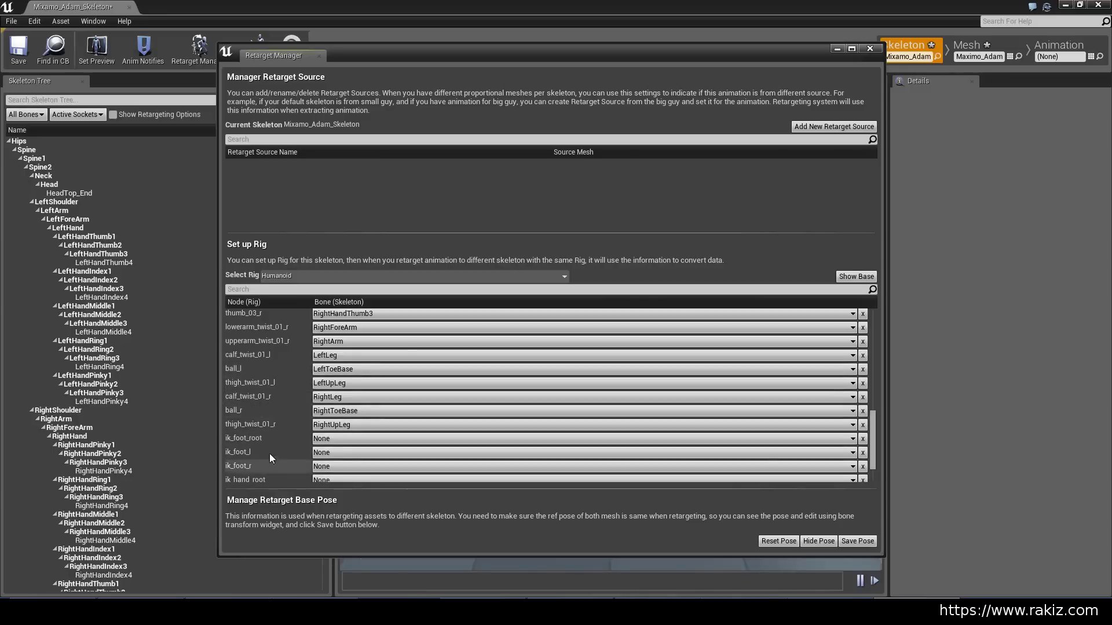
# Switch the rig setup back to its base nodes and close the Retarget Manager.
pyautogui.scroll(-2, 278, 453)
pyautogui.click(856, 276)
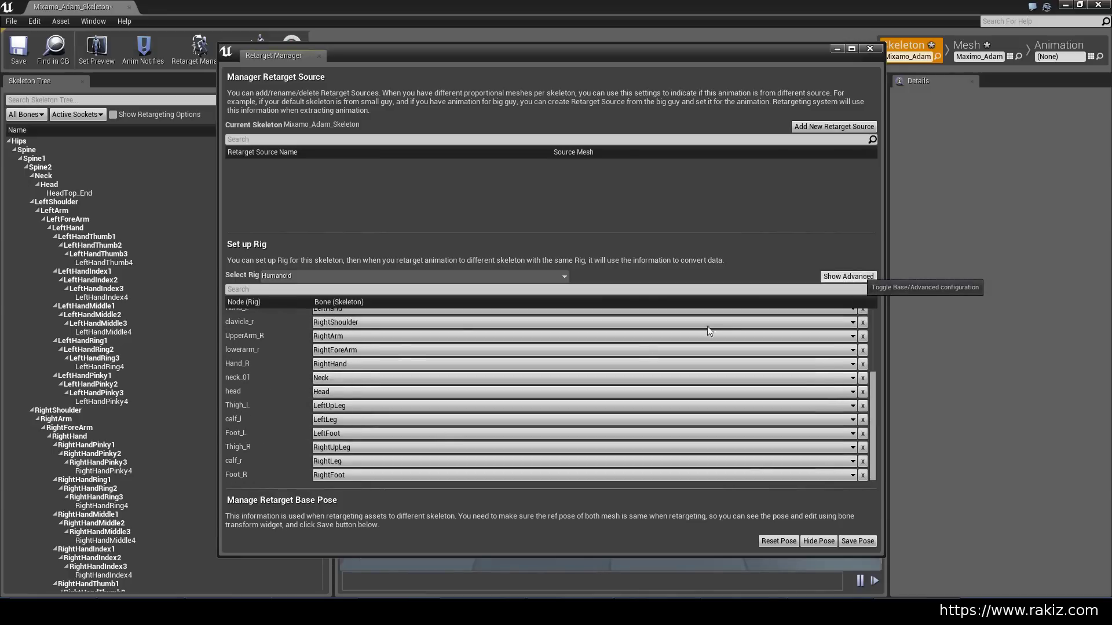
pyautogui.scroll(5, 400, 383)
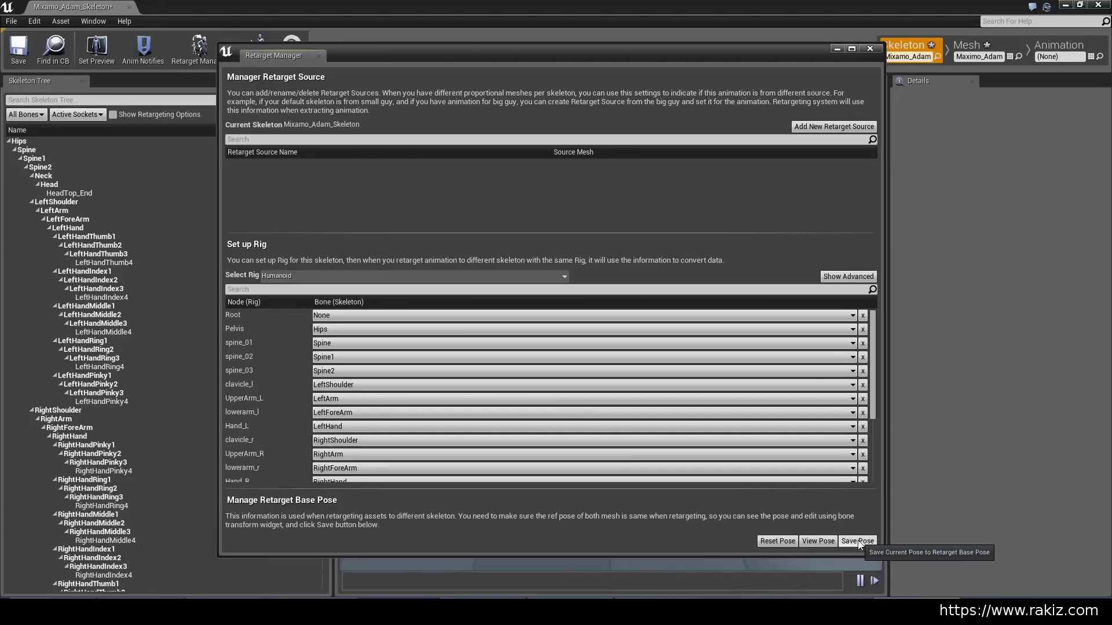
pyautogui.click(871, 49)
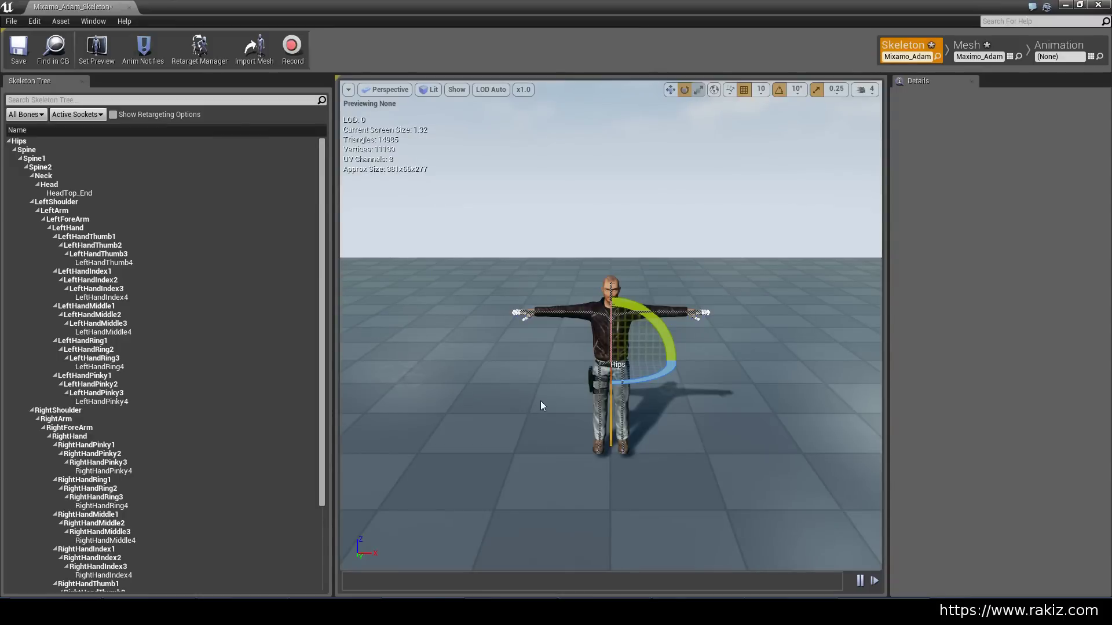
# Examine the character's T-pose and skeleton from the front in the preview viewport.
pyautogui.moveTo(510, 440); pyautogui.dragTo(547, 435, button='right')
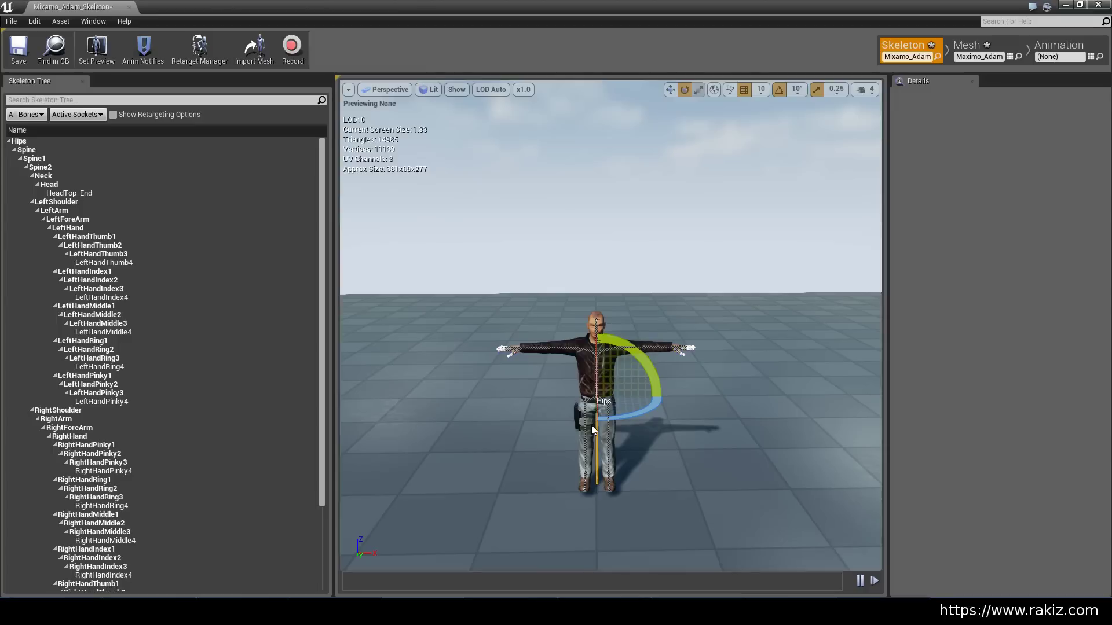
pyautogui.scroll(2, 592, 425)
pyautogui.moveTo(645, 426); pyautogui.dragTo(619, 429, button='right')
pyautogui.scroll(-5, 619, 416)
pyautogui.moveTo(620, 429)
pyautogui.mouseDown(button='middle')
pyautogui.moveTo(620, 457)
pyautogui.moveTo(613, 428)
pyautogui.mouseUp(button='middle')
pyautogui.scroll(3, 620, 429)
pyautogui.scroll(3, 620, 428)
pyautogui.moveTo(646, 427); pyautogui.dragTo(640, 426, button='right')
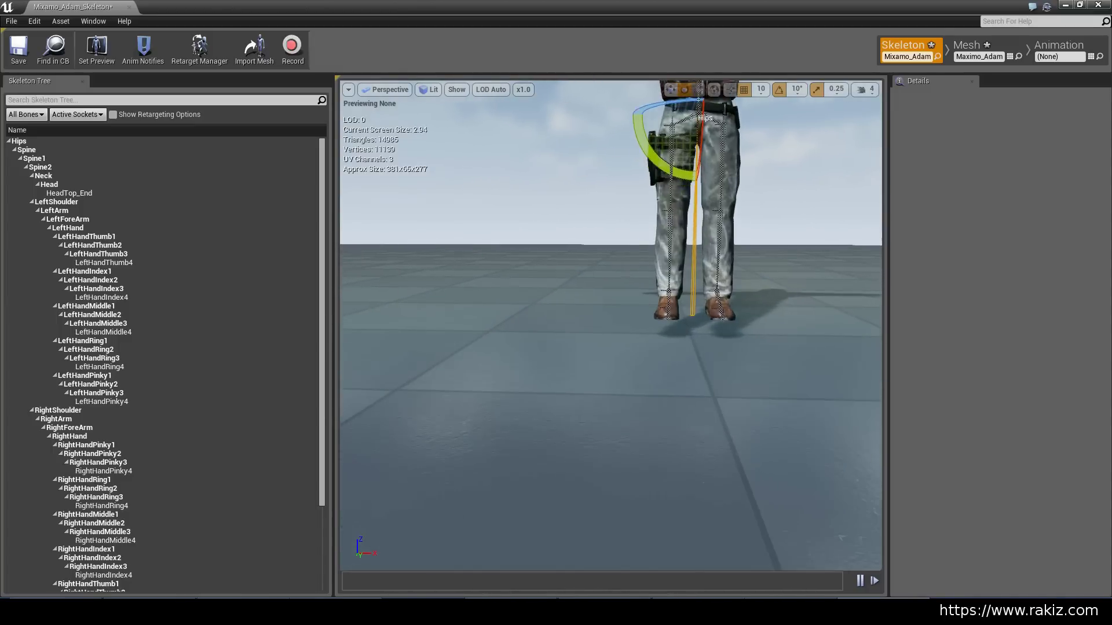
pyautogui.moveTo(646, 427)
pyautogui.mouseDown(button='middle')
pyautogui.moveTo(644, 374)
pyautogui.moveTo(663, 427)
pyautogui.mouseUp(button='middle')
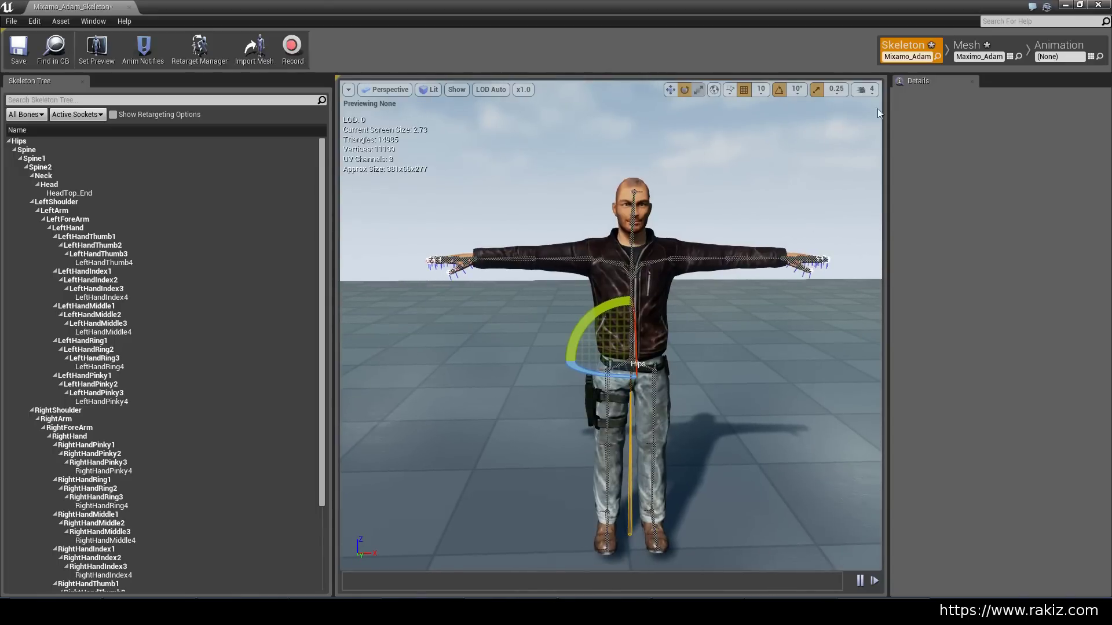
# Select the Hips bone, then the RightHandPinky1 bone, and examine the right hand's pinky bones up close.
pyautogui.click(26, 143)
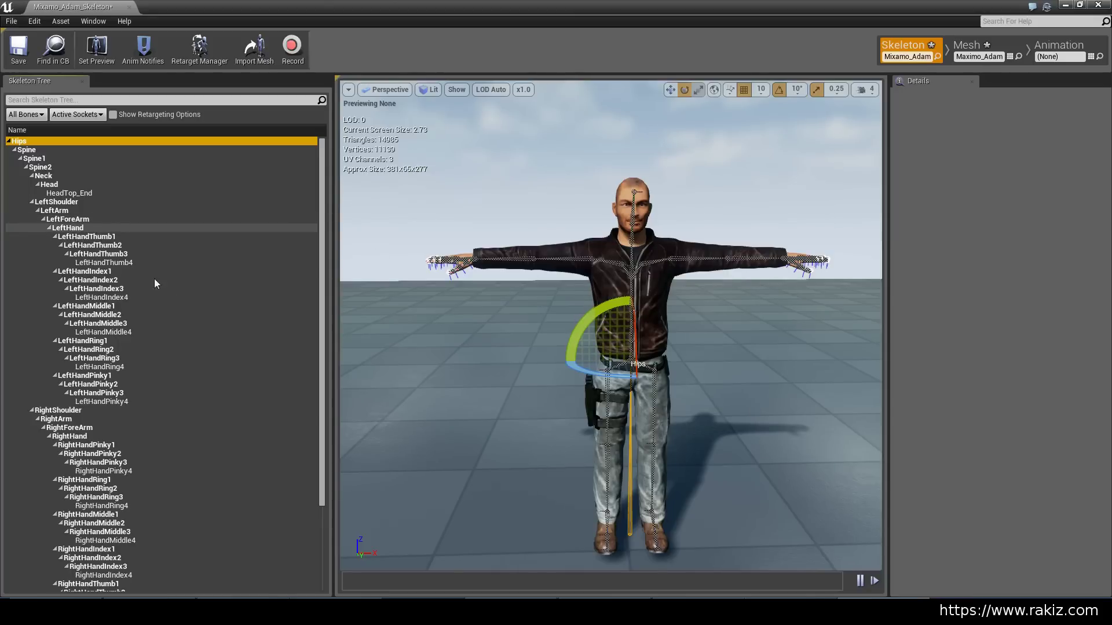
pyautogui.click(112, 446)
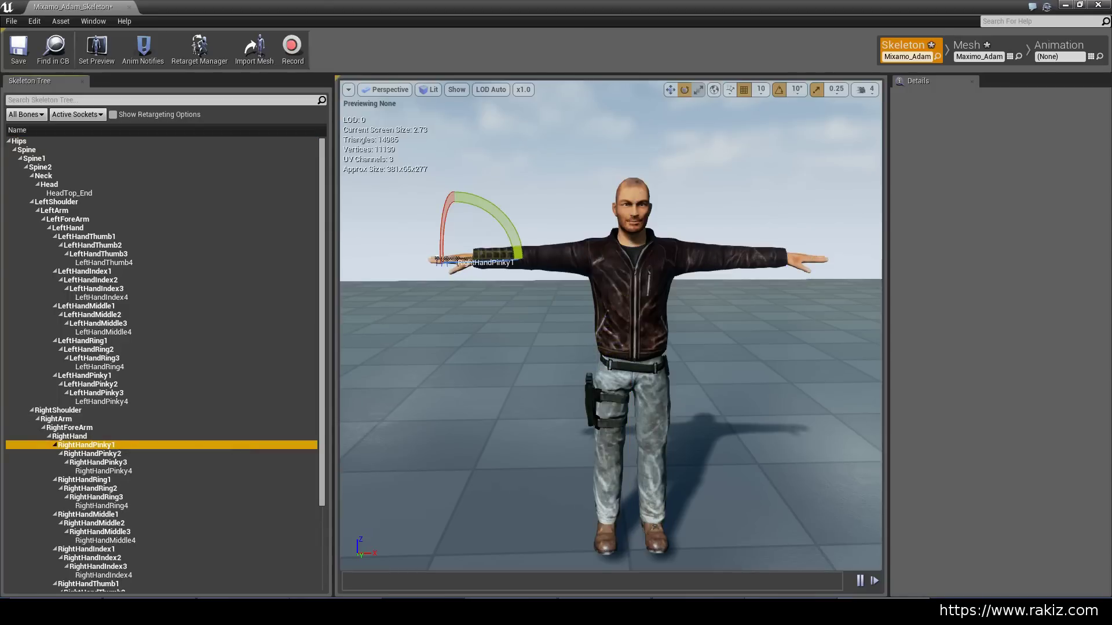
pyautogui.moveTo(437, 294); pyautogui.dragTo(512, 361, button='right')
pyautogui.press('w')
pyautogui.press('a')
pyautogui.press('s')
pyautogui.press('d')
pyautogui.press('w')
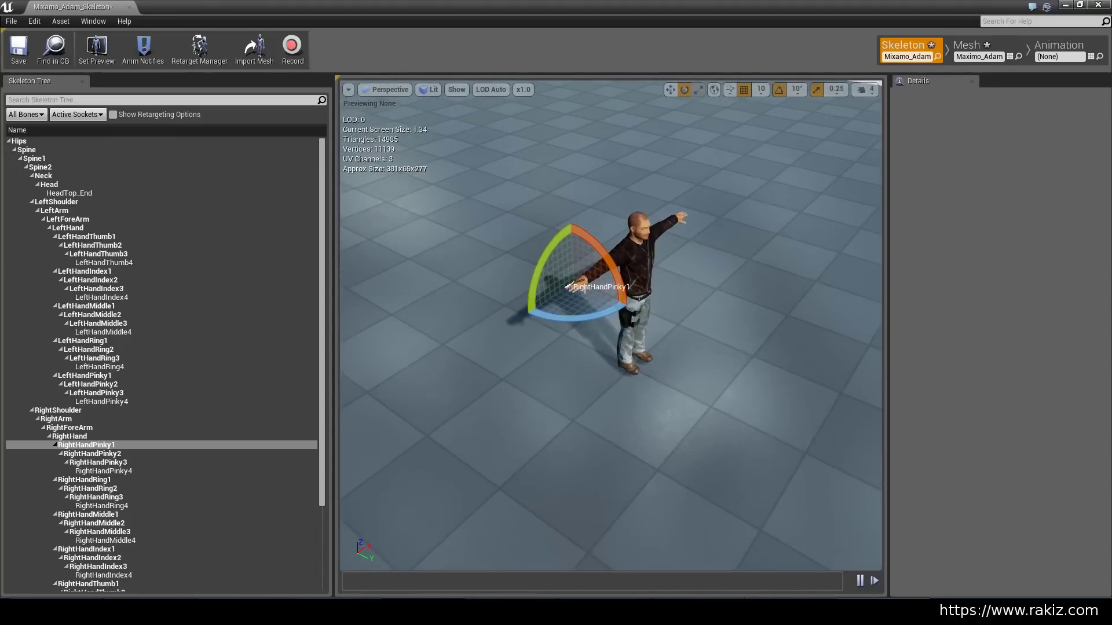
pyautogui.press('w')
pyautogui.moveTo(512, 362); pyautogui.dragTo(469, 312, button='right')
pyautogui.press('w')
pyautogui.press('w')
pyautogui.press('w')
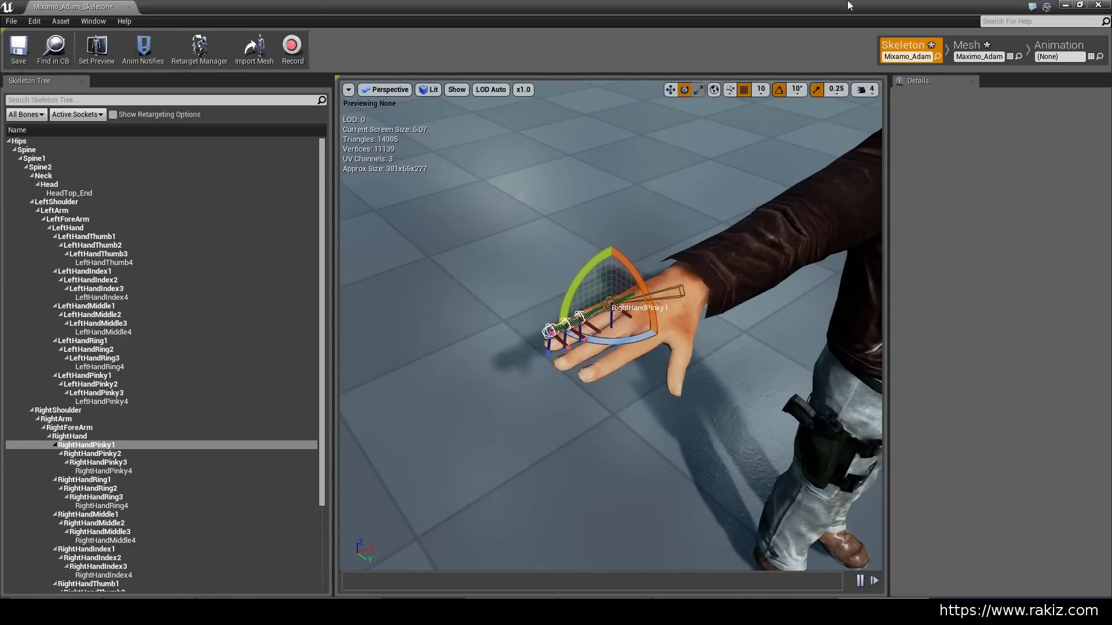
# Close the skeleton editor and open the project's Blueprints folder after checking the AnimStarterPack and Animations folders.
pyautogui.click(1098, 4)
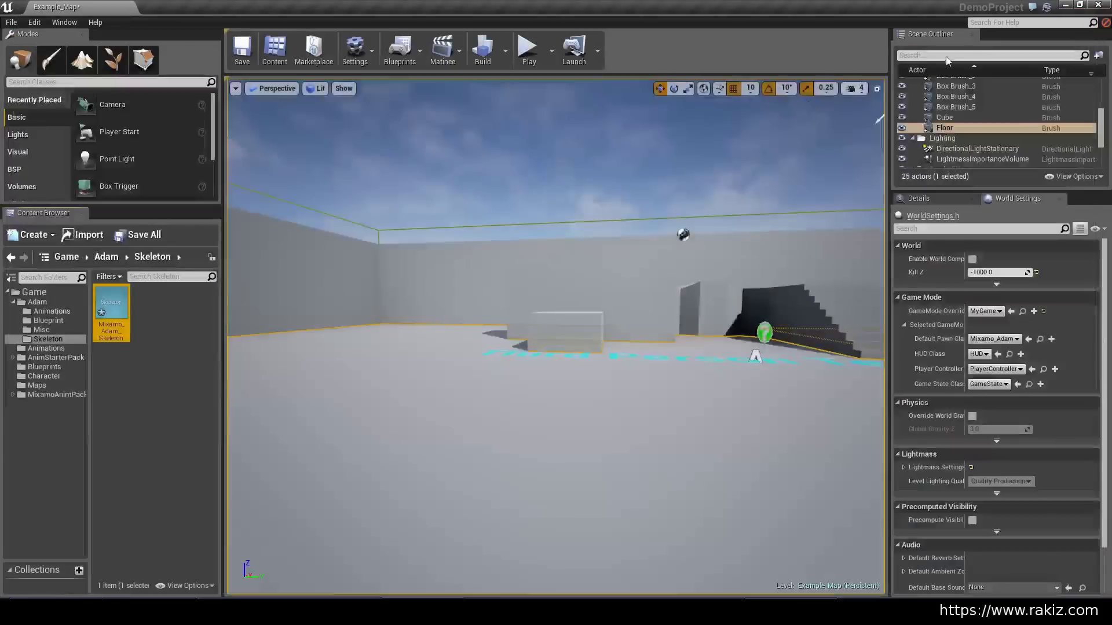
pyautogui.click(46, 348)
pyautogui.click(45, 357)
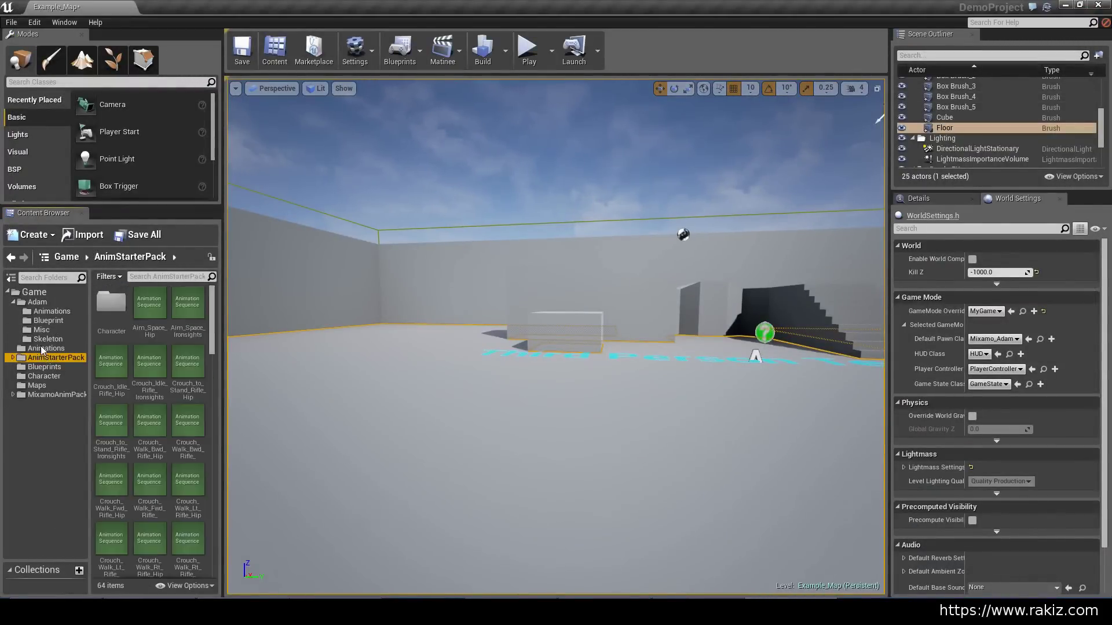
pyautogui.click(42, 349)
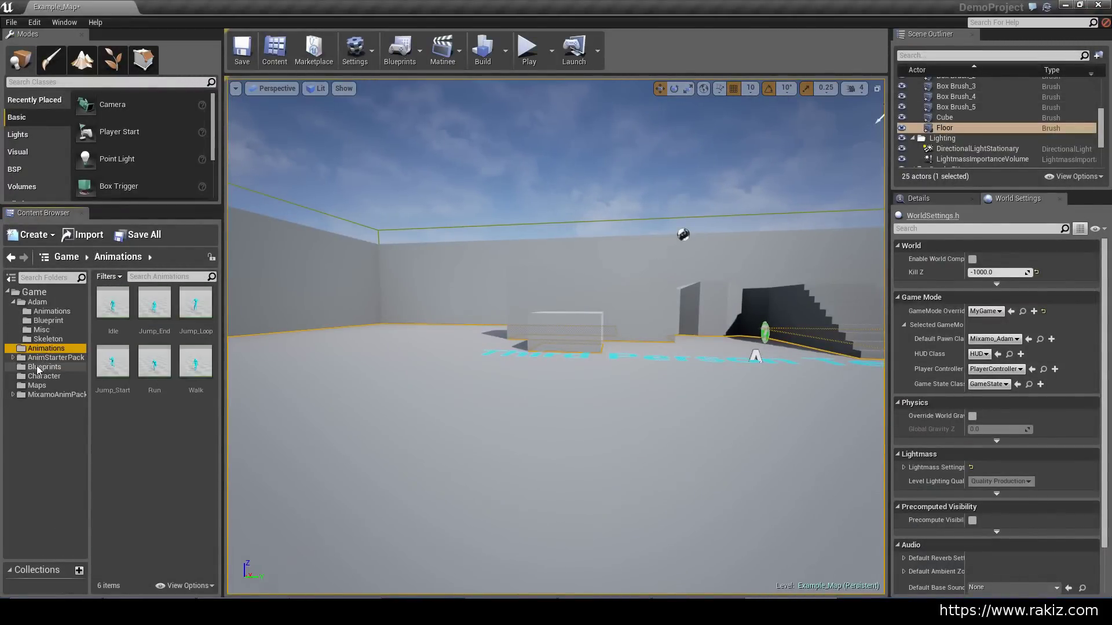
pyautogui.click(36, 366)
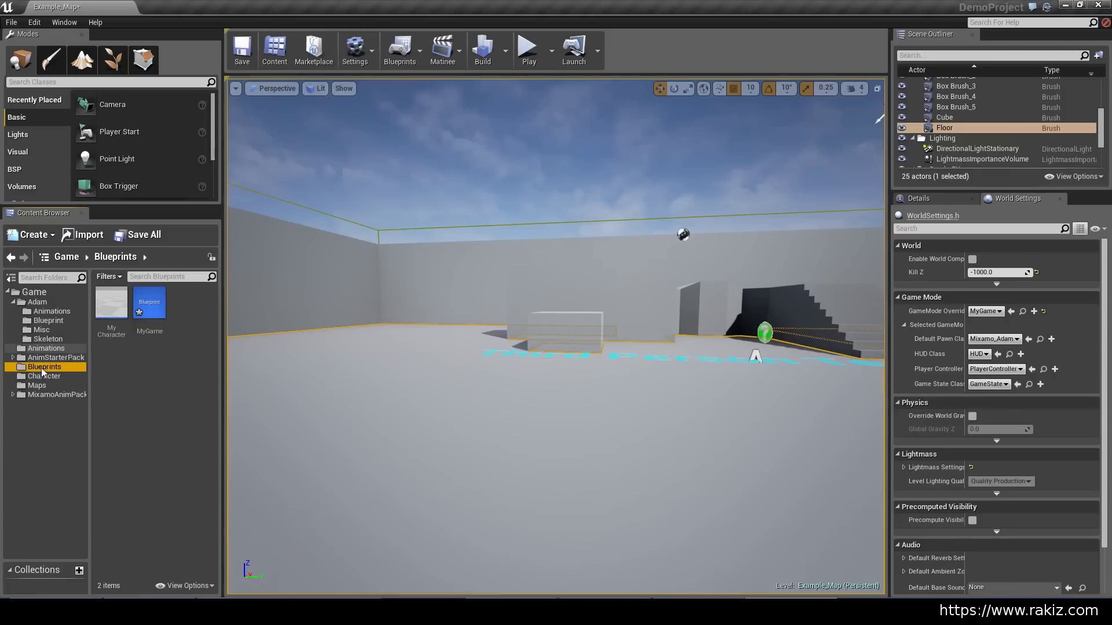
# Open the HeroTPP mesh from the project's Character folder and display its skeleton.
pyautogui.click(41, 374)
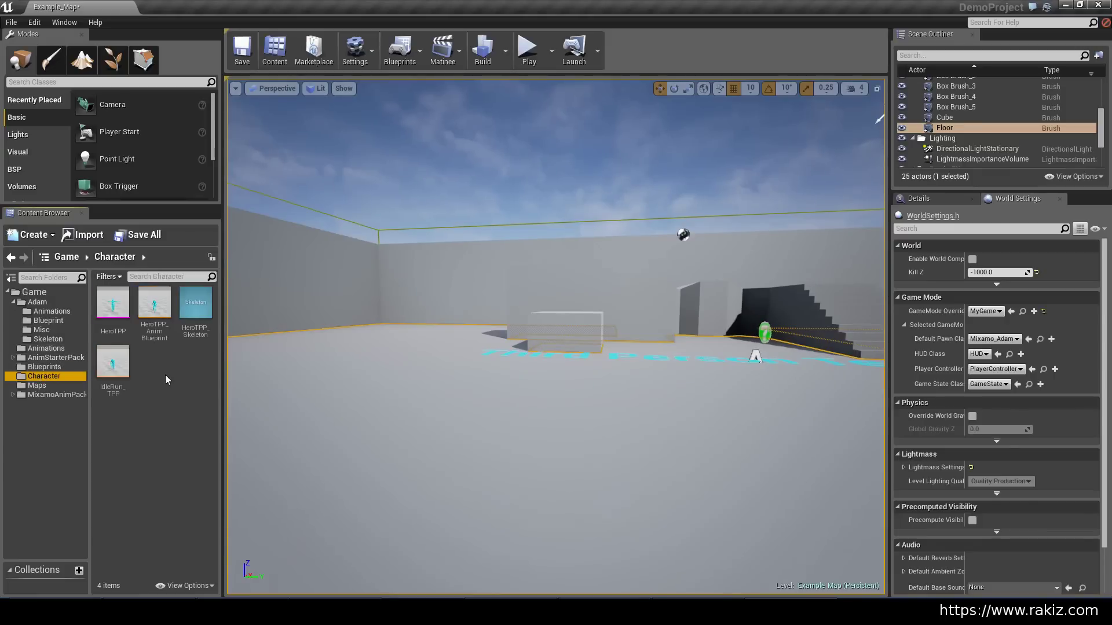
pyautogui.click(118, 306)
pyautogui.doubleClick(119, 306)
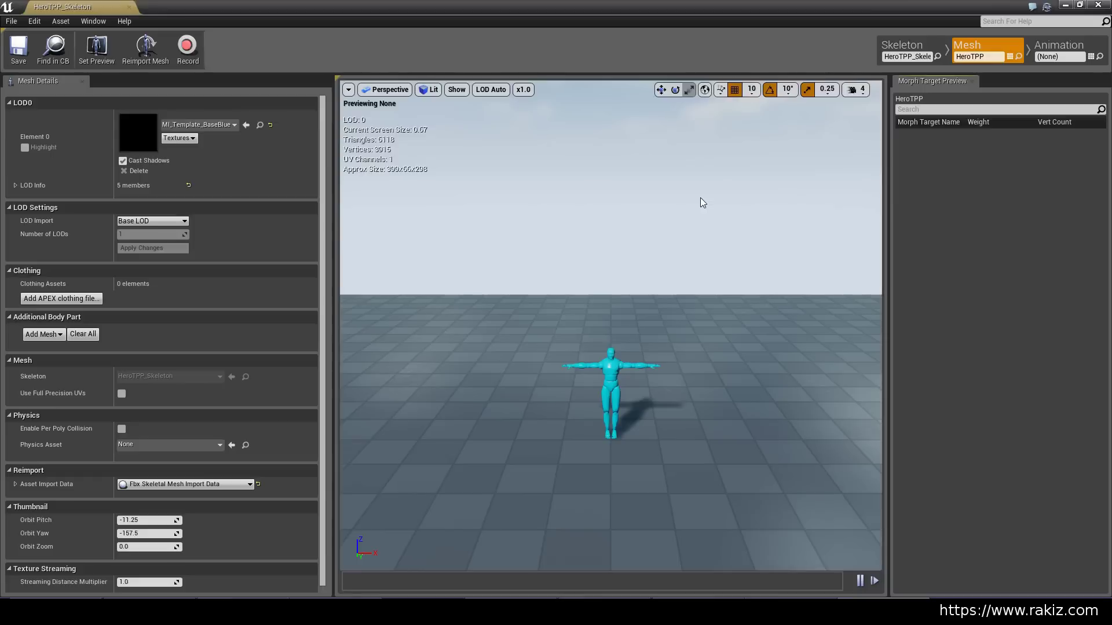
pyautogui.click(903, 46)
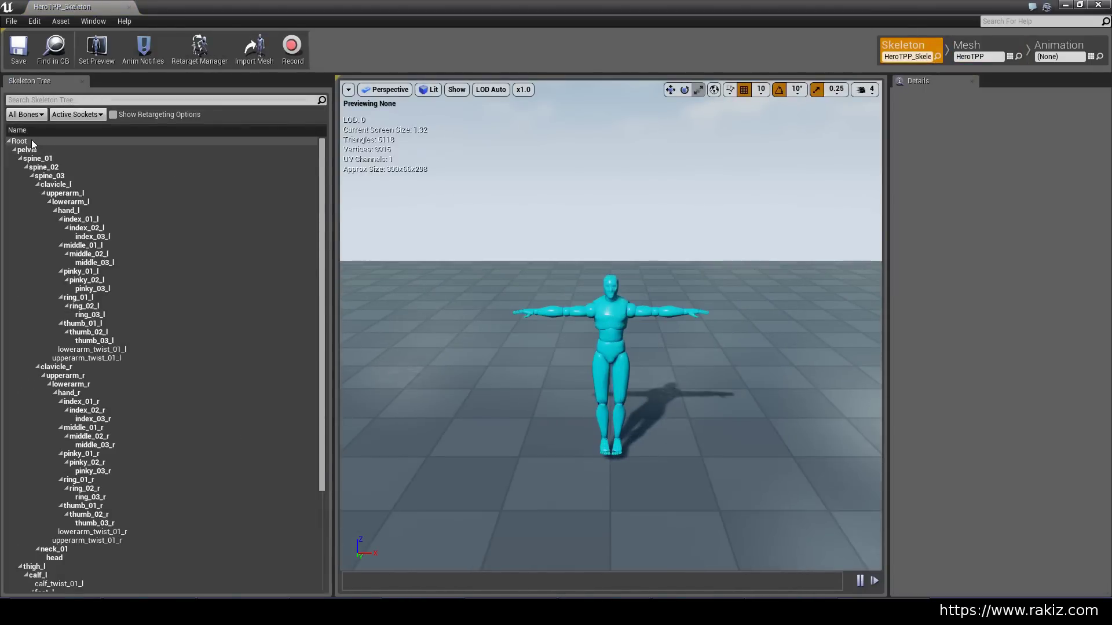
# Select the Root bone and examine the HeroTPP mannequin's skeleton and pose in the preview viewport.
pyautogui.click(31, 140)
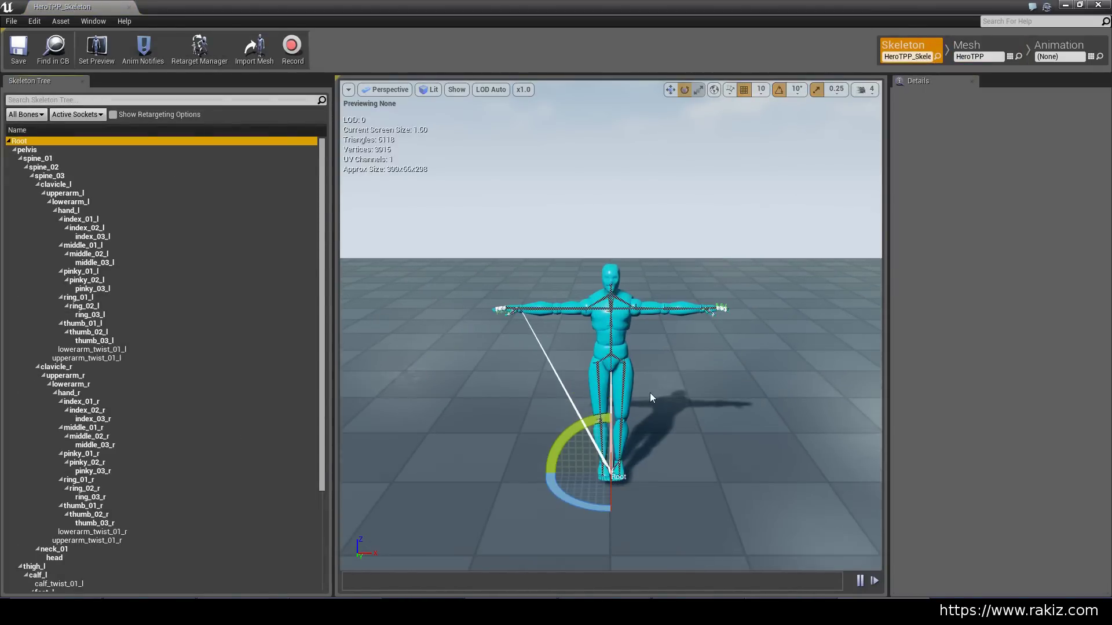
pyautogui.scroll(3, 650, 394)
pyautogui.scroll(2, 650, 395)
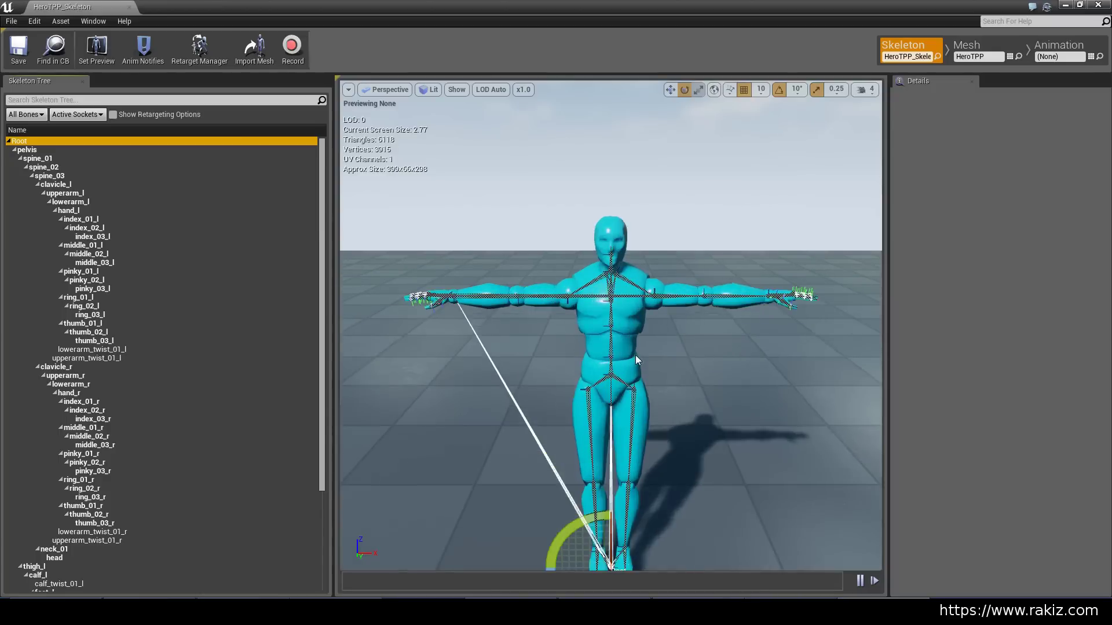
pyautogui.scroll(-2, 635, 356)
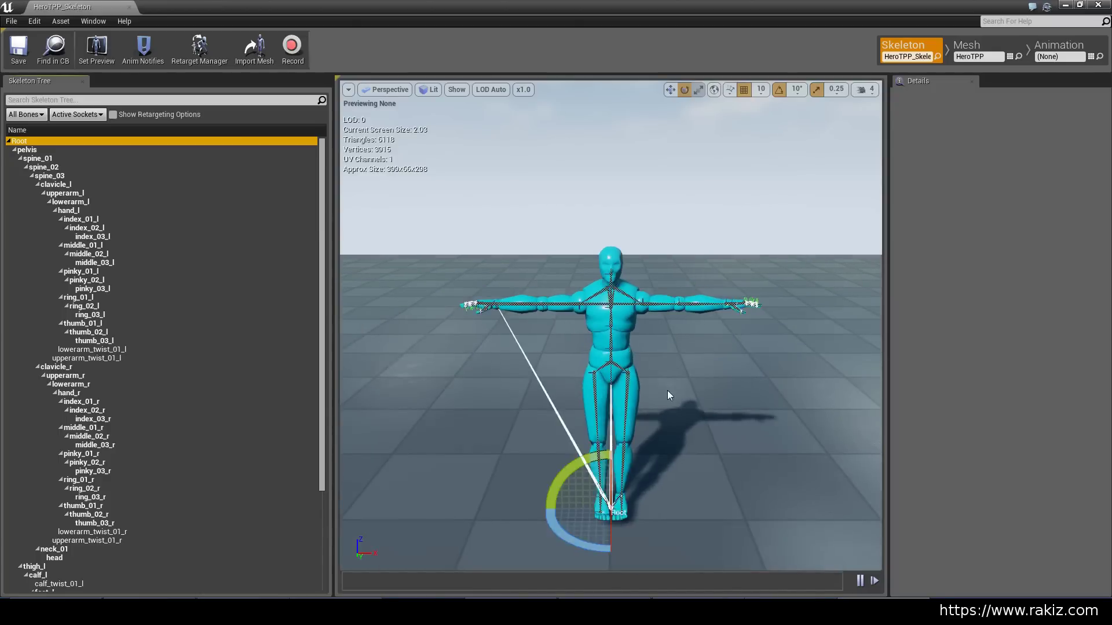
pyautogui.click(667, 392)
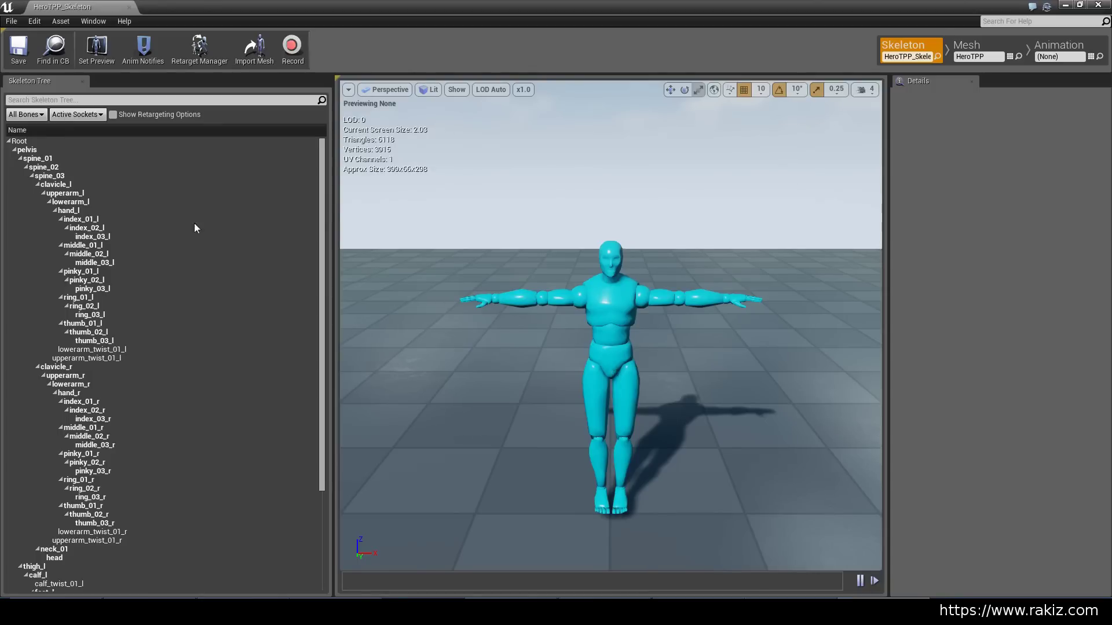
# Collapse and re-expand the pelvis branch to examine the HeroTPP bone hierarchy.
pyautogui.click(15, 150)
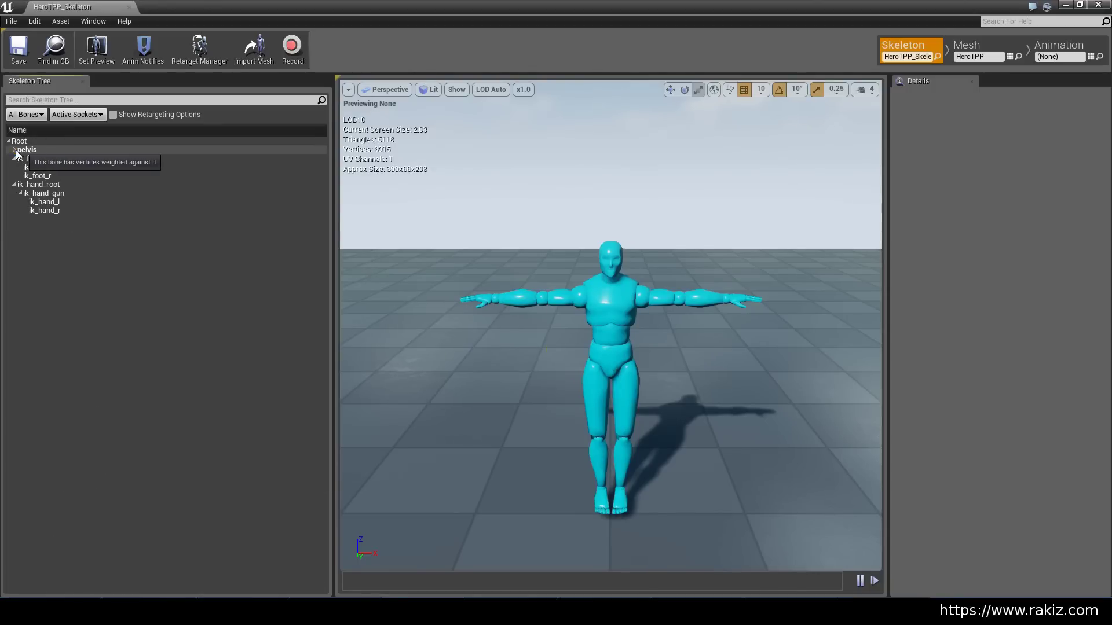
pyautogui.doubleClick(18, 151)
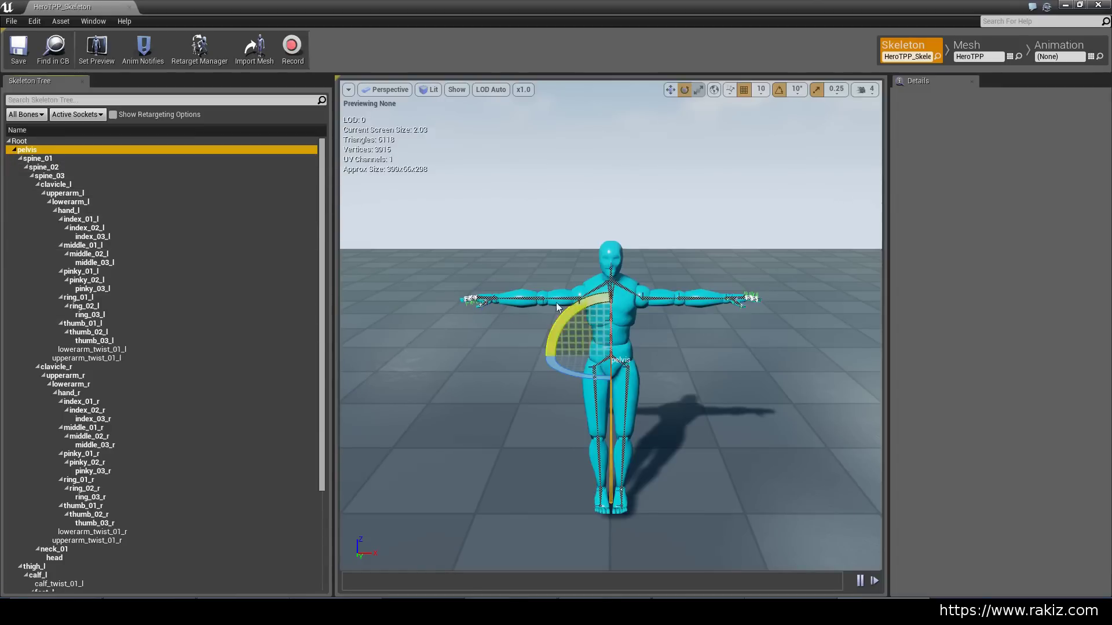
pyautogui.click(63, 184)
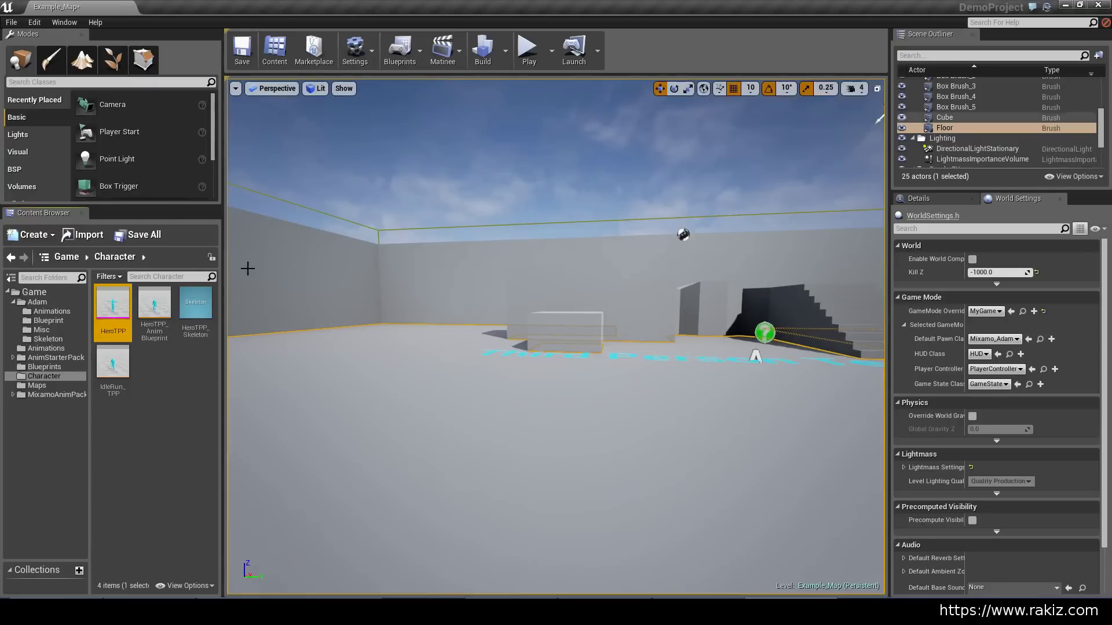
# Select everything in the AnimStarterPack folder except the Showcase level and the Character folder, and load the selected assets.
pyautogui.click(48, 358)
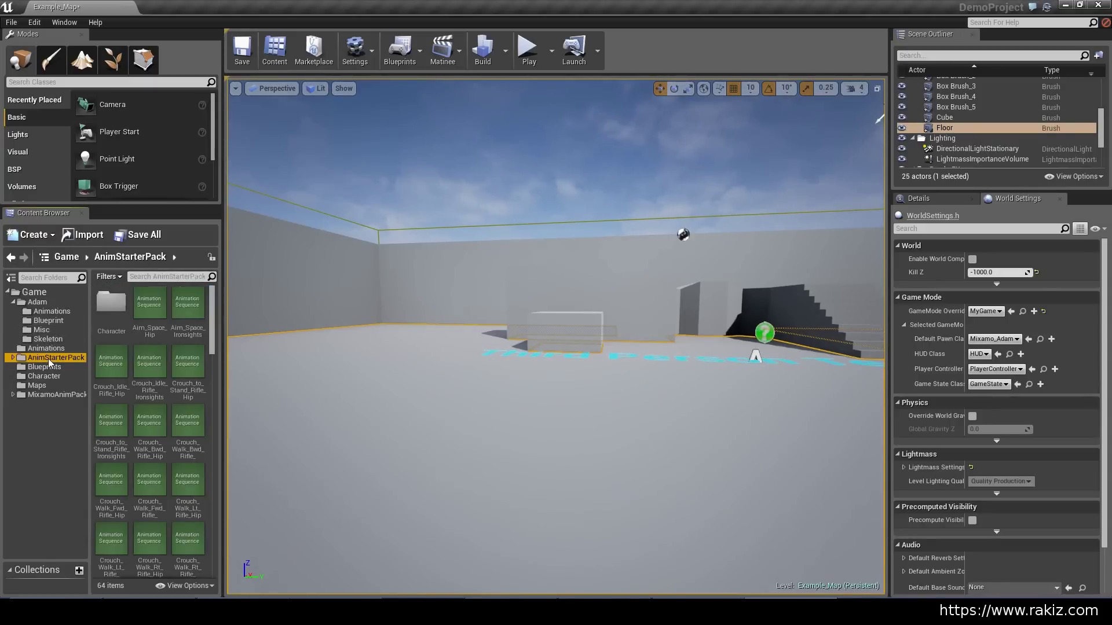
pyautogui.click(159, 318)
pyautogui.moveTo(215, 342); pyautogui.dragTo(227, 555)
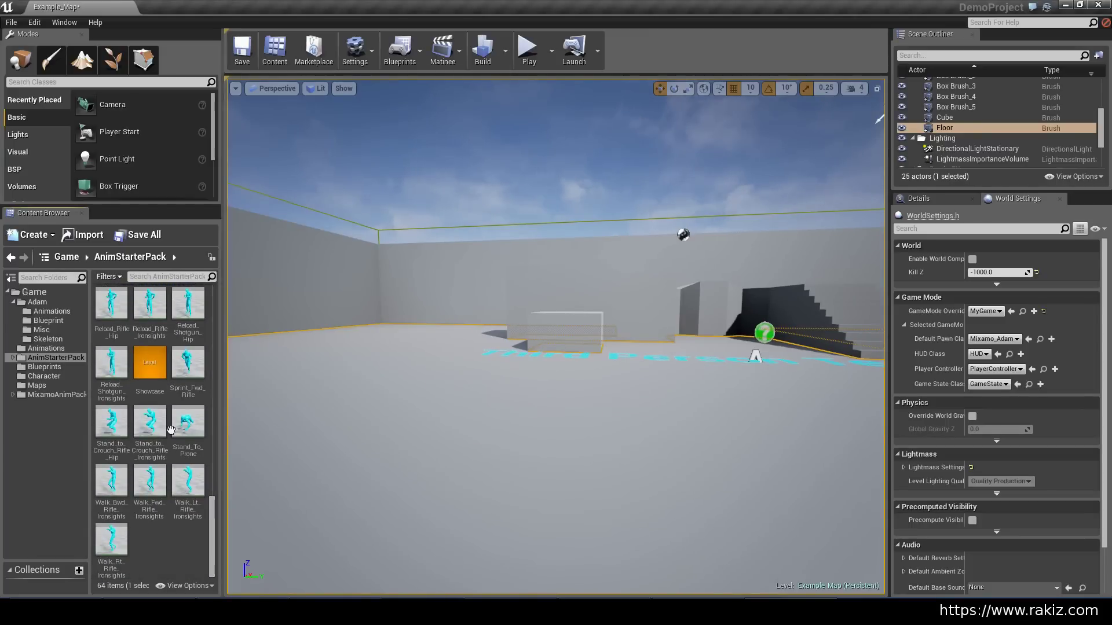
pyautogui.hotkey('ctrl', 'a')
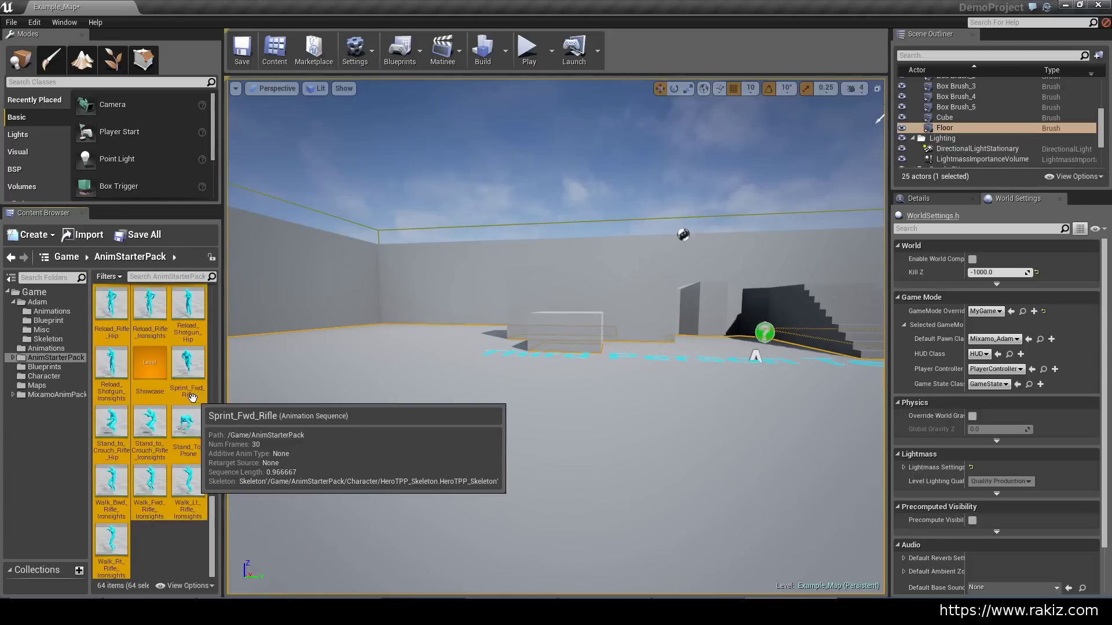
pyautogui.keyDown('ctrl'); pyautogui.click(152, 362); pyautogui.keyUp('ctrl')
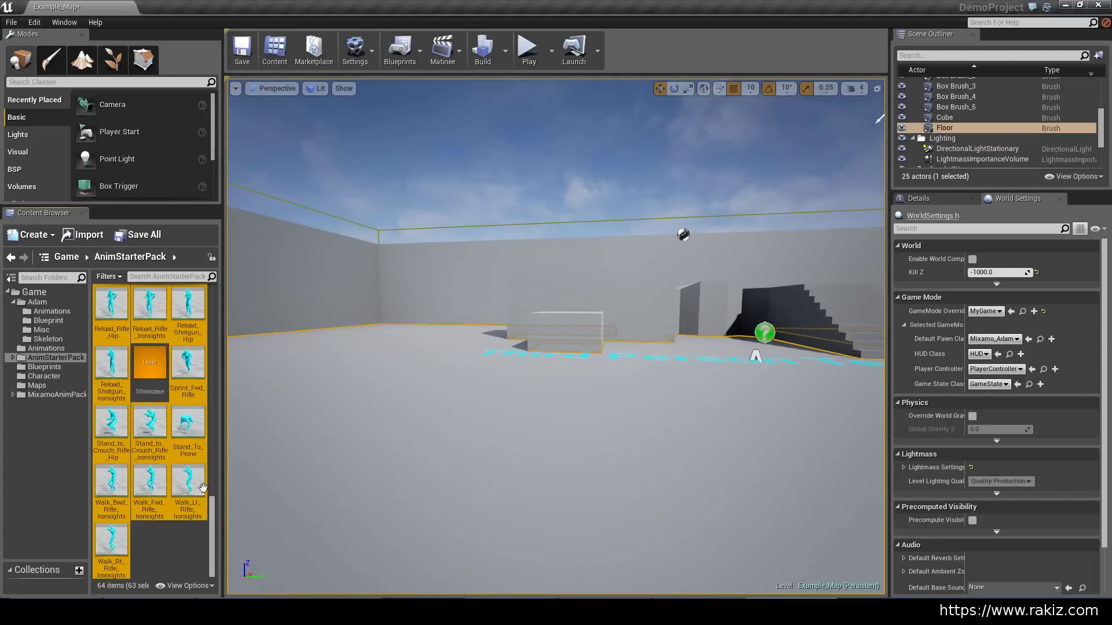
pyautogui.moveTo(216, 527); pyautogui.dragTo(213, 503)
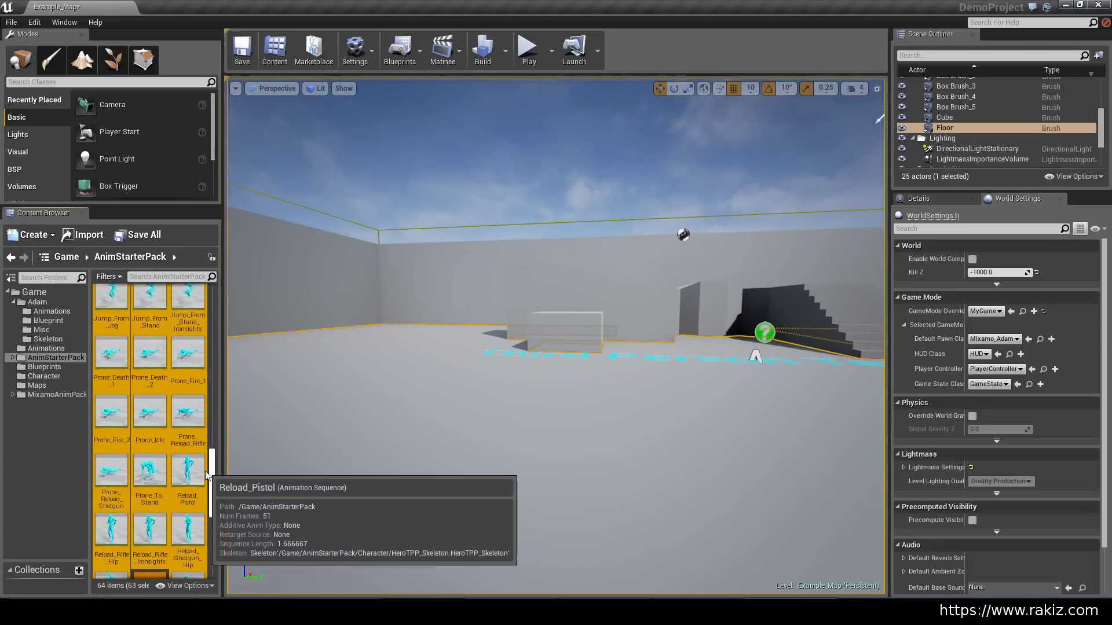
pyautogui.scroll(10, 191, 350)
pyautogui.scroll(3, 192, 351)
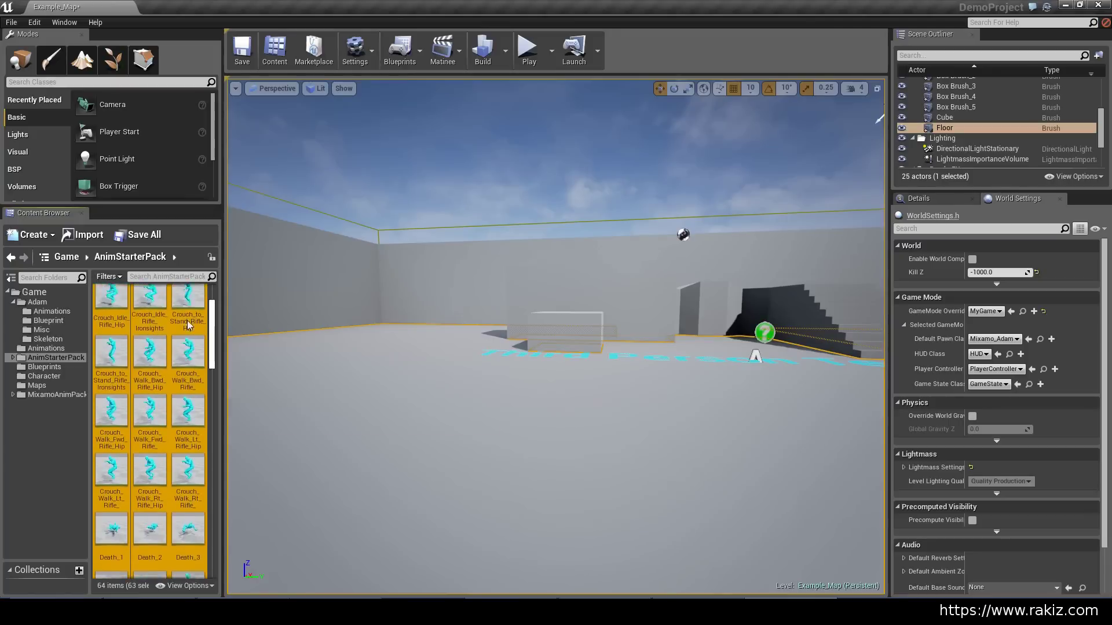
pyautogui.keyDown('ctrl'); pyautogui.click(117, 303); pyautogui.keyUp('ctrl')
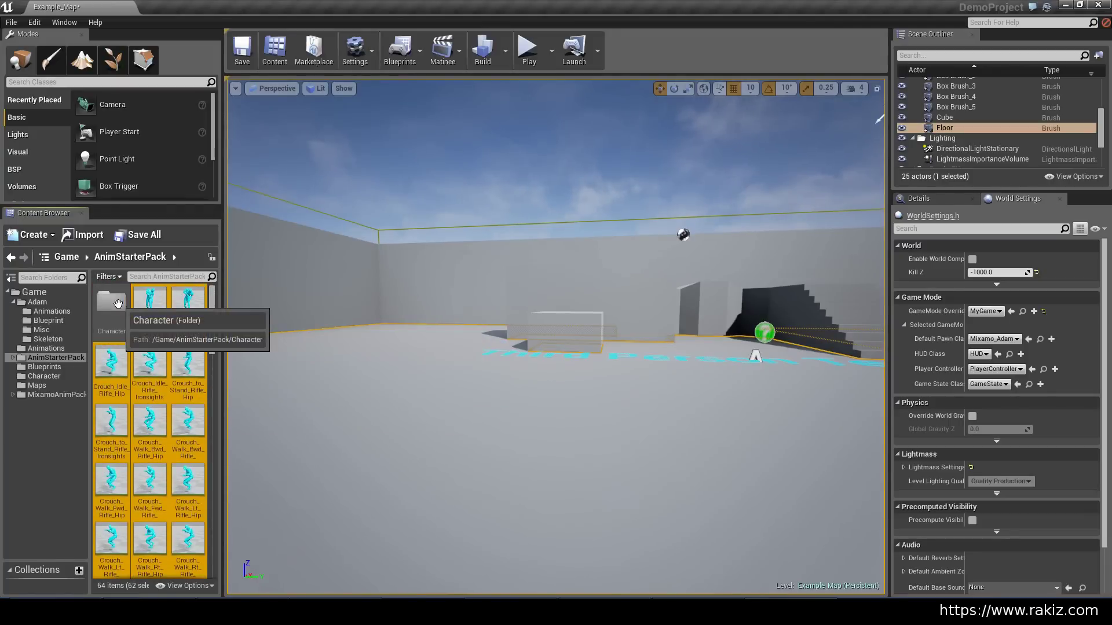
pyautogui.doubleClick(148, 304)
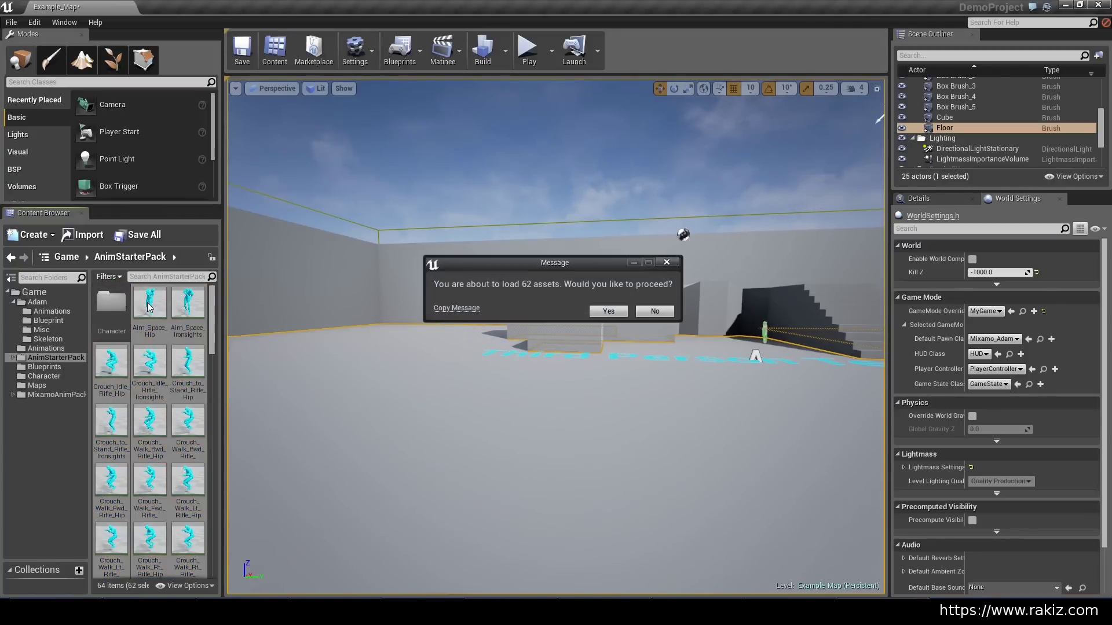
pyautogui.click(607, 312)
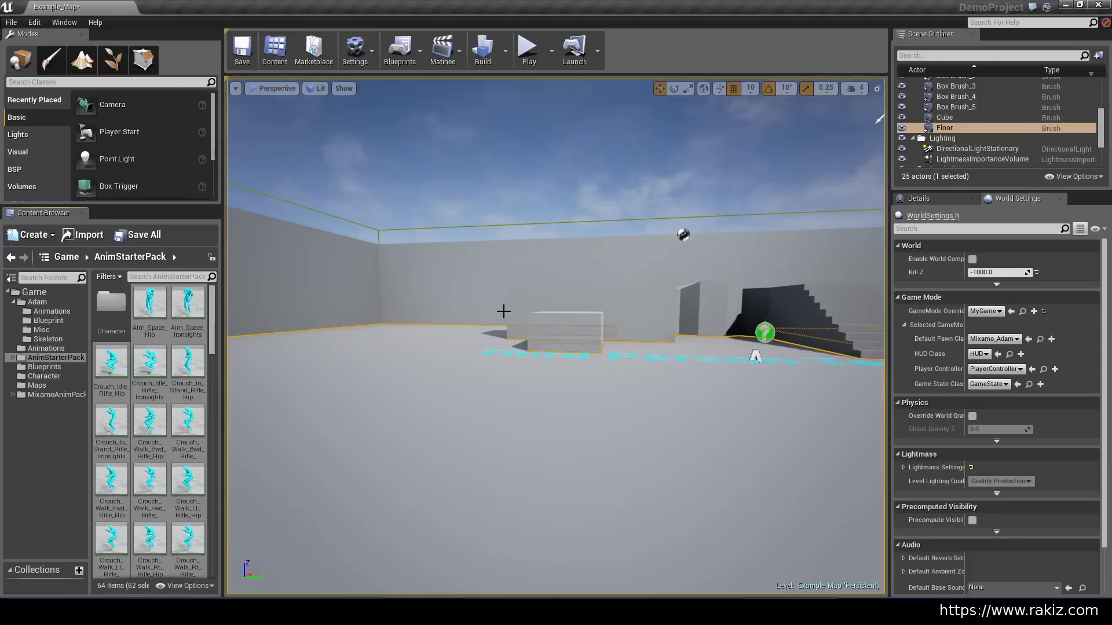
# Try to duplicate and retarget the selected AnimStarterPack animations, checking for a compatible target skeleton.
pyautogui.rightClick(150, 310)
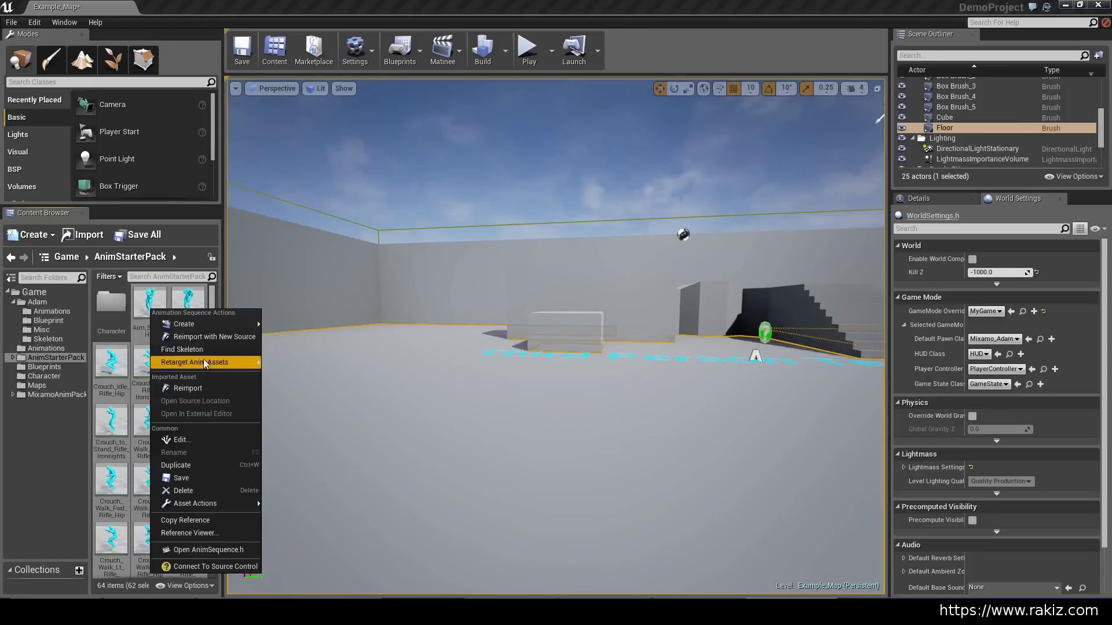
pyautogui.moveTo(203, 361)
pyautogui.click(314, 361)
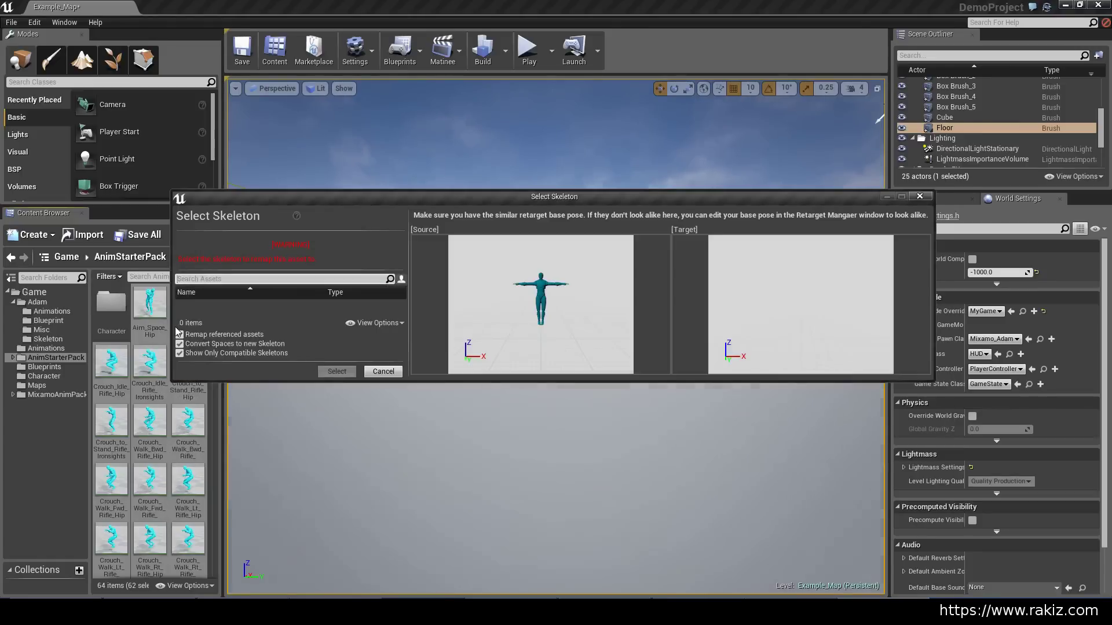
pyautogui.click(926, 197)
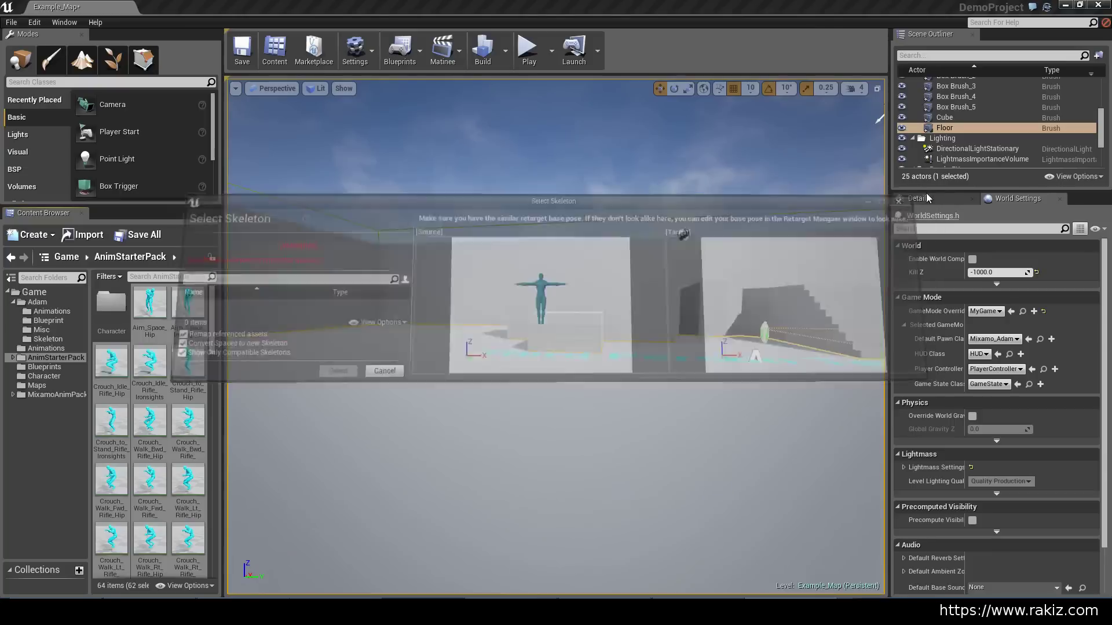
pyautogui.rightClick(145, 312)
pyautogui.moveTo(182, 364)
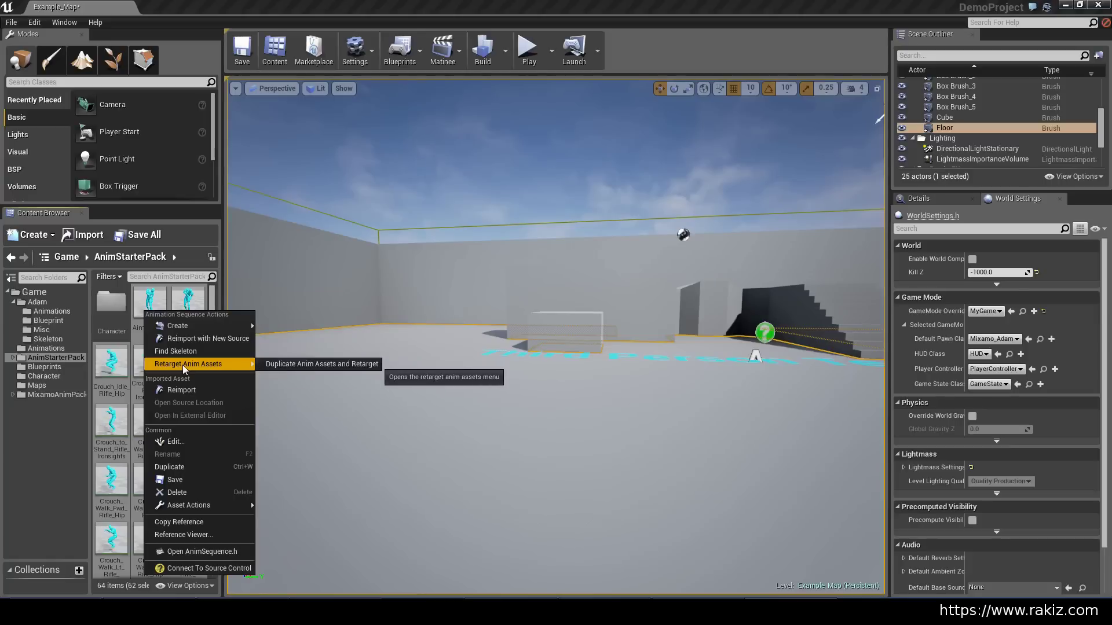
pyautogui.click(314, 365)
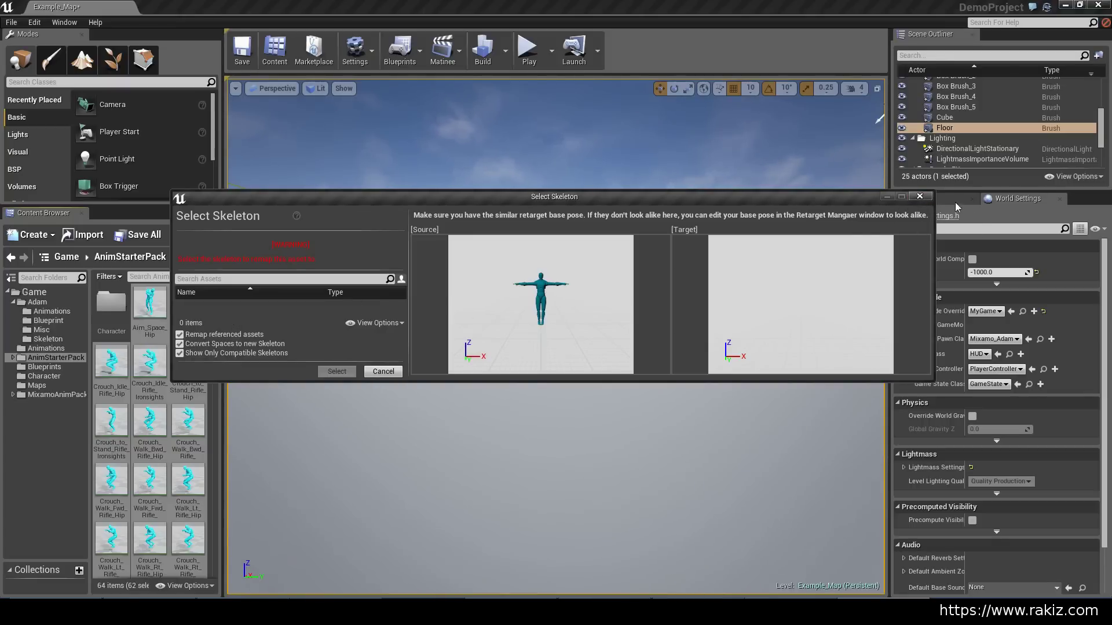
pyautogui.click(920, 196)
# Open the HeroTPP mesh from AnimStarterPack's Character subfolder and display its skeleton.
pyautogui.click(107, 310)
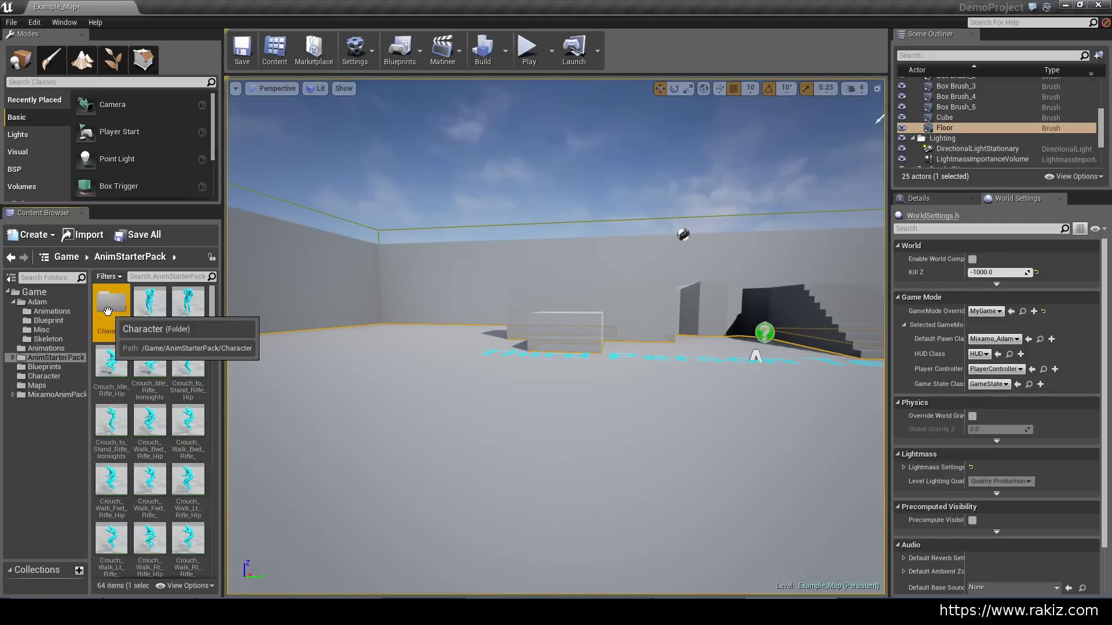
pyautogui.doubleClick(107, 310)
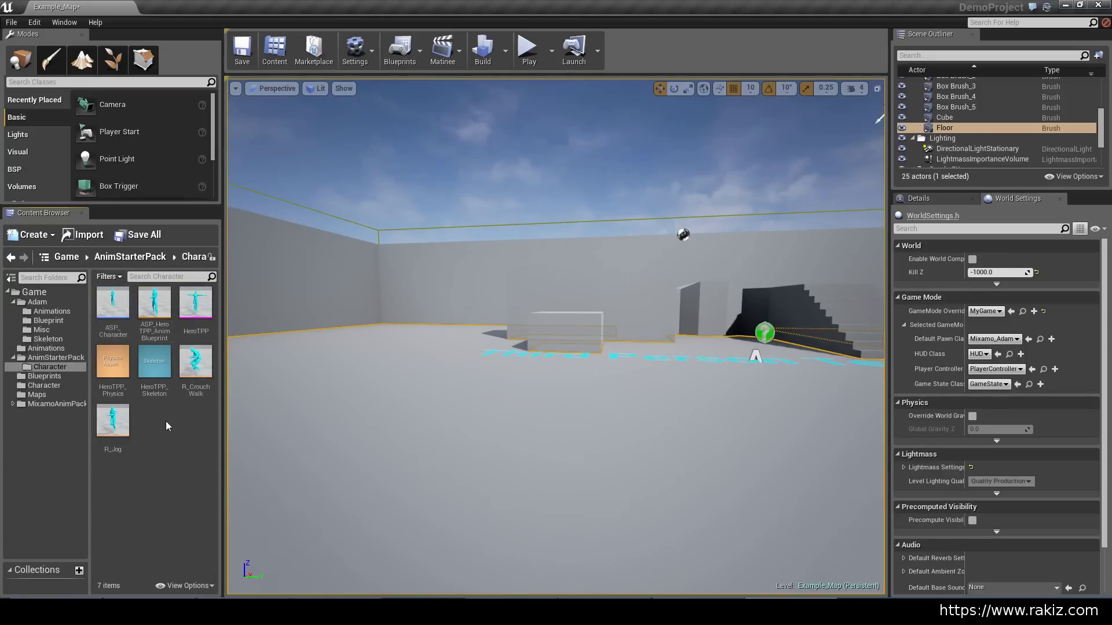
pyautogui.click(39, 357)
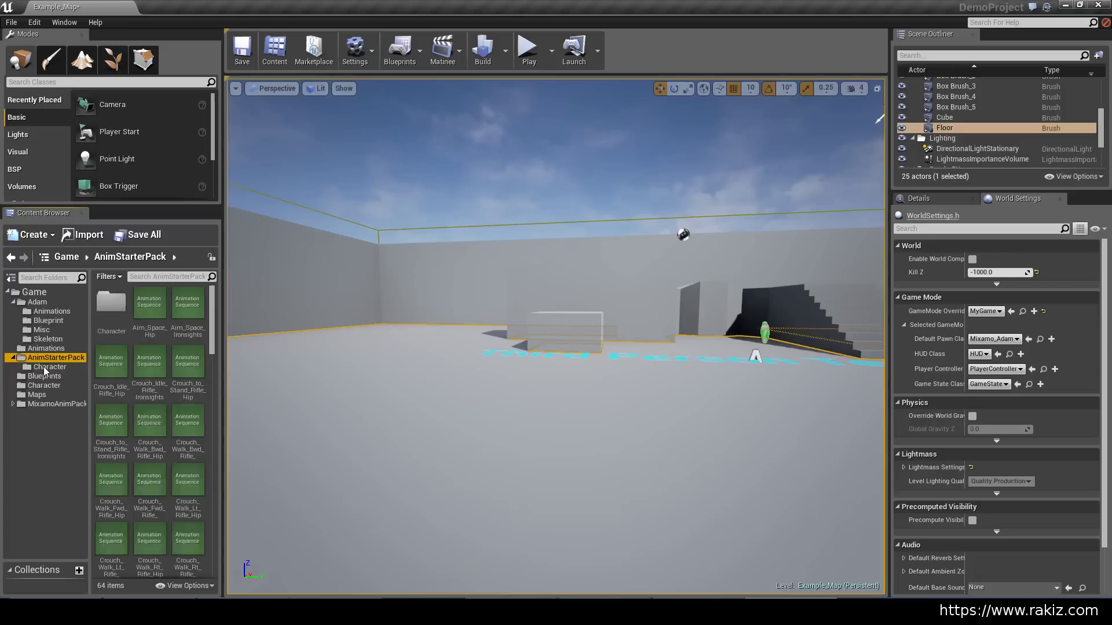
pyautogui.click(43, 367)
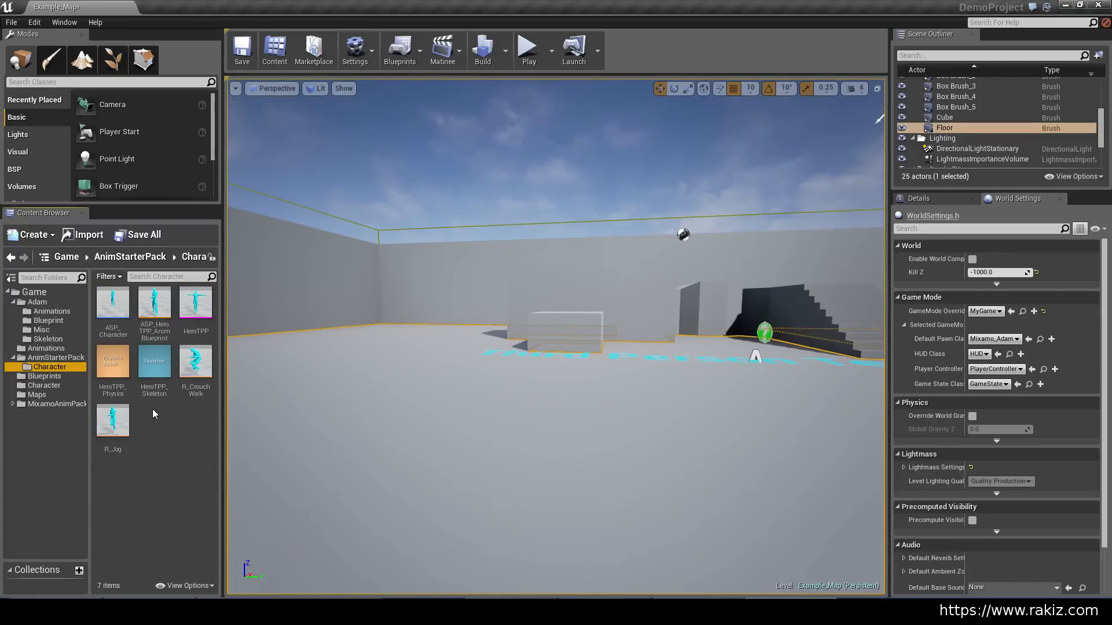
pyautogui.doubleClick(193, 311)
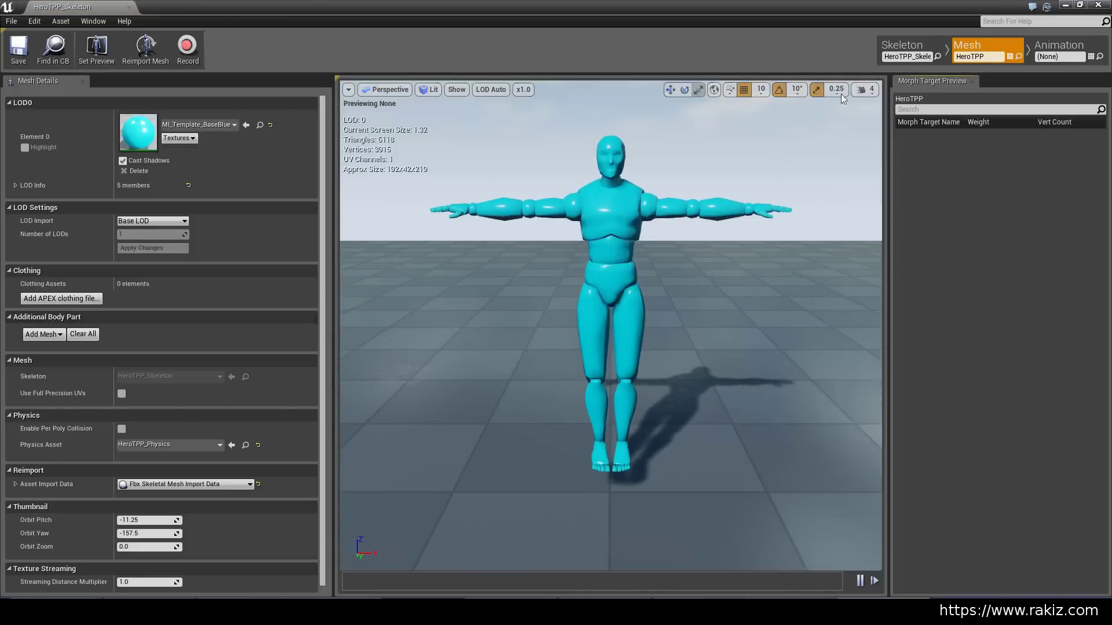
pyautogui.click(903, 47)
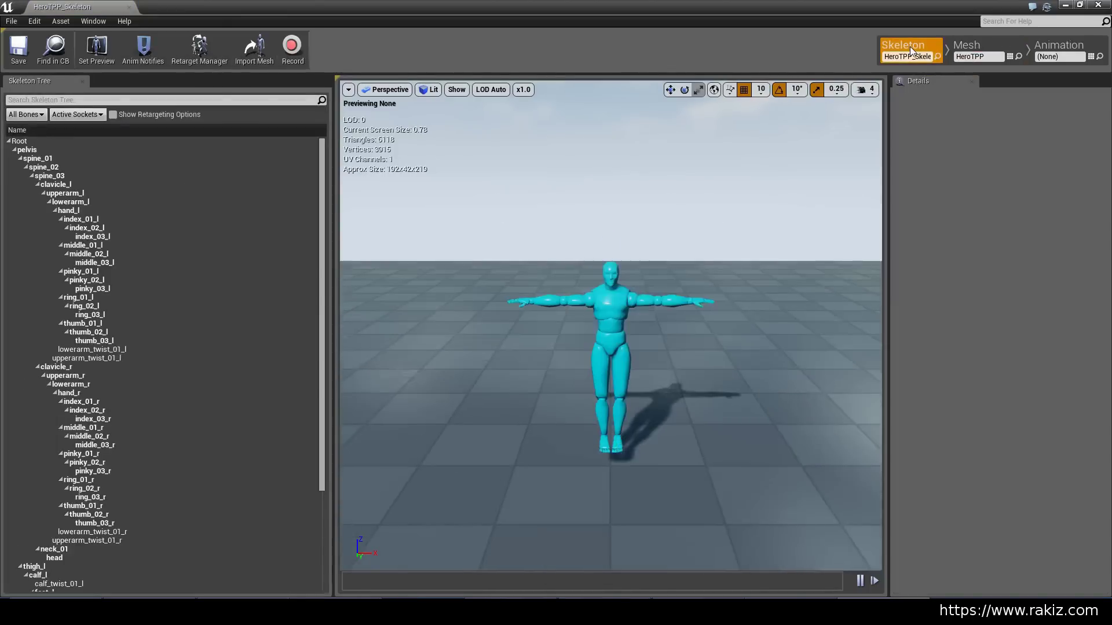
# Open the Retarget Manager for HeroTPP_Skeleton and set its rig to Humanoid.
pyautogui.click(199, 49)
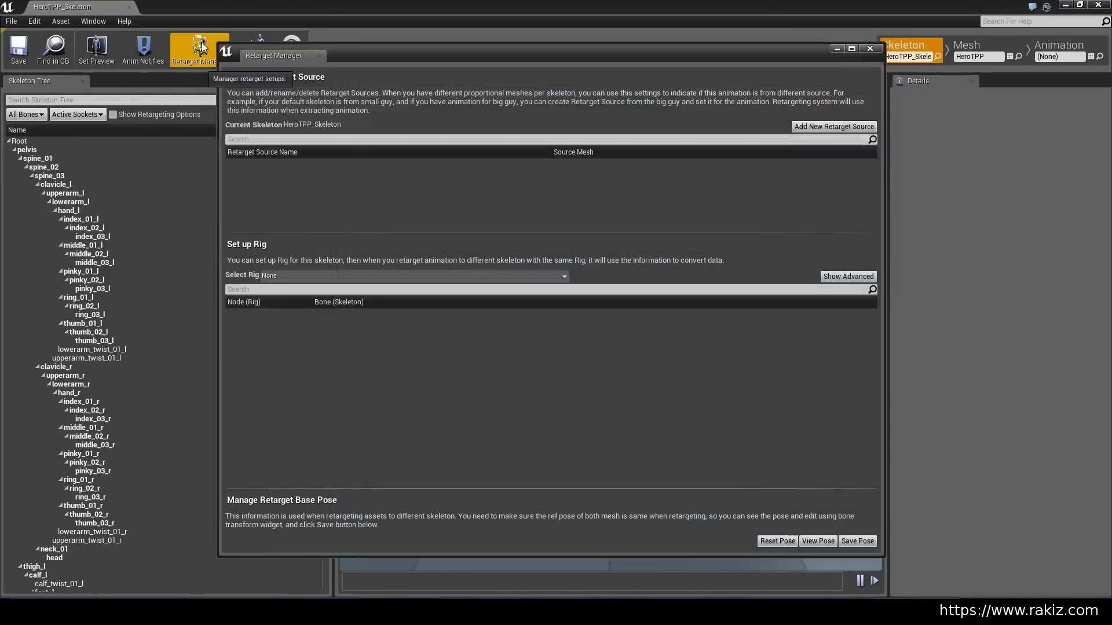
pyautogui.click(307, 277)
pyautogui.click(293, 299)
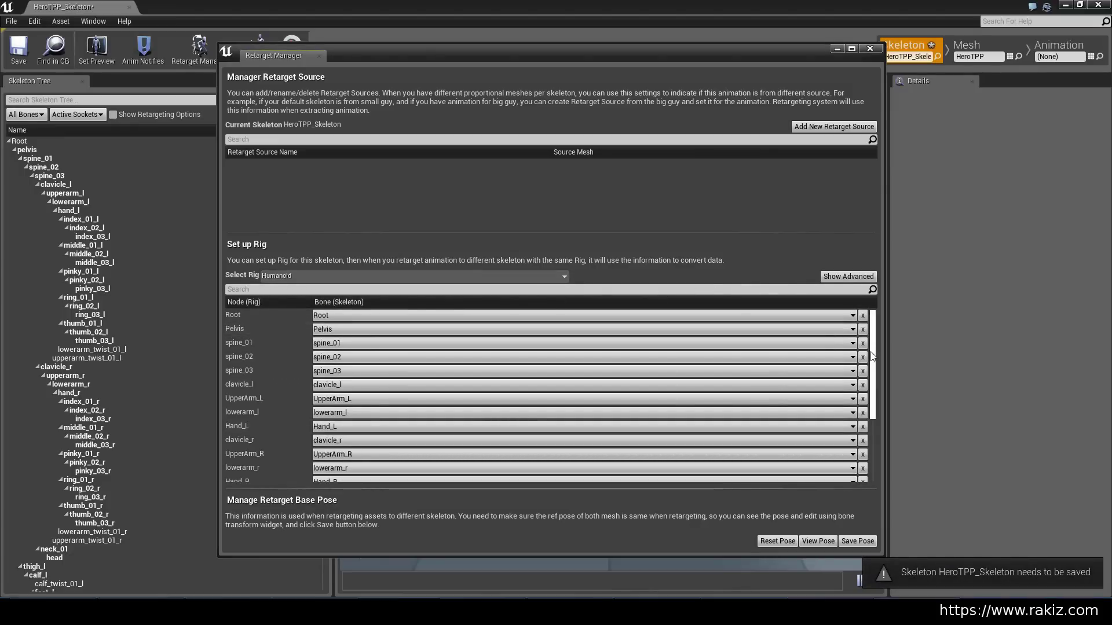
# Review HeroTPP_Skeleton's base and advanced Humanoid bone mappings, and close the Retarget Manager and the skeleton editor.
pyautogui.moveTo(873, 376); pyautogui.dragTo(467, 447)
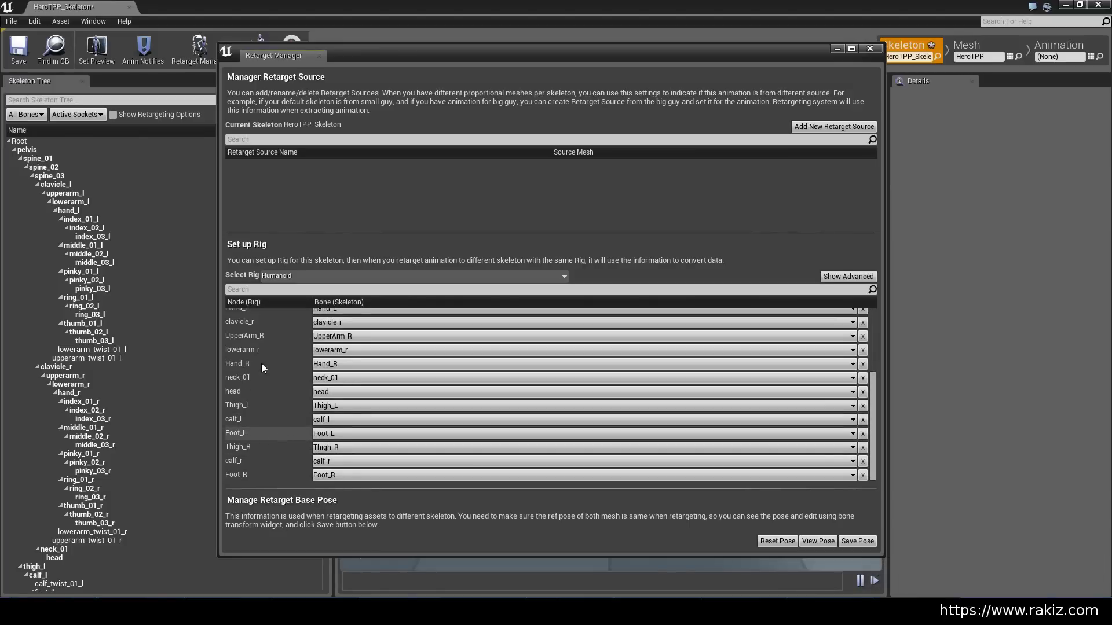
pyautogui.click(837, 275)
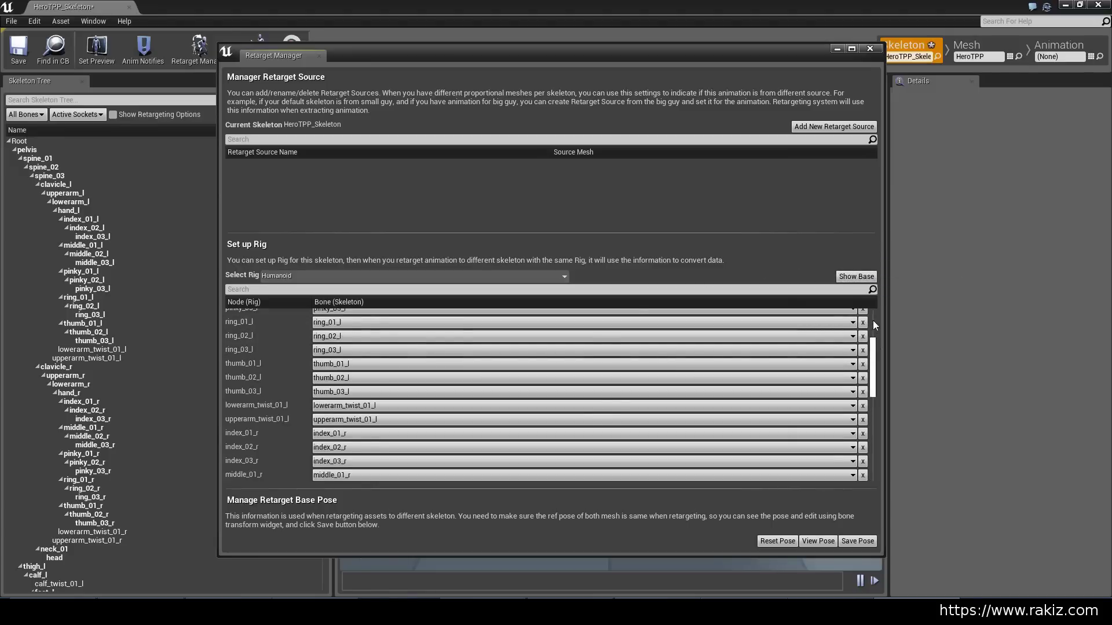
pyautogui.scroll(-5, 873, 326)
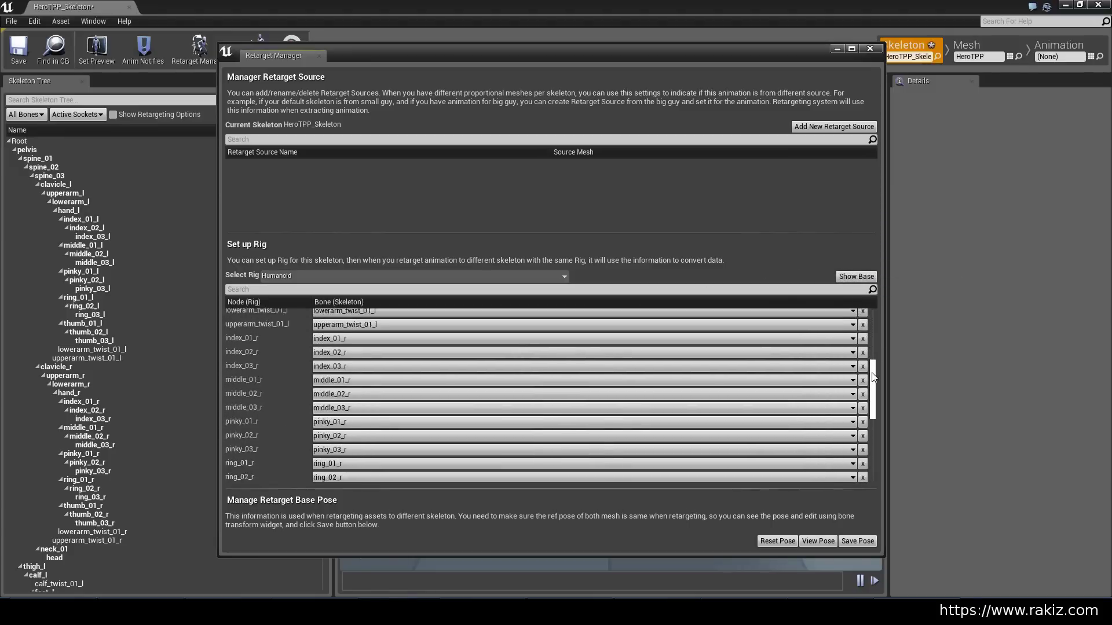
pyautogui.moveTo(873, 377); pyautogui.dragTo(872, 458)
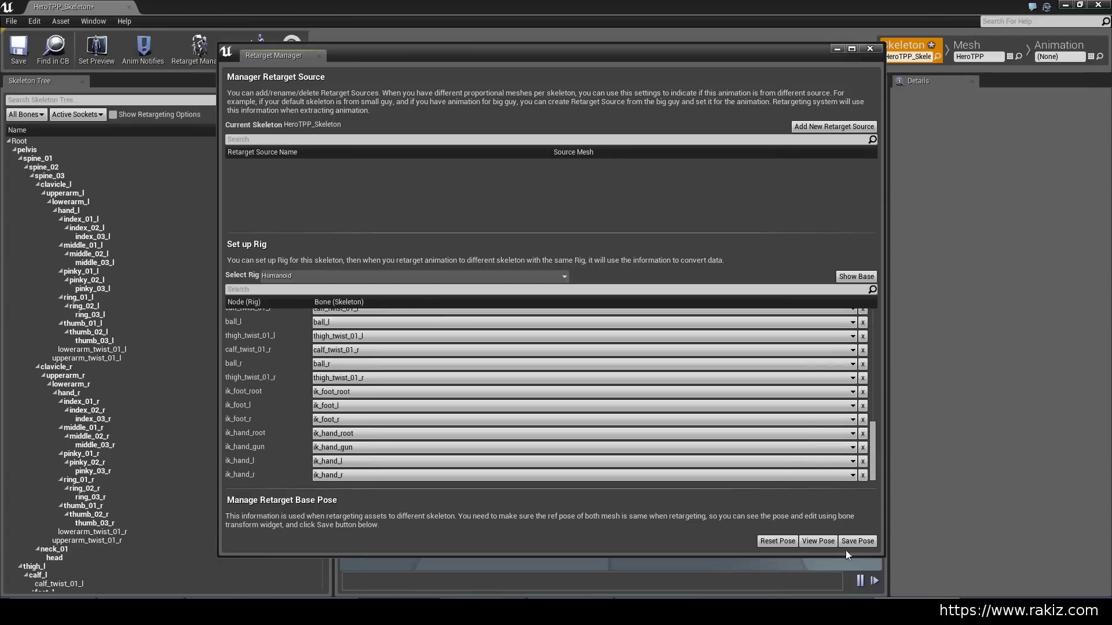
pyautogui.click(870, 49)
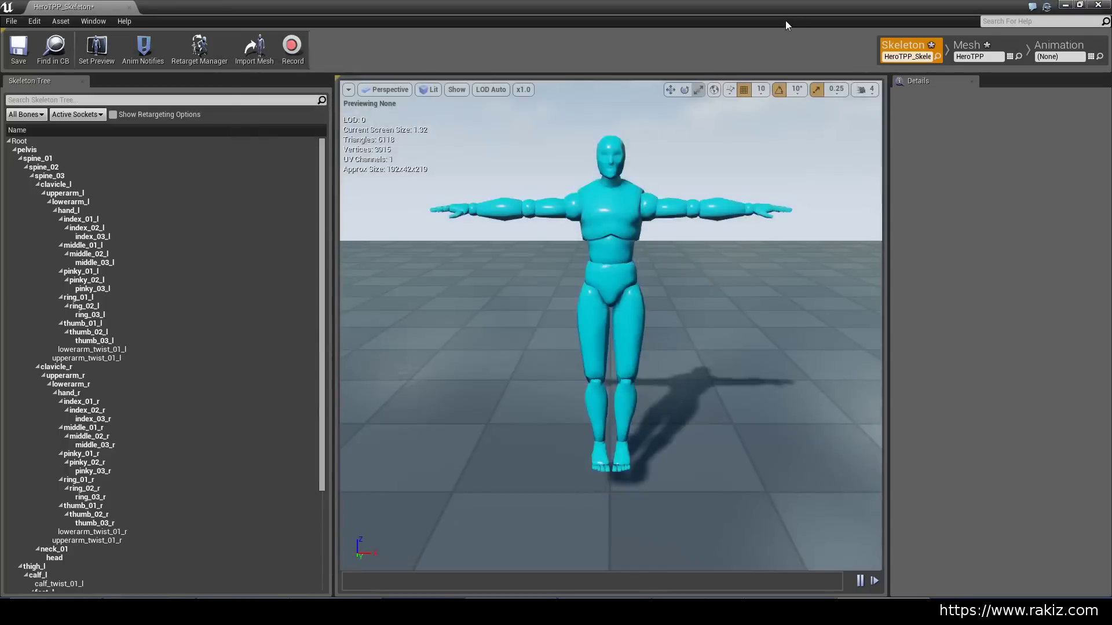
pyautogui.click(1098, 5)
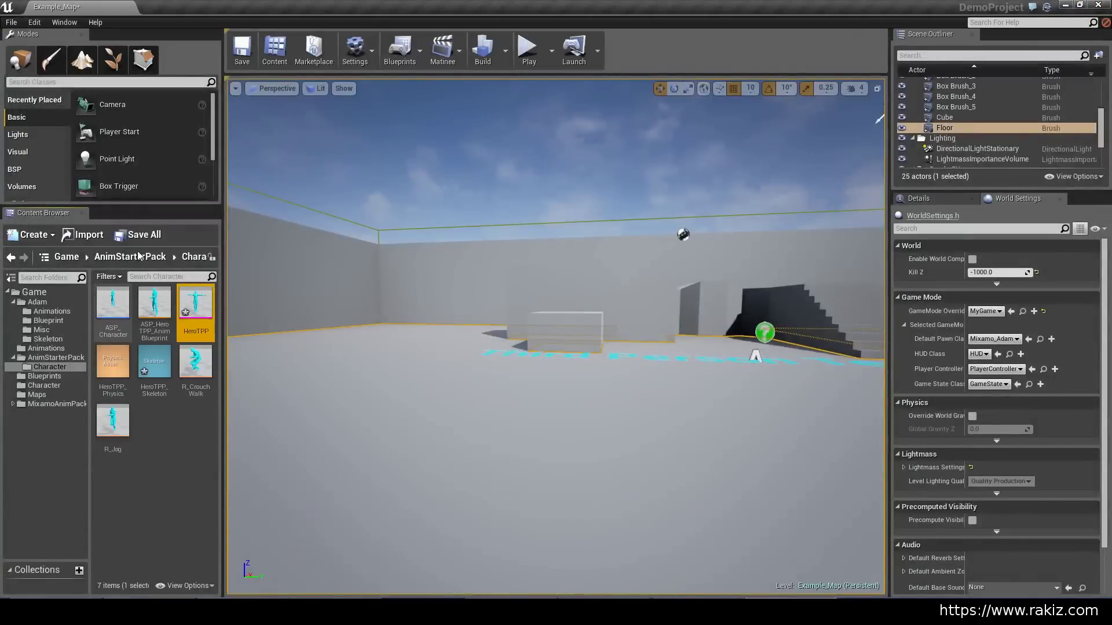
# Select all assets in the AnimStarterPack folder, excluding the Character folder and the Showcase level.
pyautogui.click(52, 358)
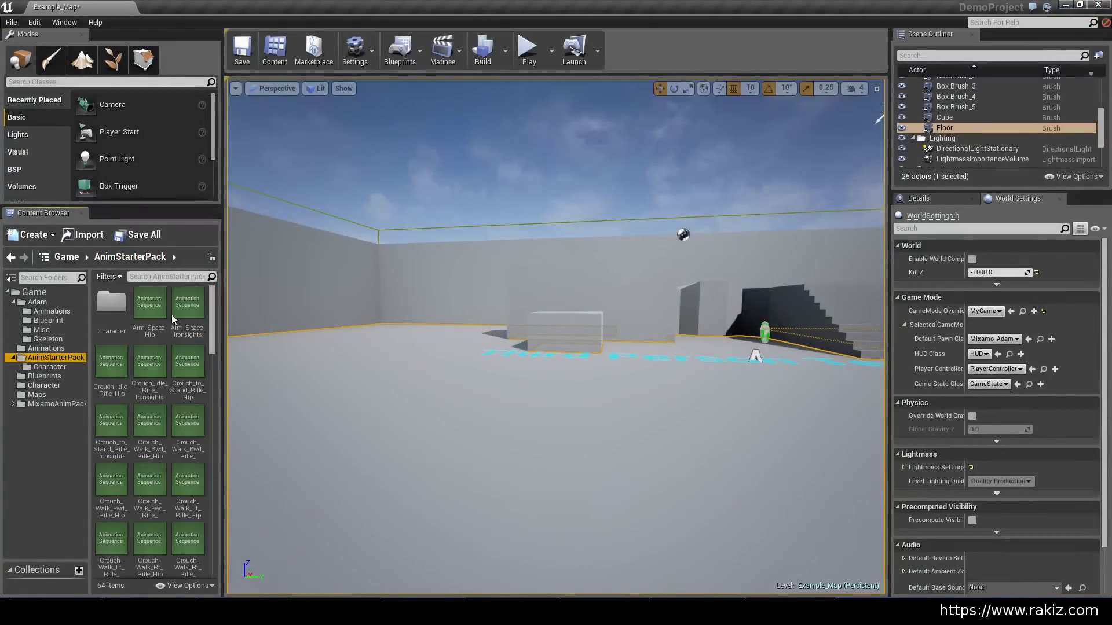
pyautogui.click(150, 312)
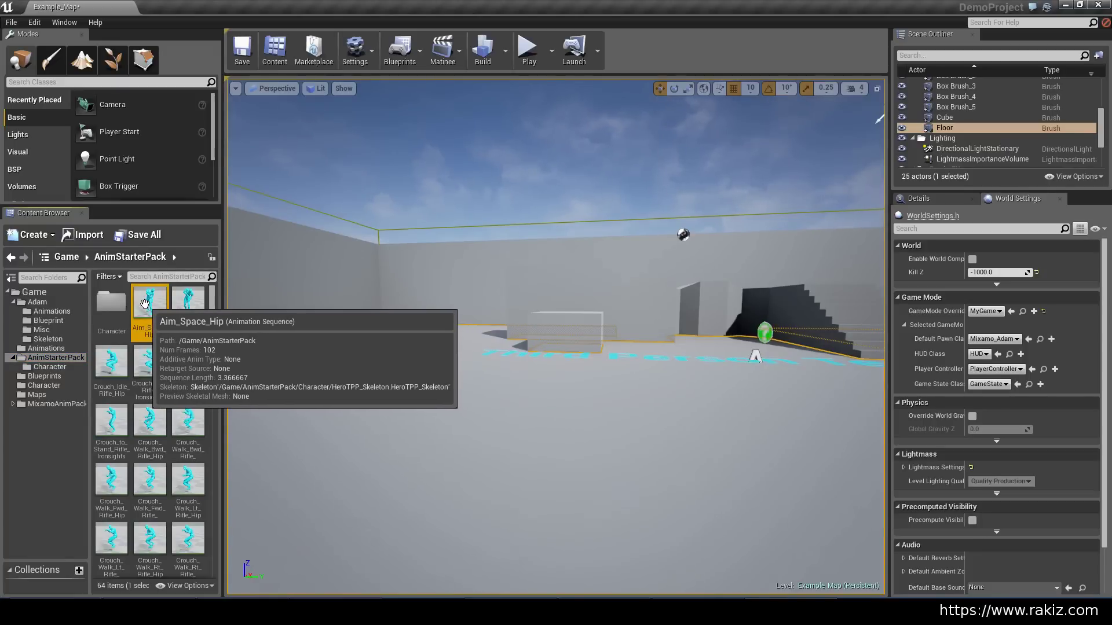
pyautogui.hotkey('ctrl', 'a')
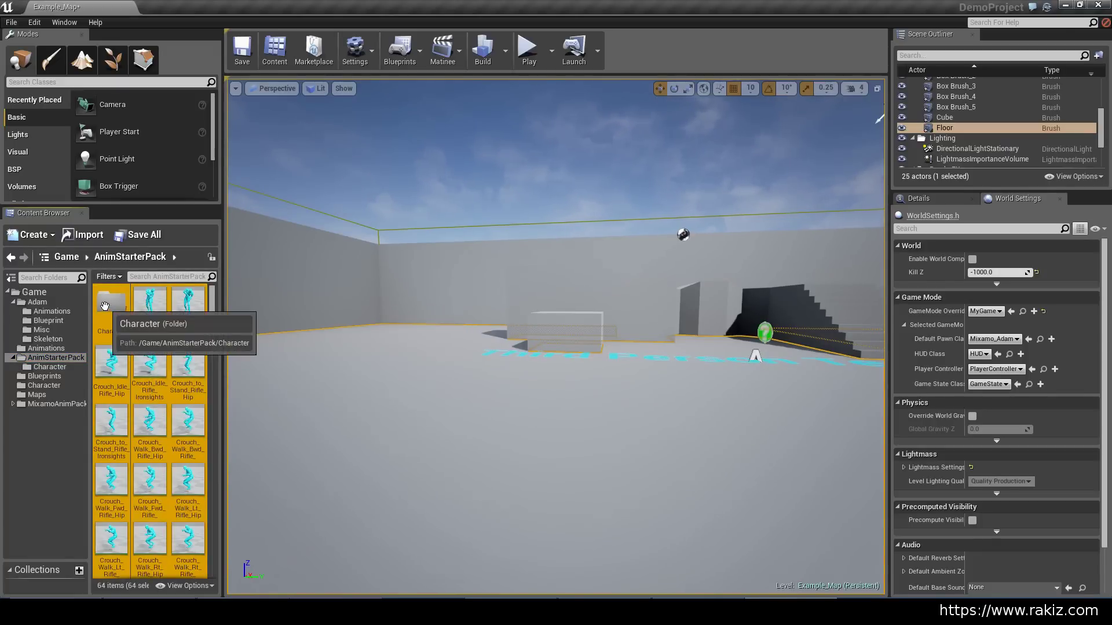
pyautogui.keyDown('ctrl'); pyautogui.click(105, 306); pyautogui.keyUp('ctrl')
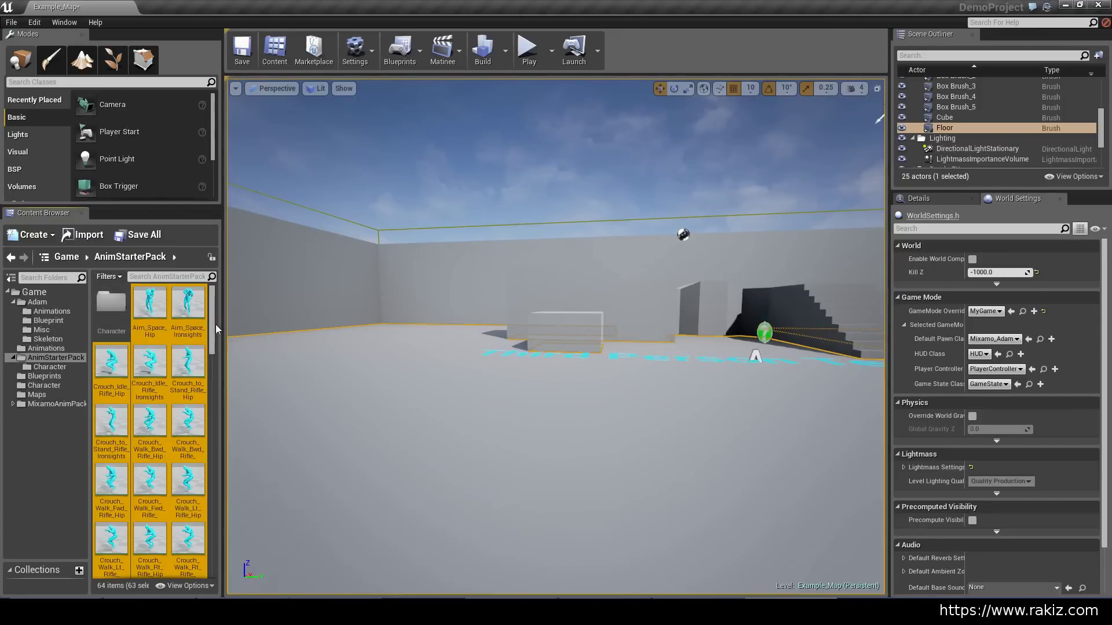
pyautogui.moveTo(214, 369); pyautogui.dragTo(222, 568)
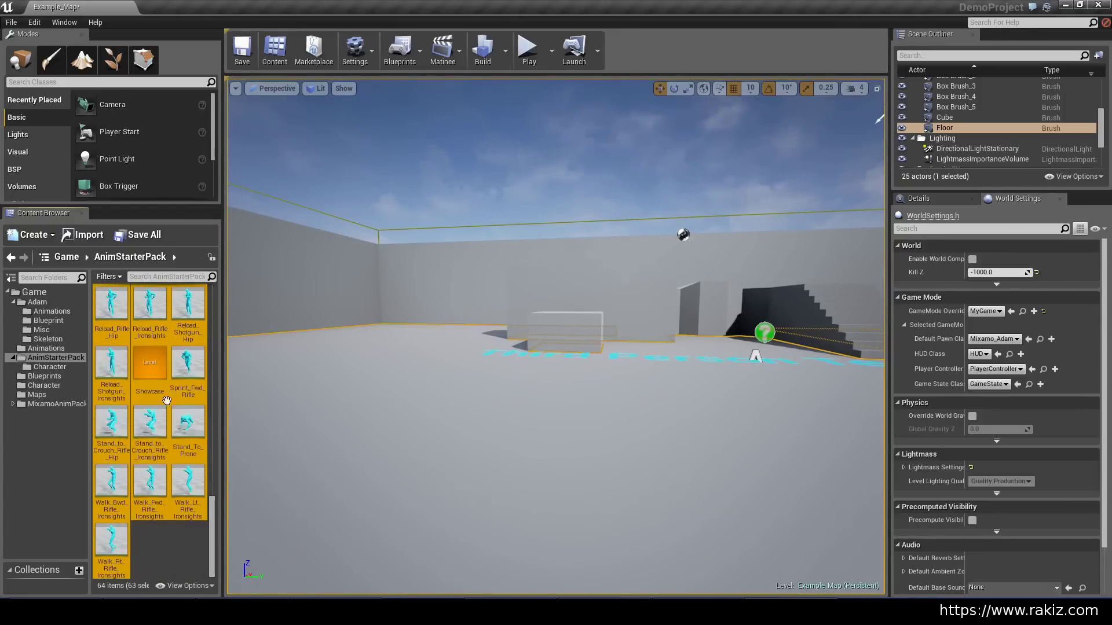
pyautogui.keyDown('ctrl'); pyautogui.click(149, 364); pyautogui.keyUp('ctrl')
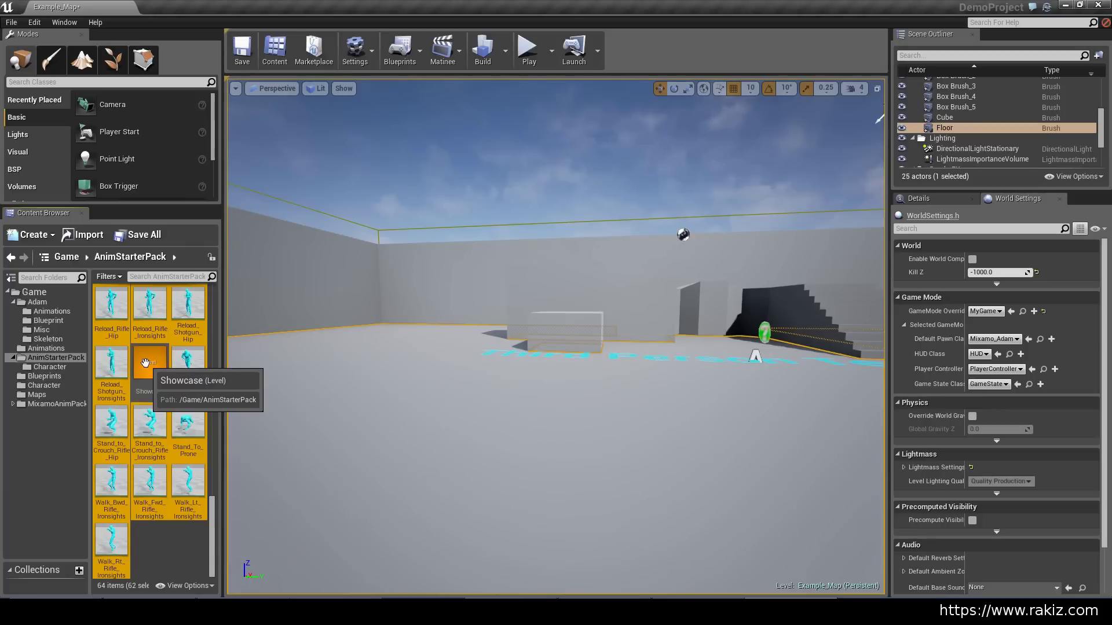
# Compare the source and target base poses for Mixamo_Adam_Skeleton in Duplicate Anim Assets and Retarget, and cancel without retargeting.
pyautogui.rightClick(152, 422)
pyautogui.moveTo(231, 212)
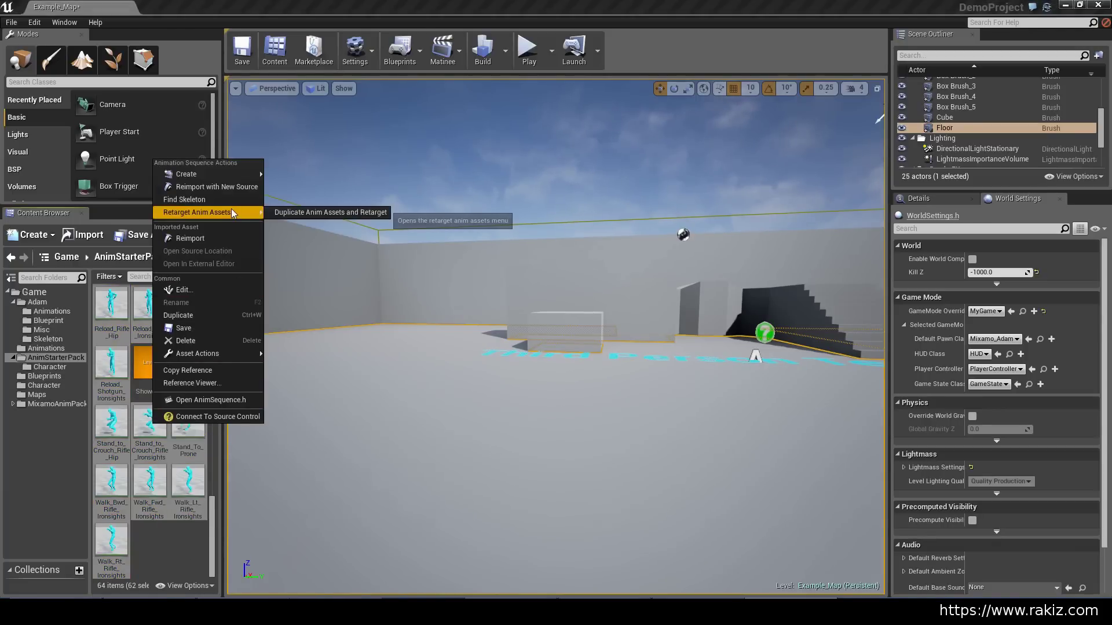
pyautogui.click(321, 212)
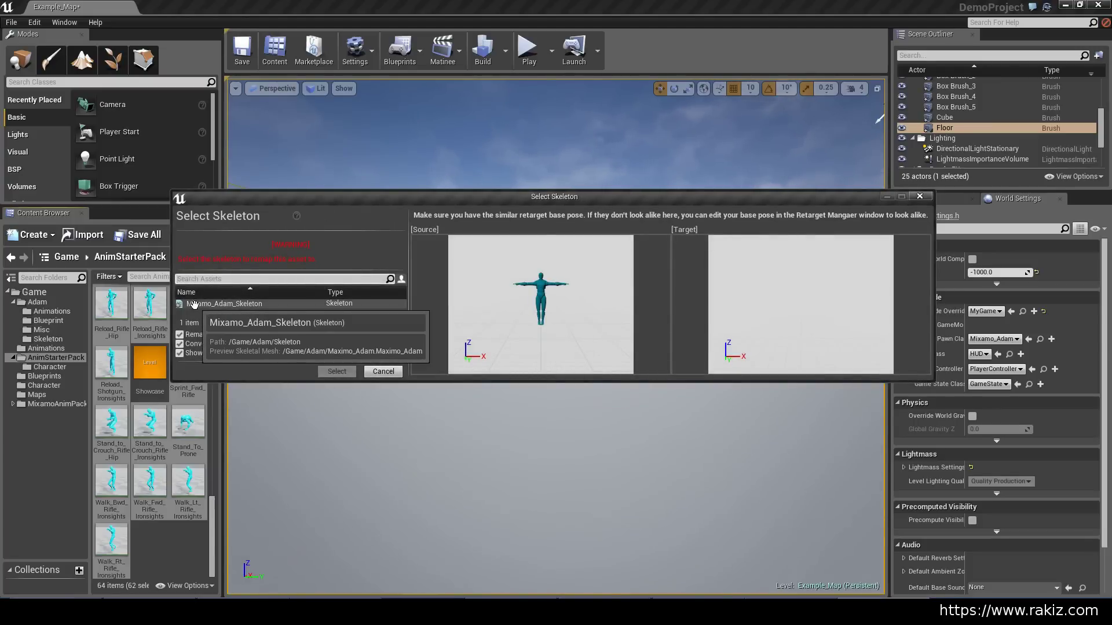
pyautogui.click(220, 304)
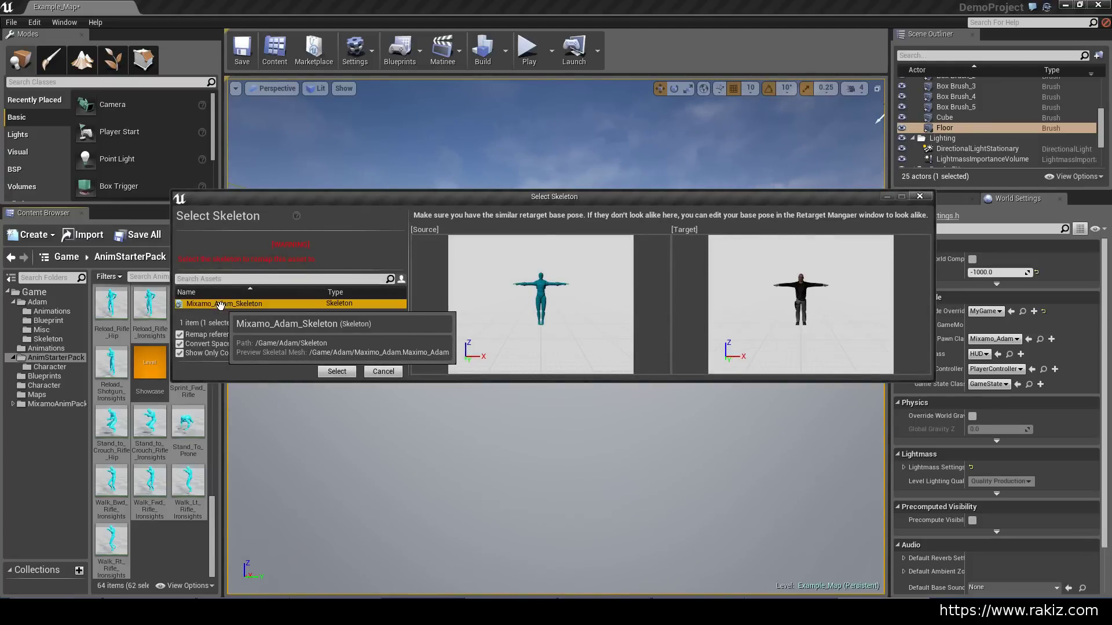
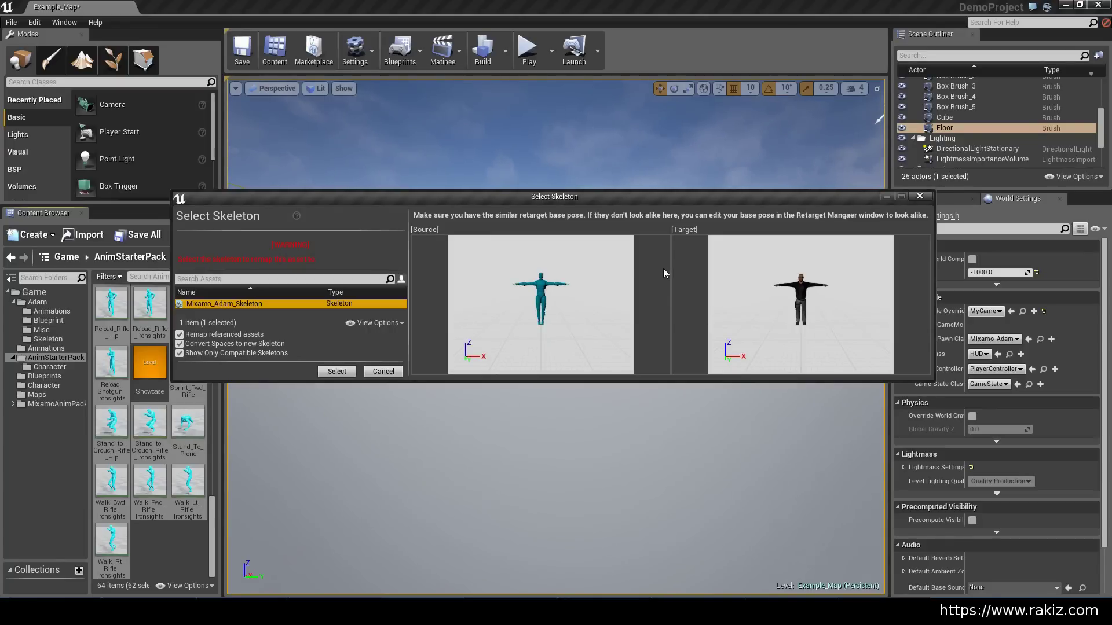
pyautogui.click(366, 376)
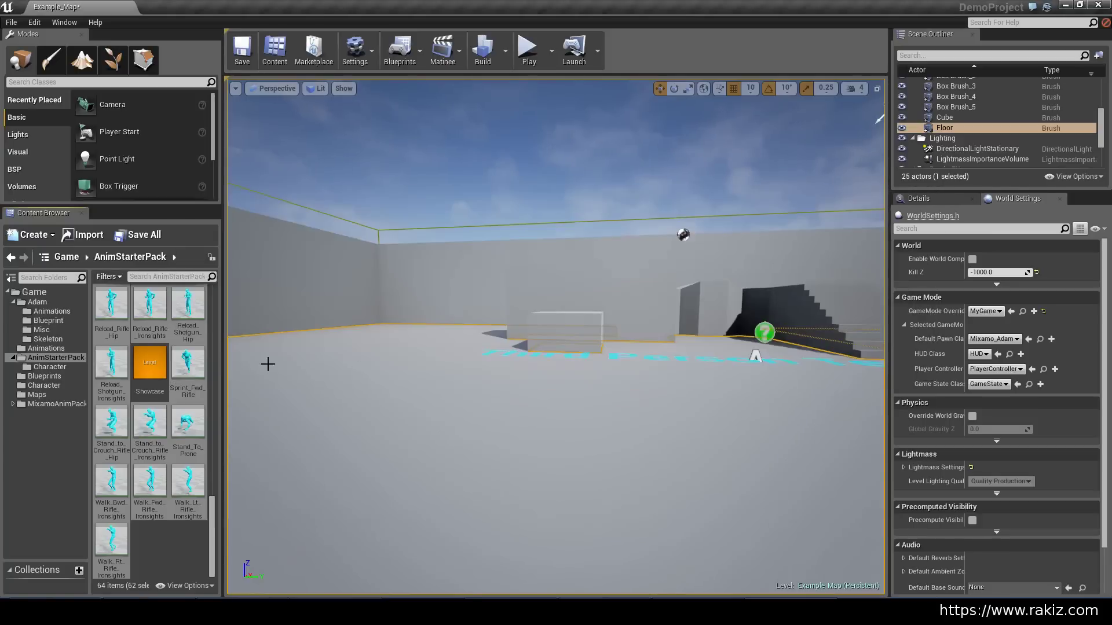
# Open Mixamo_Adam_Skeleton from Adam's Skeleton folder and bring up its Retarget Manager.
pyautogui.click(38, 302)
pyautogui.click(40, 338)
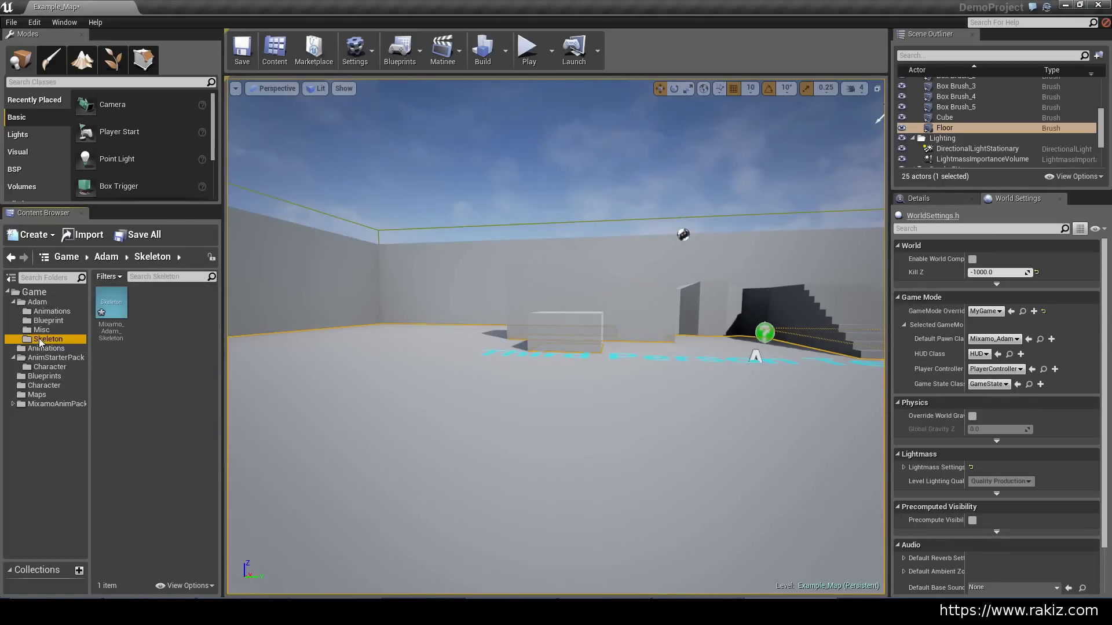
pyautogui.click(119, 304)
pyautogui.doubleClick(120, 305)
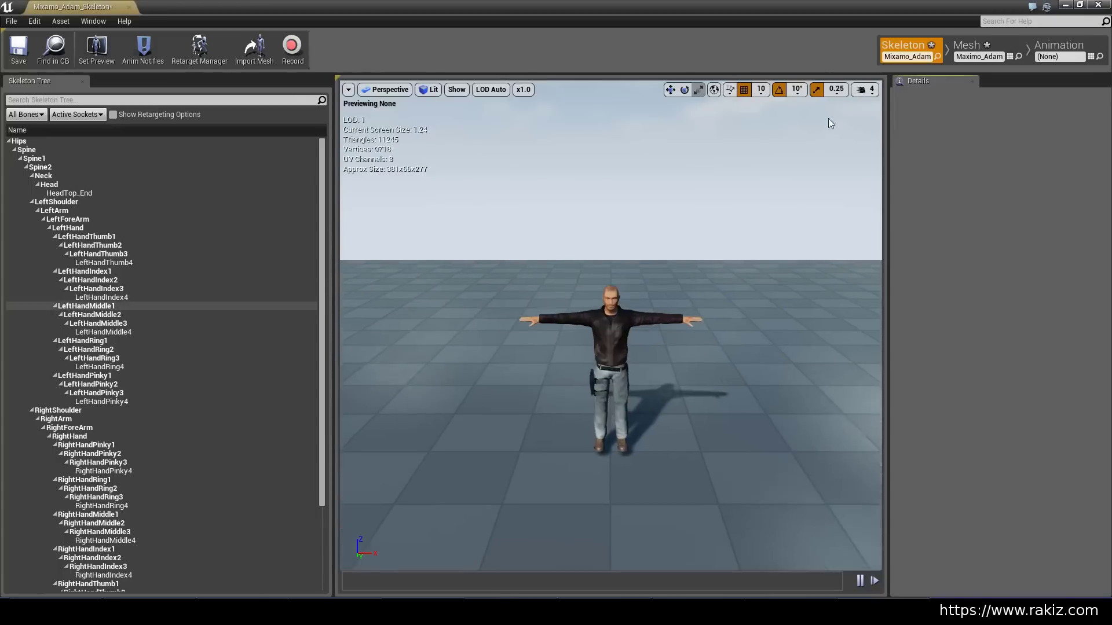
pyautogui.click(199, 49)
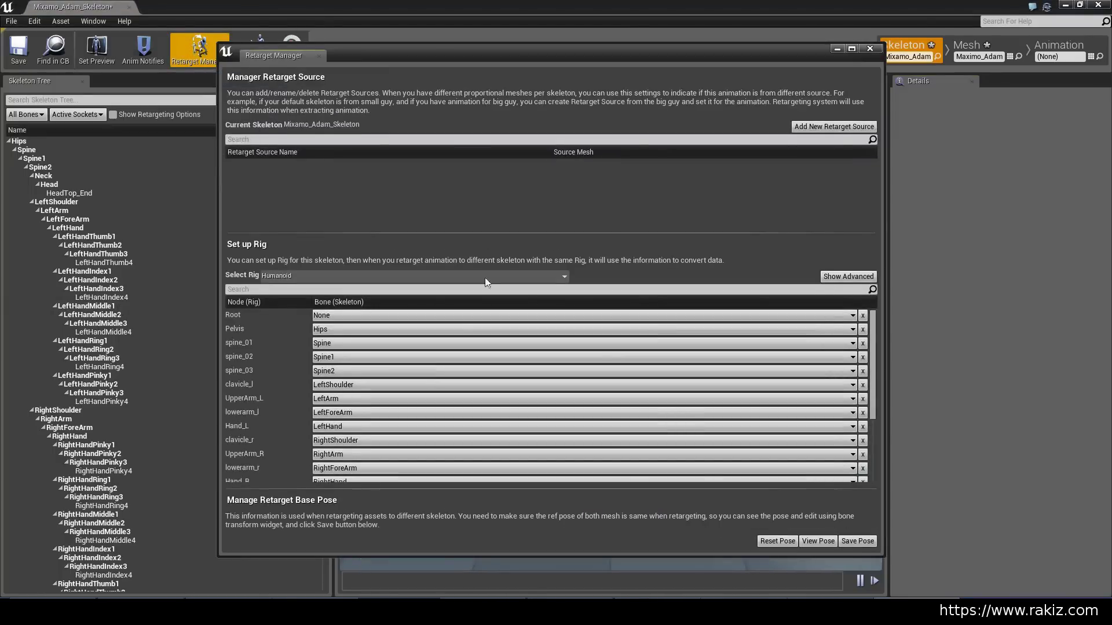
# Show Adam's retarget base pose and examine it in the viewport with the Retarget Manager moved out of the way.
pyautogui.click(813, 542)
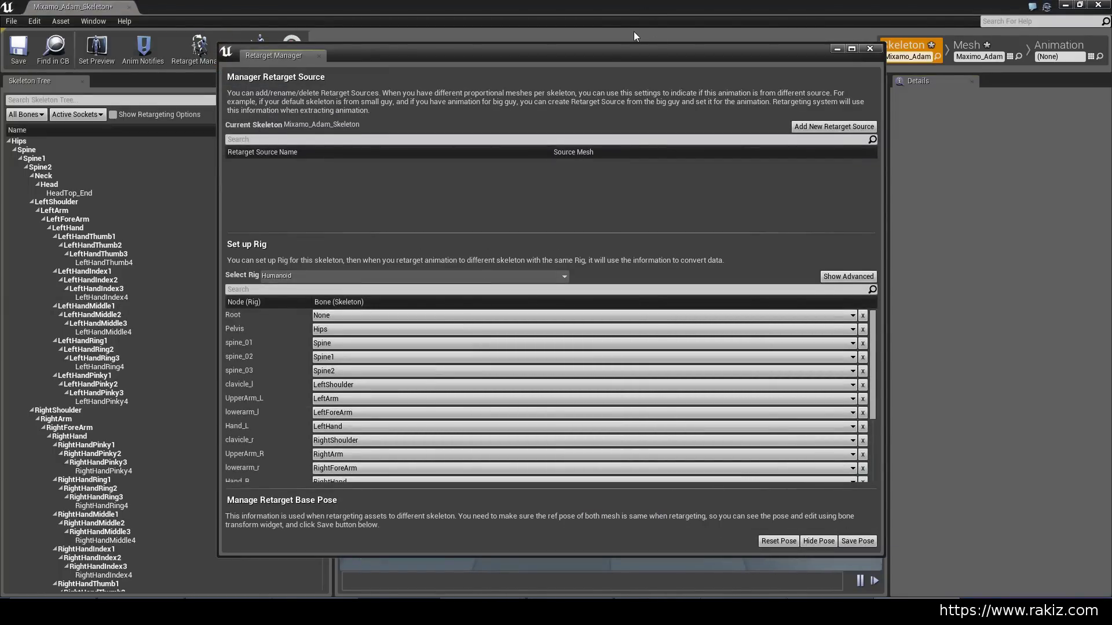
pyautogui.moveTo(627, 51); pyautogui.dragTo(751, 47)
pyautogui.moveTo(1013, 68); pyautogui.dragTo(1061, 56)
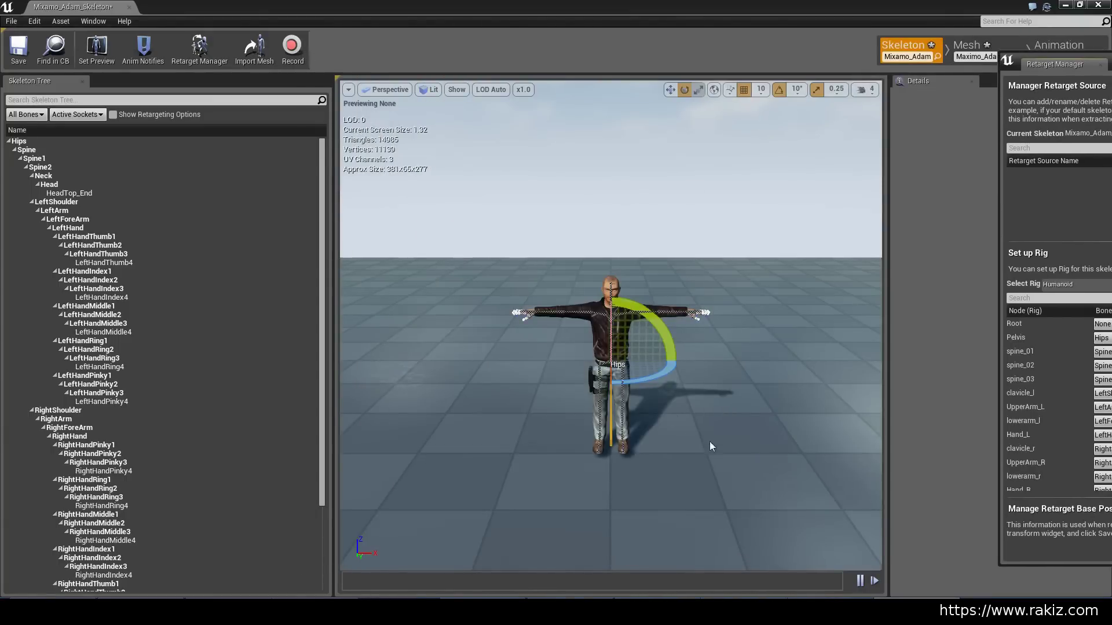
pyautogui.click(729, 445)
pyautogui.moveTo(729, 444)
pyautogui.mouseDown(button='right')
pyautogui.moveTo(731, 399)
pyautogui.moveTo(734, 458)
pyautogui.moveTo(731, 378)
pyautogui.moveTo(728, 455)
pyautogui.moveTo(728, 420)
pyautogui.moveTo(711, 444)
pyautogui.mouseUp(button='right')
pyautogui.press('s')
pyautogui.press('w')
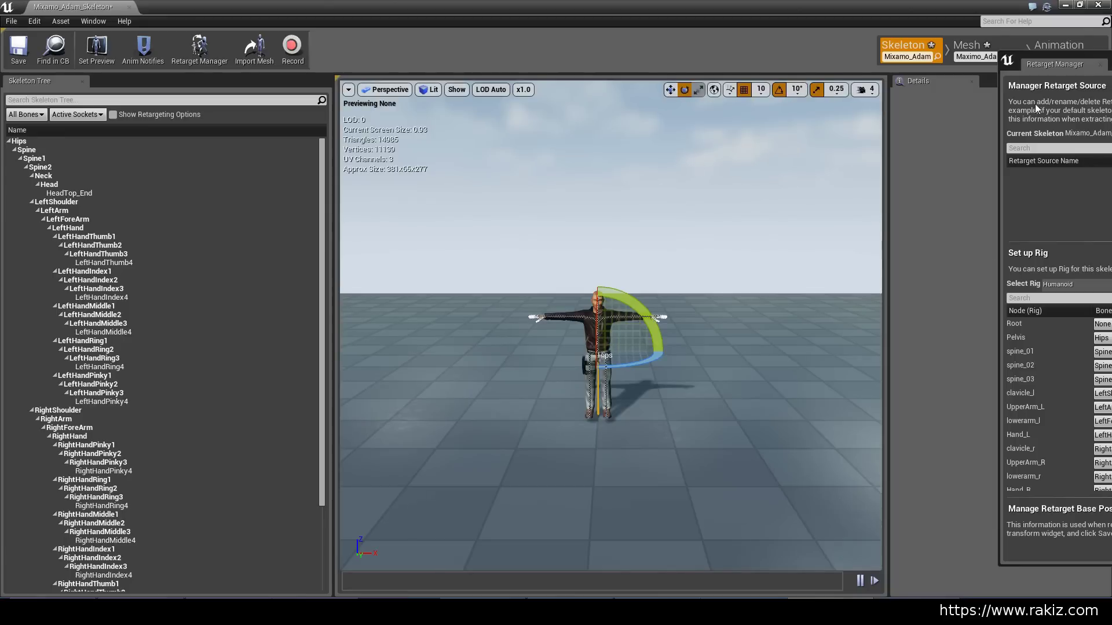
# Try docking the Retarget Manager above the viewport, and close it along with Adam's skeleton editor.
pyautogui.click(1099, 63)
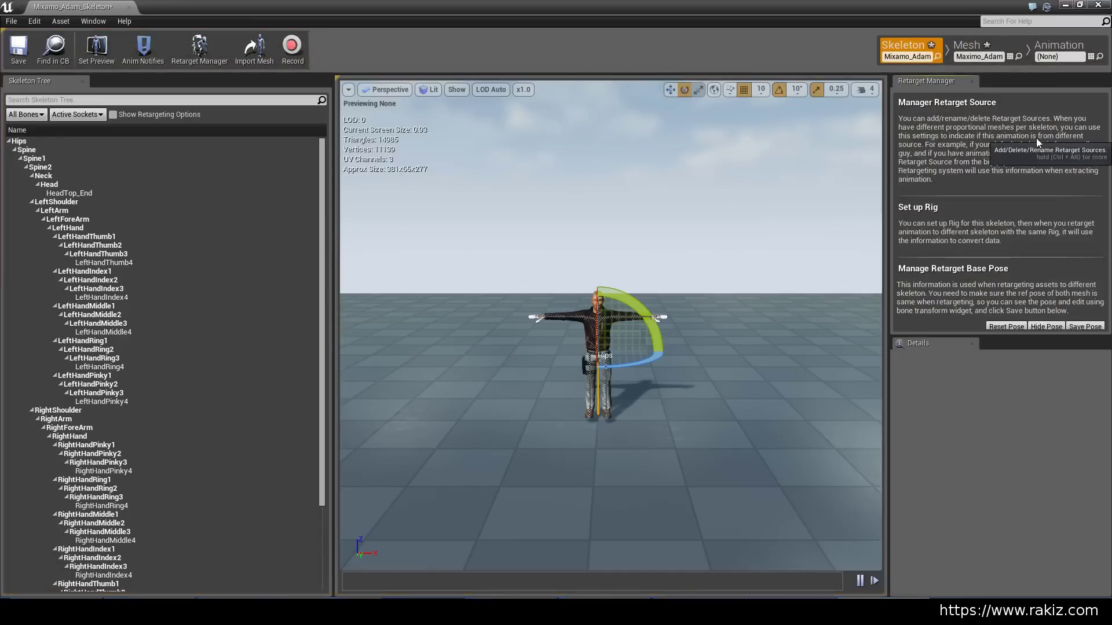
pyautogui.moveTo(944, 82); pyautogui.dragTo(743, 139)
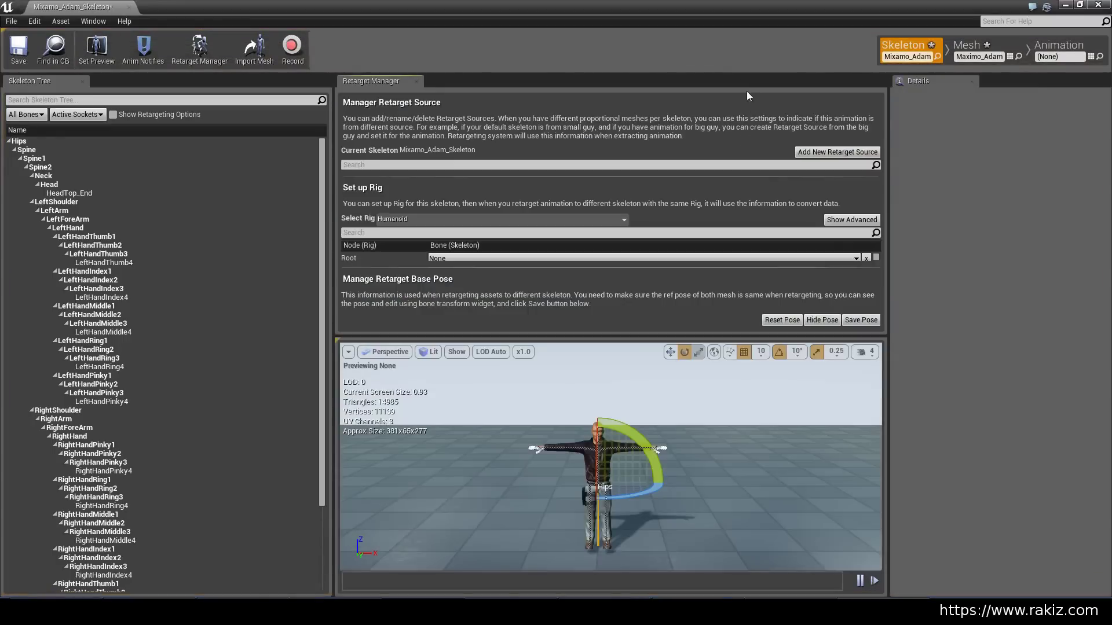
pyautogui.moveTo(369, 84); pyautogui.dragTo(1100, 139)
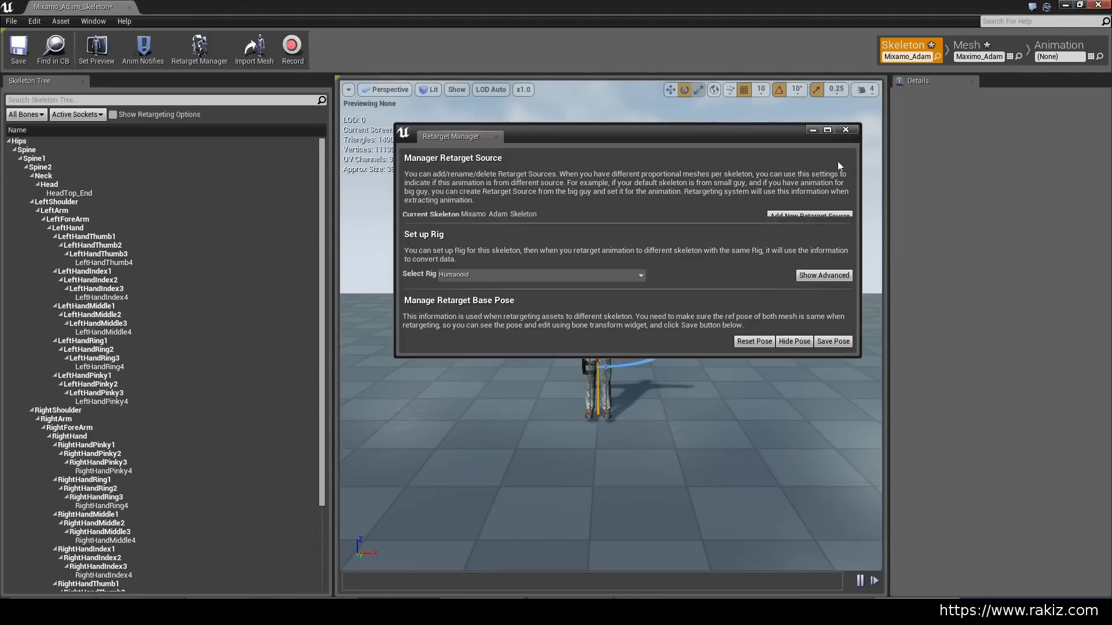
pyautogui.click(846, 129)
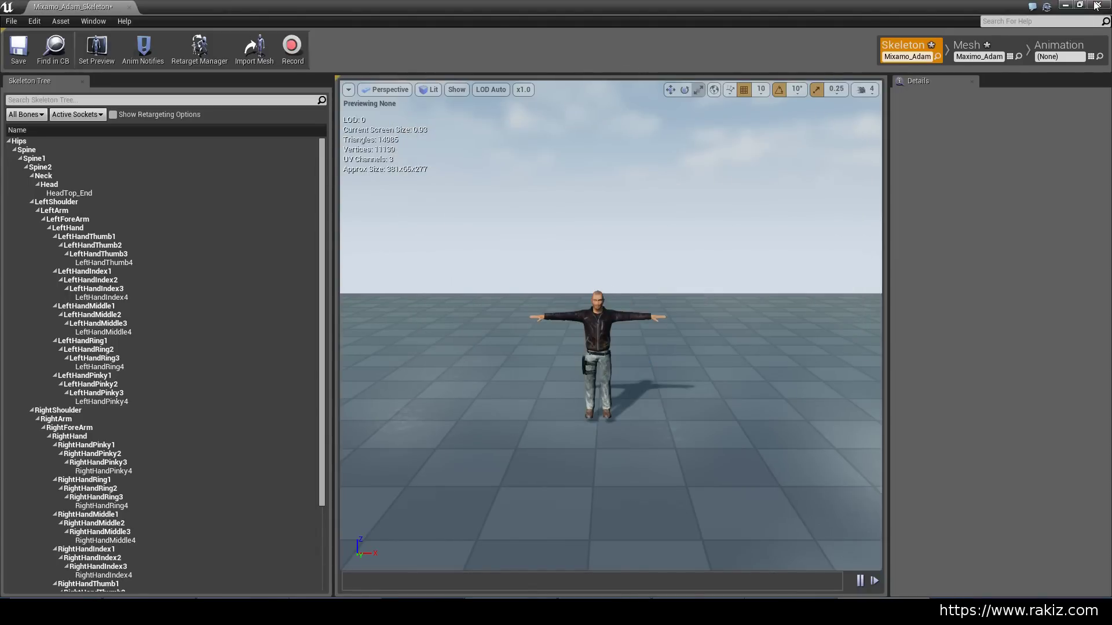
pyautogui.click(1096, 5)
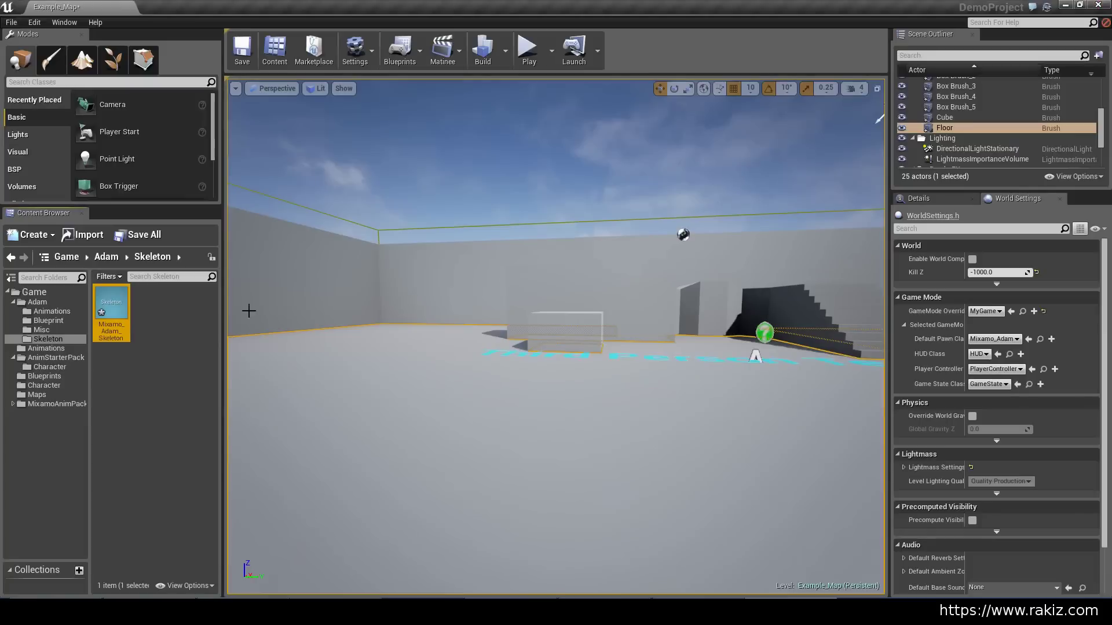
# Reselect all AnimStarterPack assets, leaving out the Character folder and the Showcase level.
pyautogui.click(49, 357)
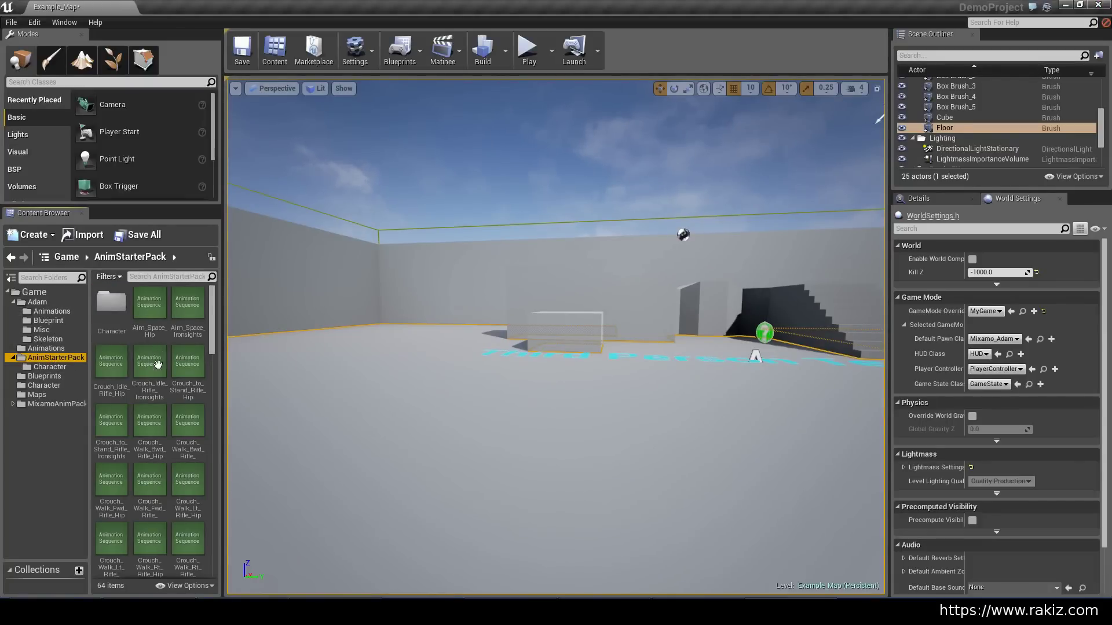
pyautogui.hotkey('ctrl', 'a')
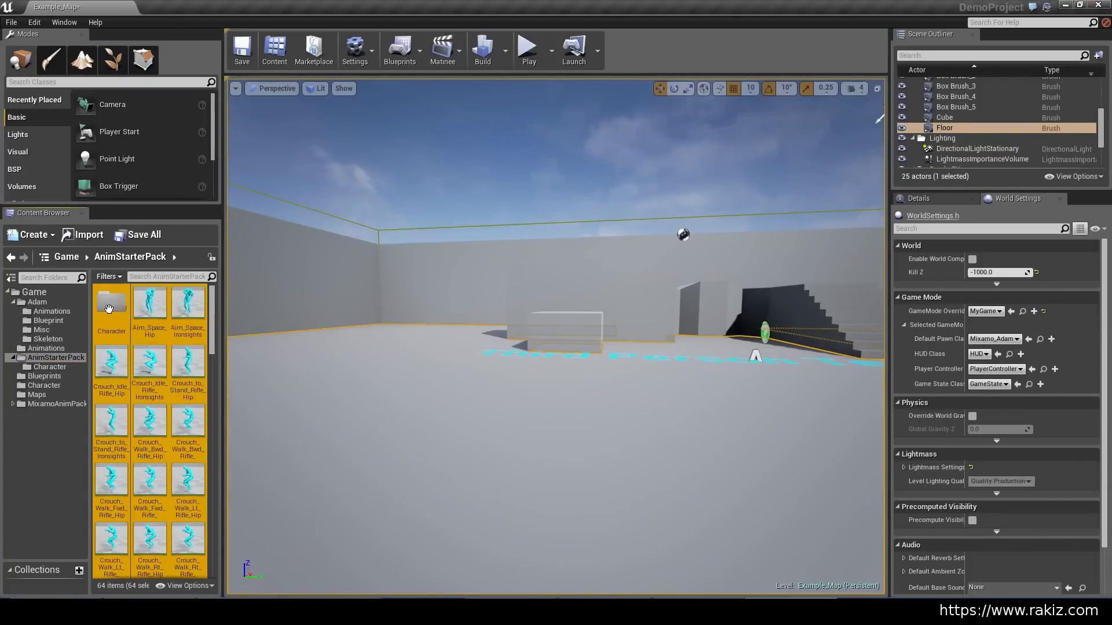
pyautogui.moveTo(216, 343); pyautogui.dragTo(214, 515)
pyautogui.keyDown('ctrl'); pyautogui.click(150, 480); pyautogui.keyUp('ctrl')
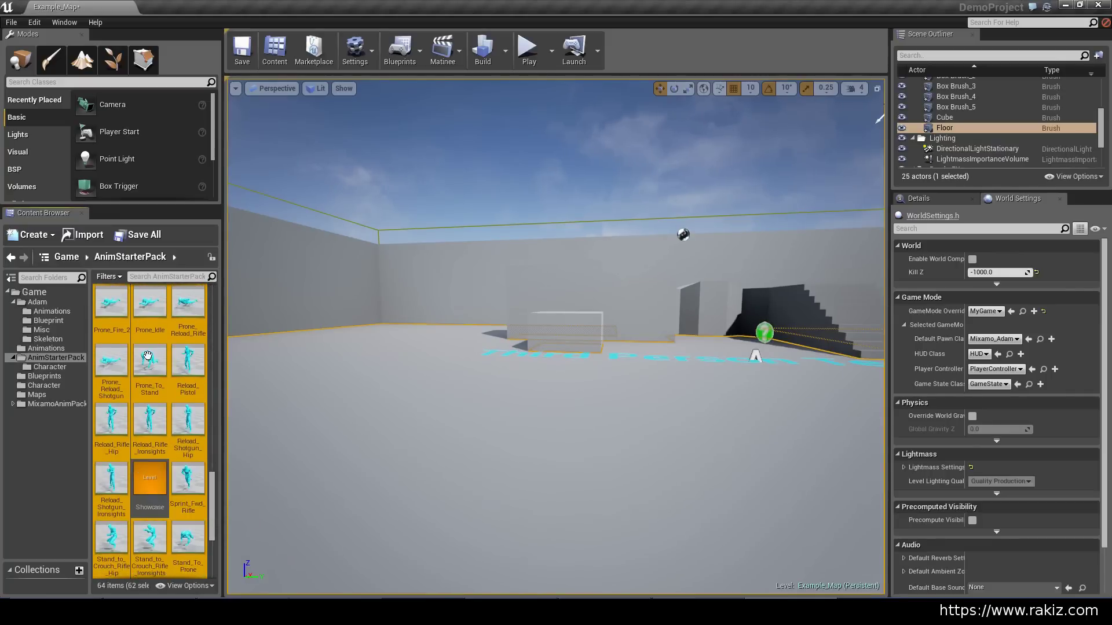
# Duplicate and retarget the selected animations to Mixamo_Adam_Skeleton, with referenced assets remapped and spaces converted to the new skeleton.
pyautogui.rightClick(150, 360)
pyautogui.moveTo(226, 143)
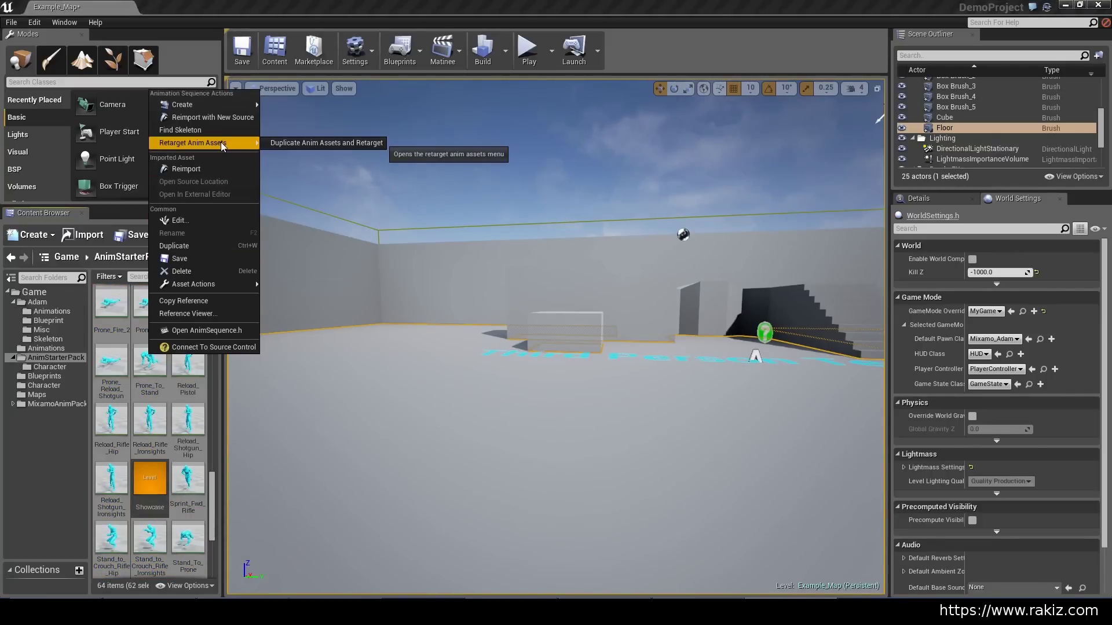
pyautogui.click(299, 142)
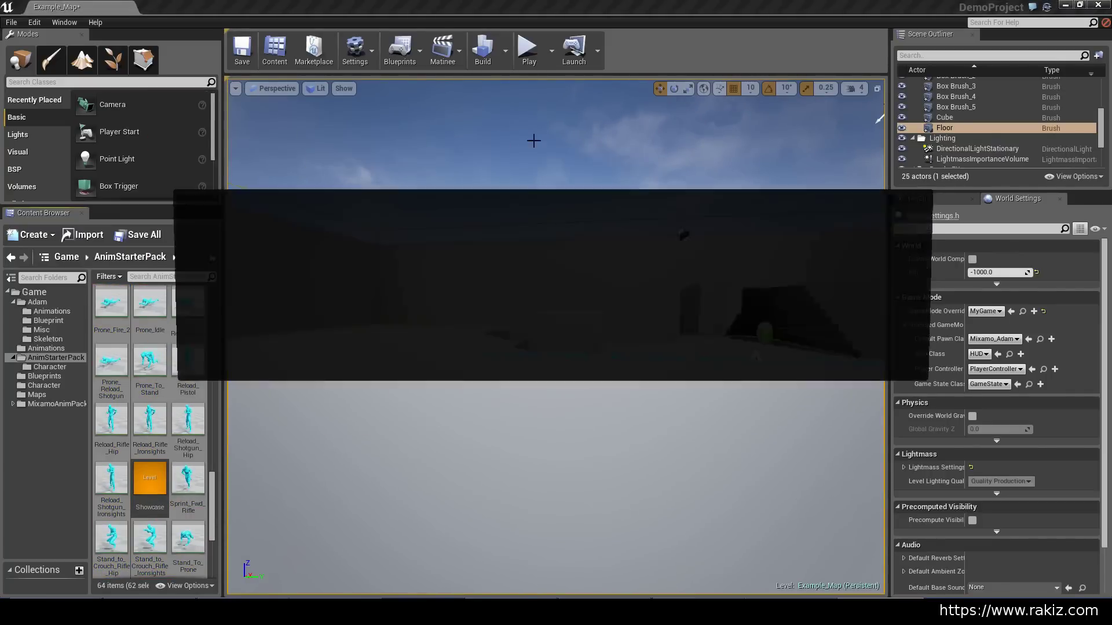
pyautogui.click(191, 304)
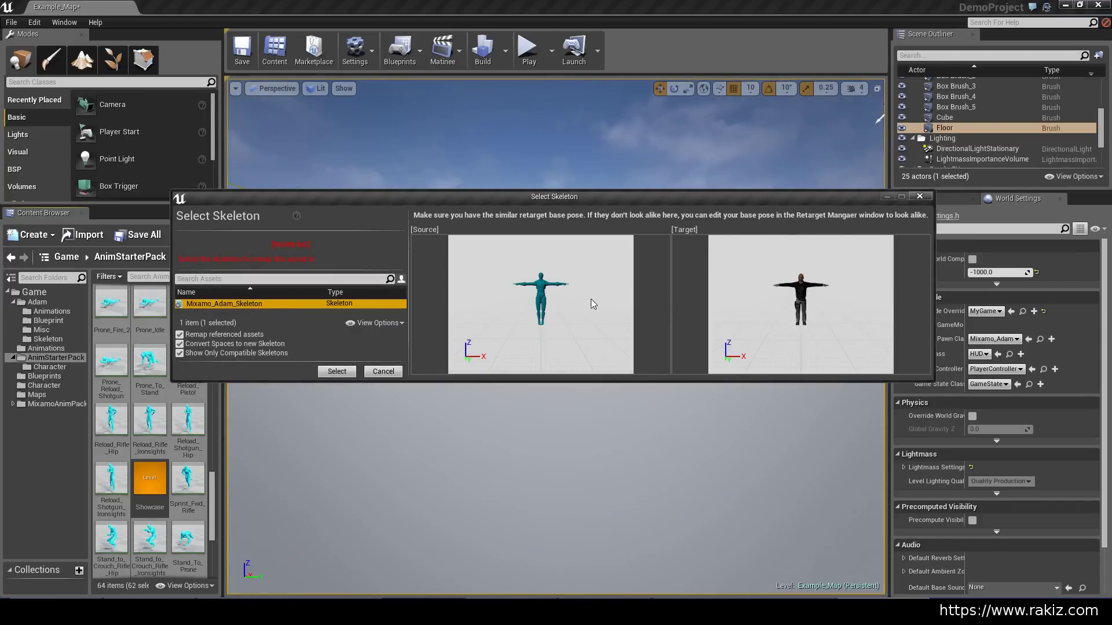
pyautogui.click(342, 374)
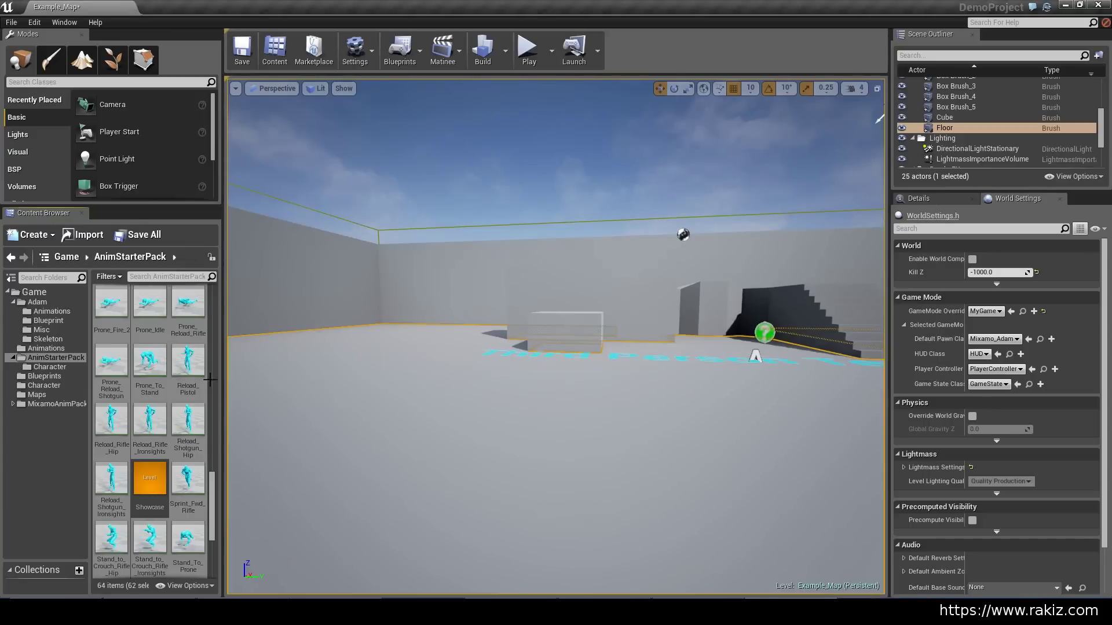
# Open the retargeted Reload_Pistol_Copy animation from Adam's Skeleton folder and examine it up close on the Adam mesh.
pyautogui.click(142, 381)
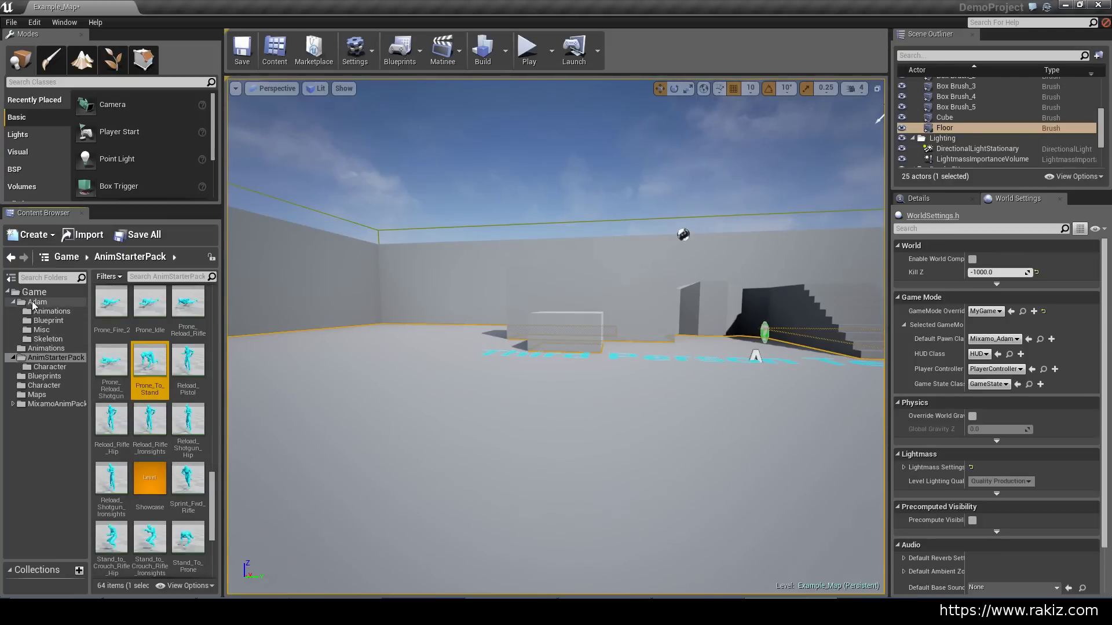
pyautogui.click(45, 341)
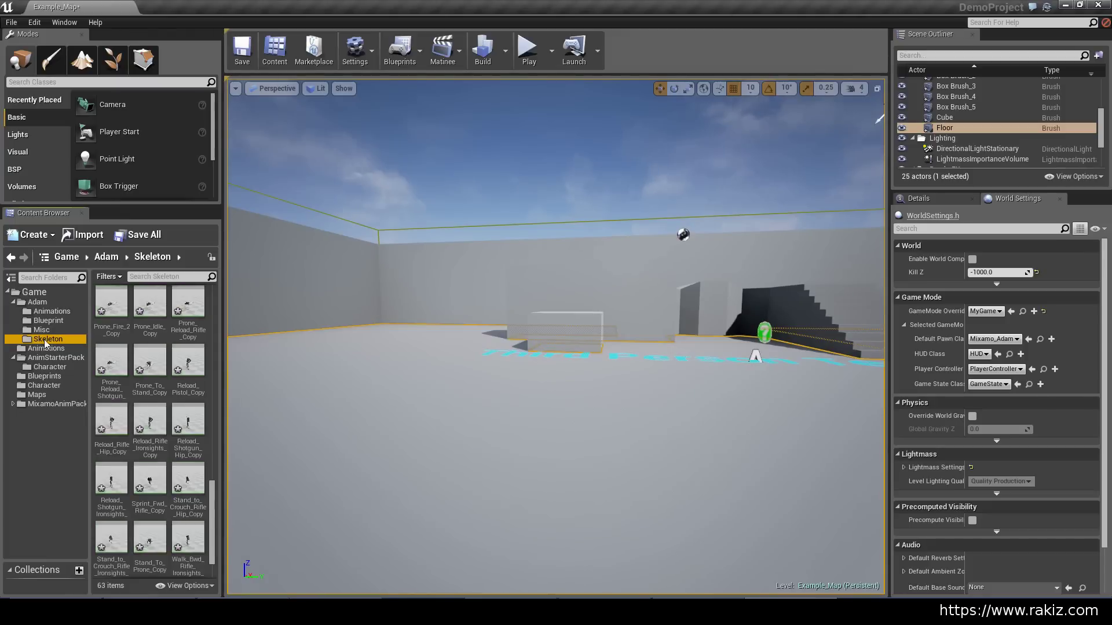
pyautogui.doubleClick(181, 364)
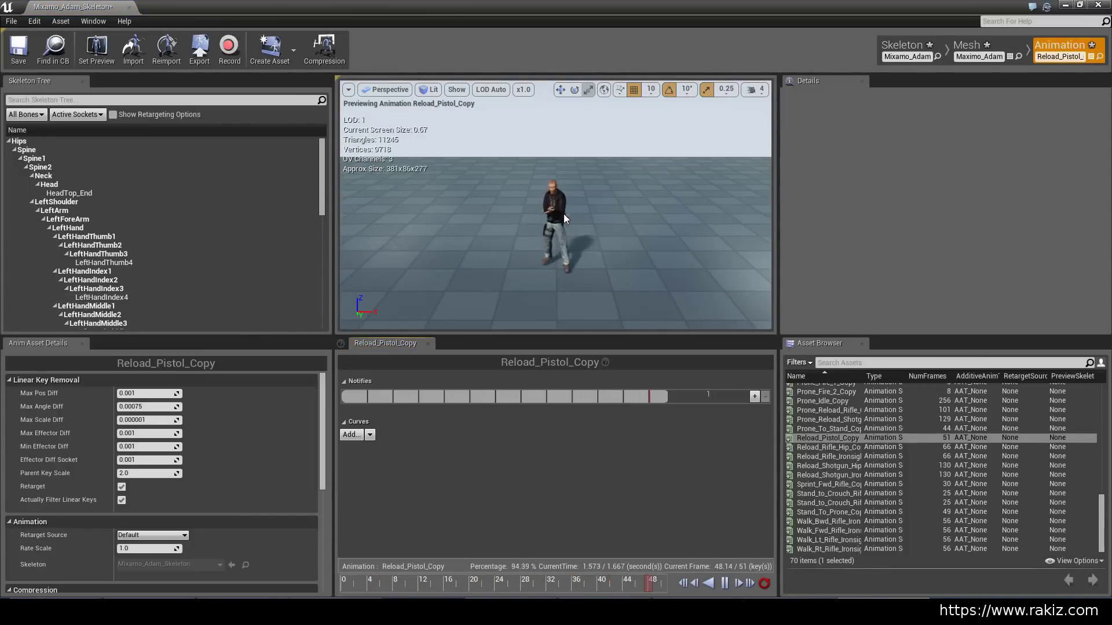
pyautogui.moveTo(530, 276)
pyautogui.mouseDown(button='right')
pyautogui.moveTo(625, 272)
pyautogui.moveTo(602, 255)
pyautogui.moveTo(516, 265)
pyautogui.moveTo(565, 278)
pyautogui.moveTo(550, 283)
pyautogui.mouseUp(button='right')
pyautogui.press('w')
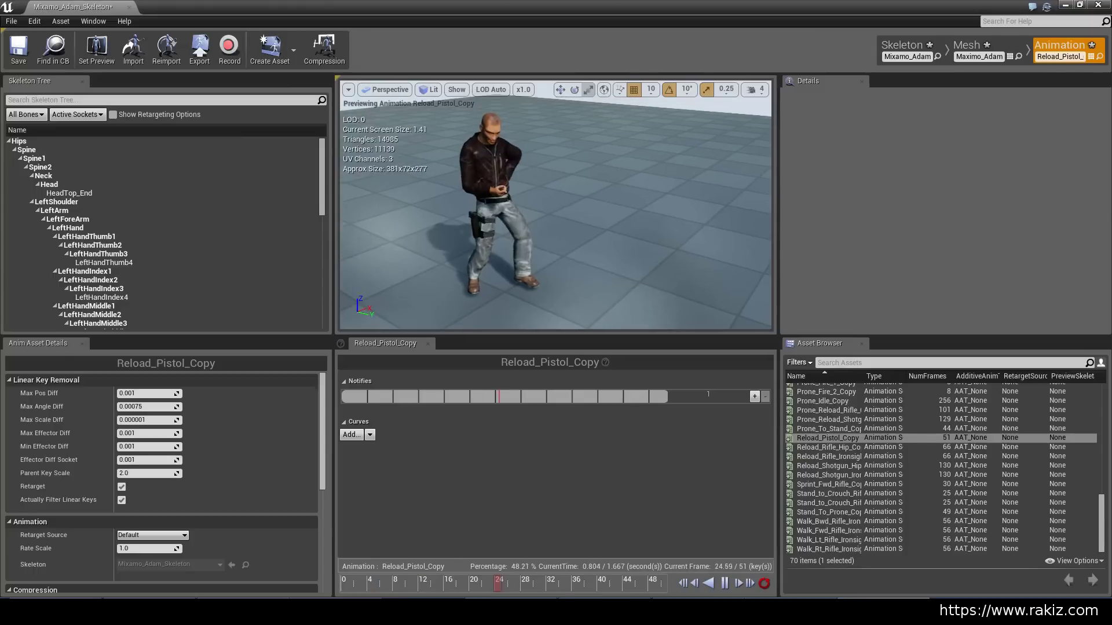
# Preview Stand_To_Prone_Copy, Prone_Idle_Copy, Mixamo_Adam_Shooting and Walk_Bwd_Rifle_Ironsights_Copy on Adam to compare retargeted and original motion.
pyautogui.click(833, 512)
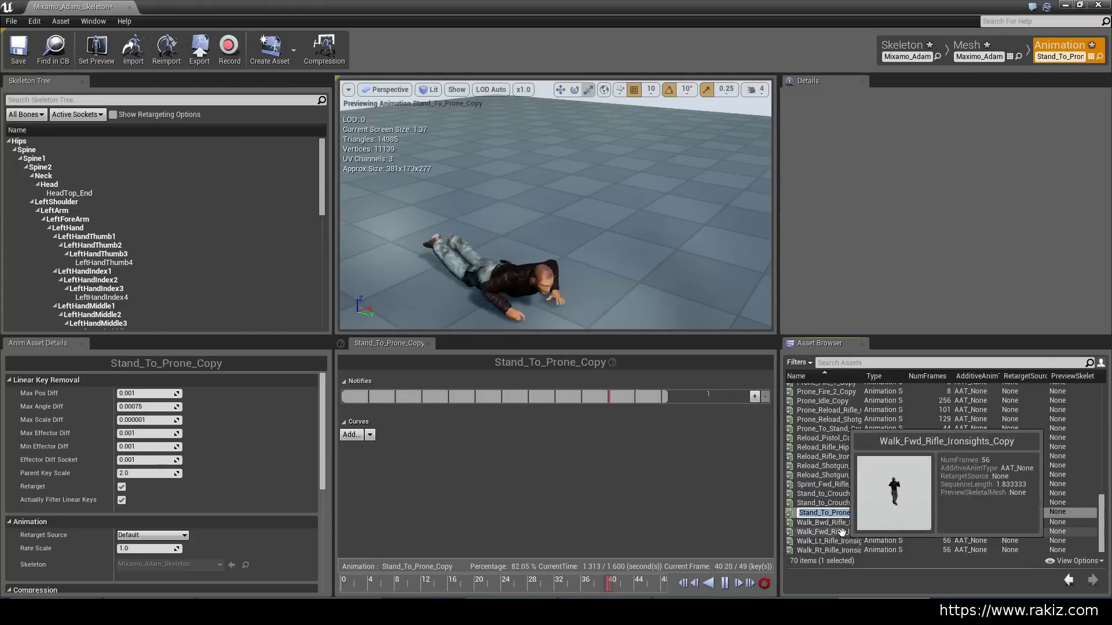
pyautogui.click(830, 530)
pyautogui.click(834, 399)
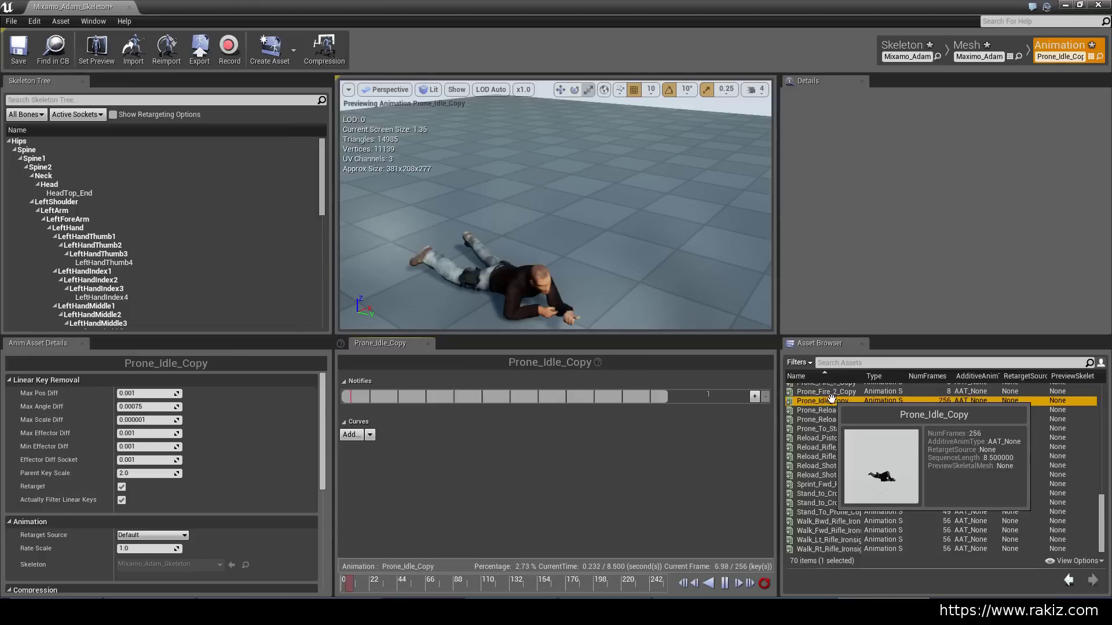
pyautogui.scroll(5, 859, 413)
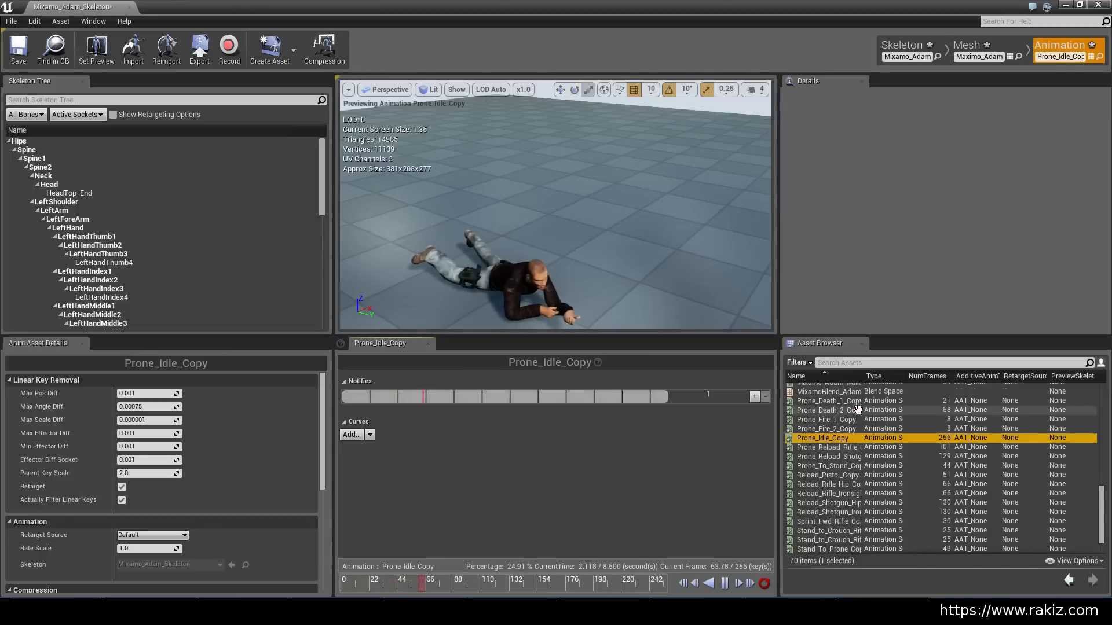
pyautogui.click(856, 420)
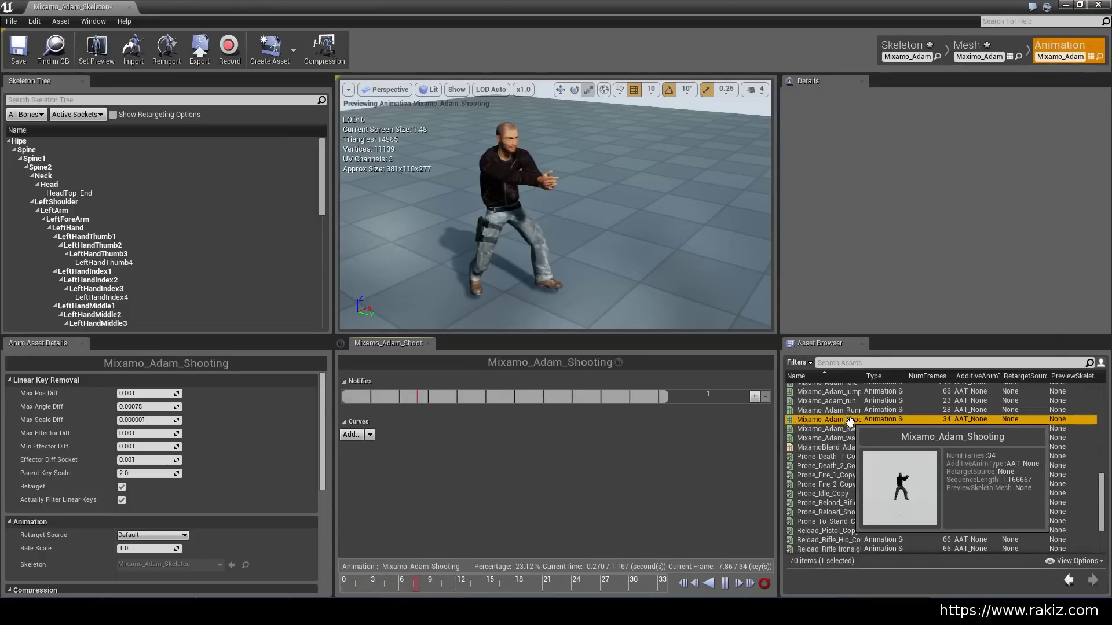
pyautogui.scroll(-3, 913, 514)
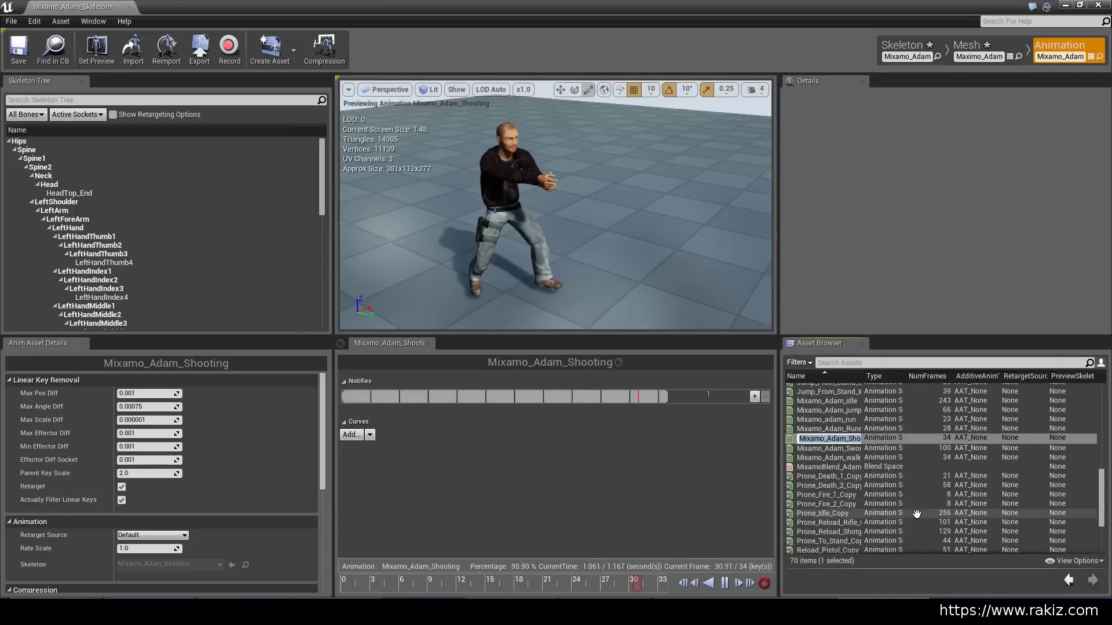
pyautogui.scroll(-2, 913, 516)
pyautogui.doubleClick(822, 521)
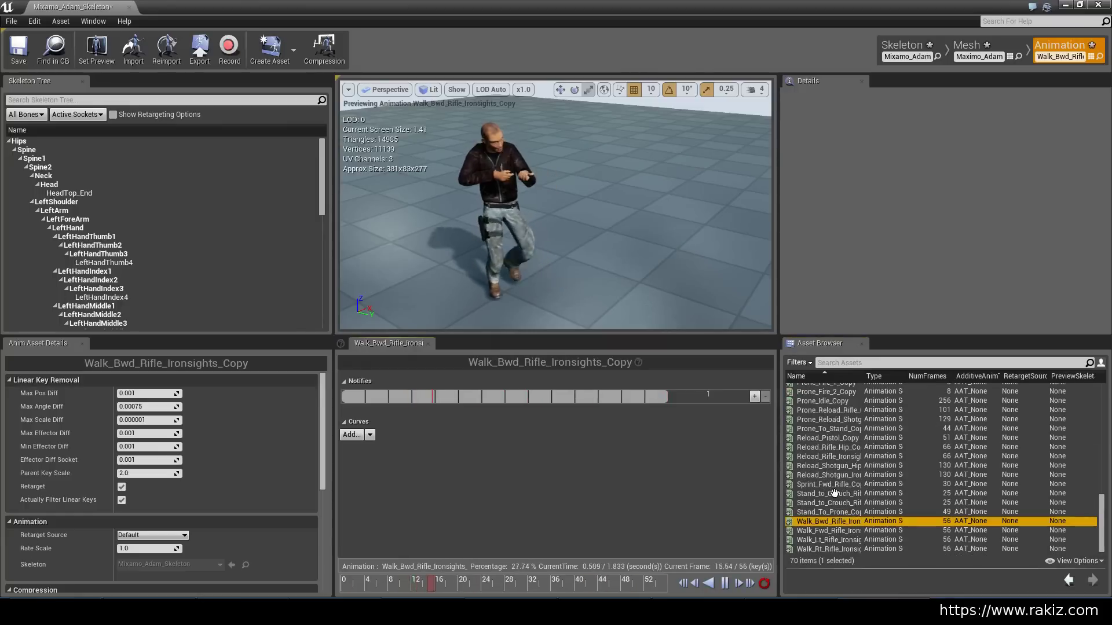
# Preview more retargeted crouch, sprint, reload and prone animations on Adam, ending with Stand_To_Prone_Copy, and close the animation editor.
pyautogui.click(829, 493)
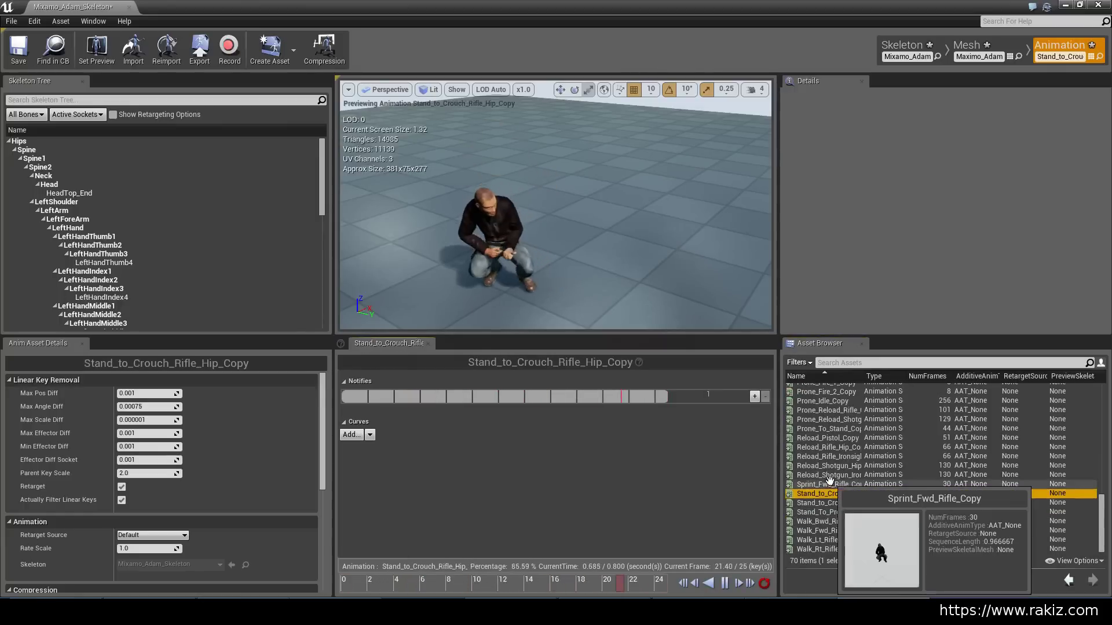
pyautogui.click(829, 484)
pyautogui.click(829, 456)
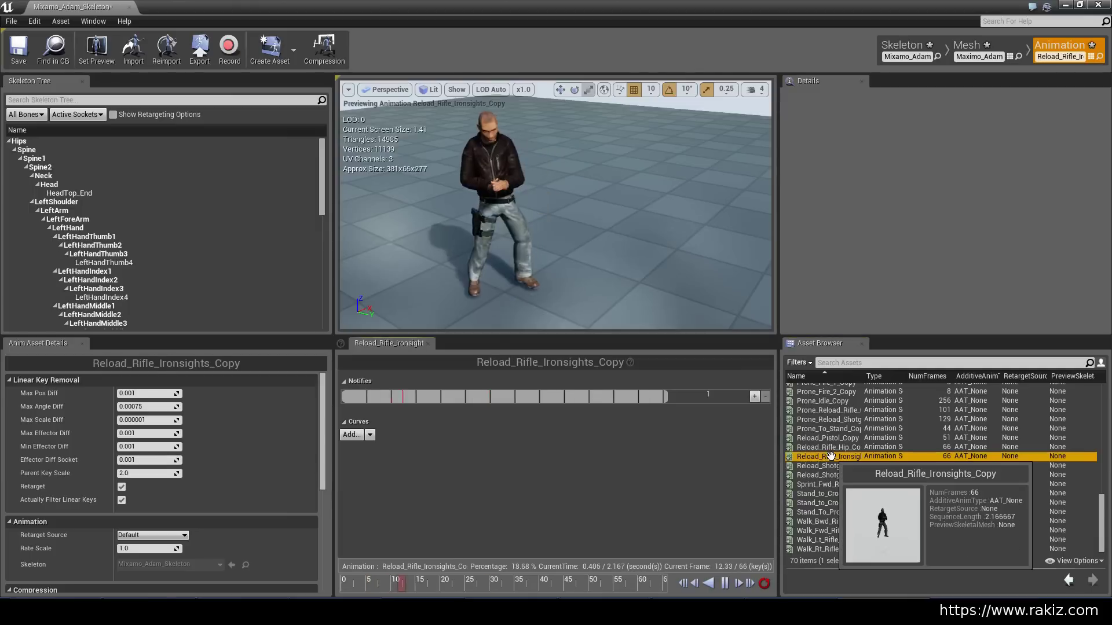
pyautogui.click(831, 427)
pyautogui.click(829, 400)
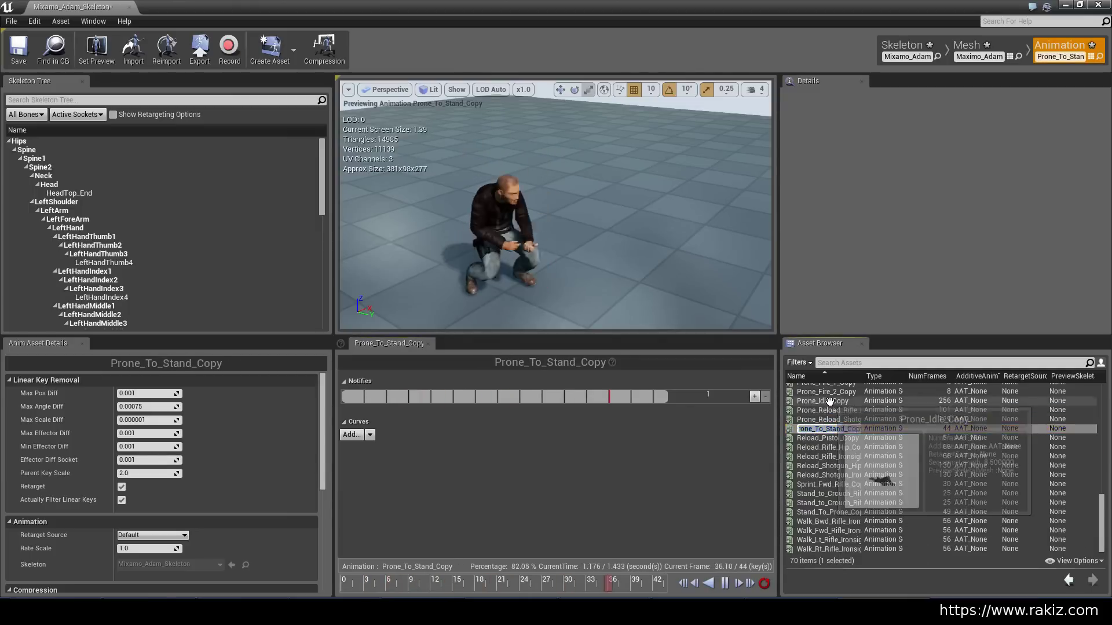
pyautogui.click(829, 419)
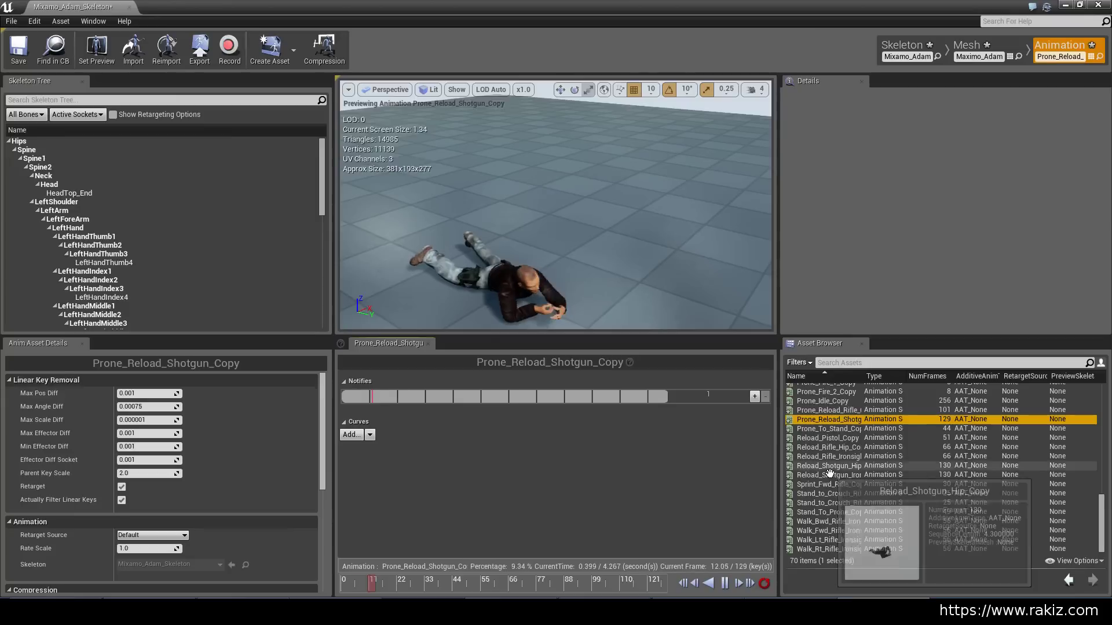
pyautogui.click(829, 475)
pyautogui.click(829, 512)
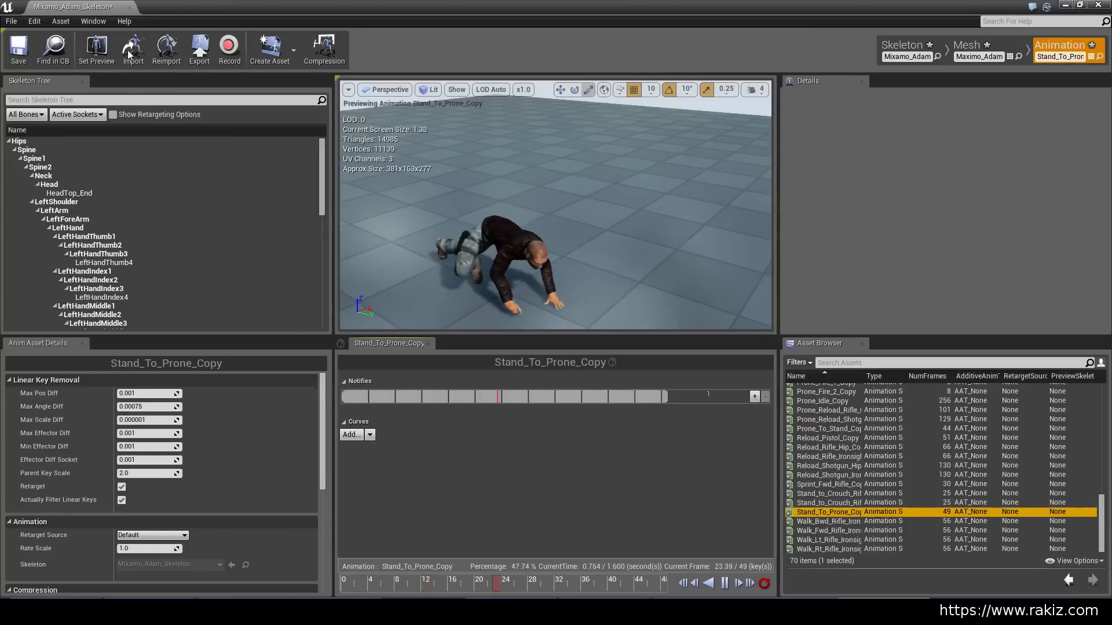
pyautogui.click(257, 131)
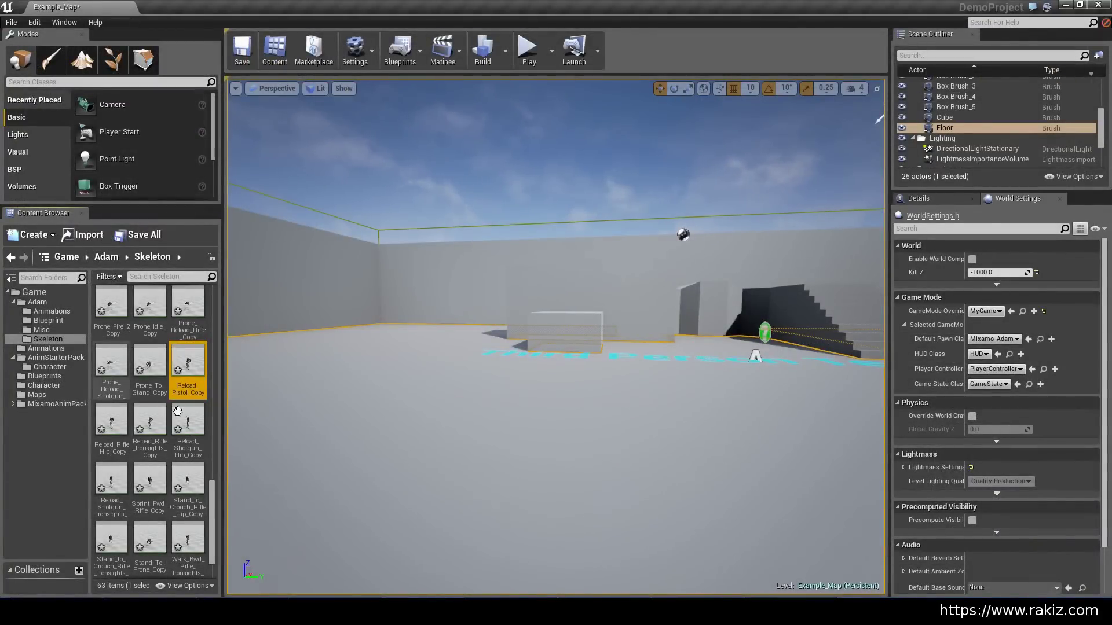
pyautogui.click(143, 371)
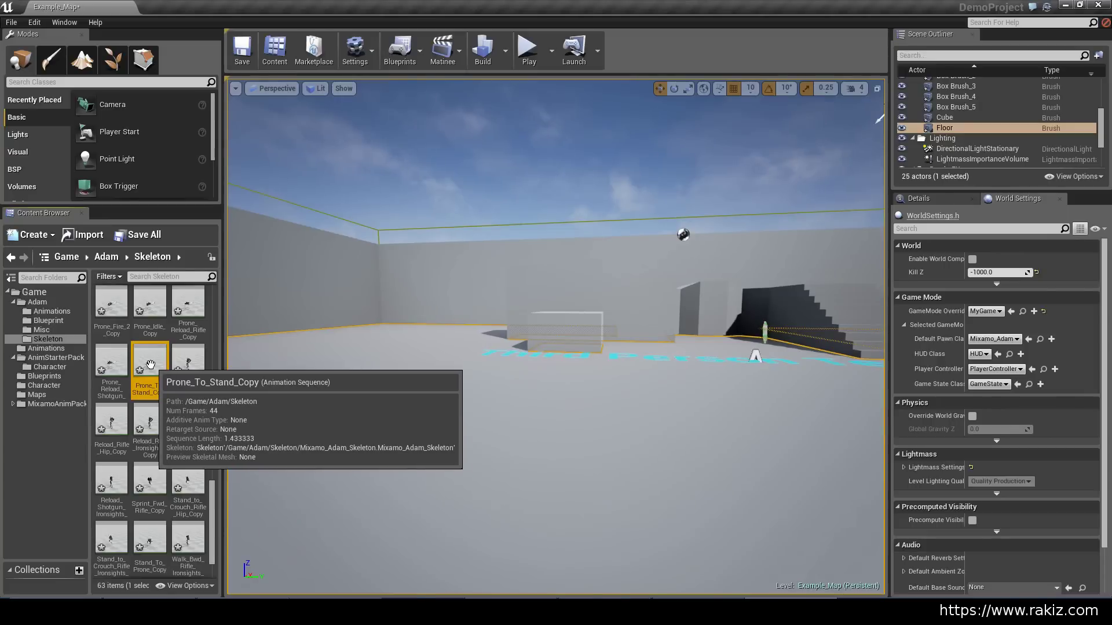
pyautogui.hotkey('ctrl', 'a')
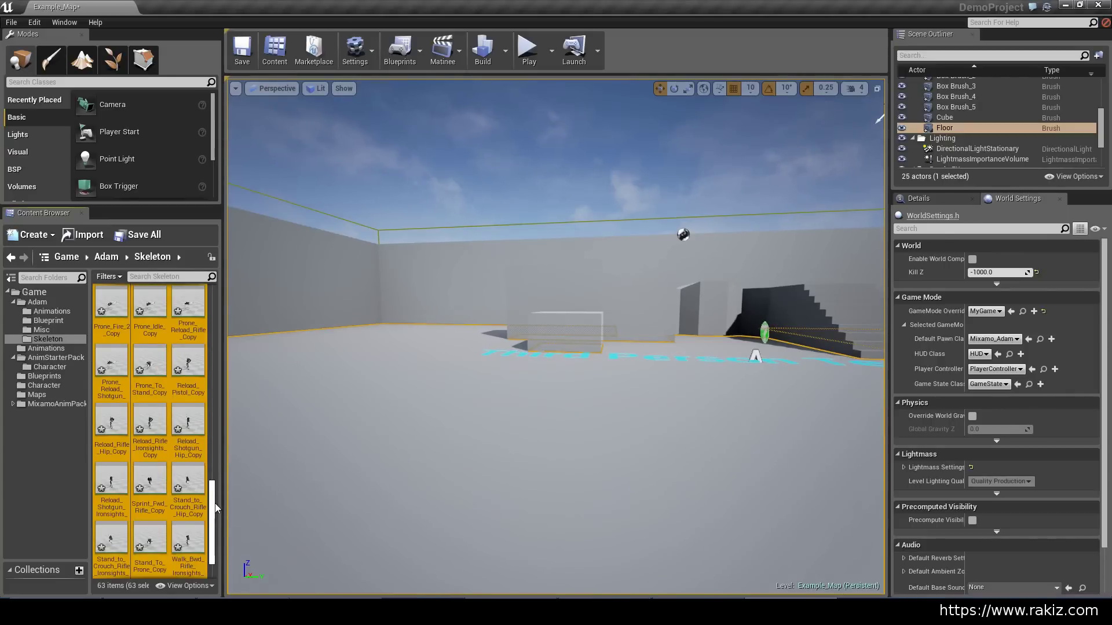
pyautogui.scroll(1, 217, 521)
pyautogui.scroll(4, 197, 451)
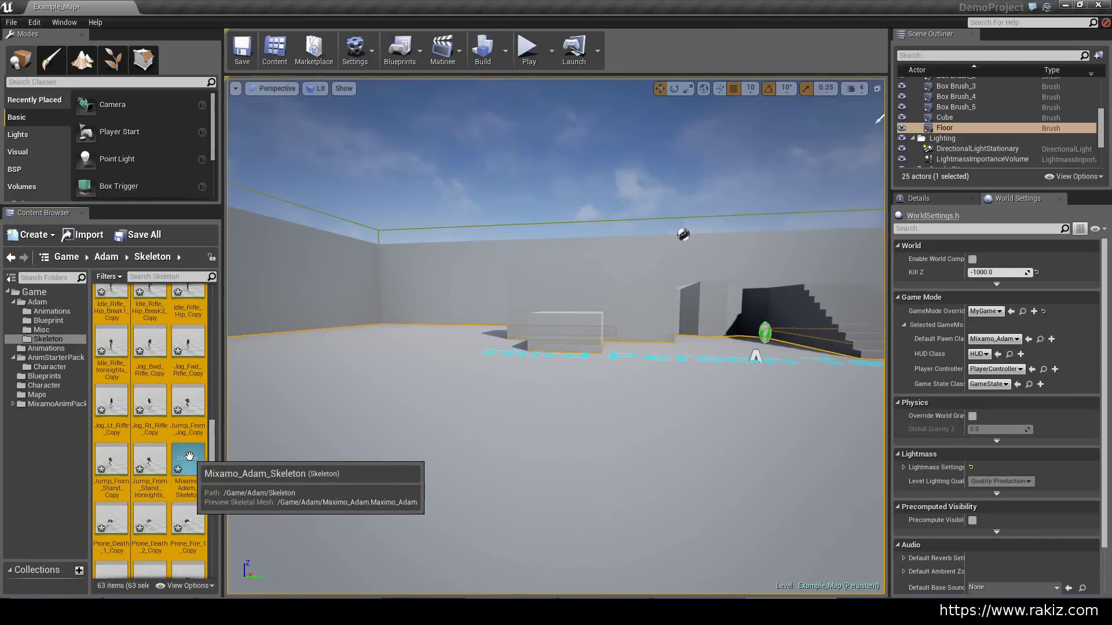
pyautogui.keyDown('ctrl'); pyautogui.click(189, 458); pyautogui.keyUp('ctrl')
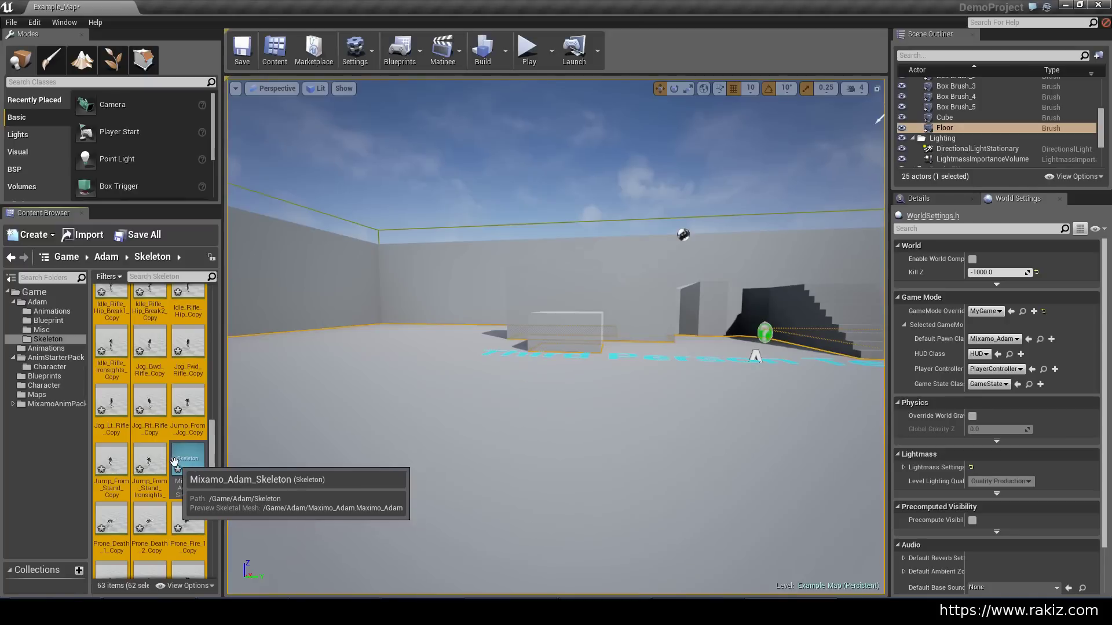
# Create a new folder named StarterAnims inside Adam's Animations folder.
pyautogui.click(37, 302)
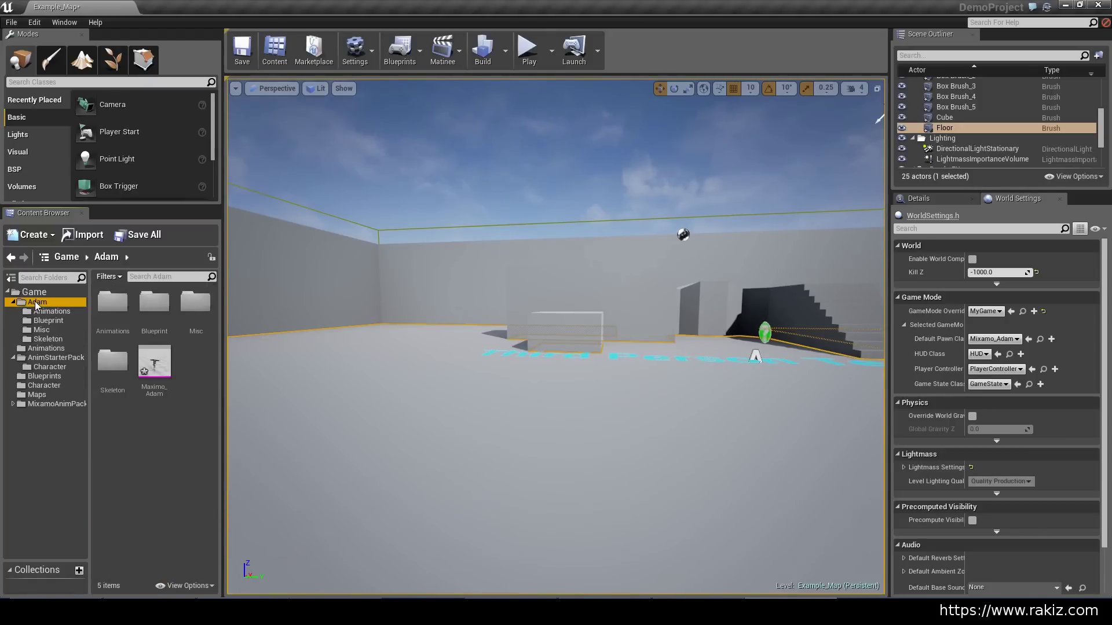
pyautogui.click(44, 312)
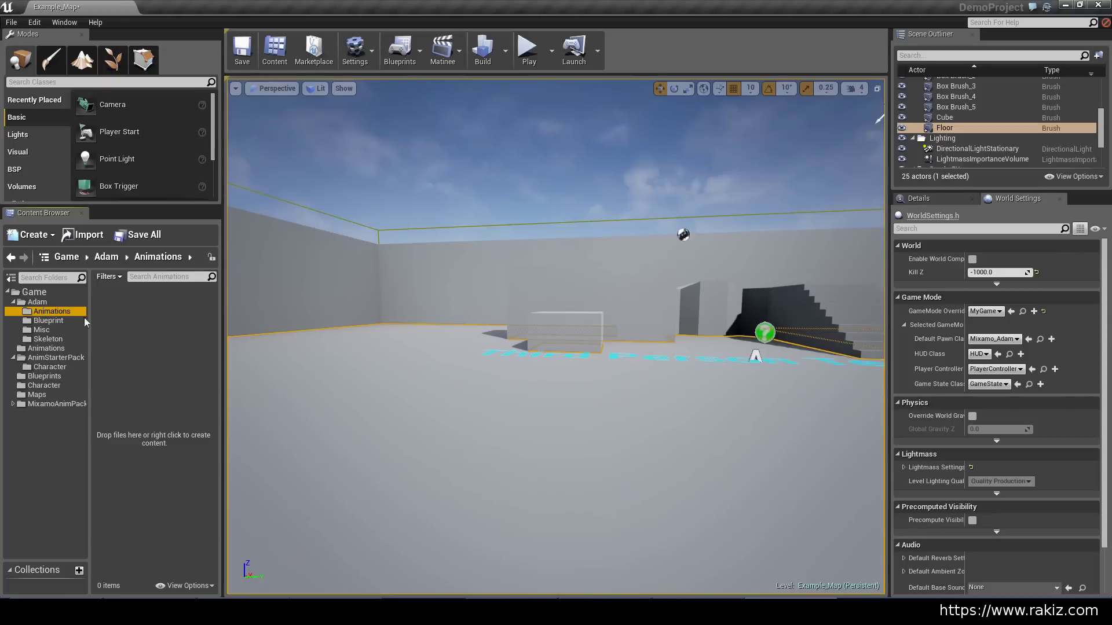
pyautogui.click(107, 311)
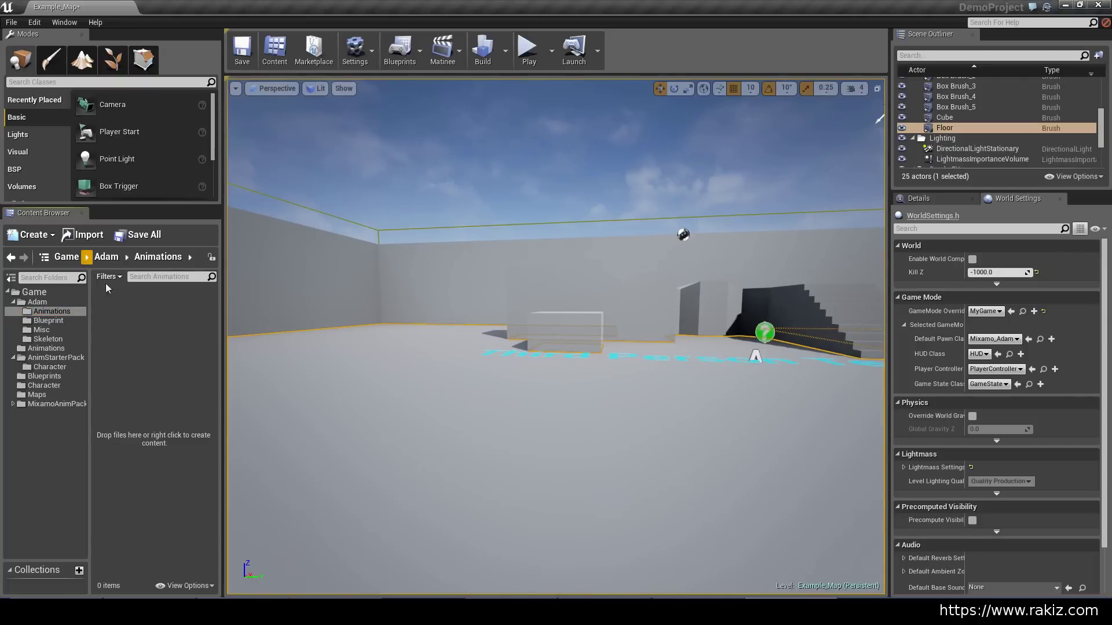
pyautogui.click(25, 236)
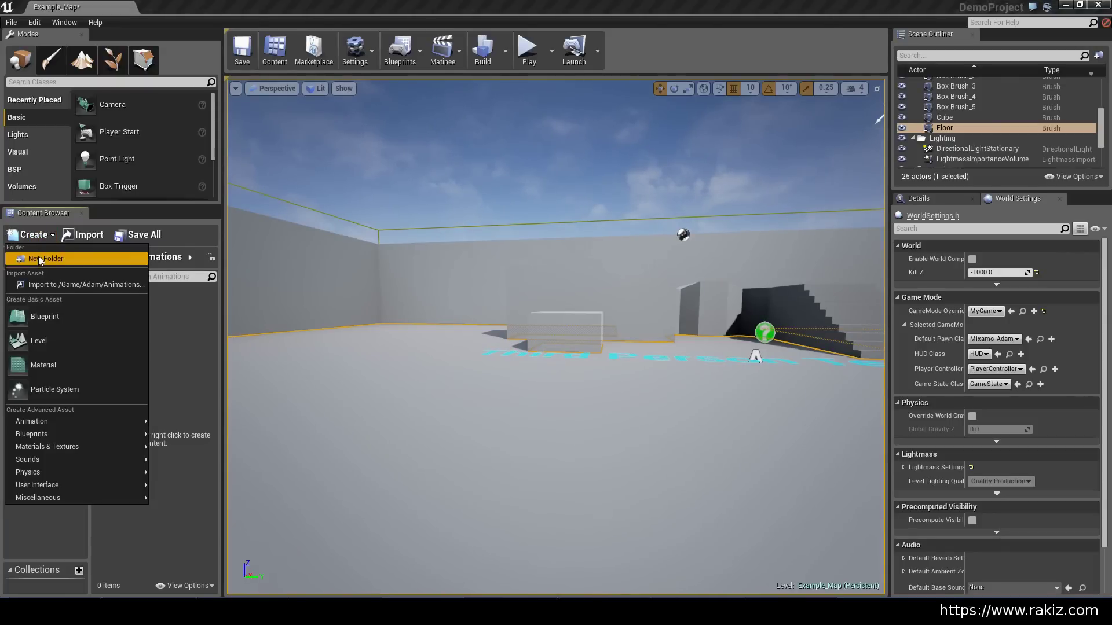
pyautogui.click(38, 258)
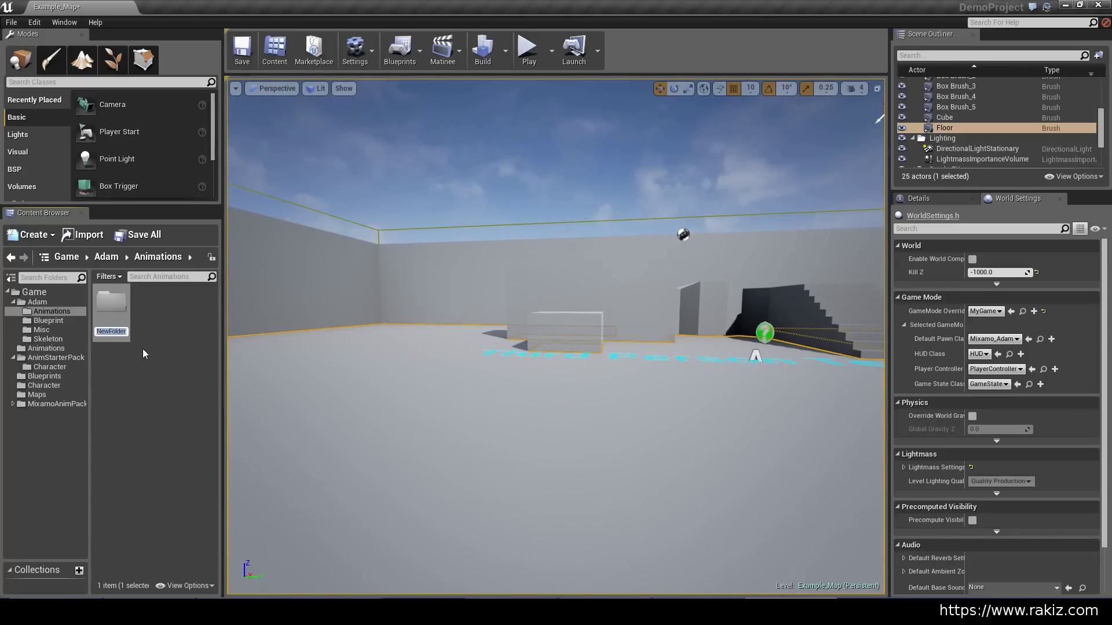
pyautogui.write('Start')
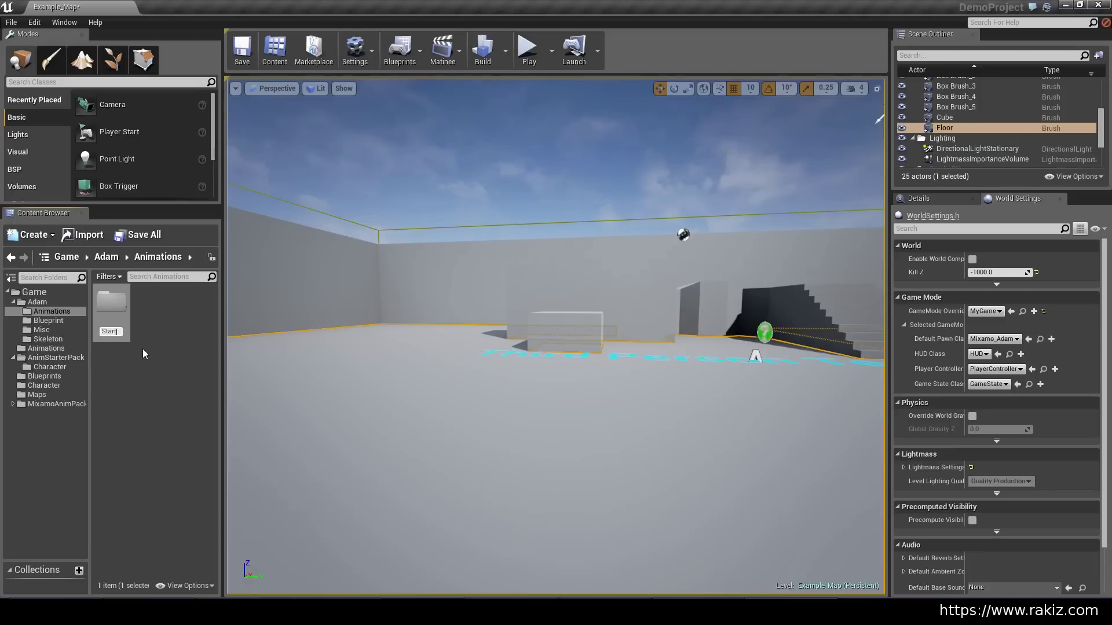
pyautogui.write('erAnims')
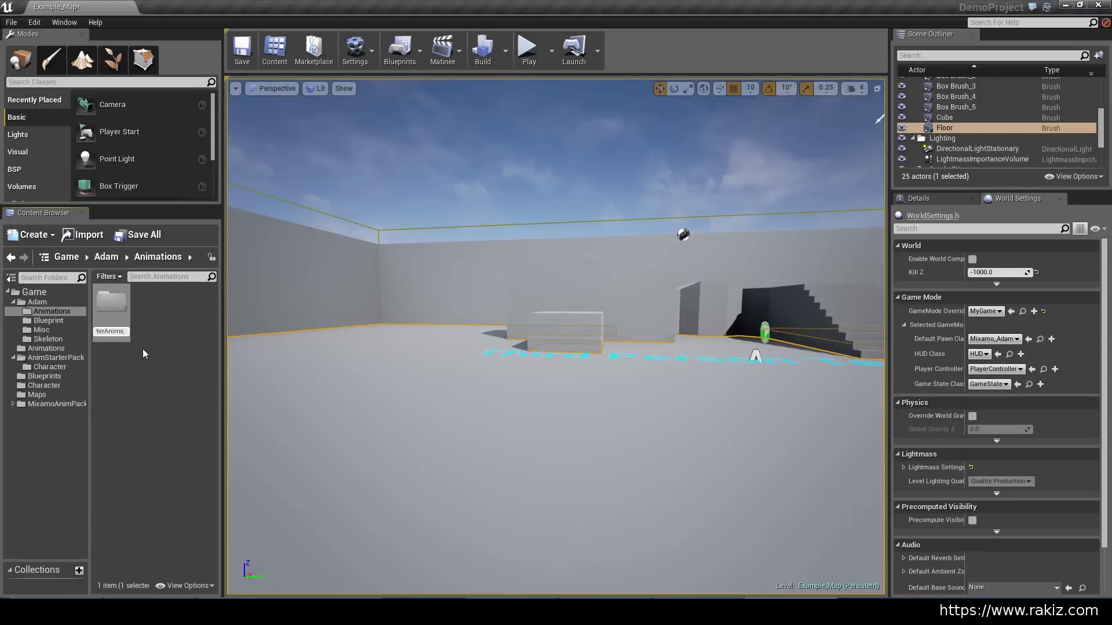
pyautogui.press('Return')
# Move all assets in Adam's Skeleton folder except Mixamo_Adam_Skeleton into the StarterAnims folder.
pyautogui.click(50, 338)
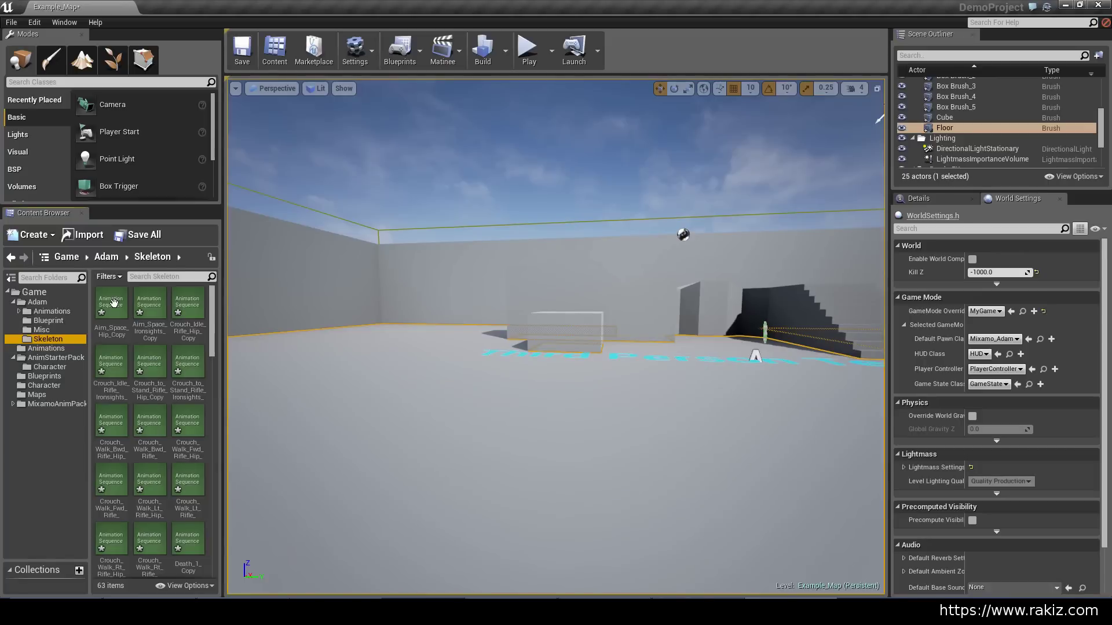
pyautogui.click(106, 311)
pyautogui.hotkey('ctrl', 'a')
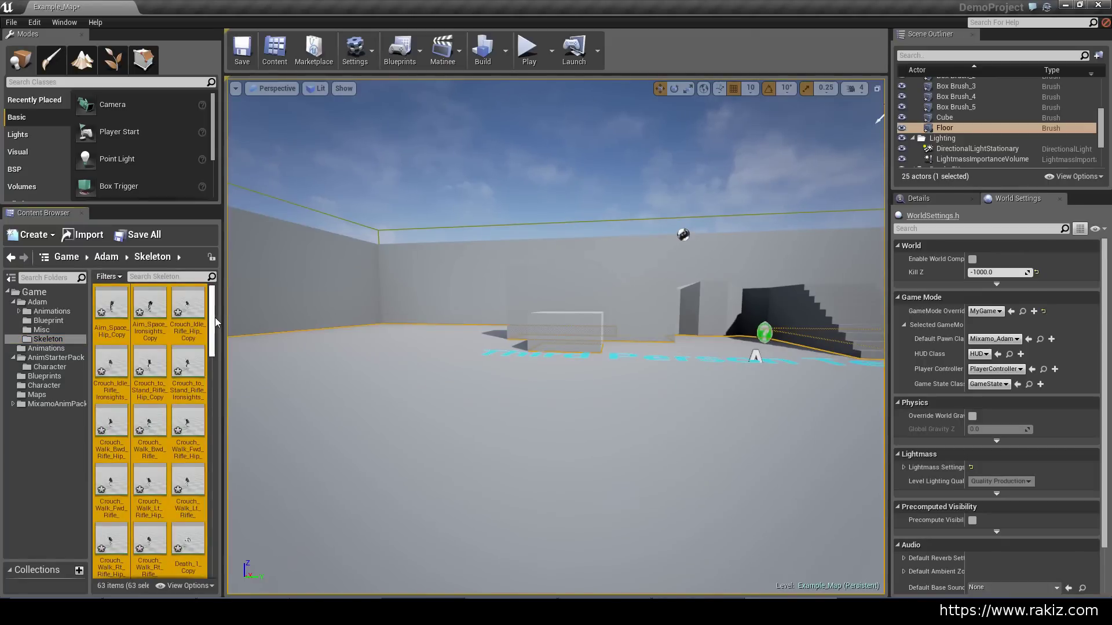
pyautogui.moveTo(214, 317); pyautogui.dragTo(221, 470)
pyautogui.keyDown('ctrl'); pyautogui.click(188, 410); pyautogui.keyUp('ctrl')
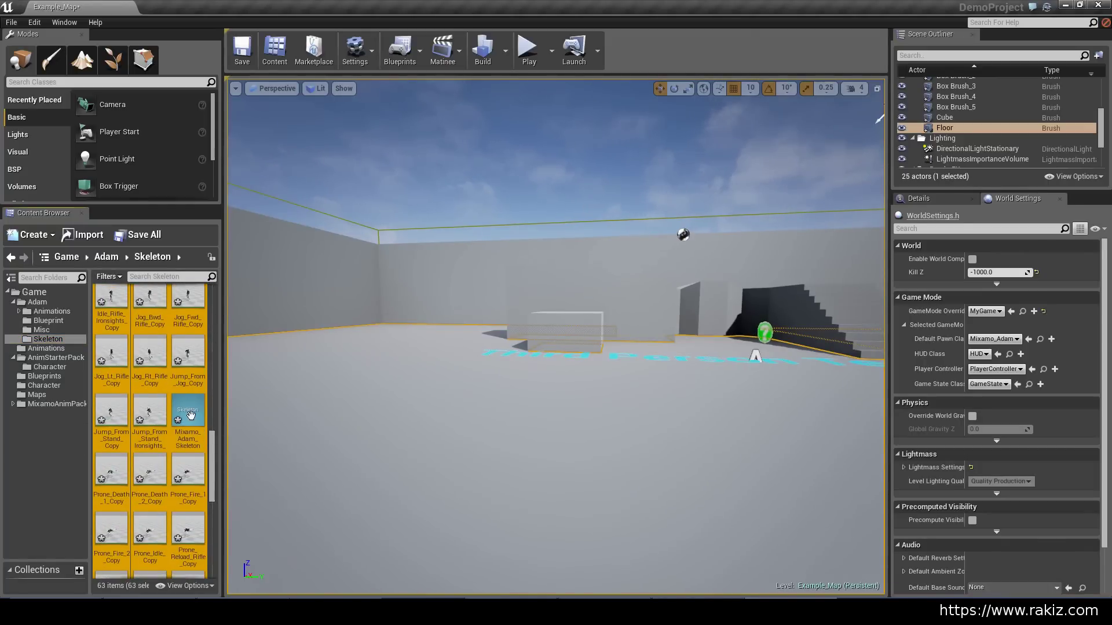
pyautogui.moveTo(118, 341); pyautogui.dragTo(19, 313)
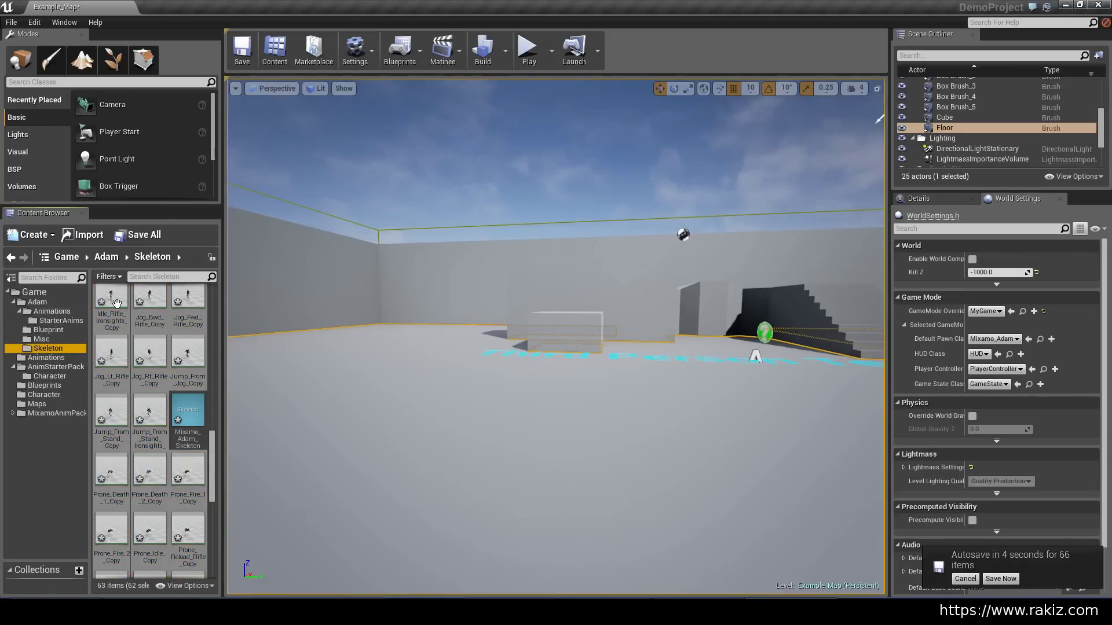
pyautogui.moveTo(133, 310); pyautogui.dragTo(52, 322)
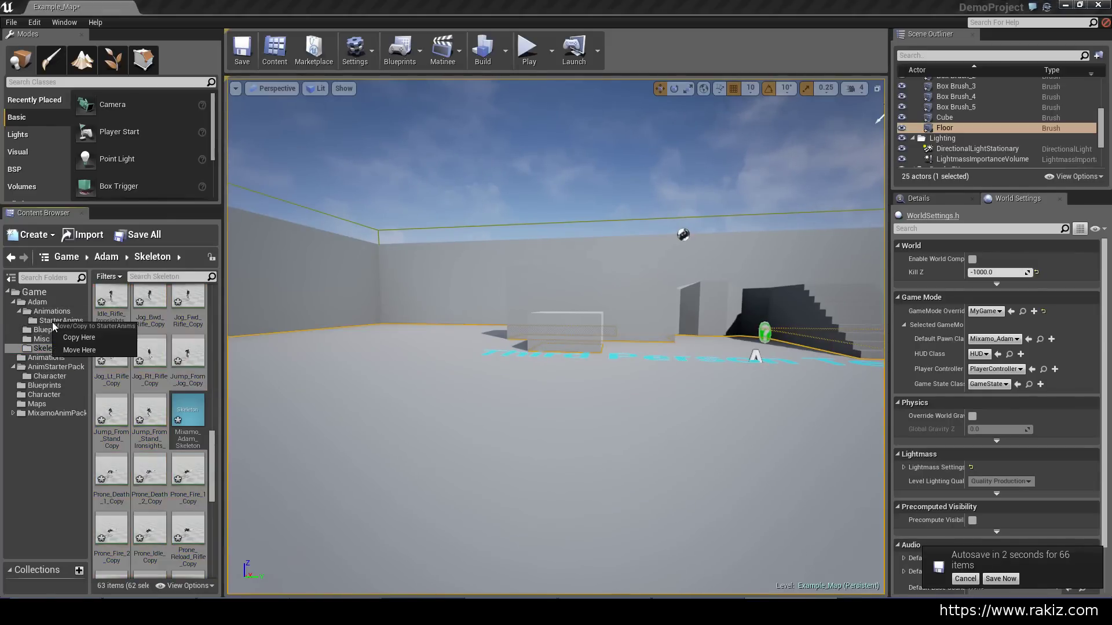
pyautogui.click(84, 350)
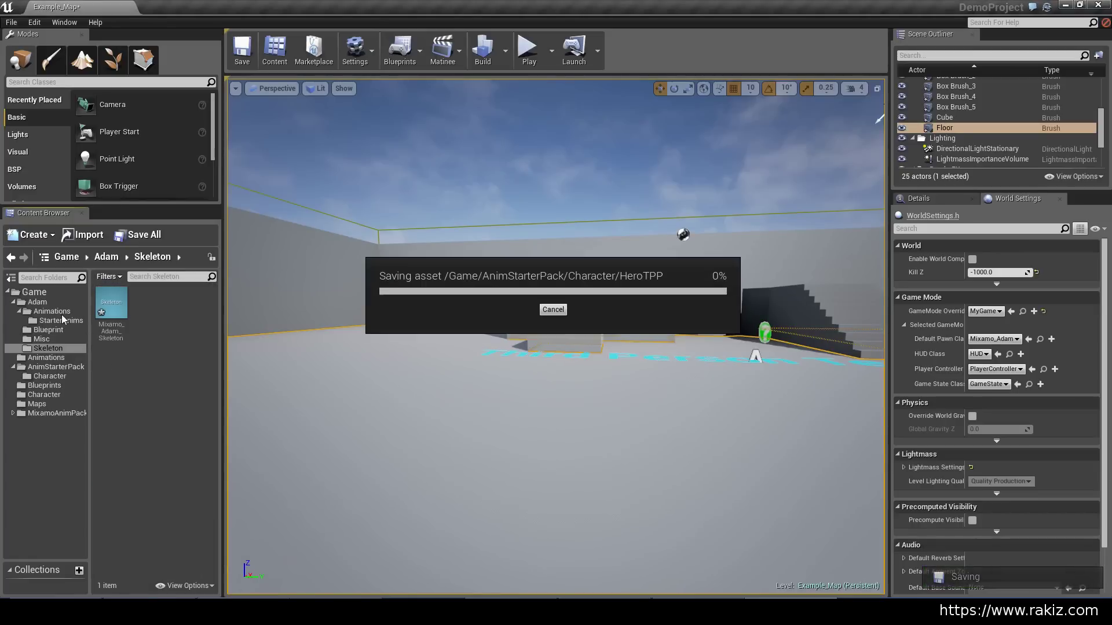
# Save all modified project content with every listed file included.
pyautogui.click(139, 237)
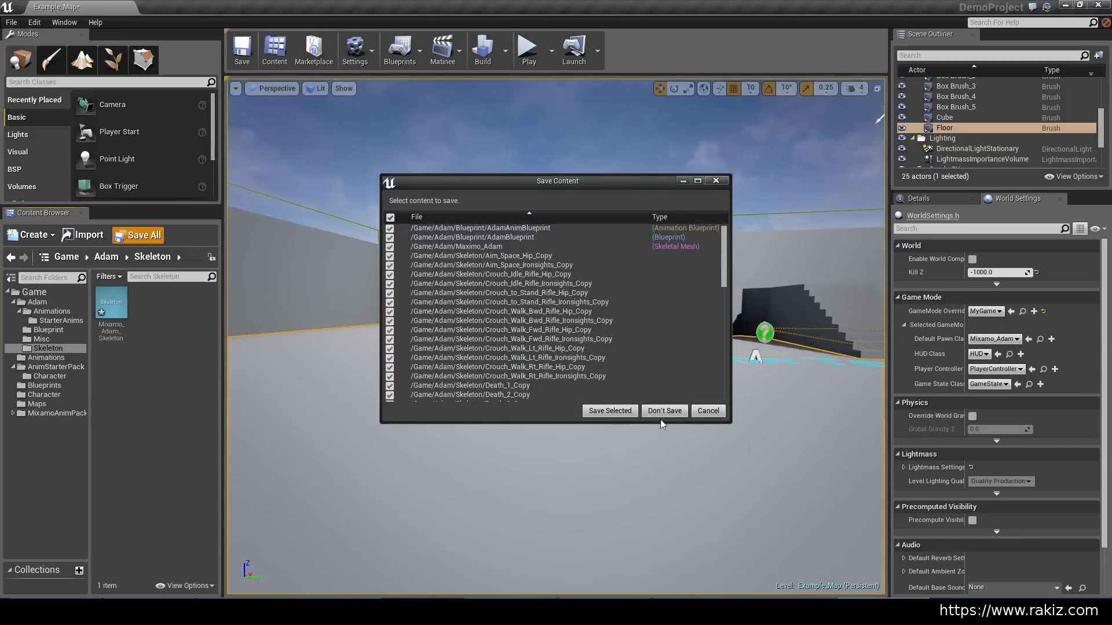
pyautogui.click(605, 411)
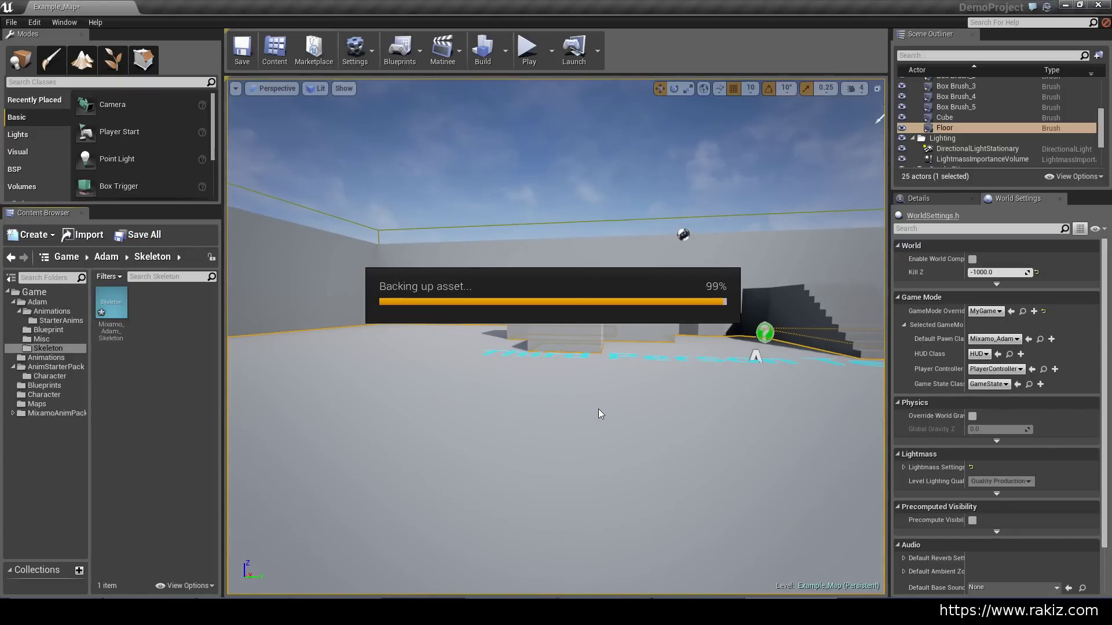
pyautogui.click(18, 311)
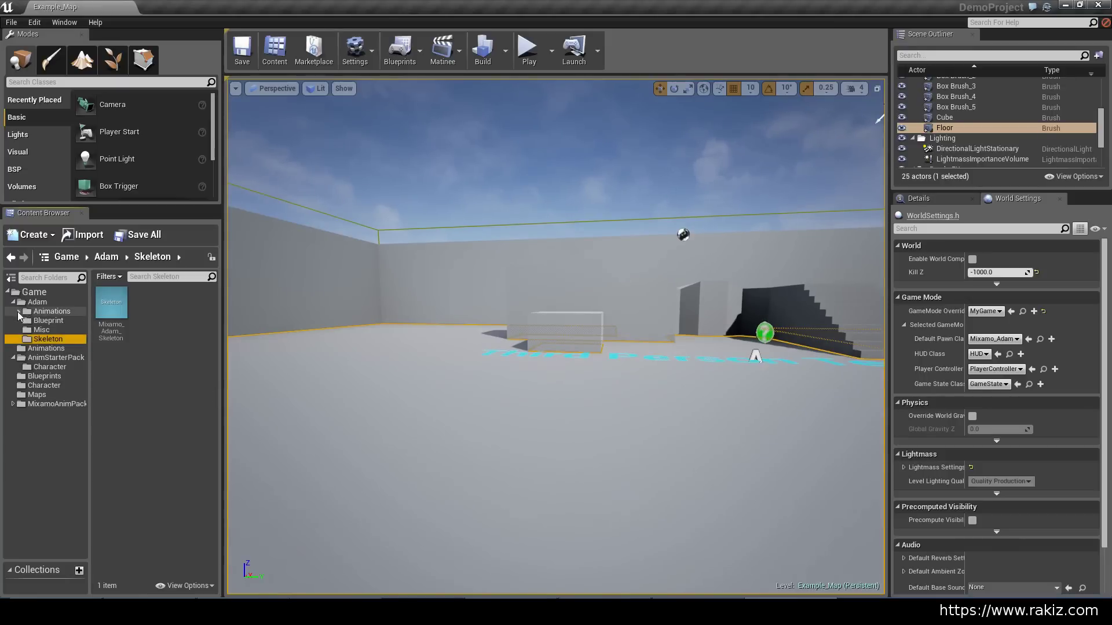
pyautogui.click(40, 348)
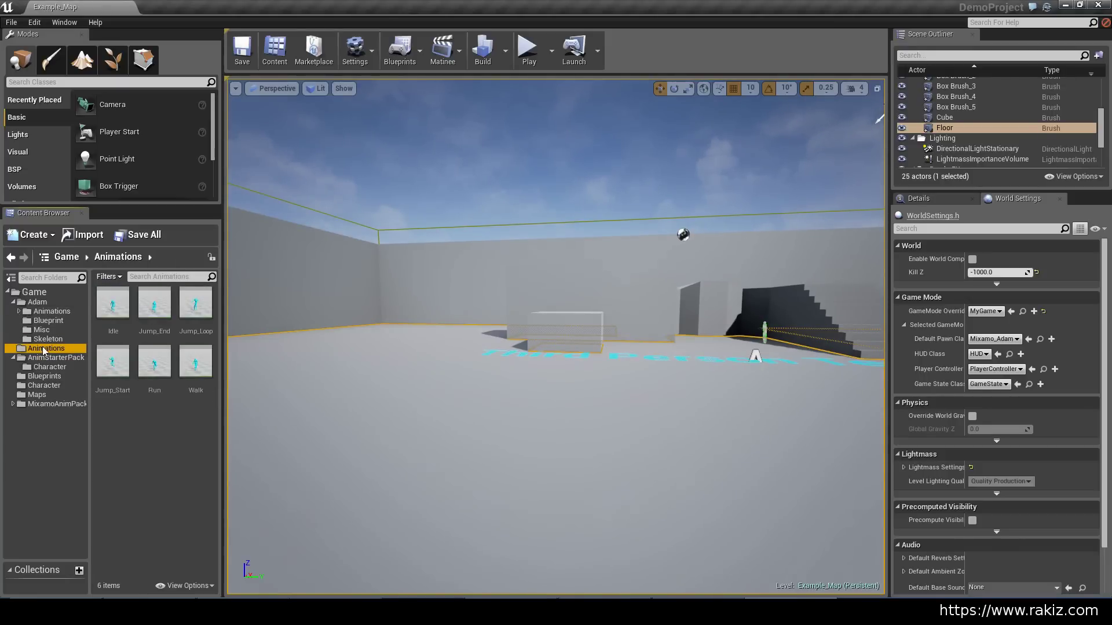
pyautogui.click(112, 305)
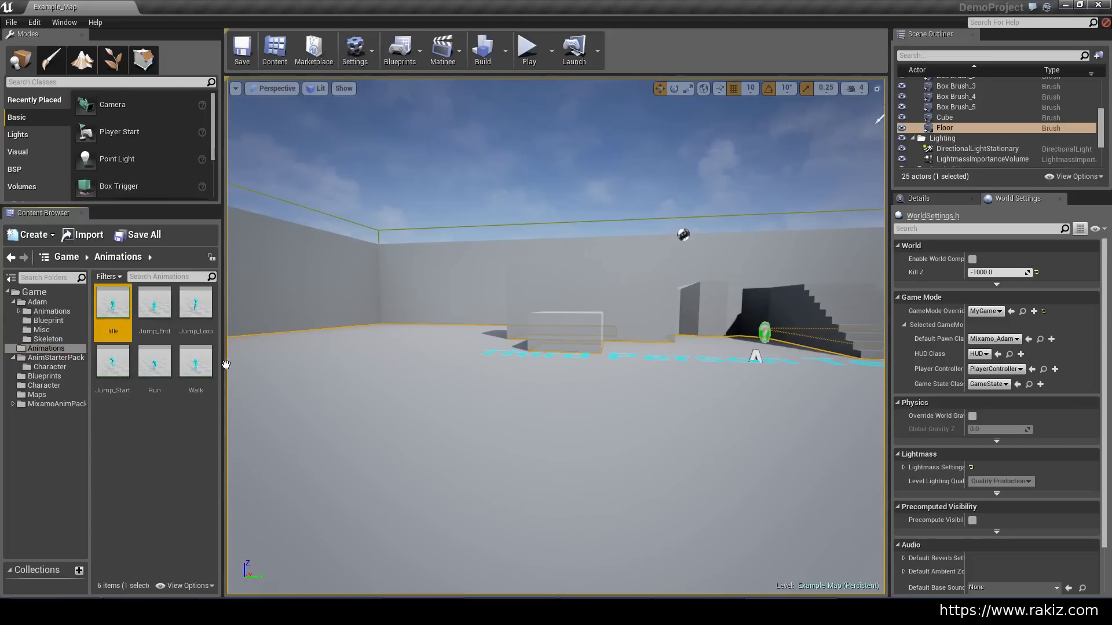
pyautogui.keyDown('shift'); pyautogui.click(185, 358); pyautogui.keyUp('shift')
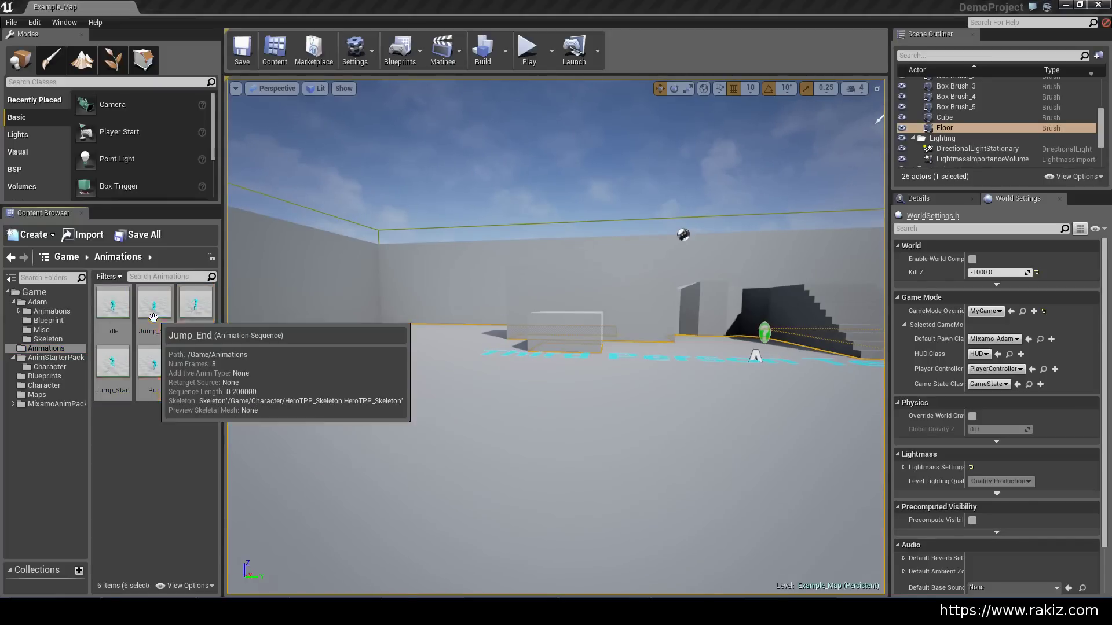
pyautogui.rightClick(154, 317)
pyautogui.click(267, 374)
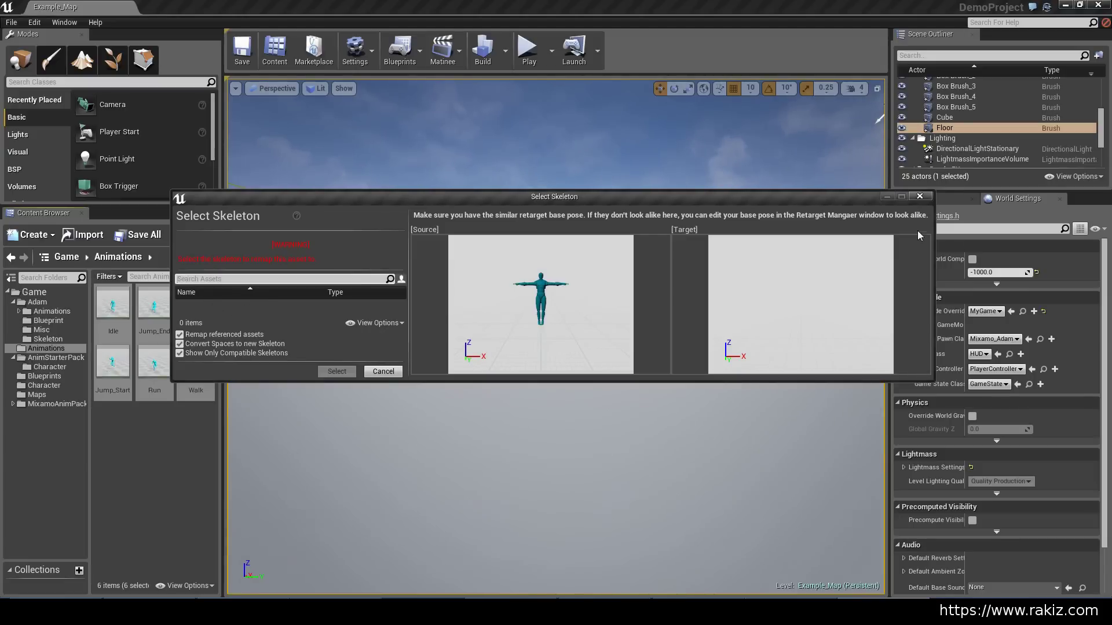
pyautogui.click(919, 196)
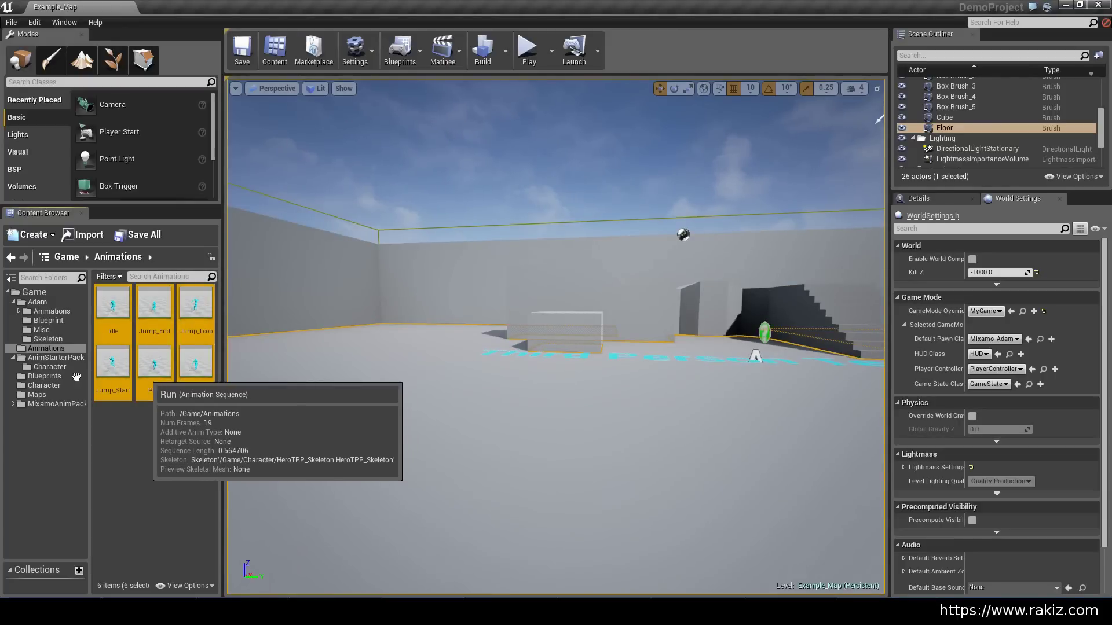
# Set the HeroTPP skeleton from the Game/Character folder to use the Humanoid rig in the Retarget Manager.
pyautogui.click(40, 384)
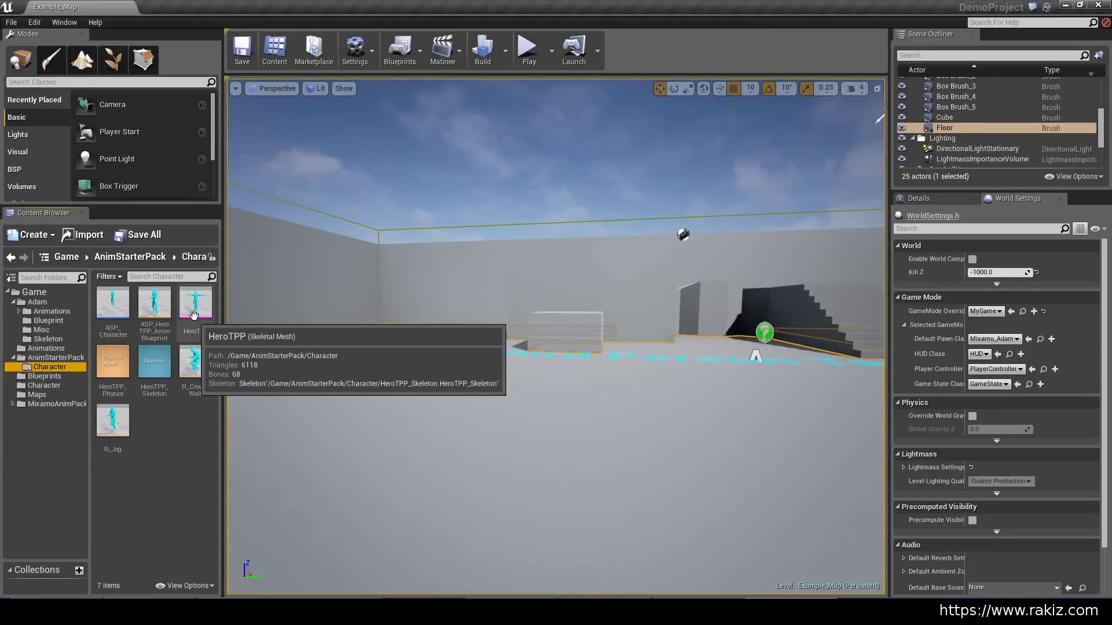
pyautogui.click(41, 386)
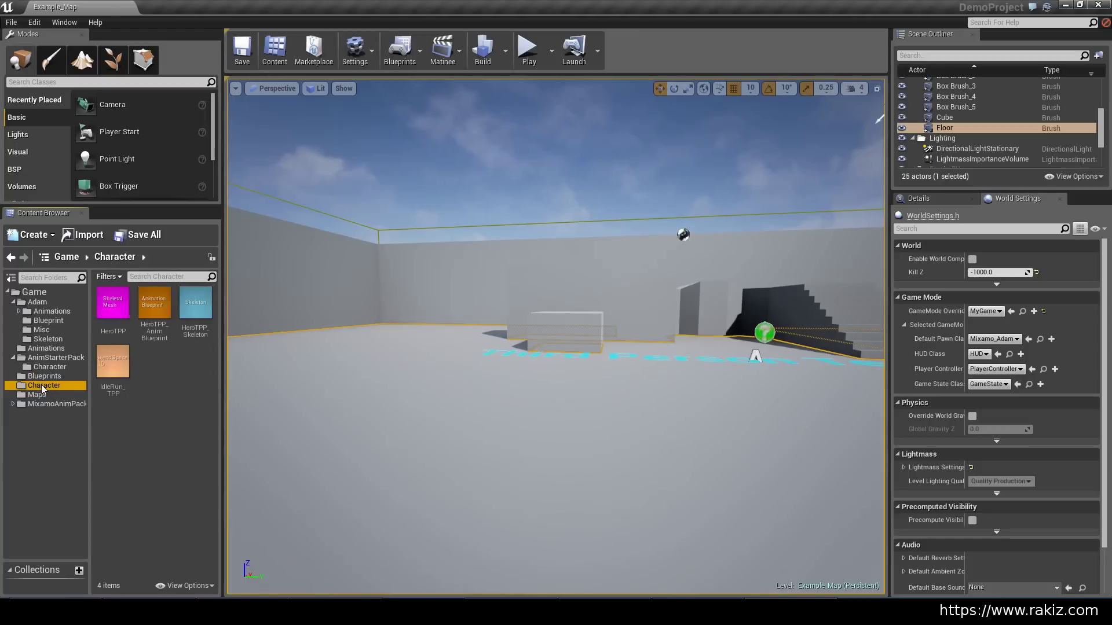
pyautogui.doubleClick(109, 306)
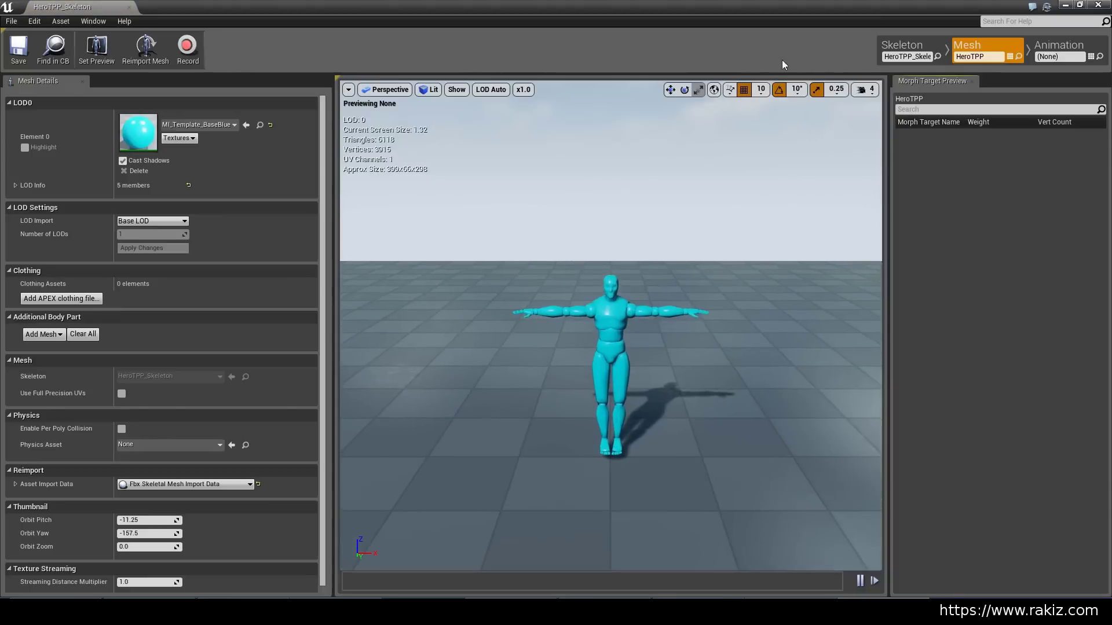
pyautogui.click(902, 47)
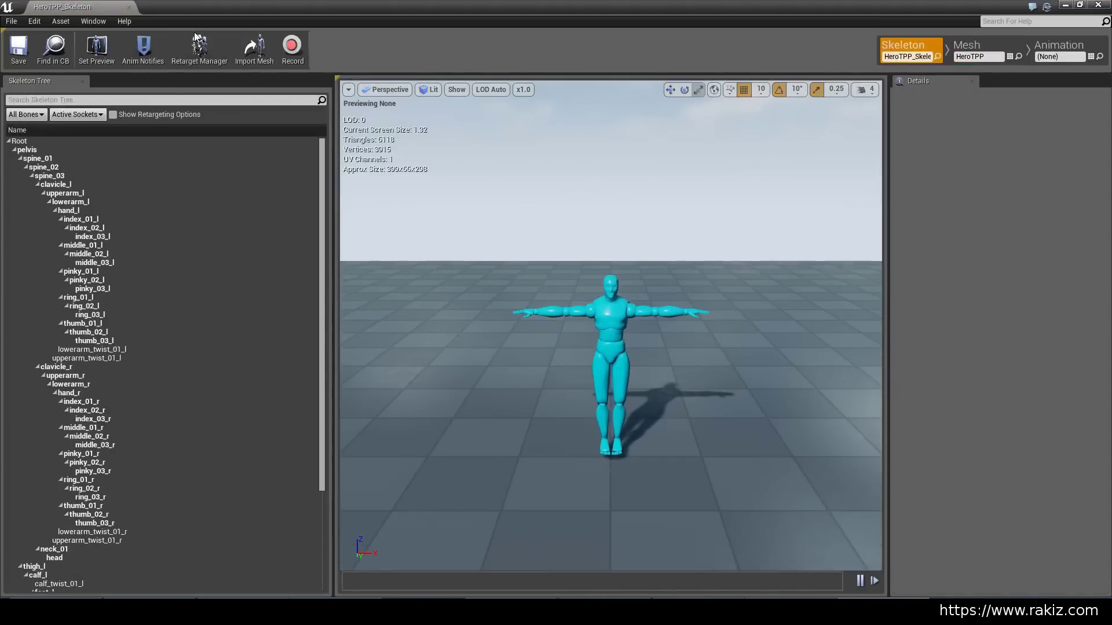
pyautogui.click(197, 45)
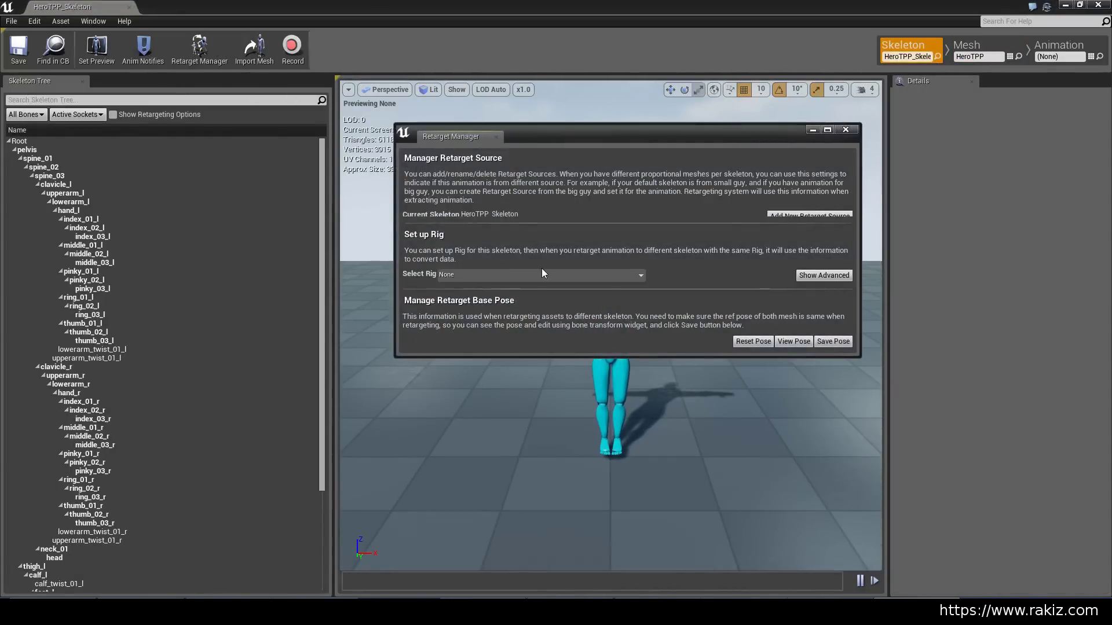
pyautogui.click(534, 274)
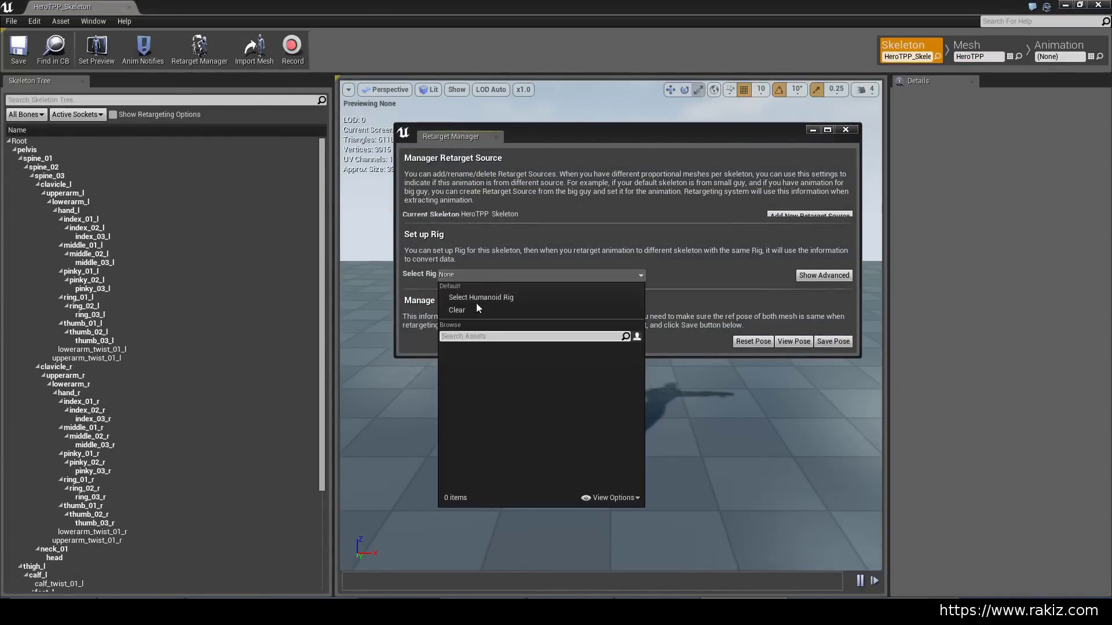
pyautogui.click(473, 298)
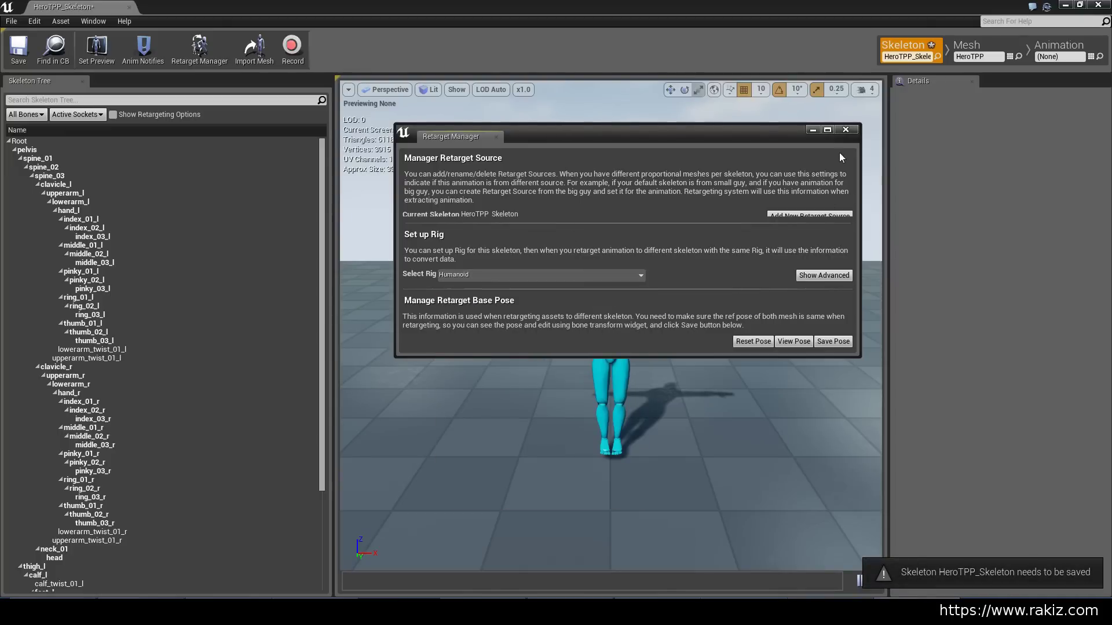
pyautogui.click(847, 130)
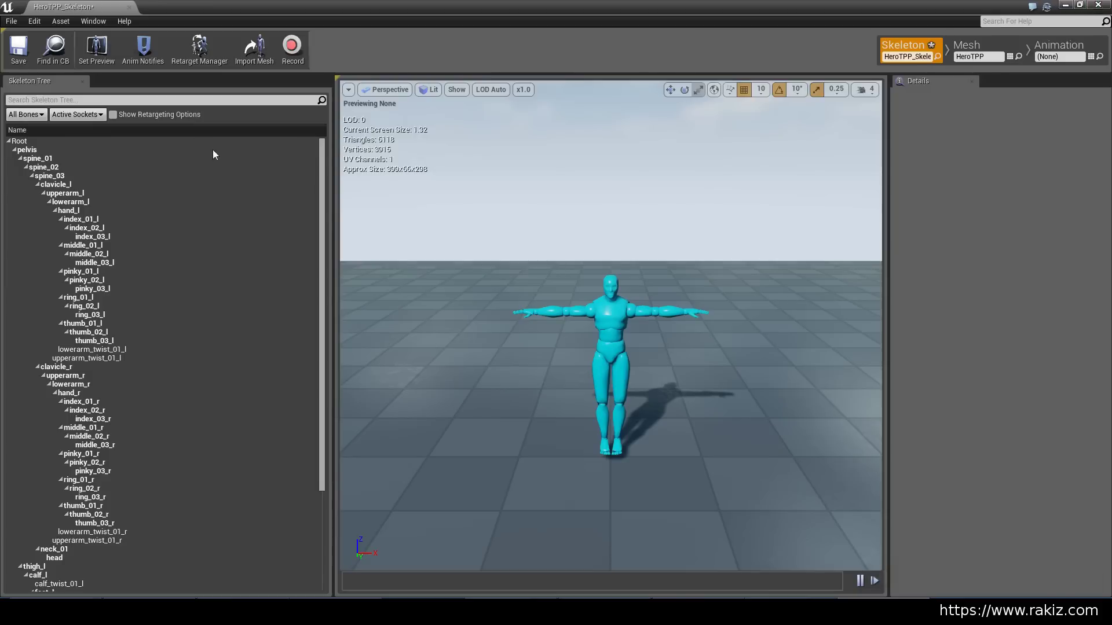
# Close the skeleton editor and save the modified HeroTPP_Skeleton.
pyautogui.click(1098, 5)
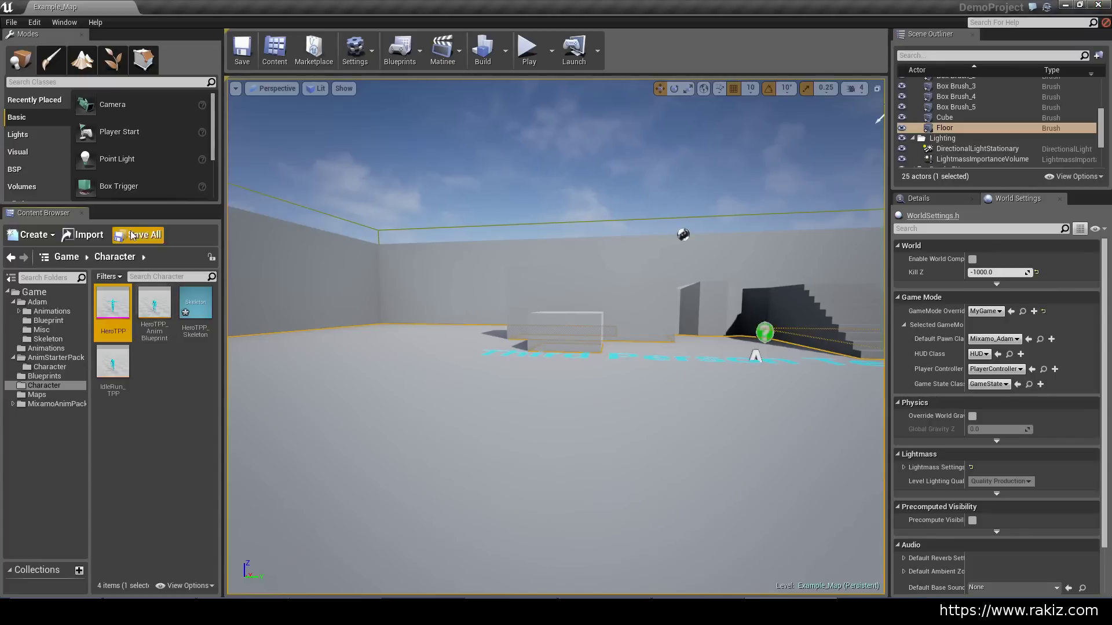
pyautogui.click(132, 235)
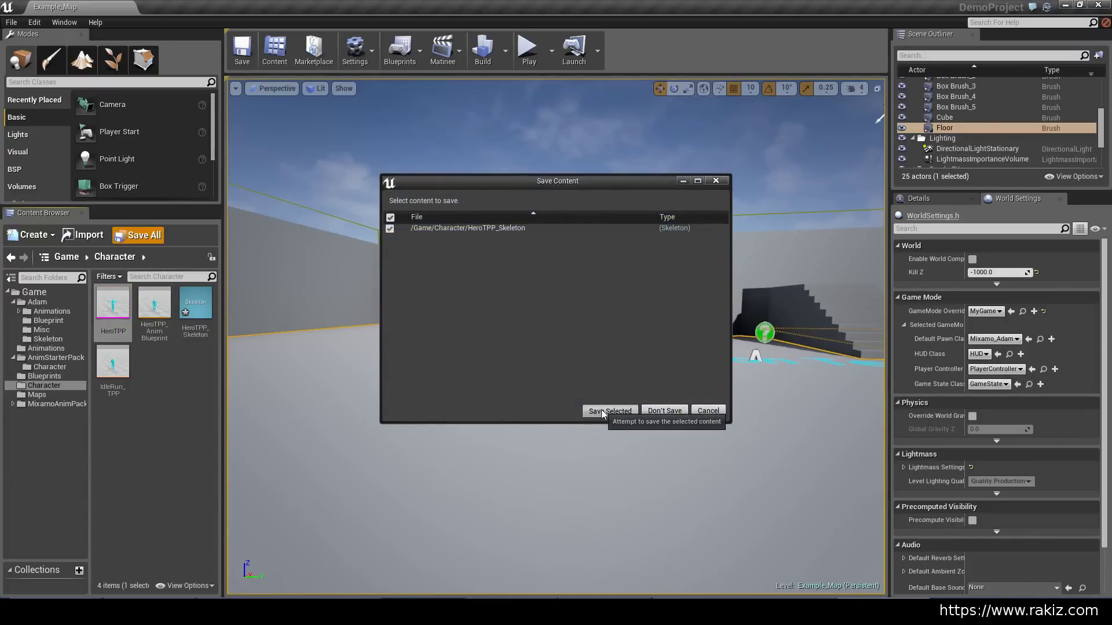
pyautogui.click(602, 413)
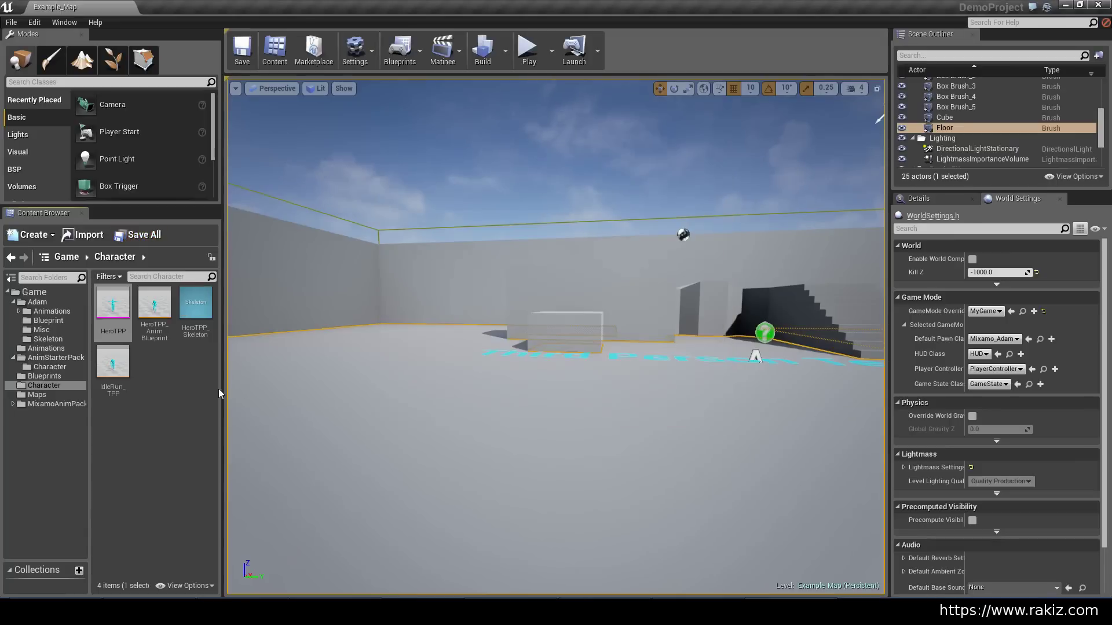
# Review the HeroTPP skeleton's base and advanced Humanoid bone mappings, and save its current pose as the retarget base pose.
pyautogui.doubleClick(103, 310)
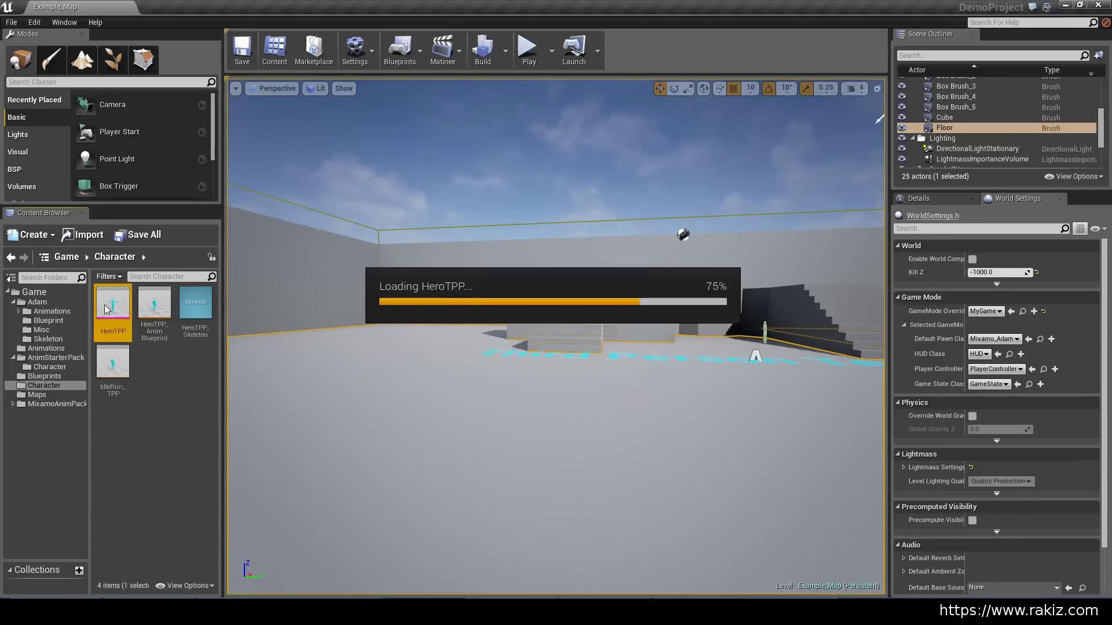
pyautogui.click(899, 47)
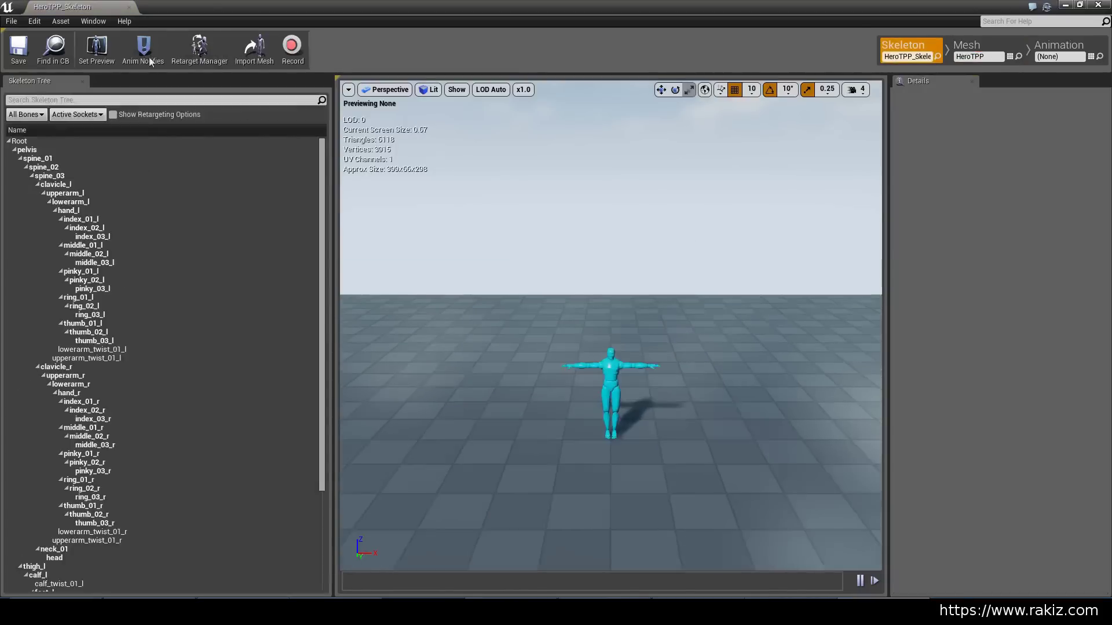
pyautogui.click(186, 47)
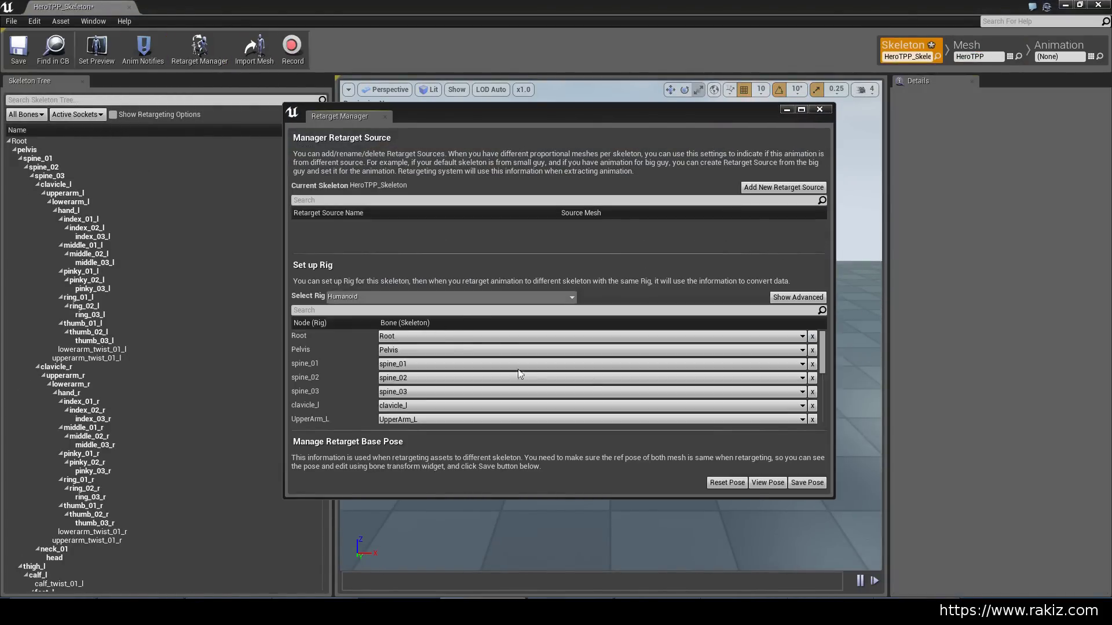
pyautogui.moveTo(823, 361); pyautogui.dragTo(821, 397)
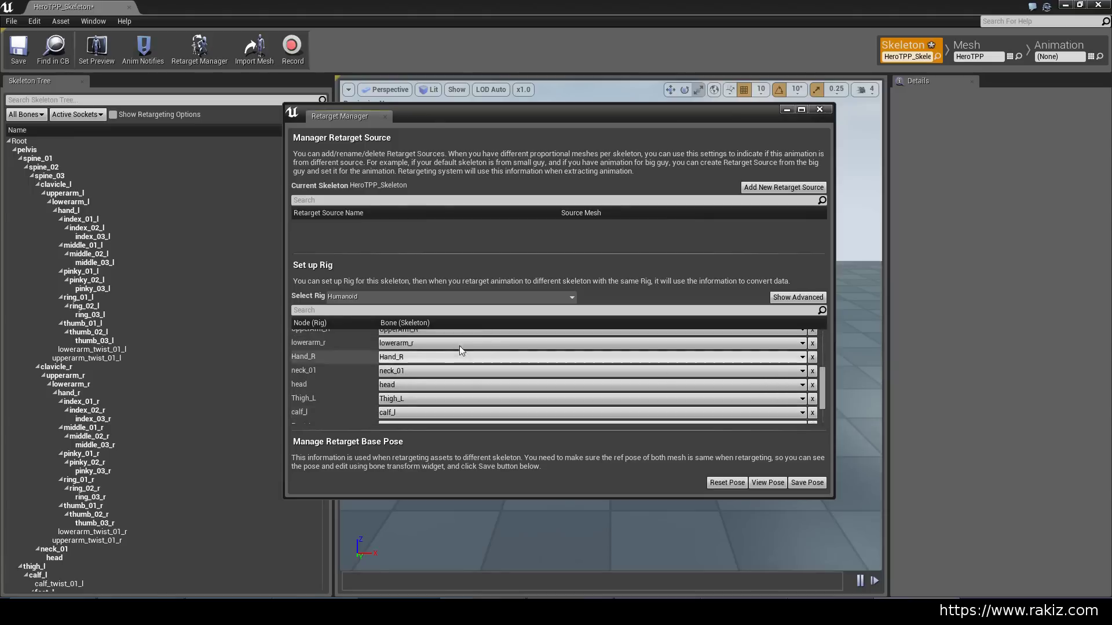
pyautogui.click(797, 297)
pyautogui.moveTo(823, 337); pyautogui.dragTo(823, 357)
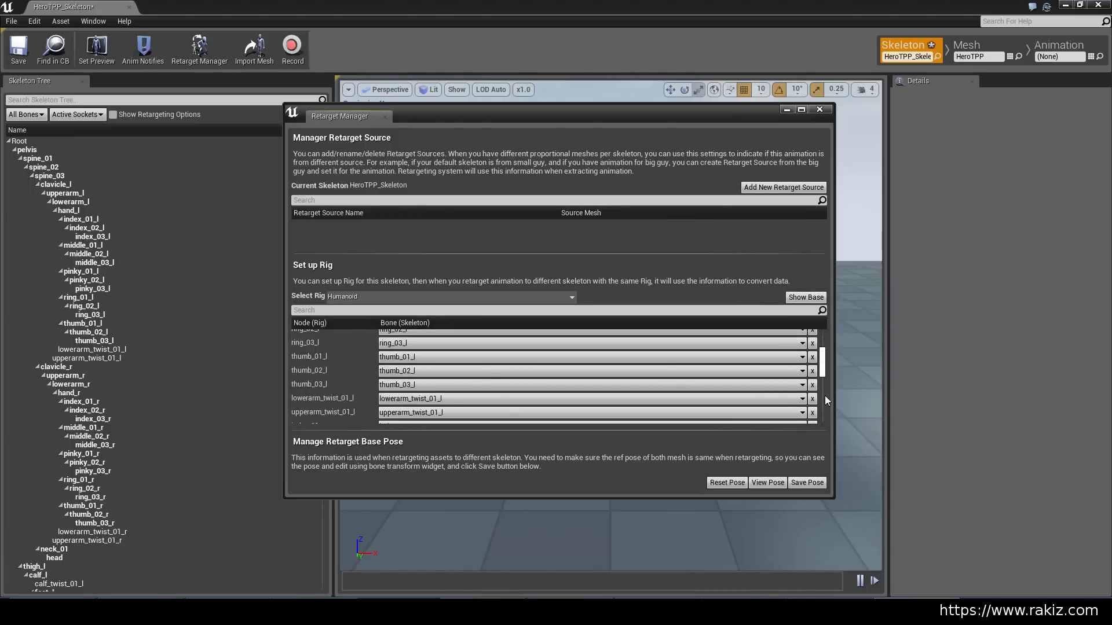
pyautogui.scroll(5, 822, 406)
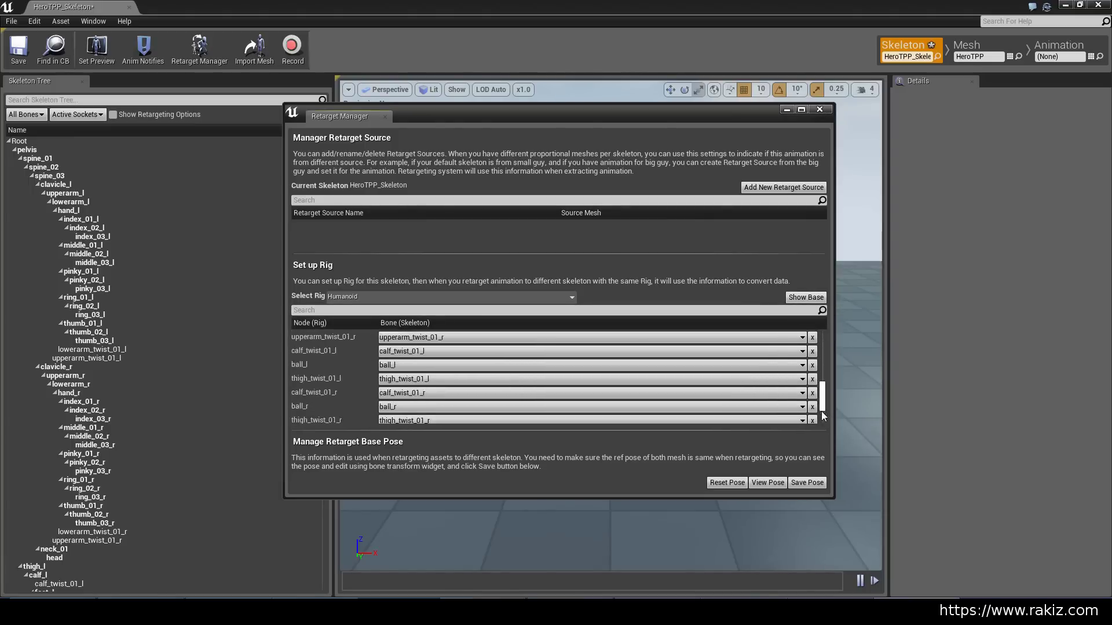
pyautogui.click(805, 483)
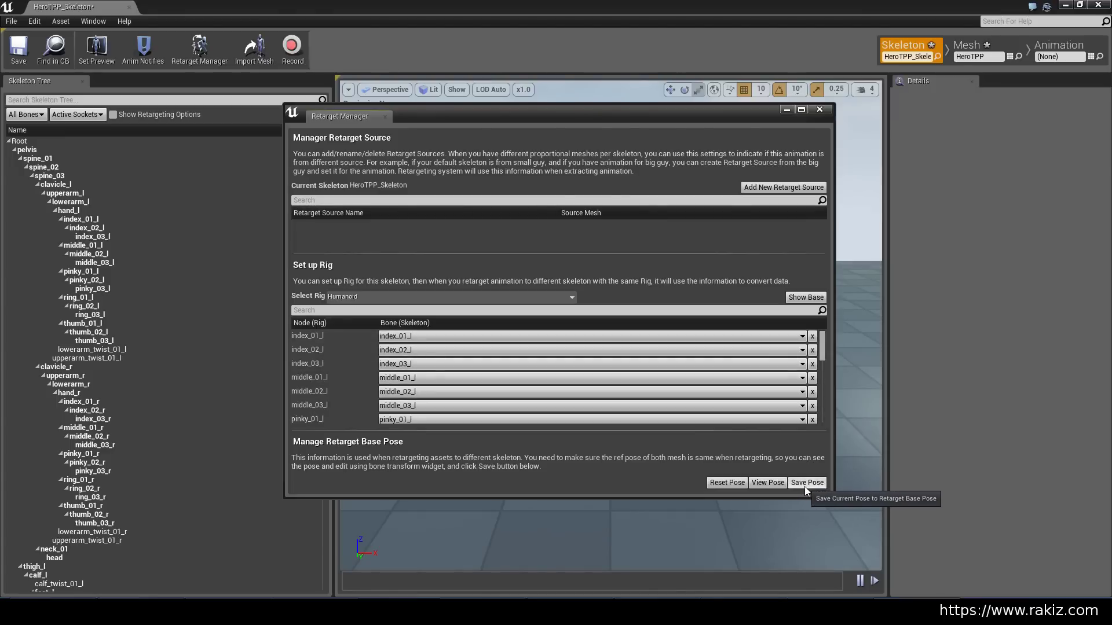
pyautogui.click(820, 110)
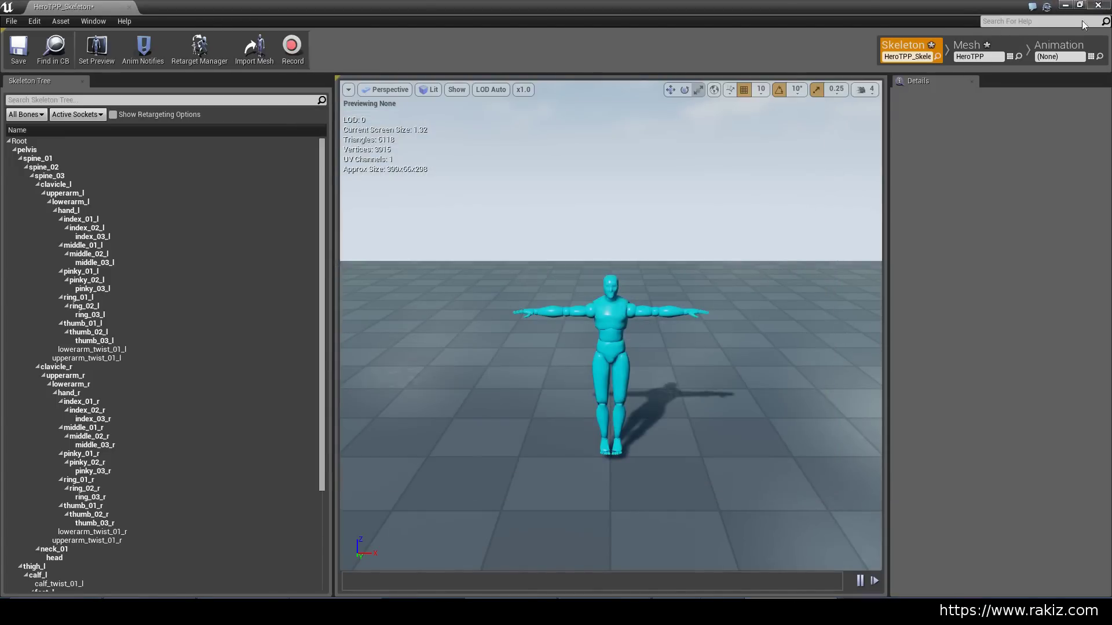
# Close the skeleton editor and save both HeroTPP and HeroTPP_Skeleton.
pyautogui.click(1097, 5)
pyautogui.click(141, 236)
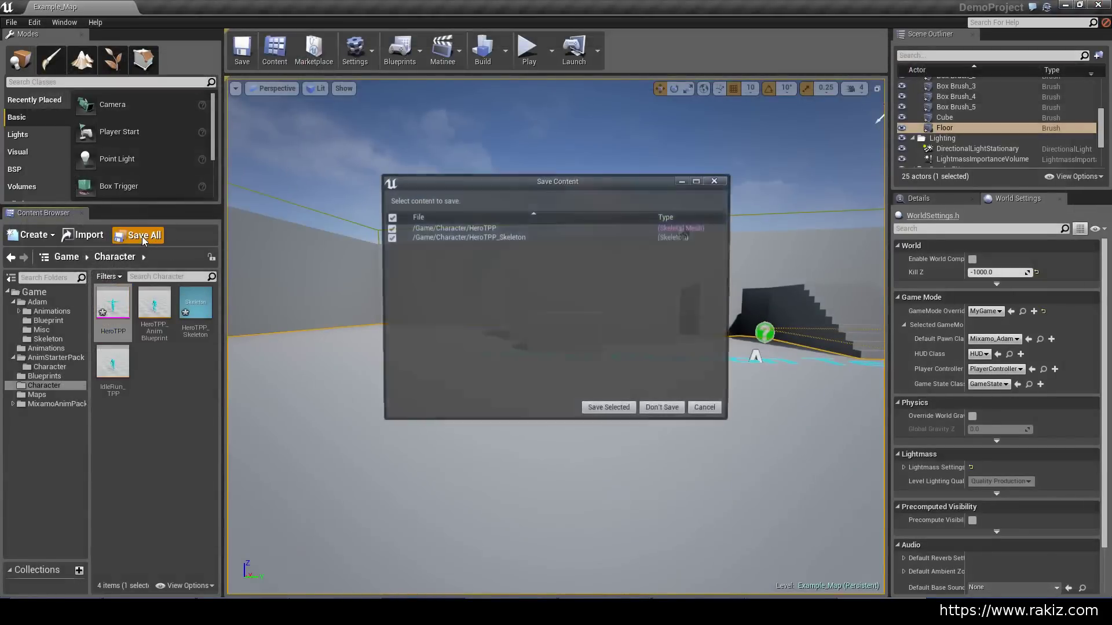
pyautogui.click(613, 412)
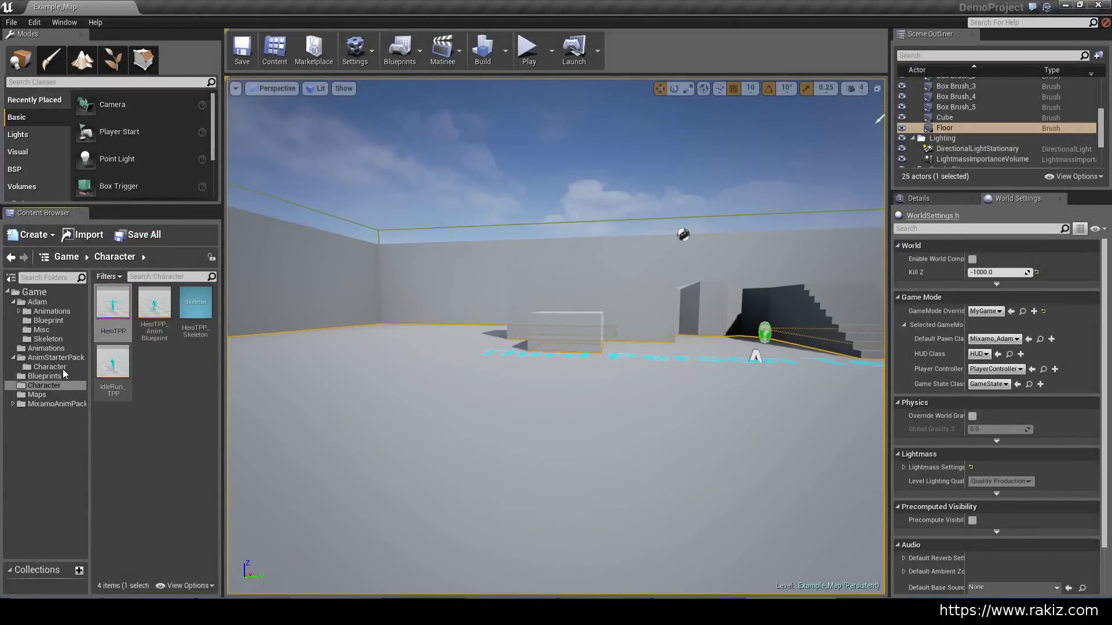
# Duplicate all animations in the Game/Animations folder and retarget them to Mixamo_Adam_Skeleton.
pyautogui.click(39, 348)
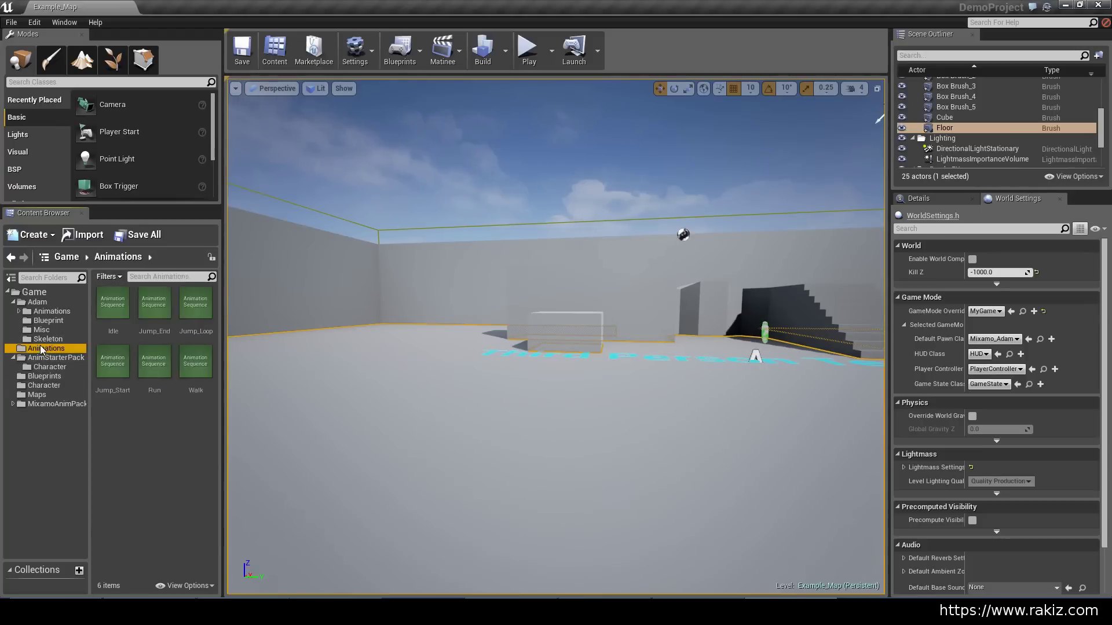
pyautogui.click(104, 311)
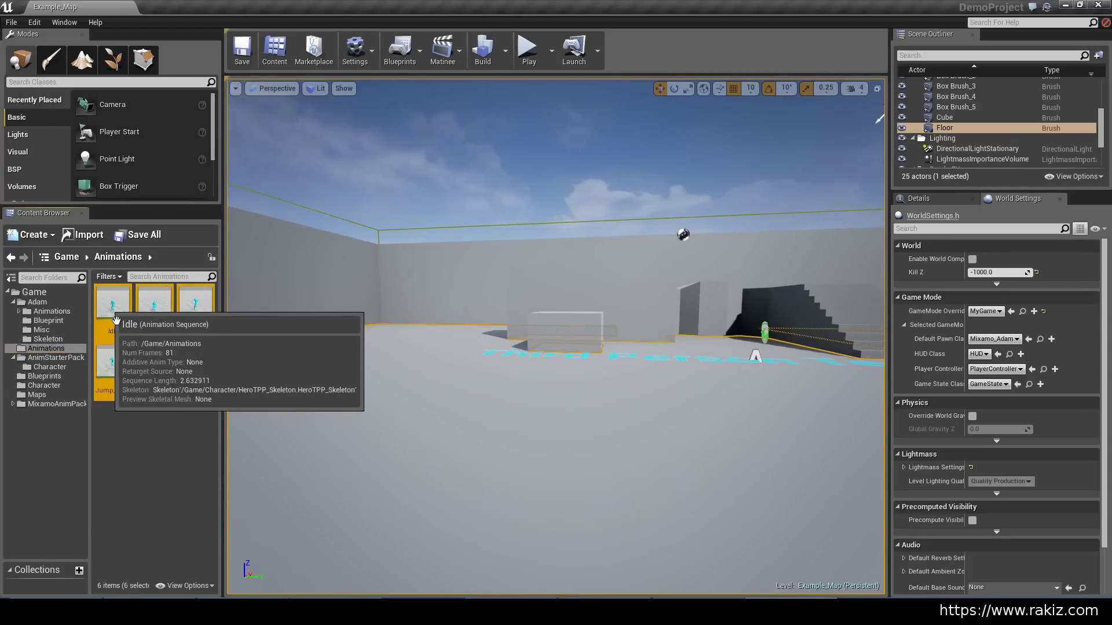
pyautogui.rightClick(115, 314)
pyautogui.moveTo(183, 363)
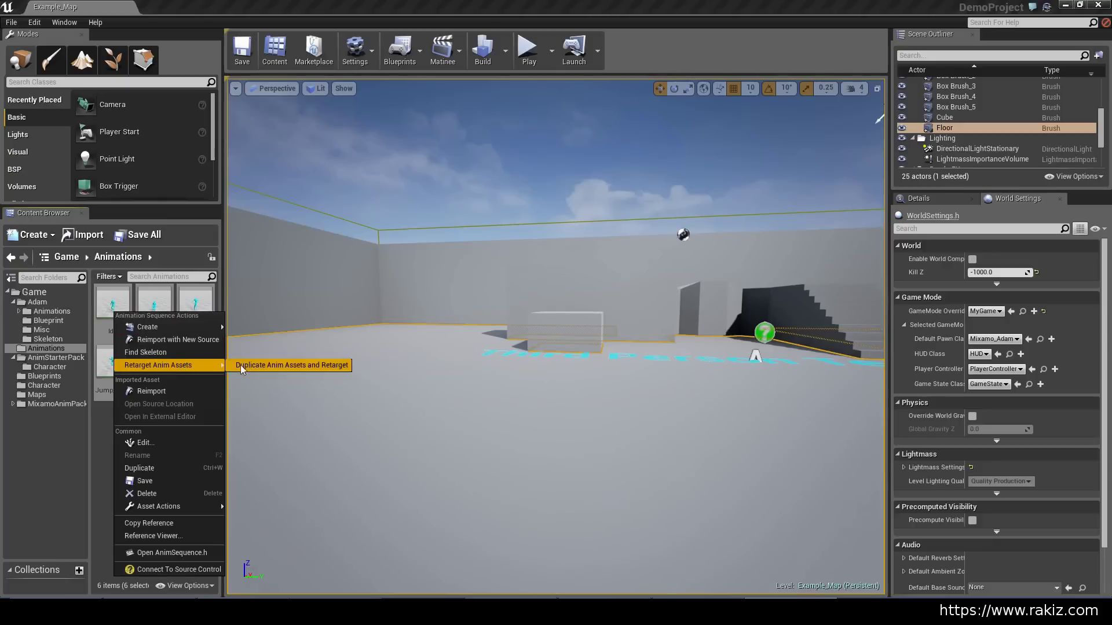
pyautogui.click(265, 366)
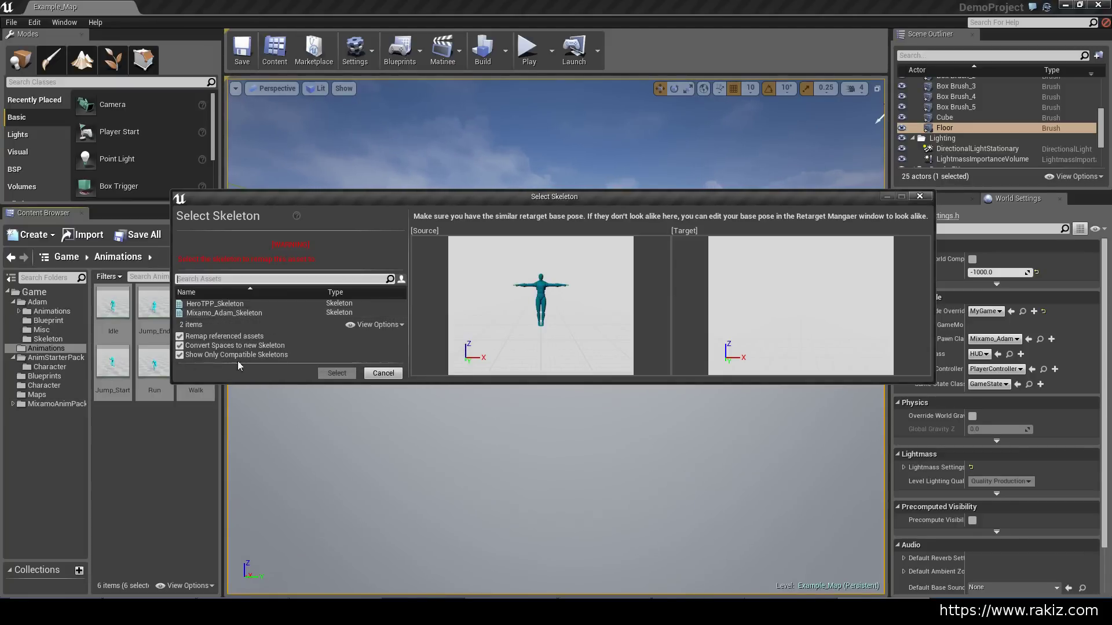
pyautogui.click(237, 313)
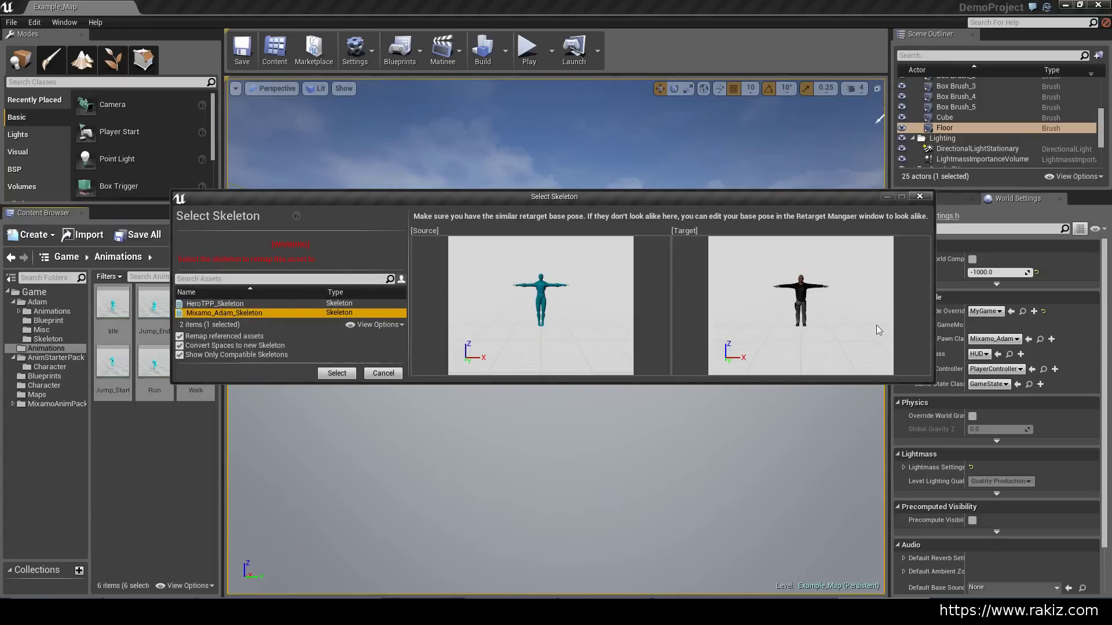
pyautogui.click(336, 374)
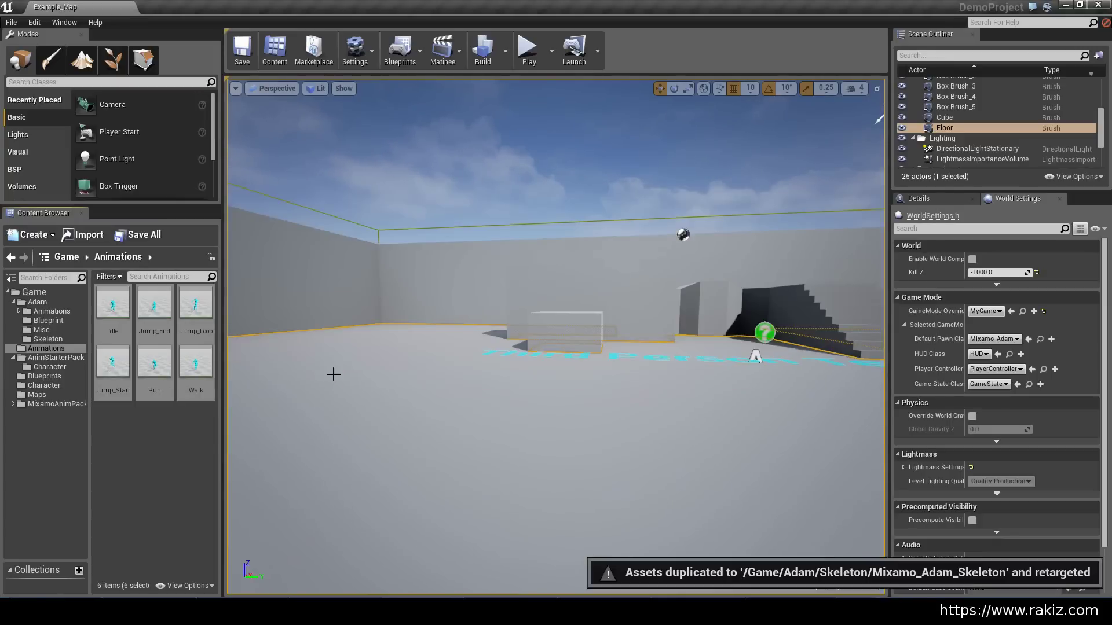
# Preview the retargeted Idle_Copy animation from Adam's Skeleton folder on the Adam mesh.
pyautogui.click(47, 339)
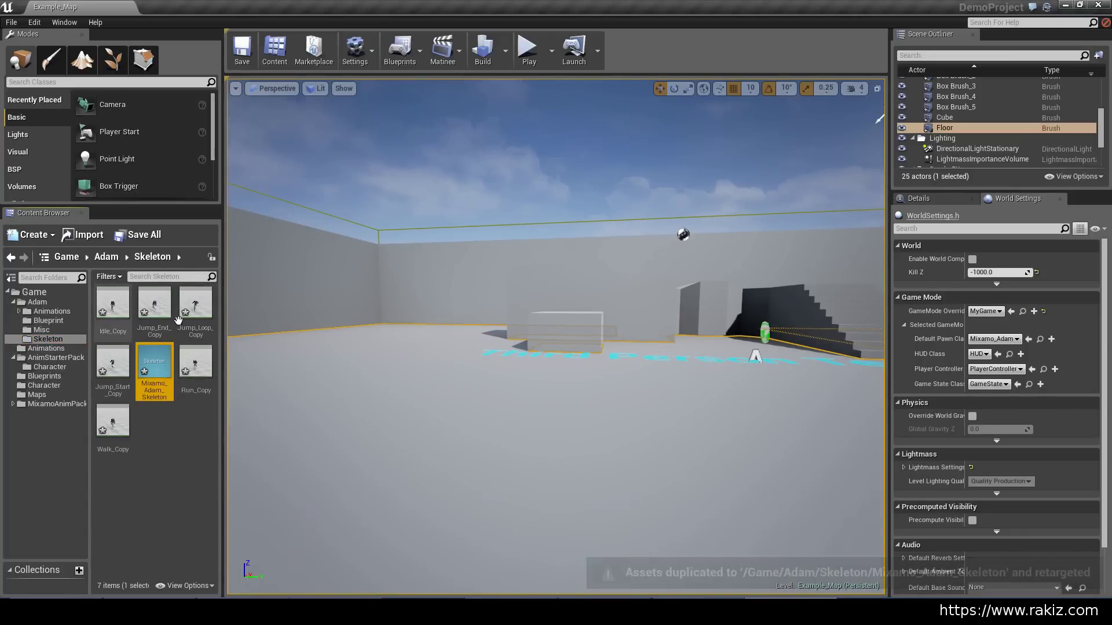
pyautogui.doubleClick(118, 314)
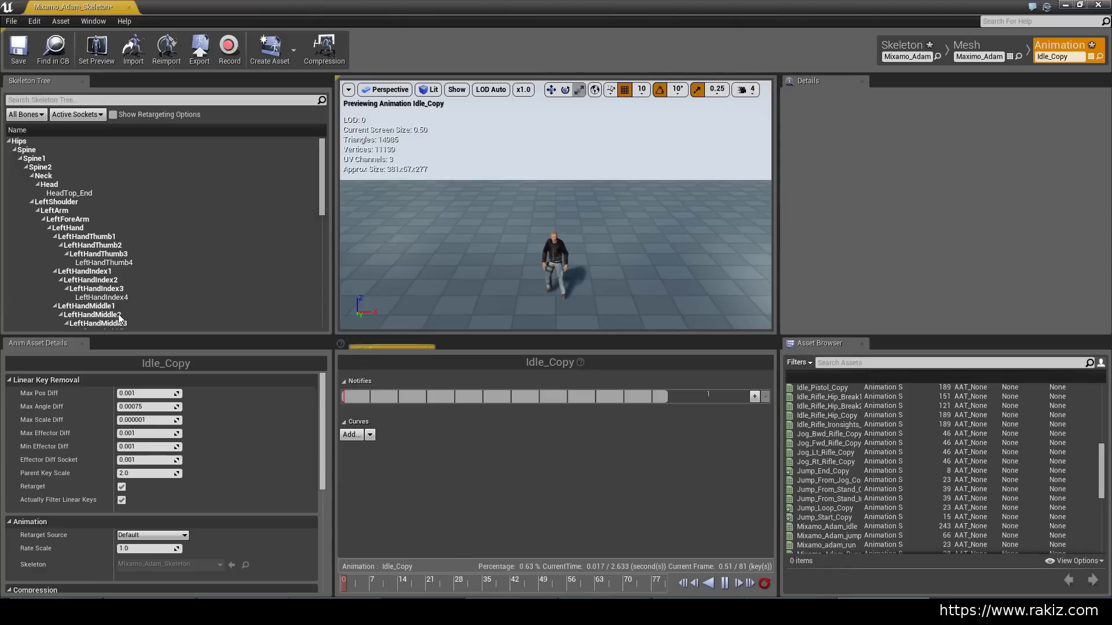
pyautogui.scroll(3, 596, 218)
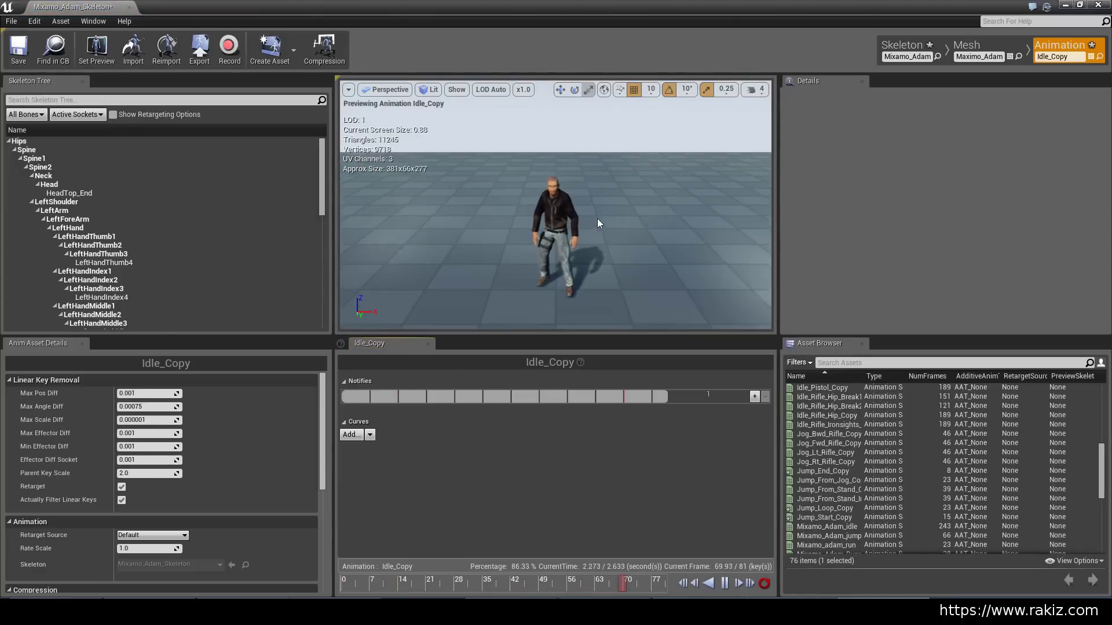
pyautogui.scroll(-3, 589, 227)
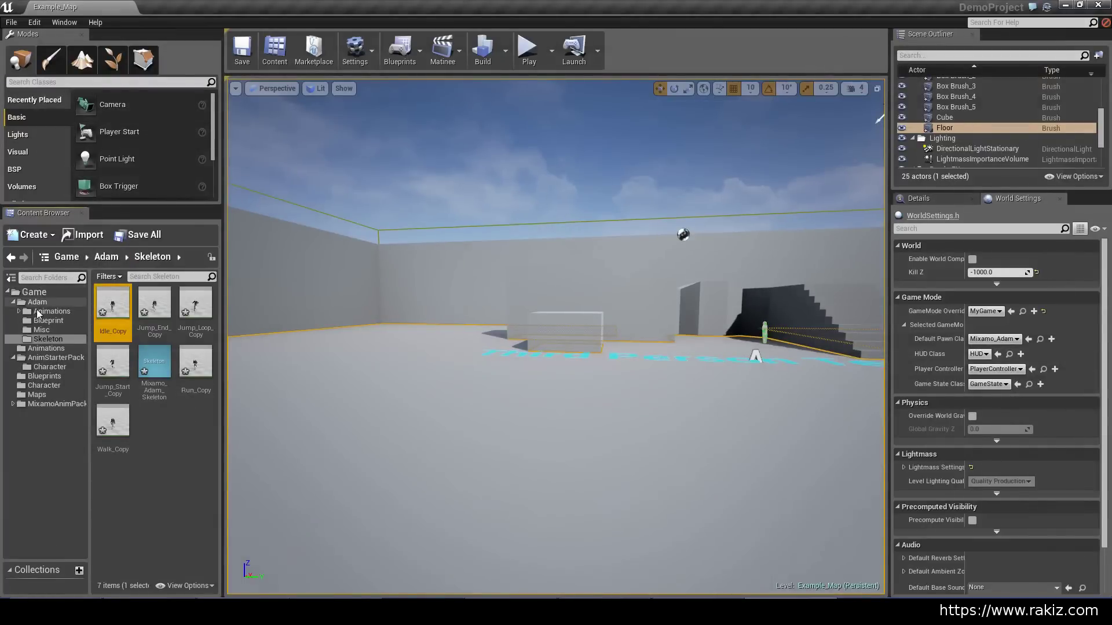
# Create a new folder named Basic inside Adam's Animations folder.
pyautogui.click(38, 313)
pyautogui.click(20, 311)
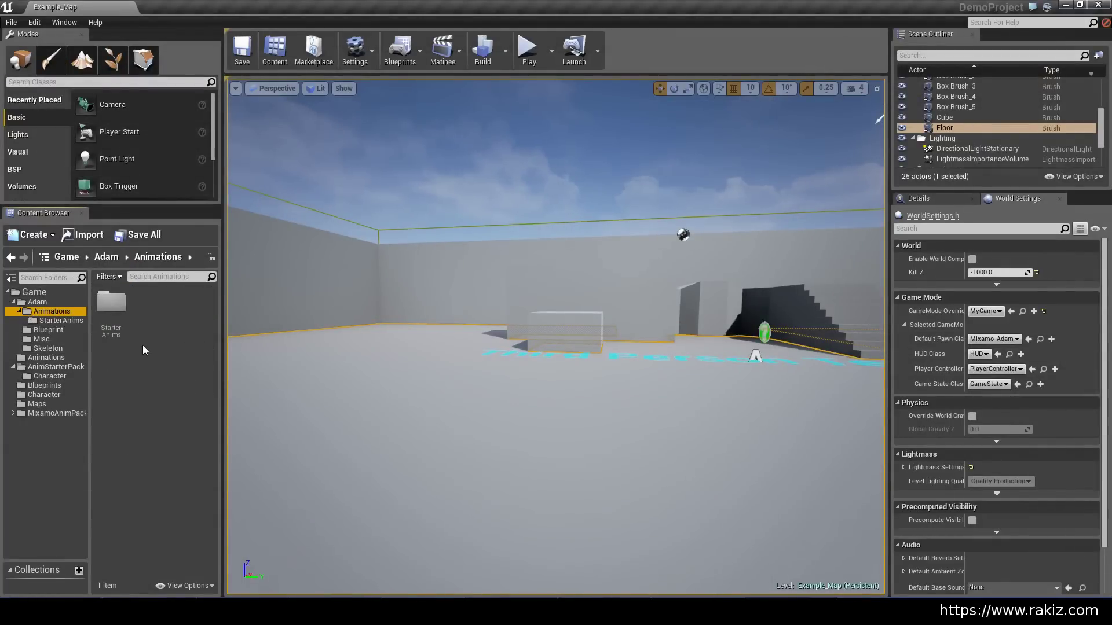
pyautogui.click(36, 236)
pyautogui.click(61, 259)
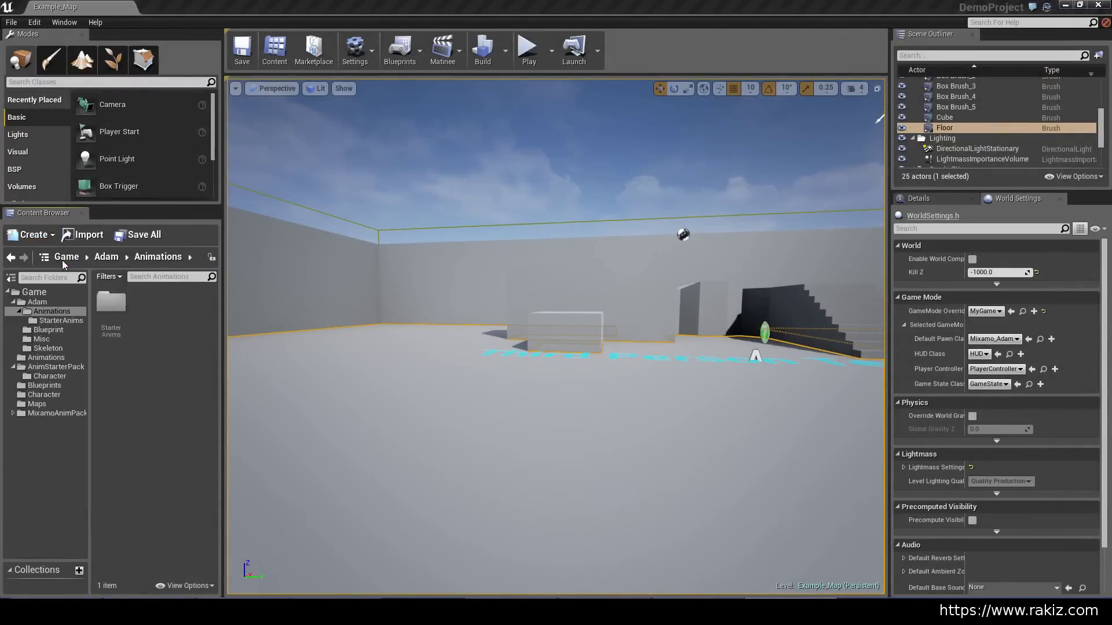
pyautogui.write('Basic')
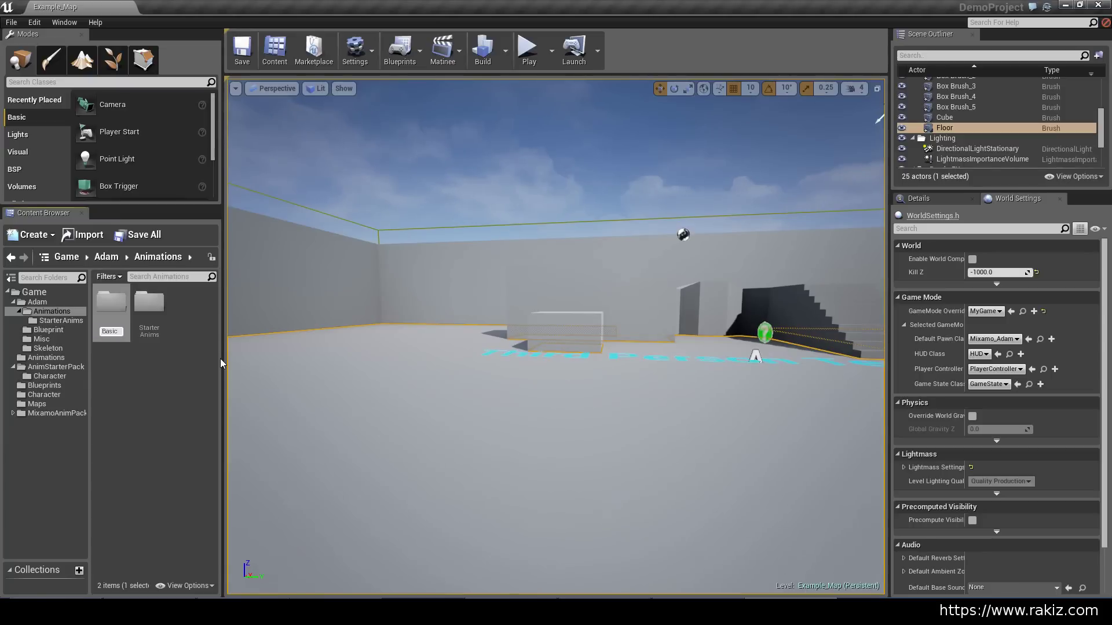
pyautogui.press('Return')
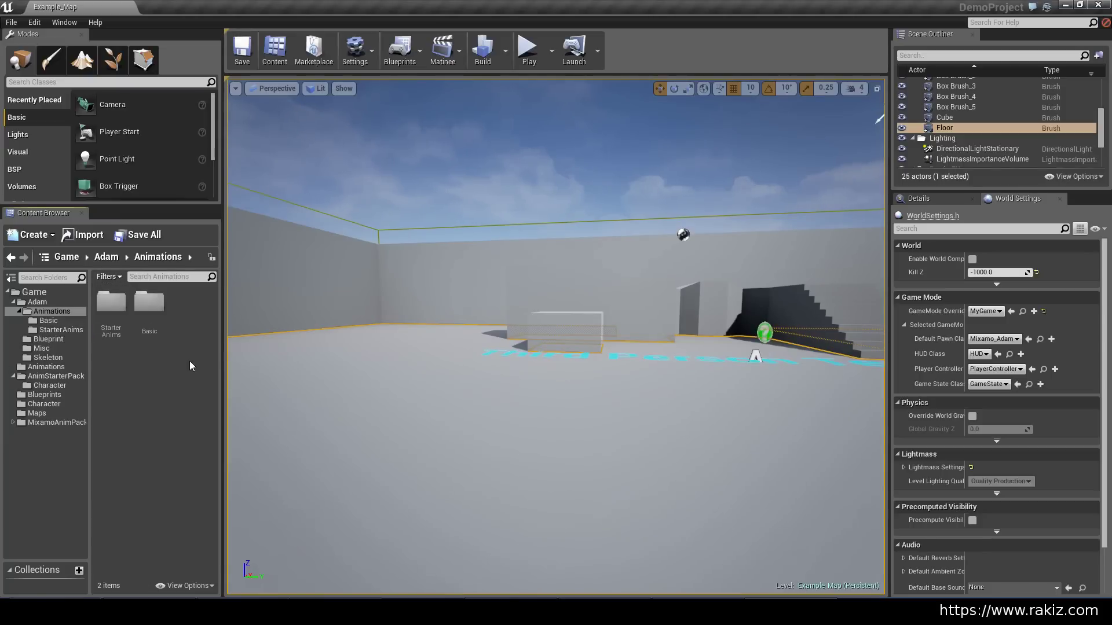
# Move all six retargeted animation copies, without Mixamo_Adam_Skeleton, from Adam's Skeleton folder to Animations/Basic and open that folder.
pyautogui.click(42, 359)
pyautogui.click(122, 307)
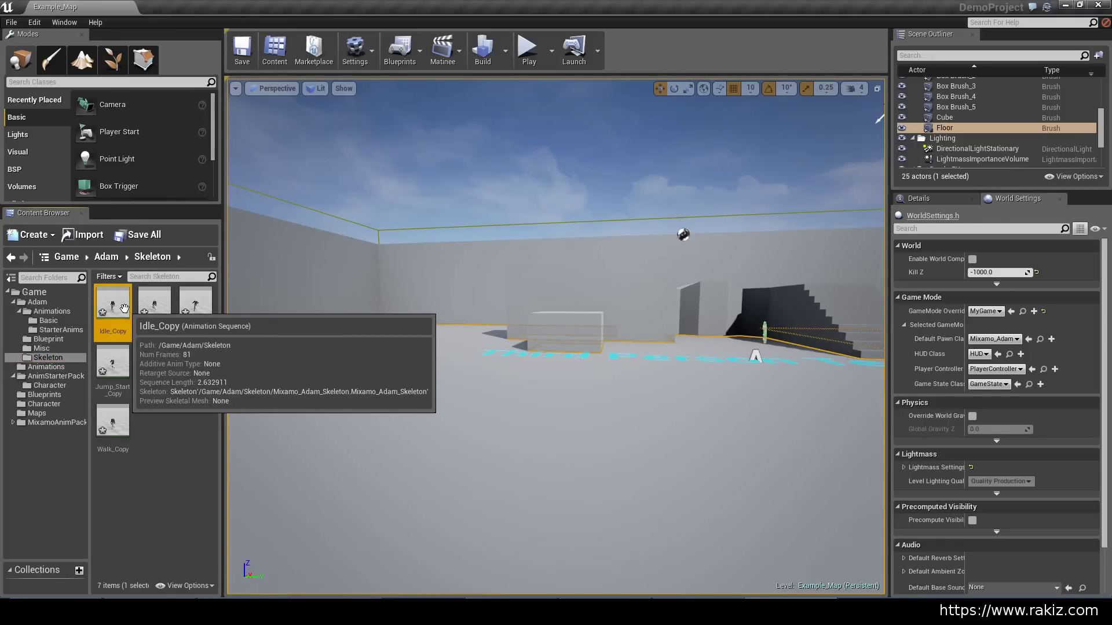
pyautogui.hotkey('ctrl', 'a')
pyautogui.keyDown('ctrl'); pyautogui.click(146, 360); pyautogui.keyUp('ctrl')
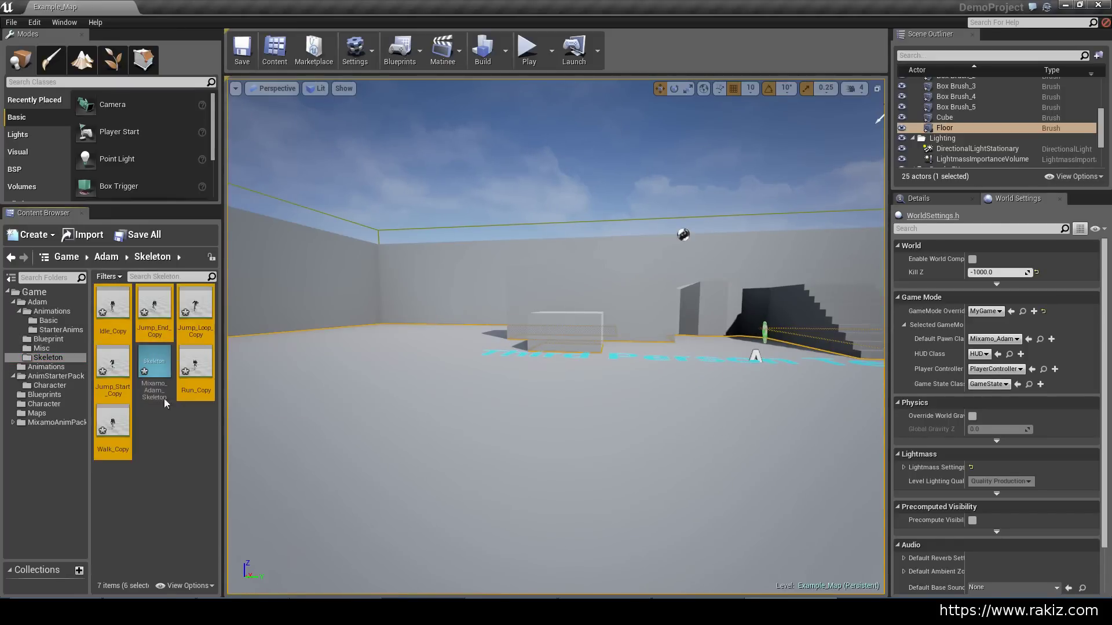
pyautogui.moveTo(103, 303); pyautogui.dragTo(47, 322)
pyautogui.click(76, 348)
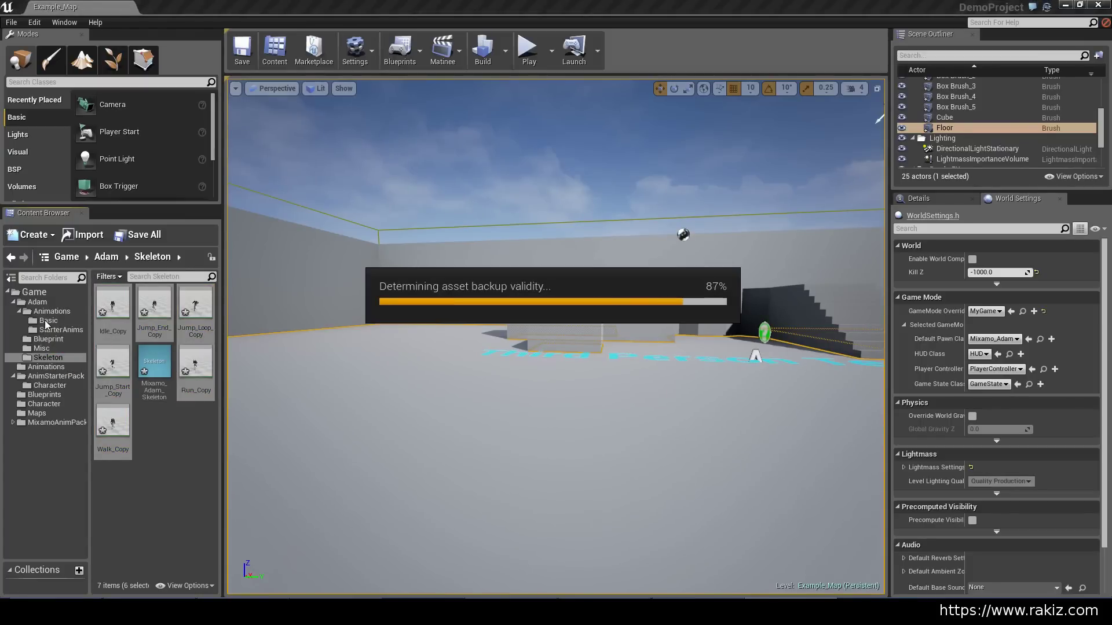
pyautogui.click(46, 320)
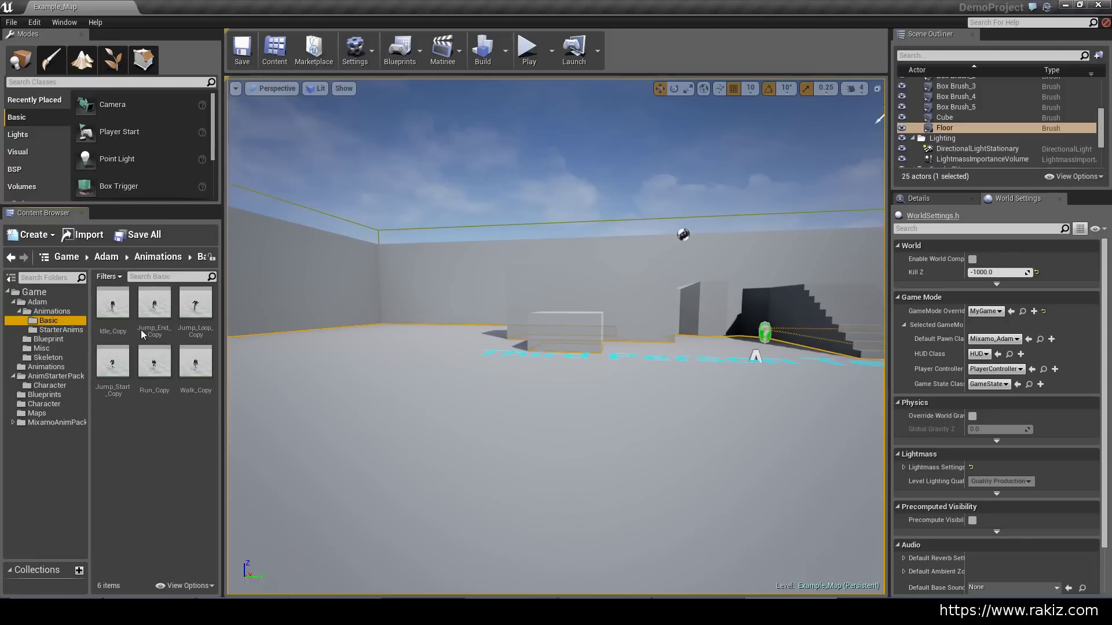
# Preview Idle_Copy from the Basic folder and inspect Adam's idle pose up close.
pyautogui.click(123, 314)
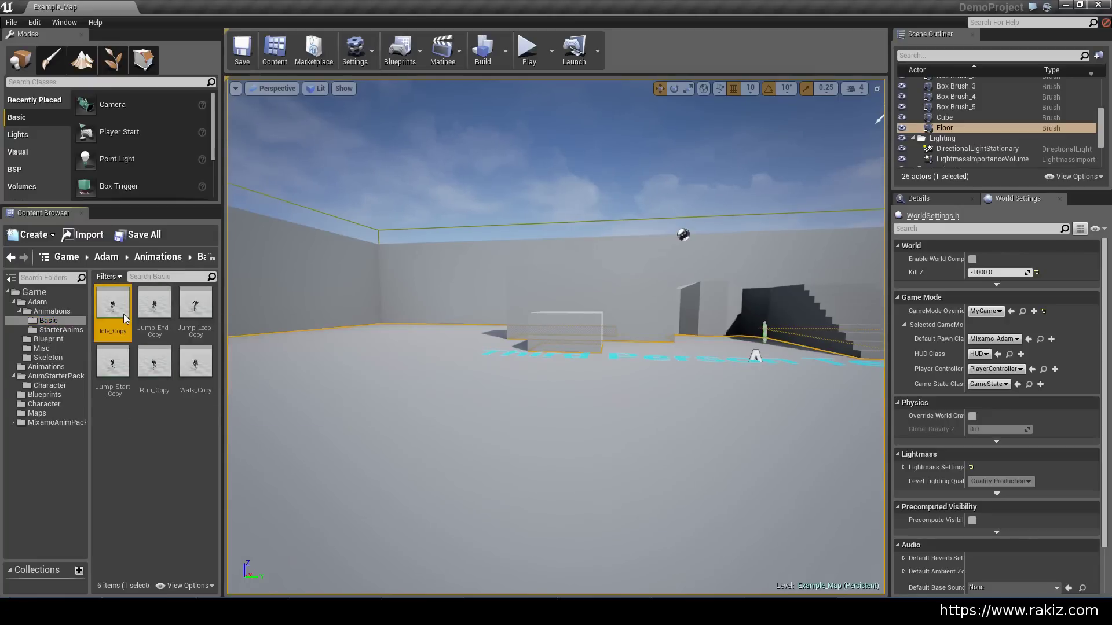
pyautogui.doubleClick(124, 314)
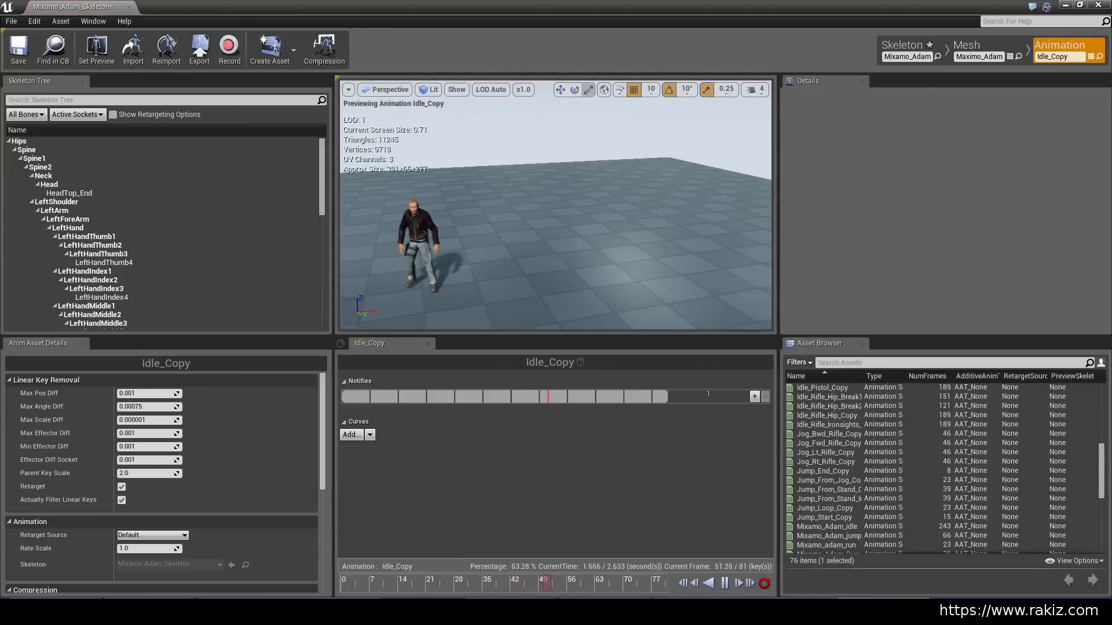
pyautogui.moveTo(521, 220); pyautogui.dragTo(591, 224, button='right')
pyautogui.press('w')
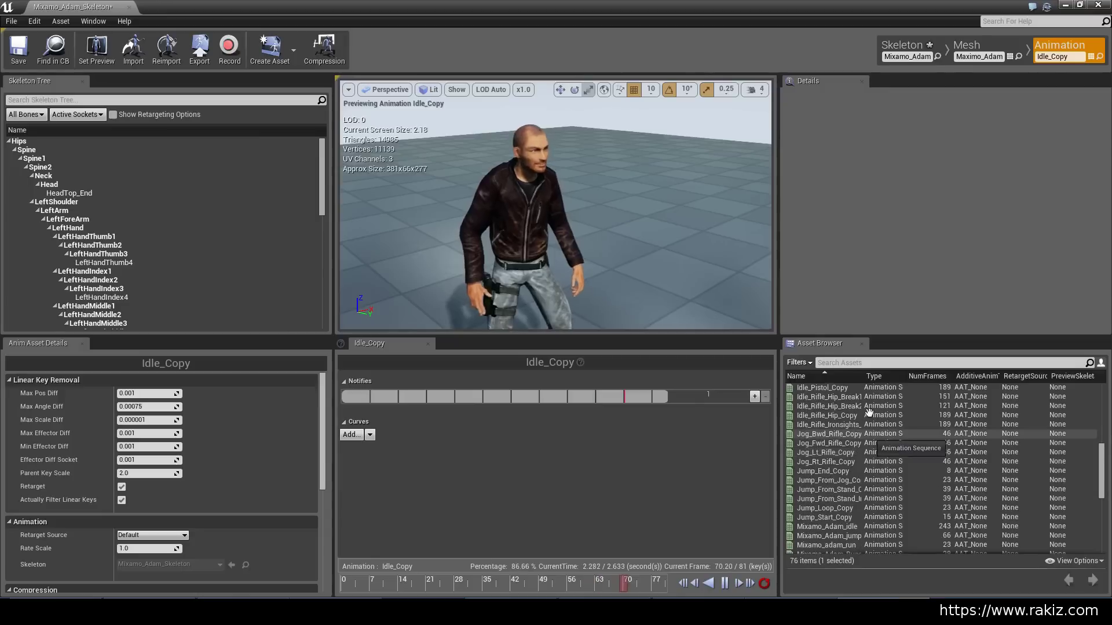
pyautogui.scroll(3, 868, 412)
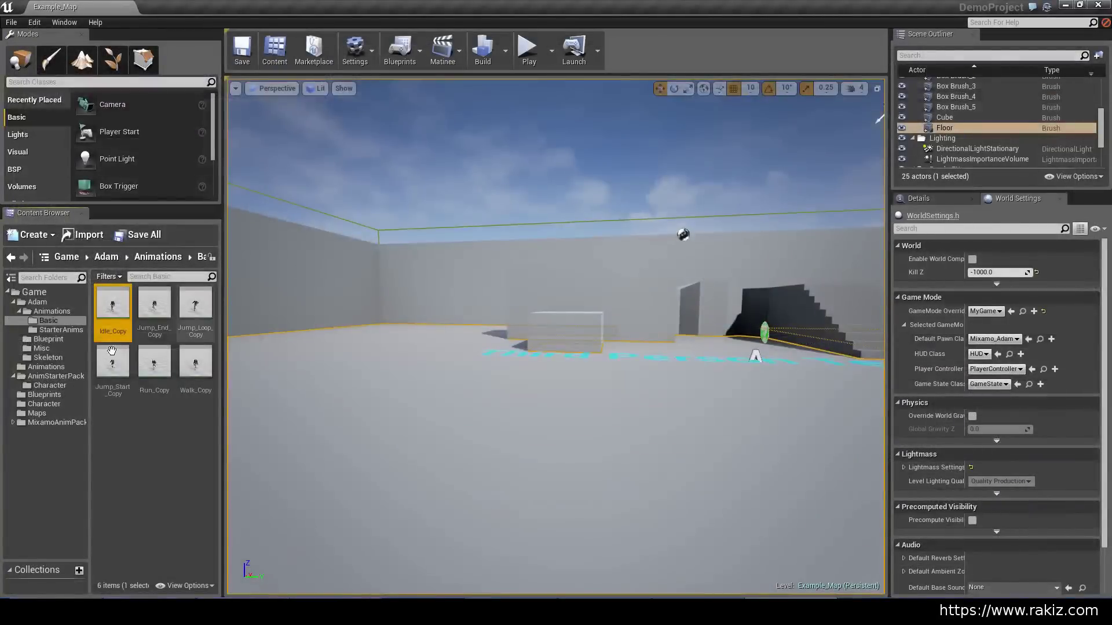
# Preview Jump_End_Copy from the Basic folder and inspect Adam's landing motion up close.
pyautogui.click(155, 310)
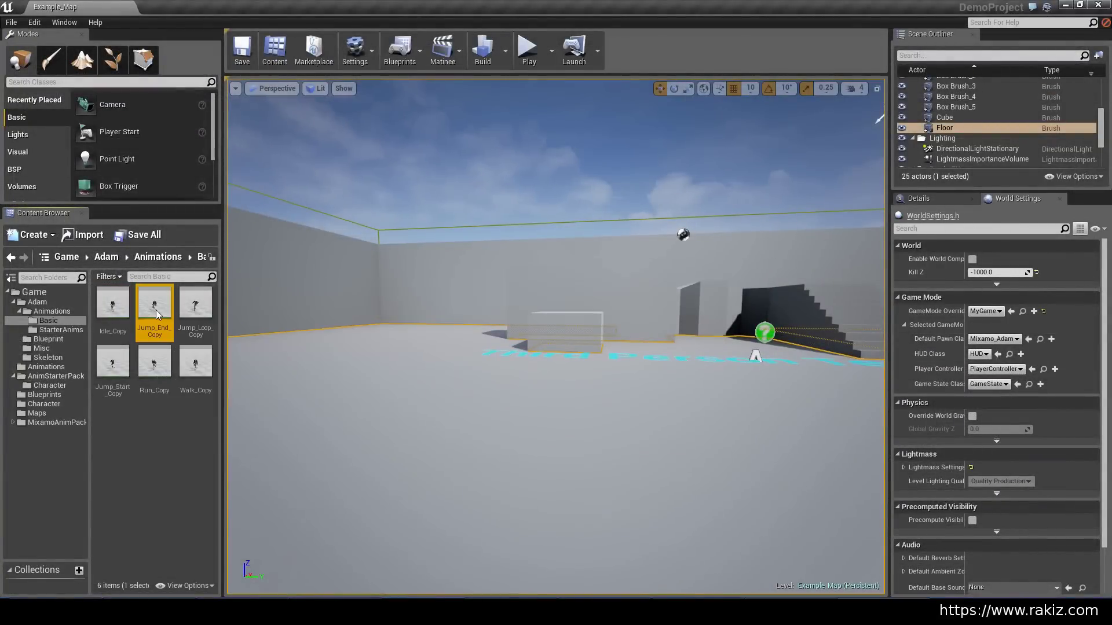
pyautogui.doubleClick(155, 311)
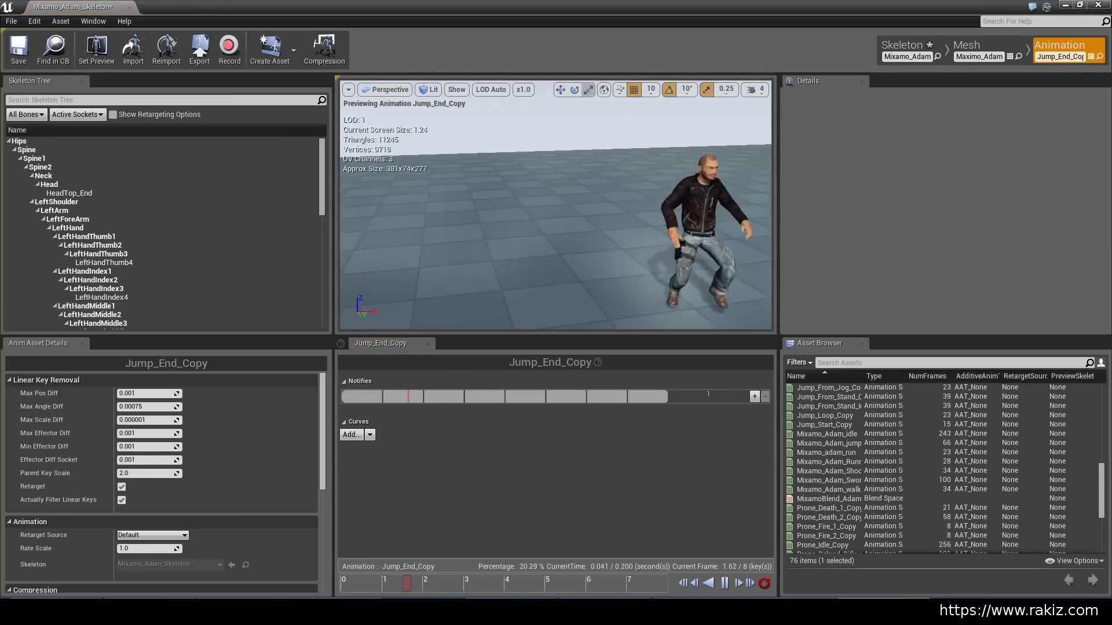
pyautogui.moveTo(556, 231); pyautogui.dragTo(579, 255)
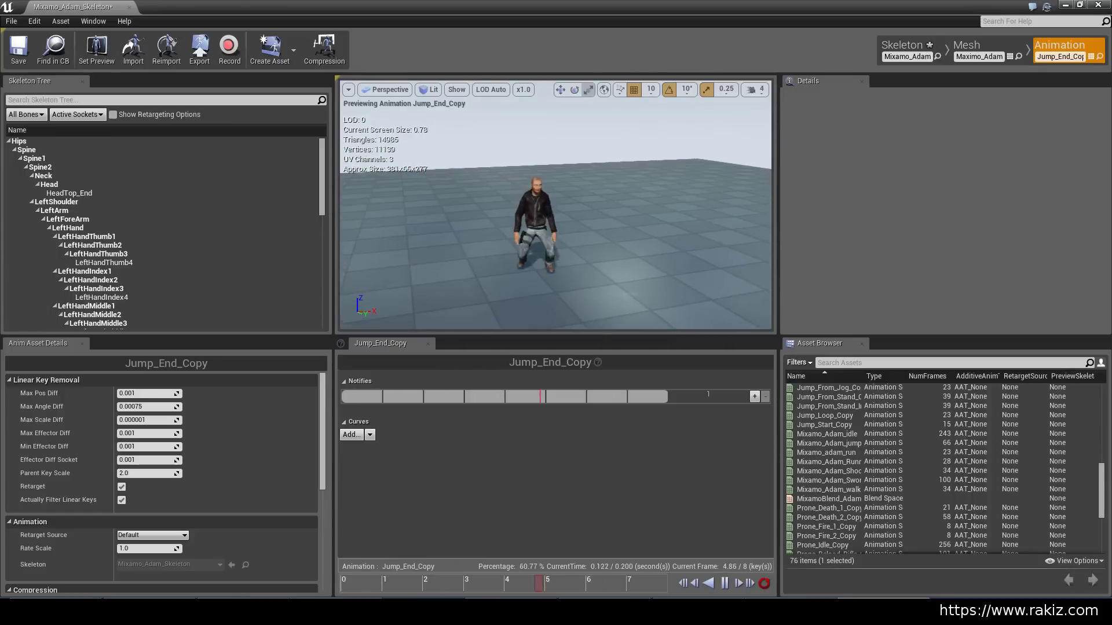
pyautogui.moveTo(579, 254)
pyautogui.mouseDown(button='right')
pyautogui.moveTo(544, 234)
pyautogui.moveTo(558, 258)
pyautogui.mouseUp(button='right')
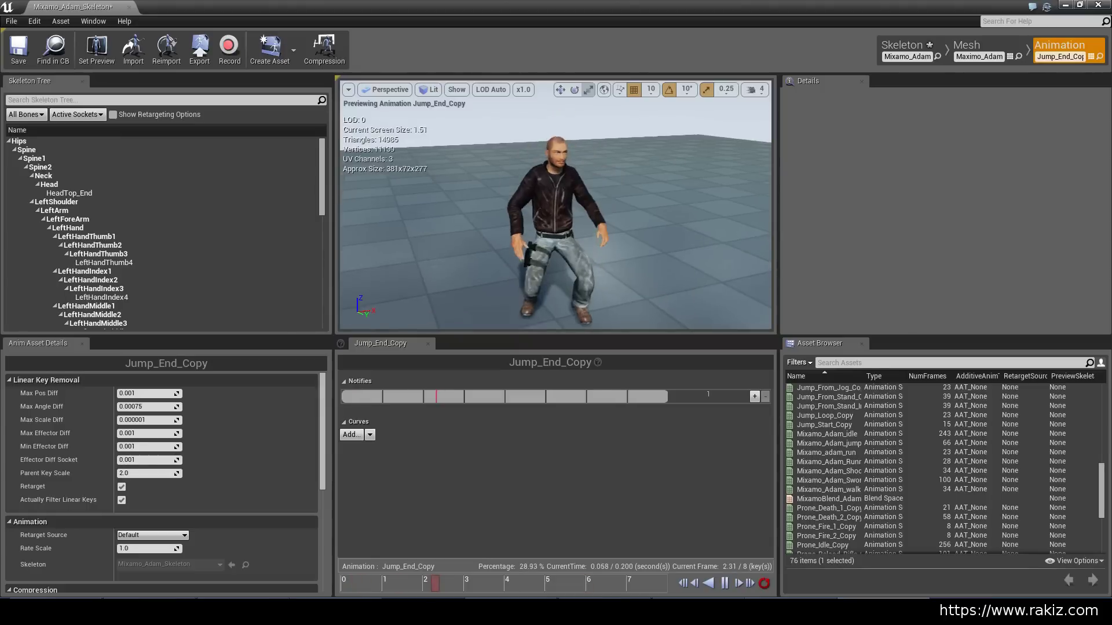
# Show the retargeting options, recursively set translation retargeting from Hips down to Skeleton, then set Hips to Animation and Spine to Skeleton.
pyautogui.click(137, 115)
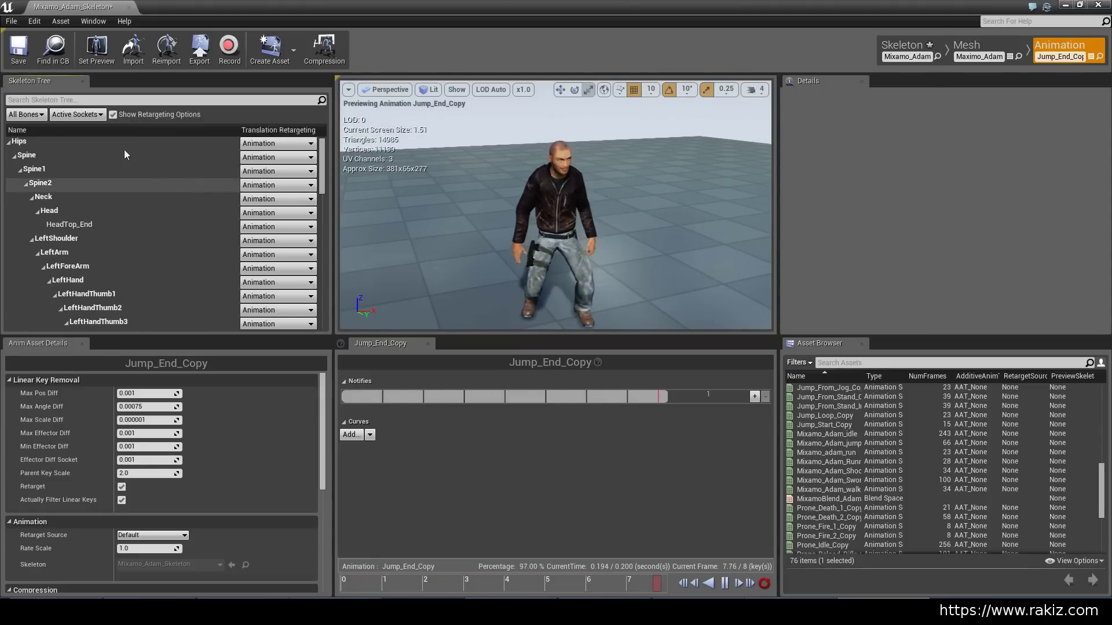
pyautogui.click(109, 141)
pyautogui.rightClick(108, 143)
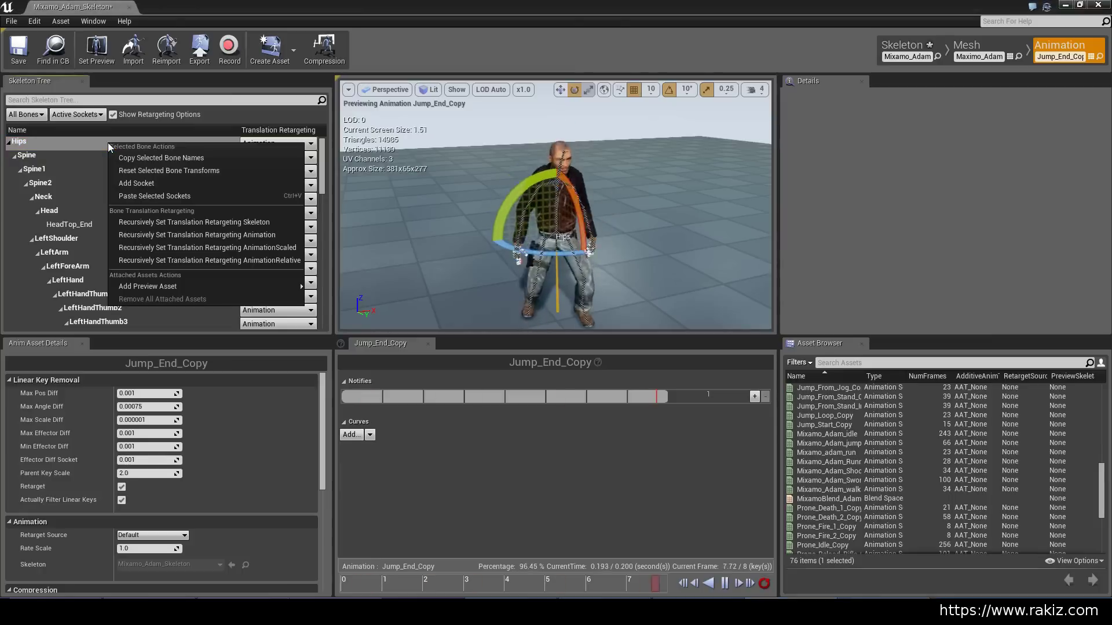
pyautogui.click(231, 220)
pyautogui.click(276, 143)
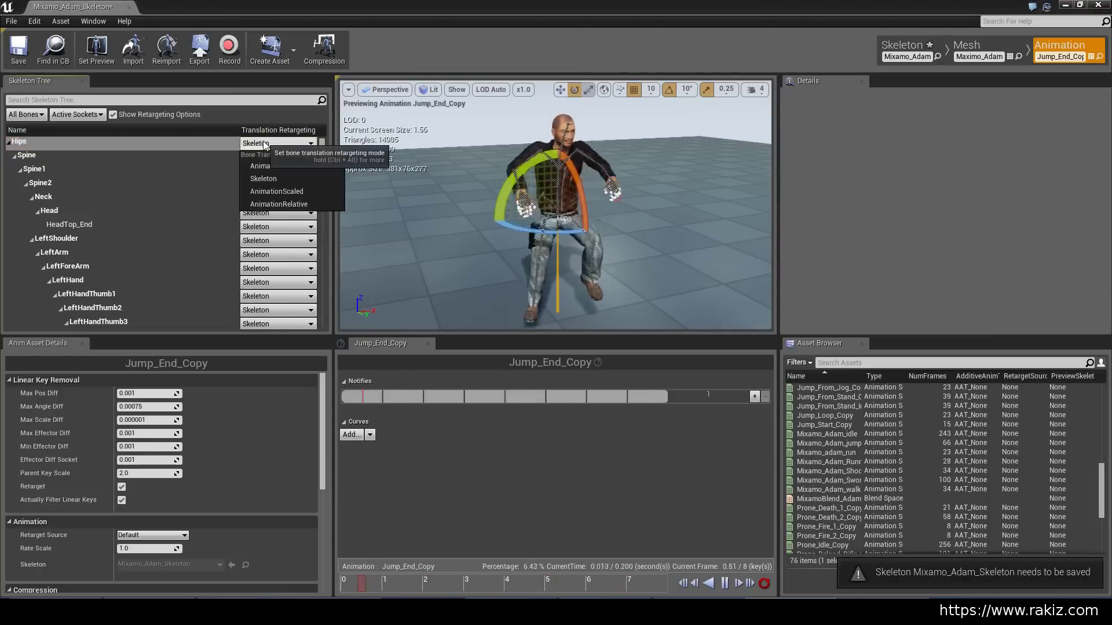
pyautogui.click(280, 165)
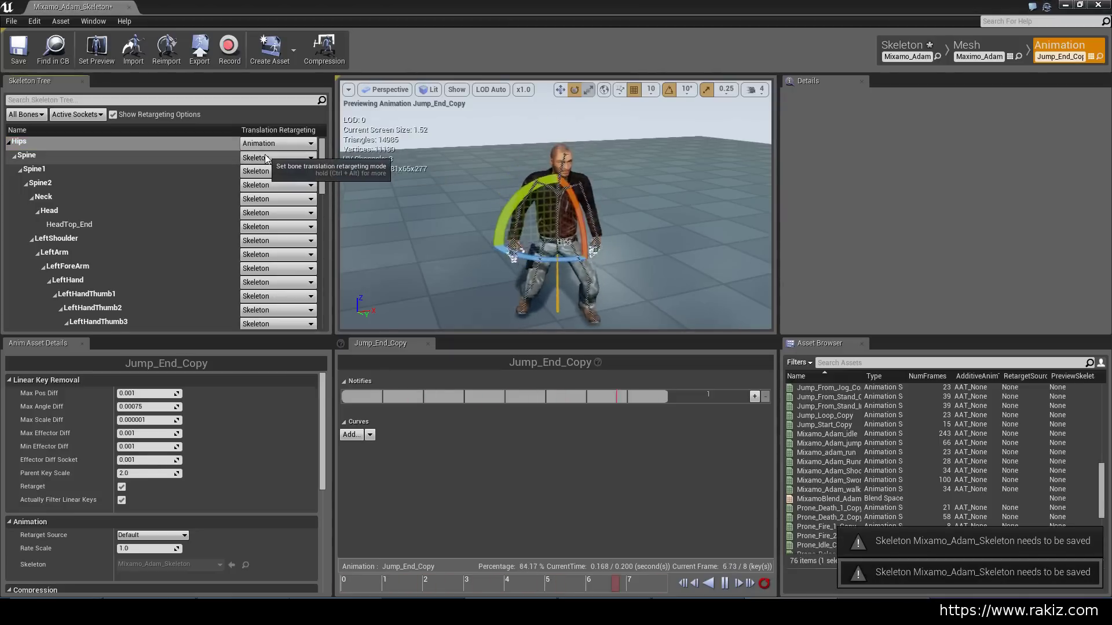
pyautogui.click(266, 157)
pyautogui.click(263, 192)
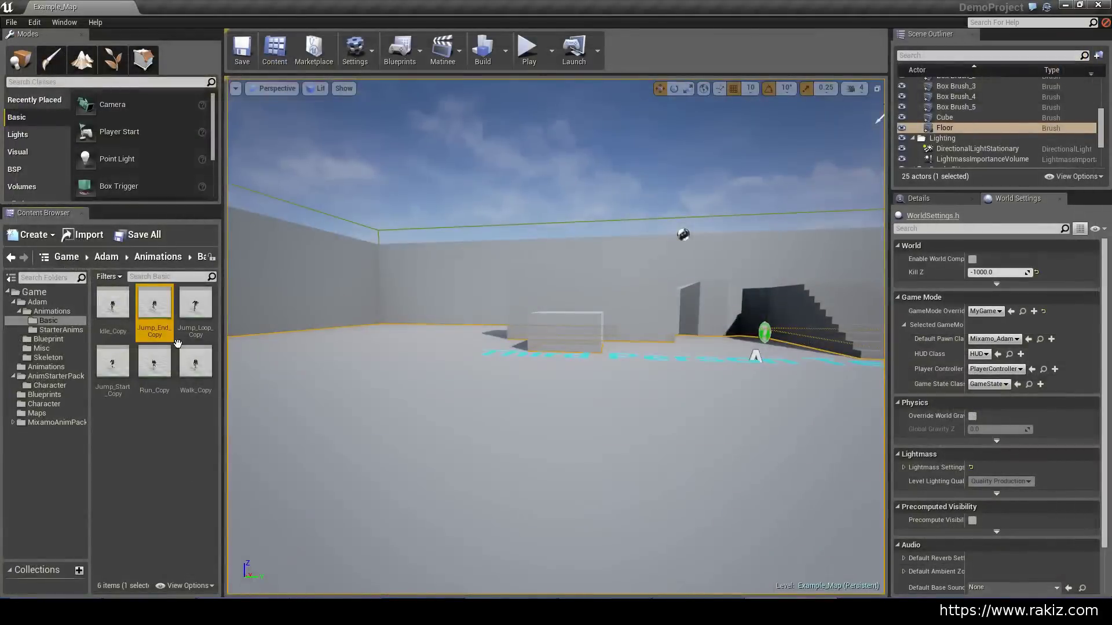
# Open Idle_Copy with retargeting options shown and try recursively setting translation retargeting to Animation from Hips down for comparison.
pyautogui.doubleClick(112, 304)
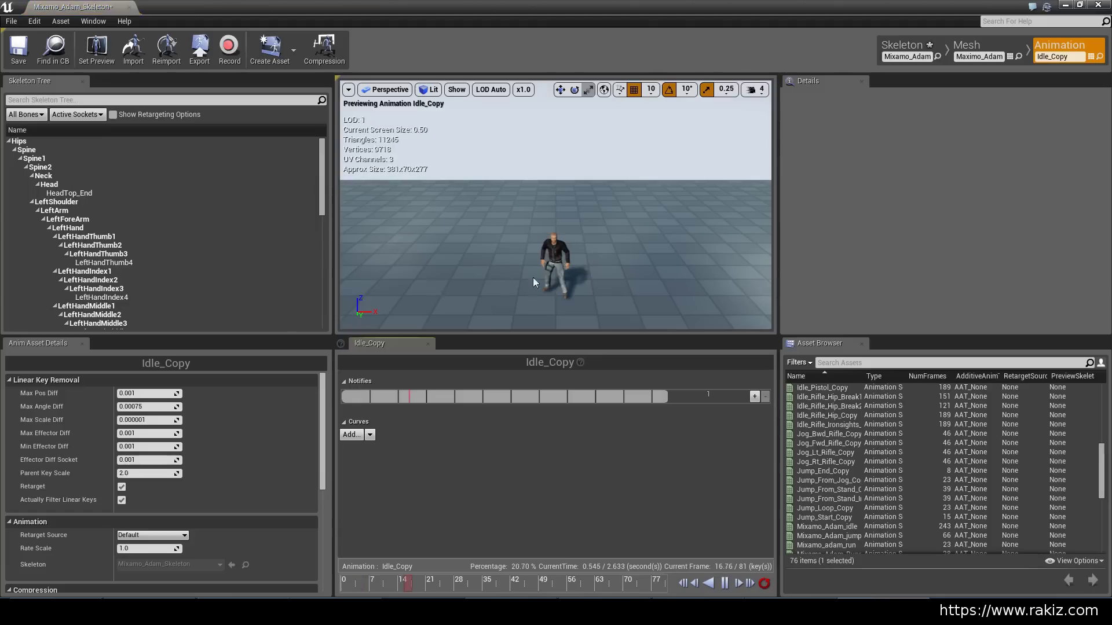
pyautogui.moveTo(533, 283); pyautogui.dragTo(461, 248)
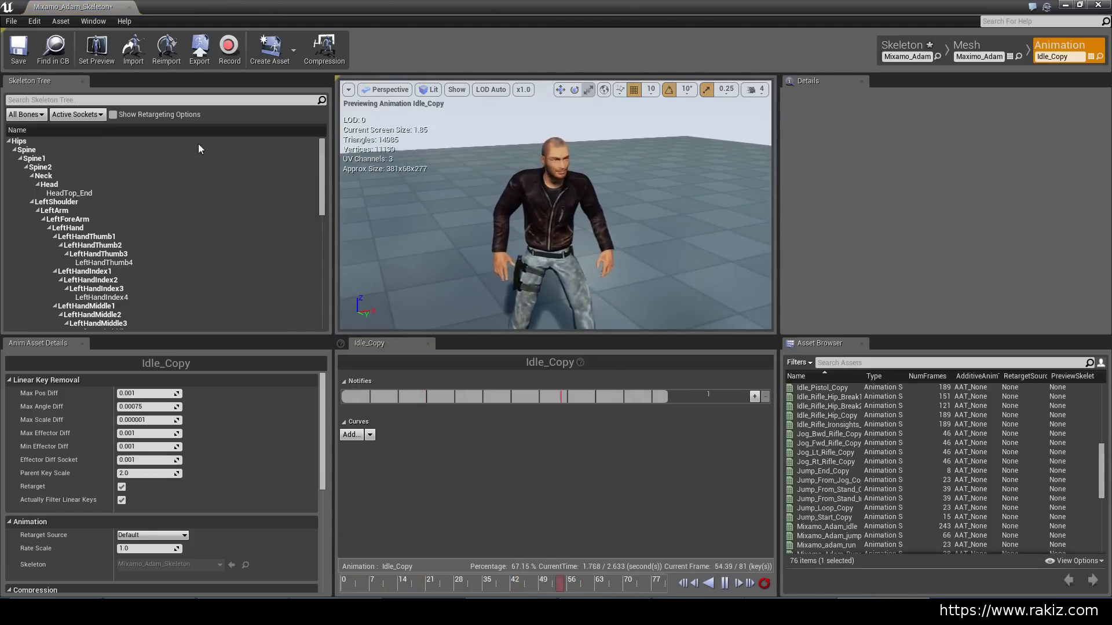
pyautogui.click(115, 114)
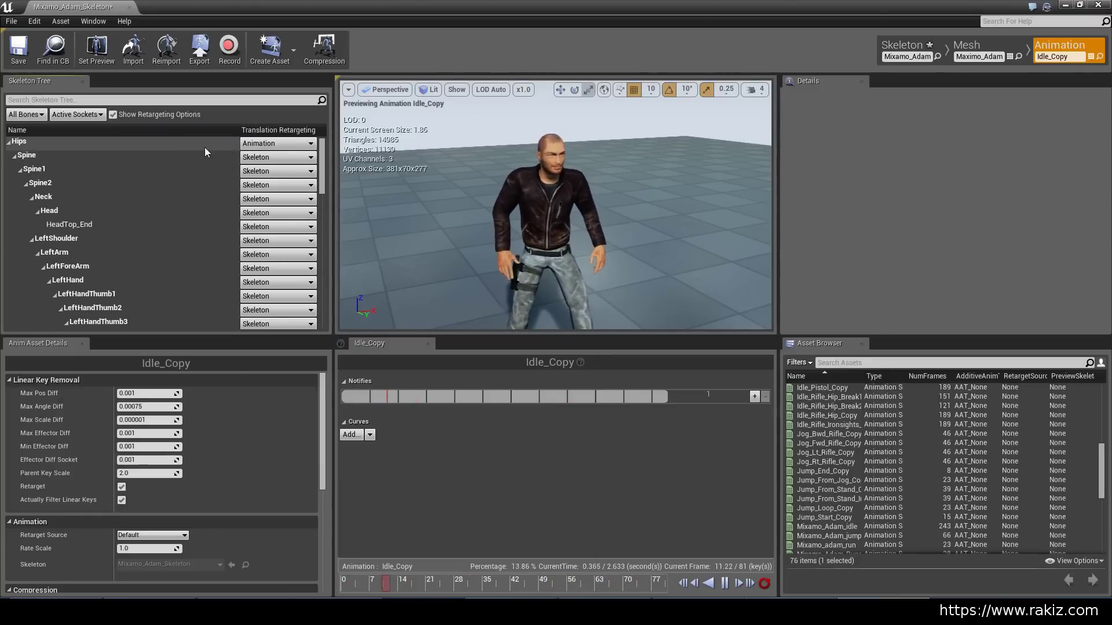
pyautogui.rightClick(192, 145)
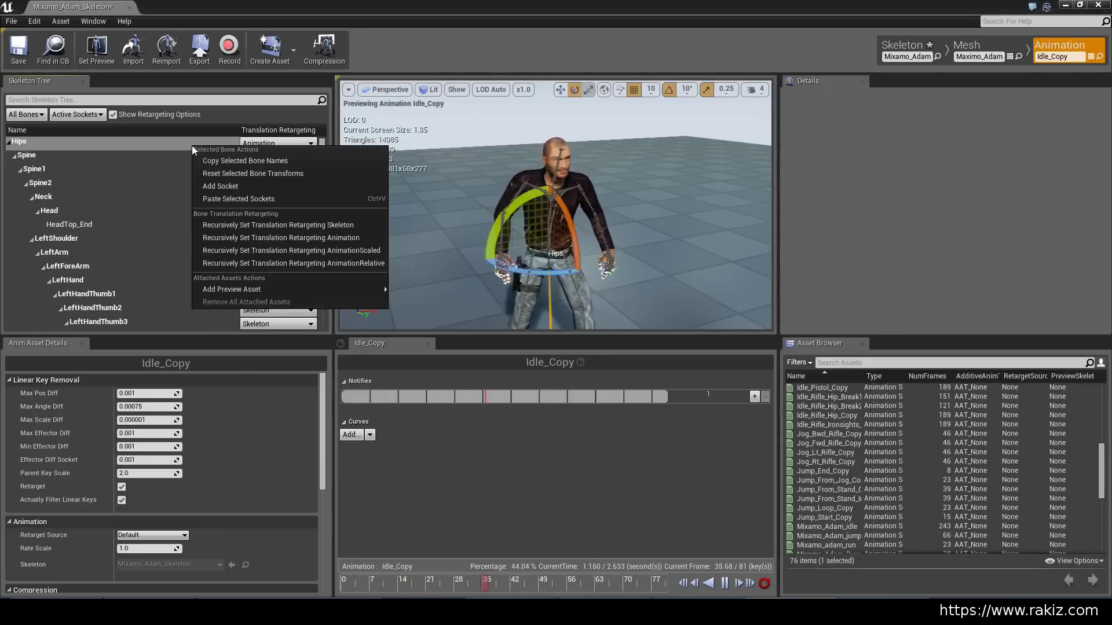
pyautogui.click(294, 238)
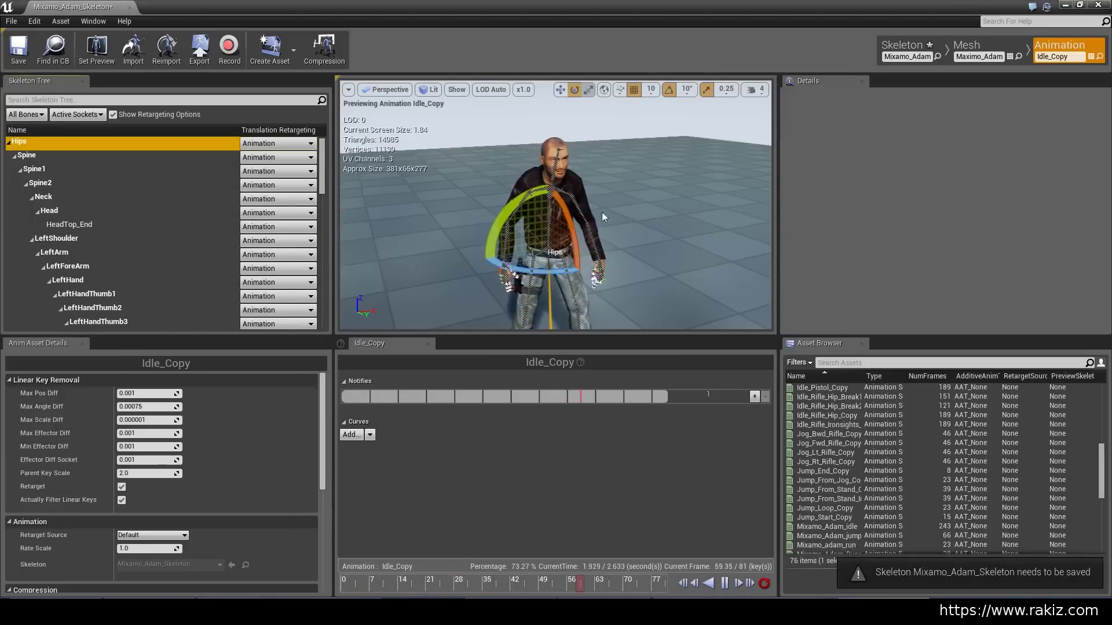
# Recursively set translation retargeting back to Skeleton from Hips down, with the Hips bone itself set to Animation.
pyautogui.rightClick(123, 144)
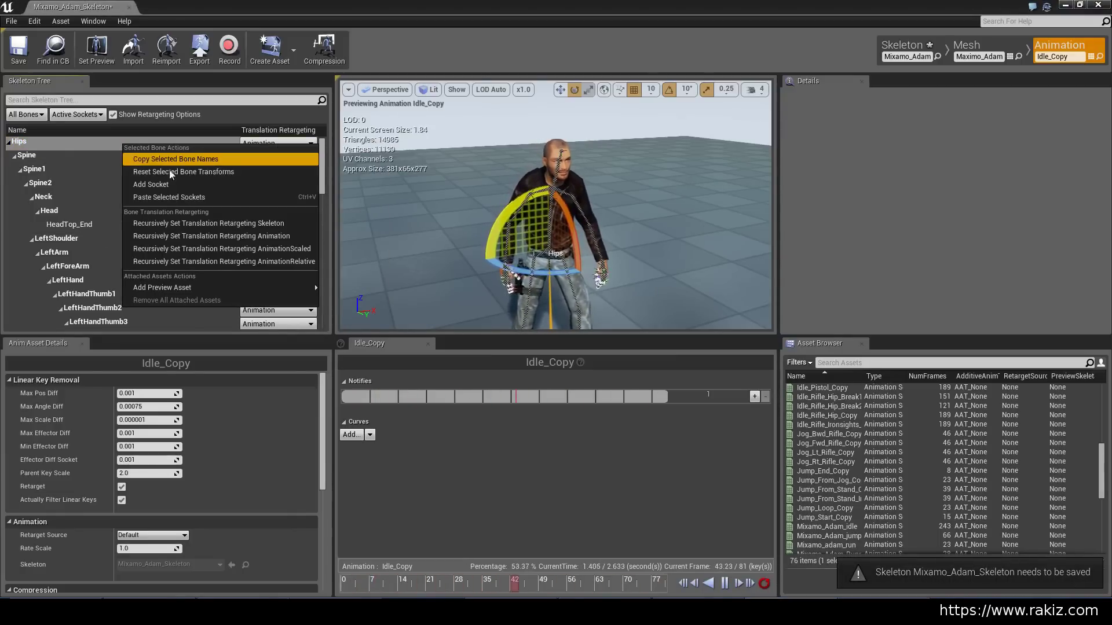
pyautogui.click(201, 222)
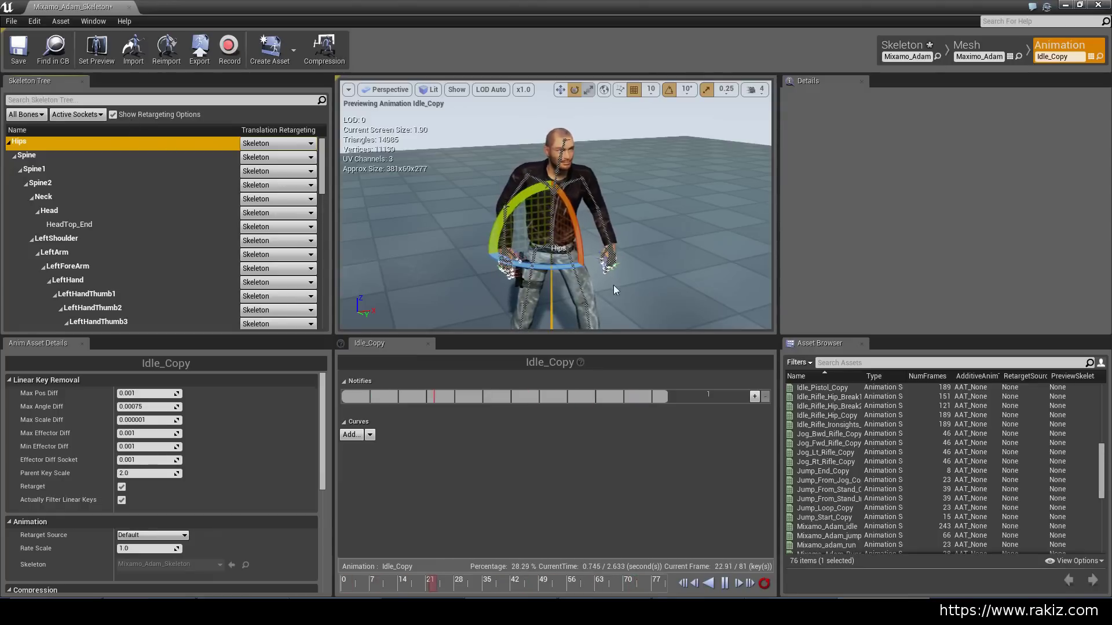
pyautogui.click(257, 146)
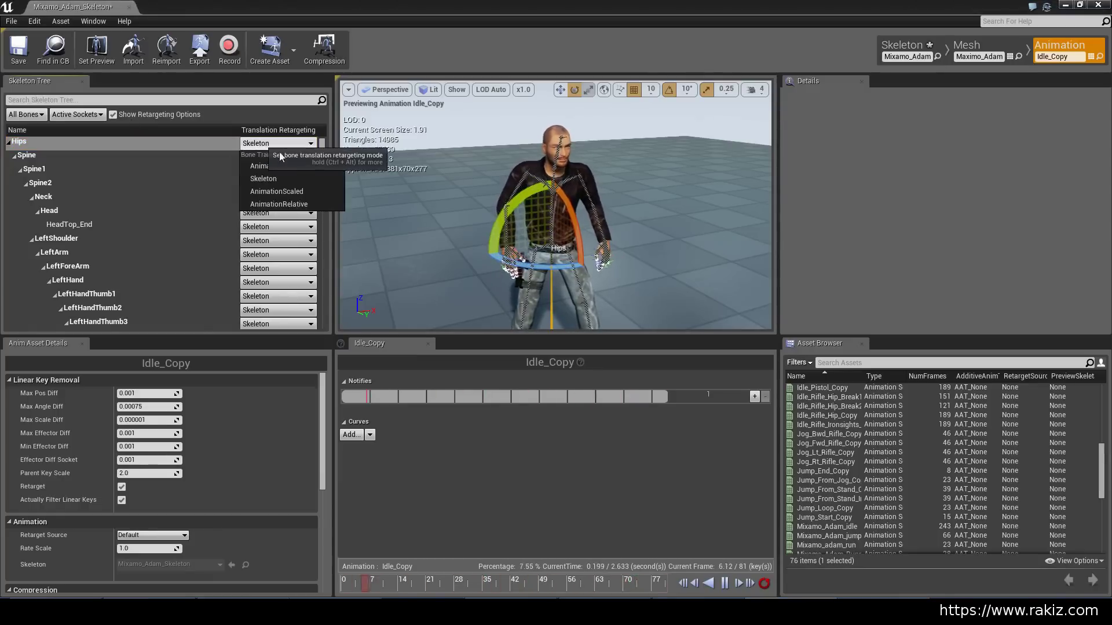
pyautogui.click(277, 165)
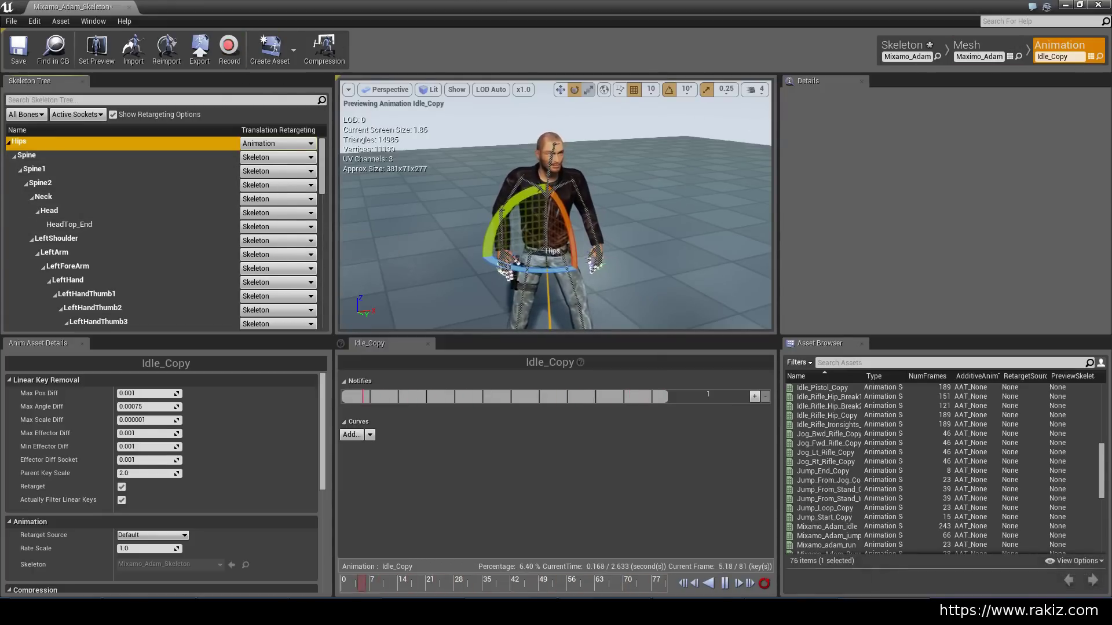
# Return to the level editor and save all modified assets.
pyautogui.hotkey('alt', 'Tab')
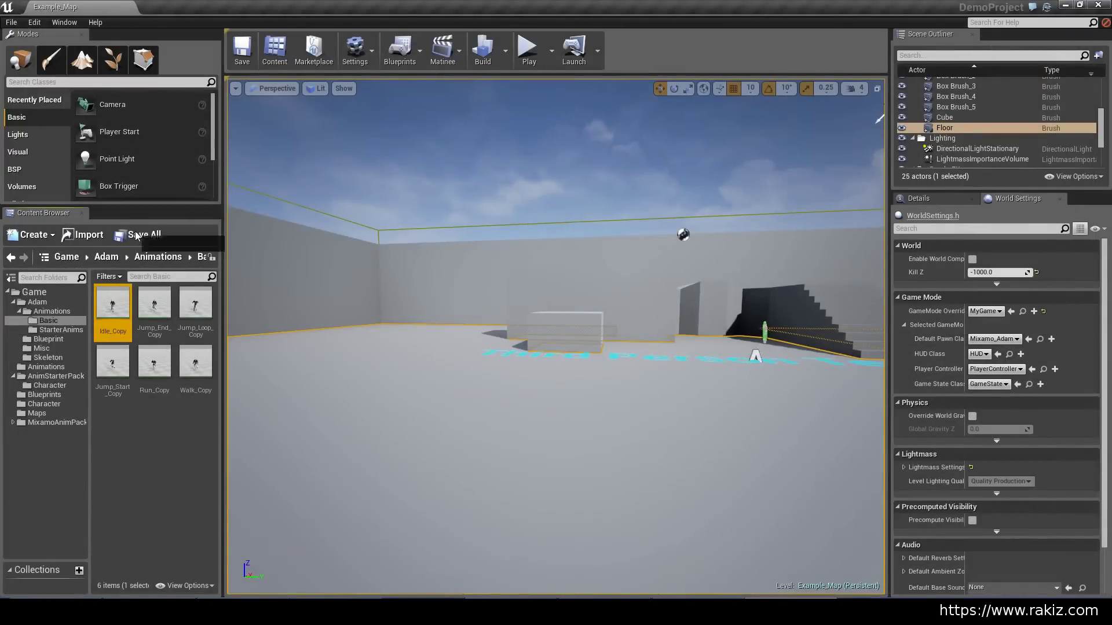
pyautogui.click(137, 236)
pyautogui.click(603, 411)
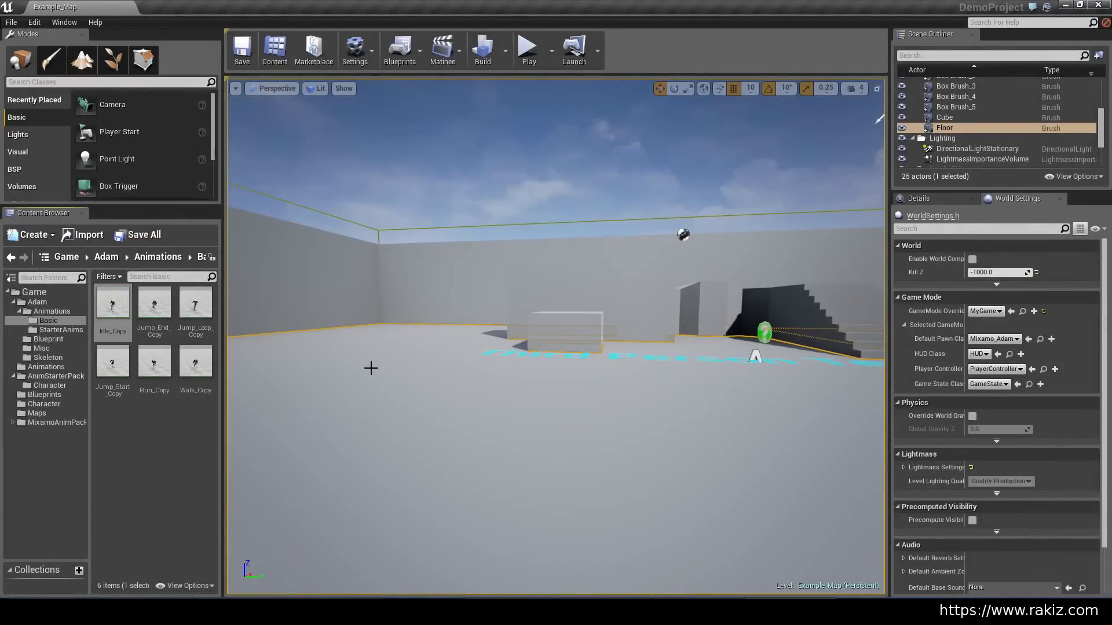